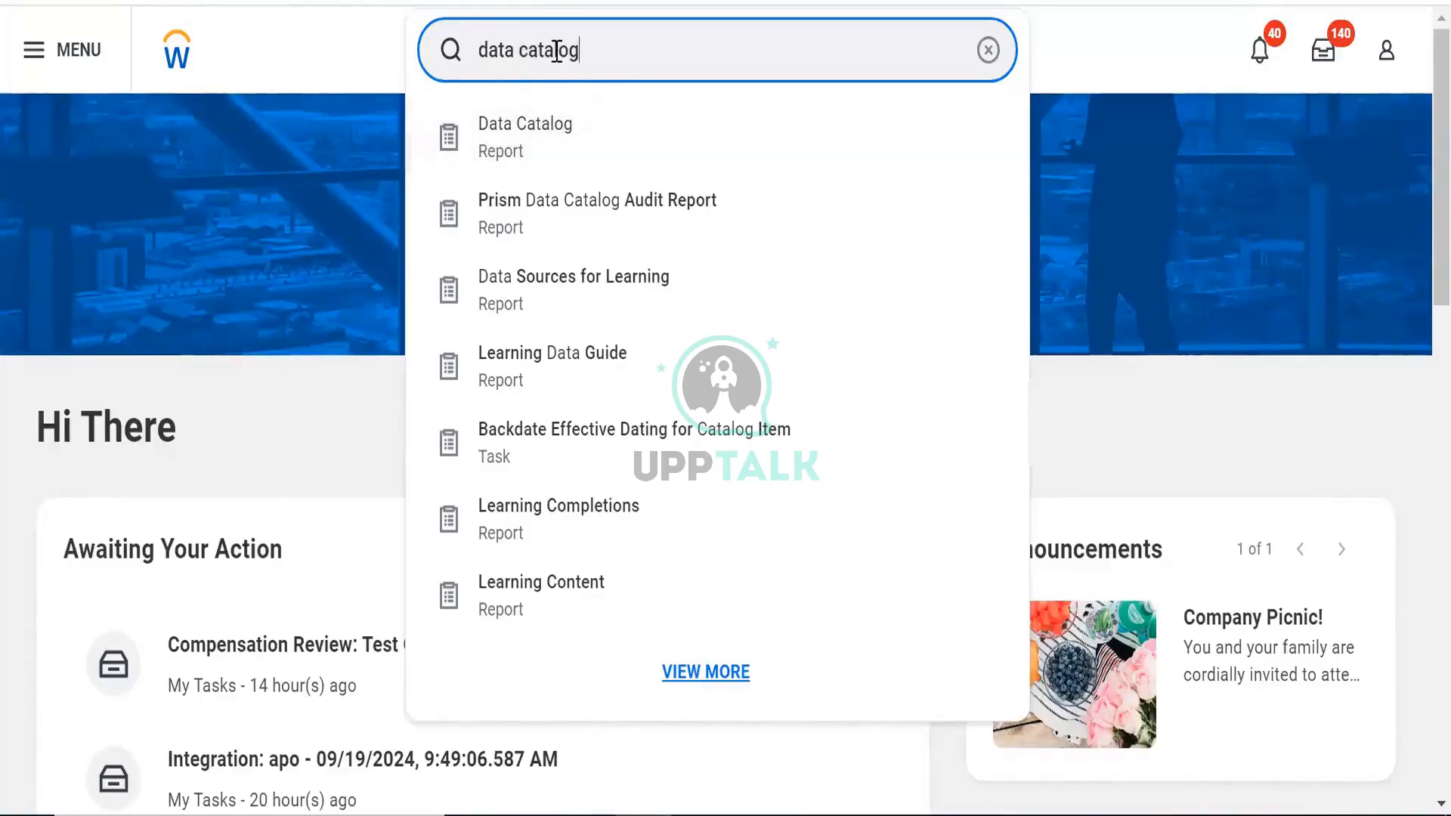
Open the Data Catalog report and remove the Last Modified filter from the All Data list
{"action": "left_click", "coordinate": [531, 132]}
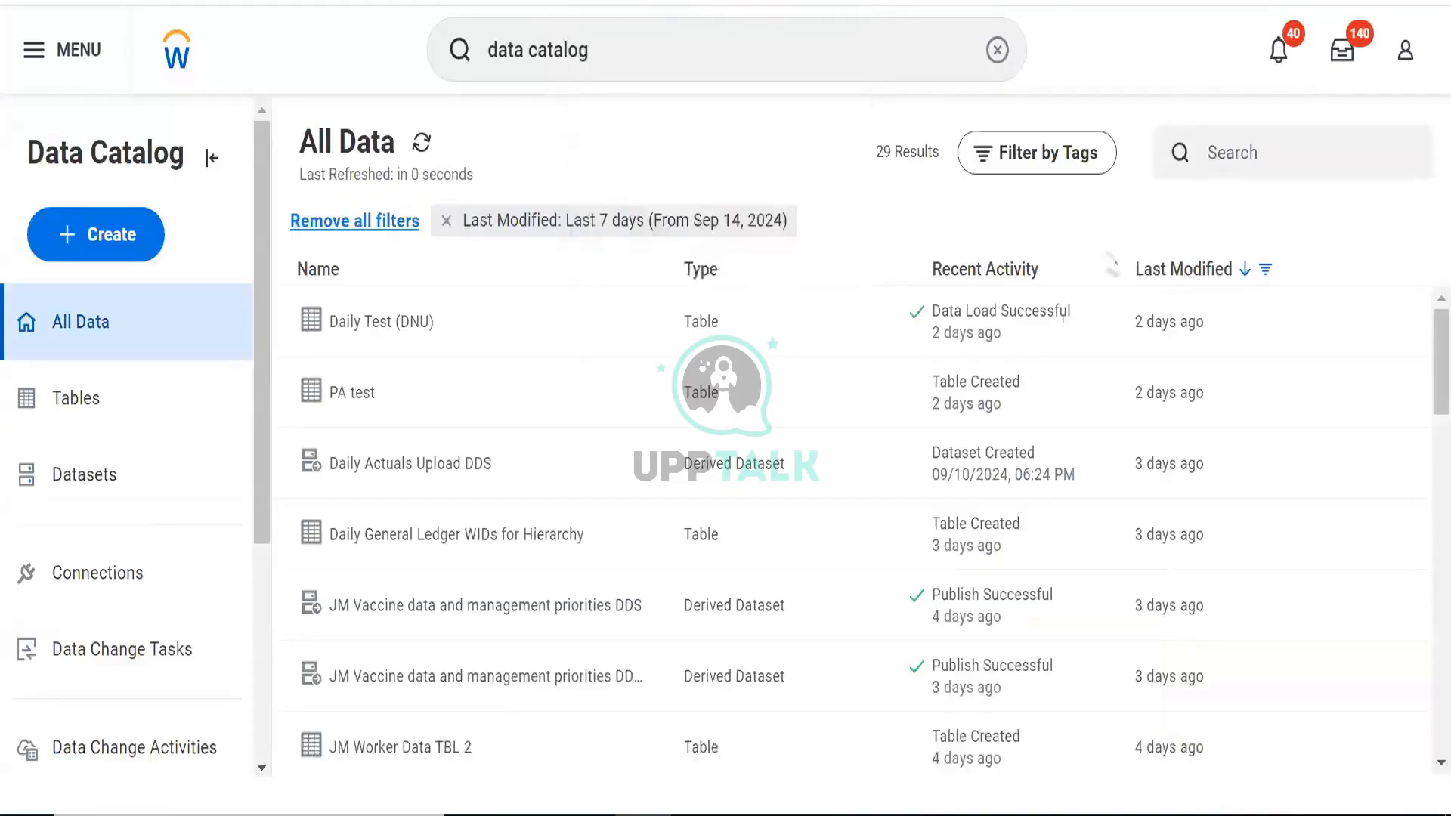
{"action": "left_click", "coordinate": [1005, 178]}
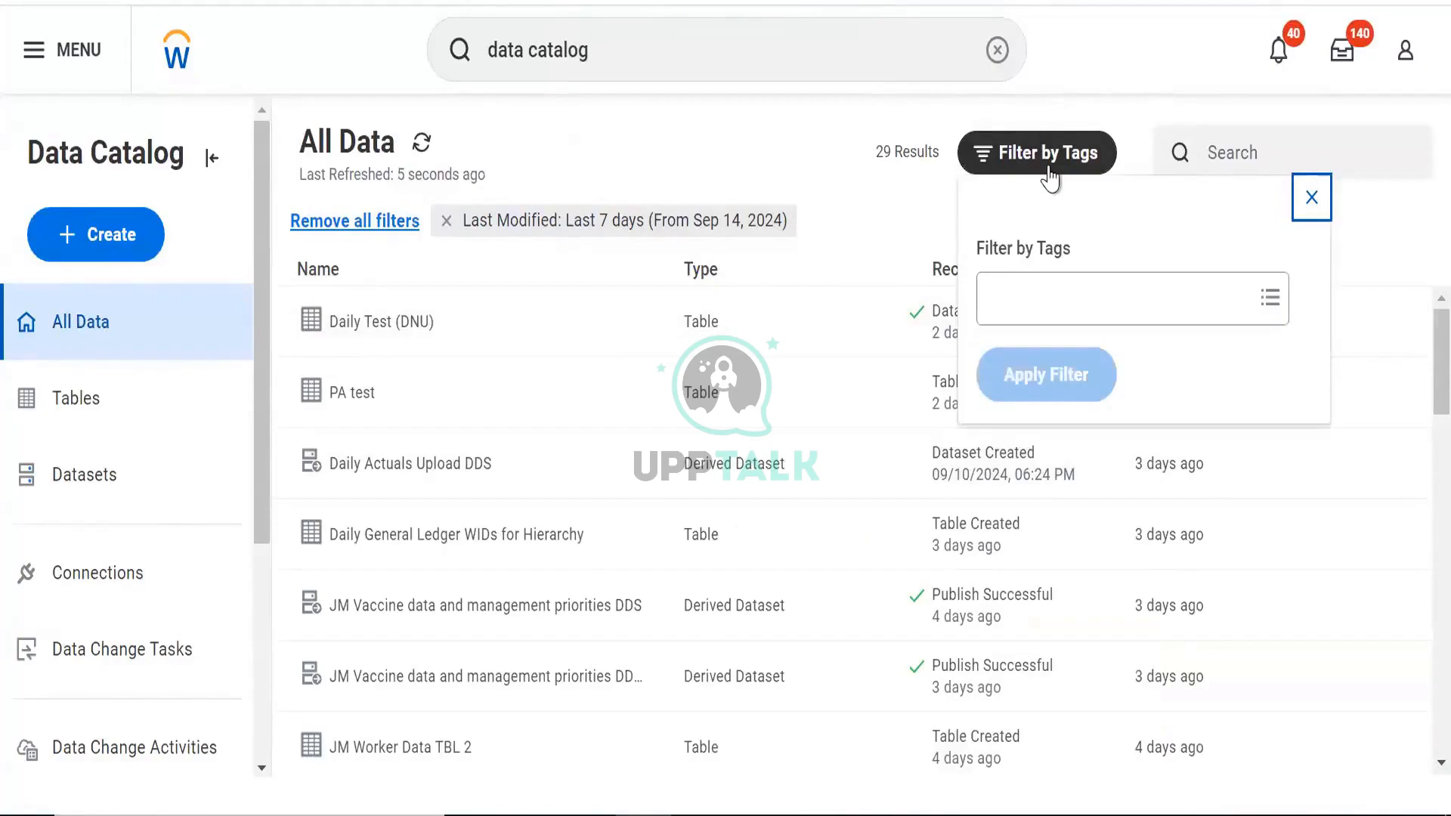
{"action": "left_click", "coordinate": [783, 136]}
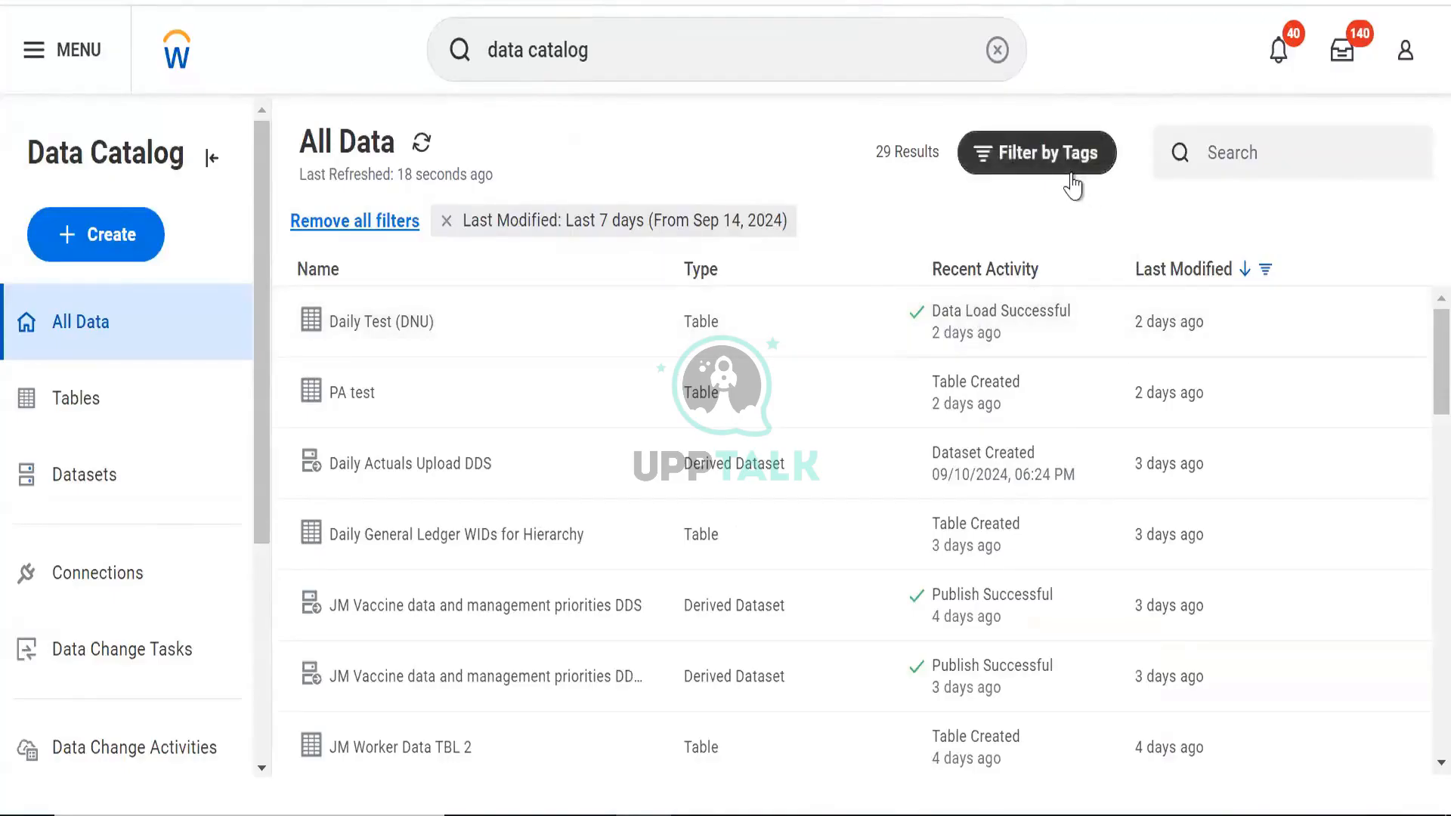
{"action": "left_click", "coordinate": [447, 221]}
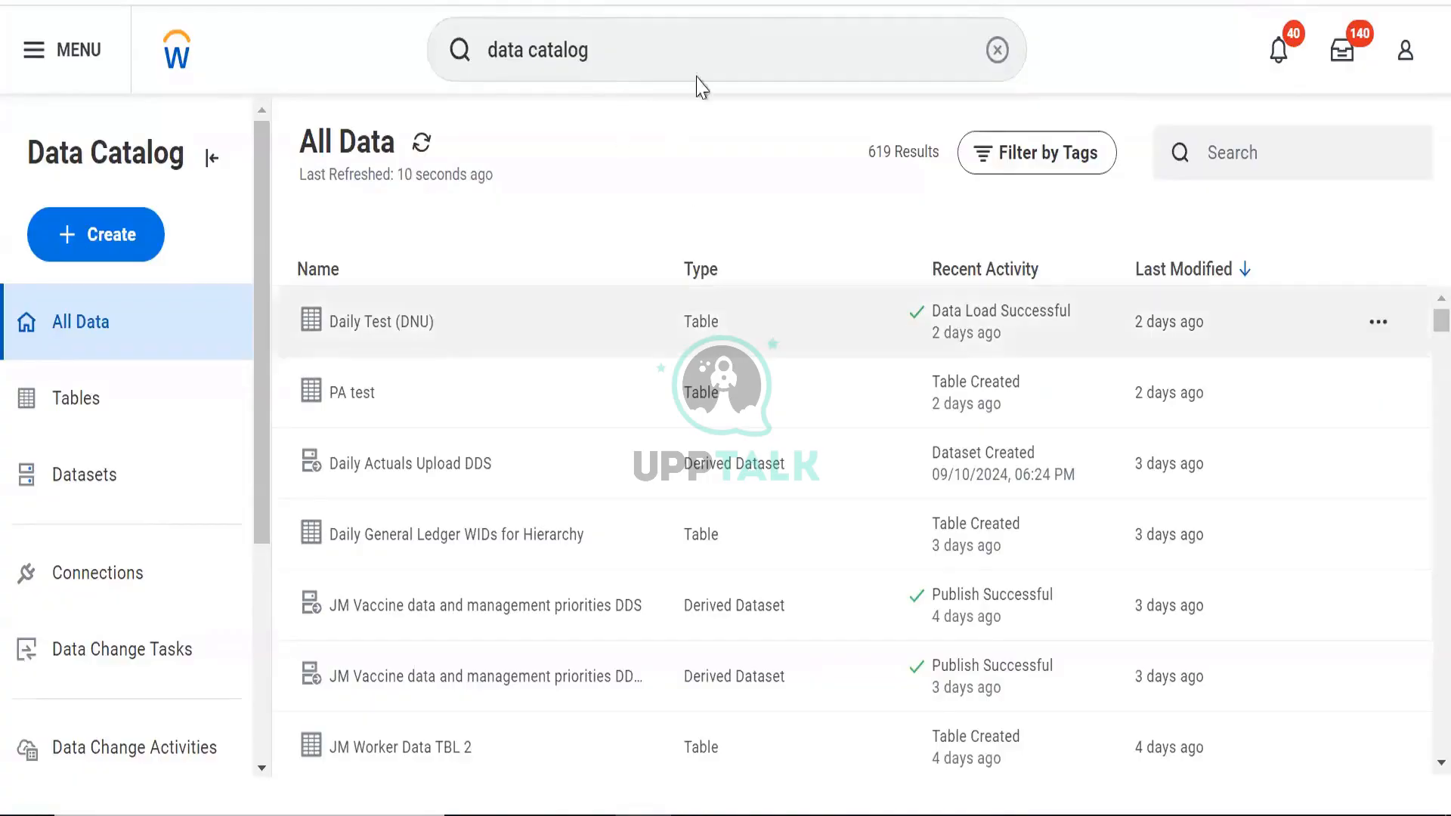
{"action": "scroll", "coordinate": [756, 483], "scroll_direction": "down", "scroll_amount": 15}
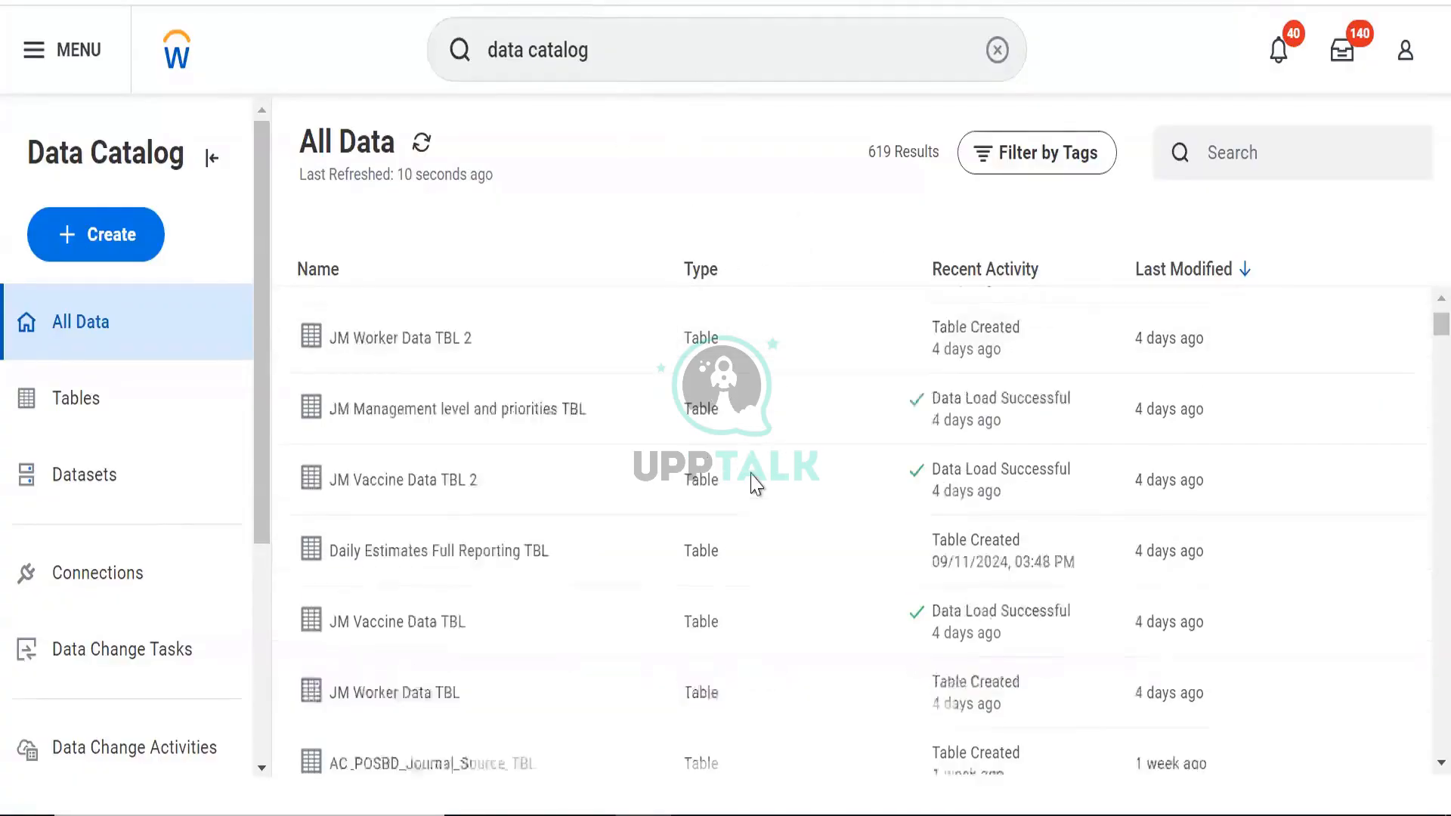
{"action": "scroll", "coordinate": [824, 431], "scroll_direction": "up", "scroll_amount": 15}
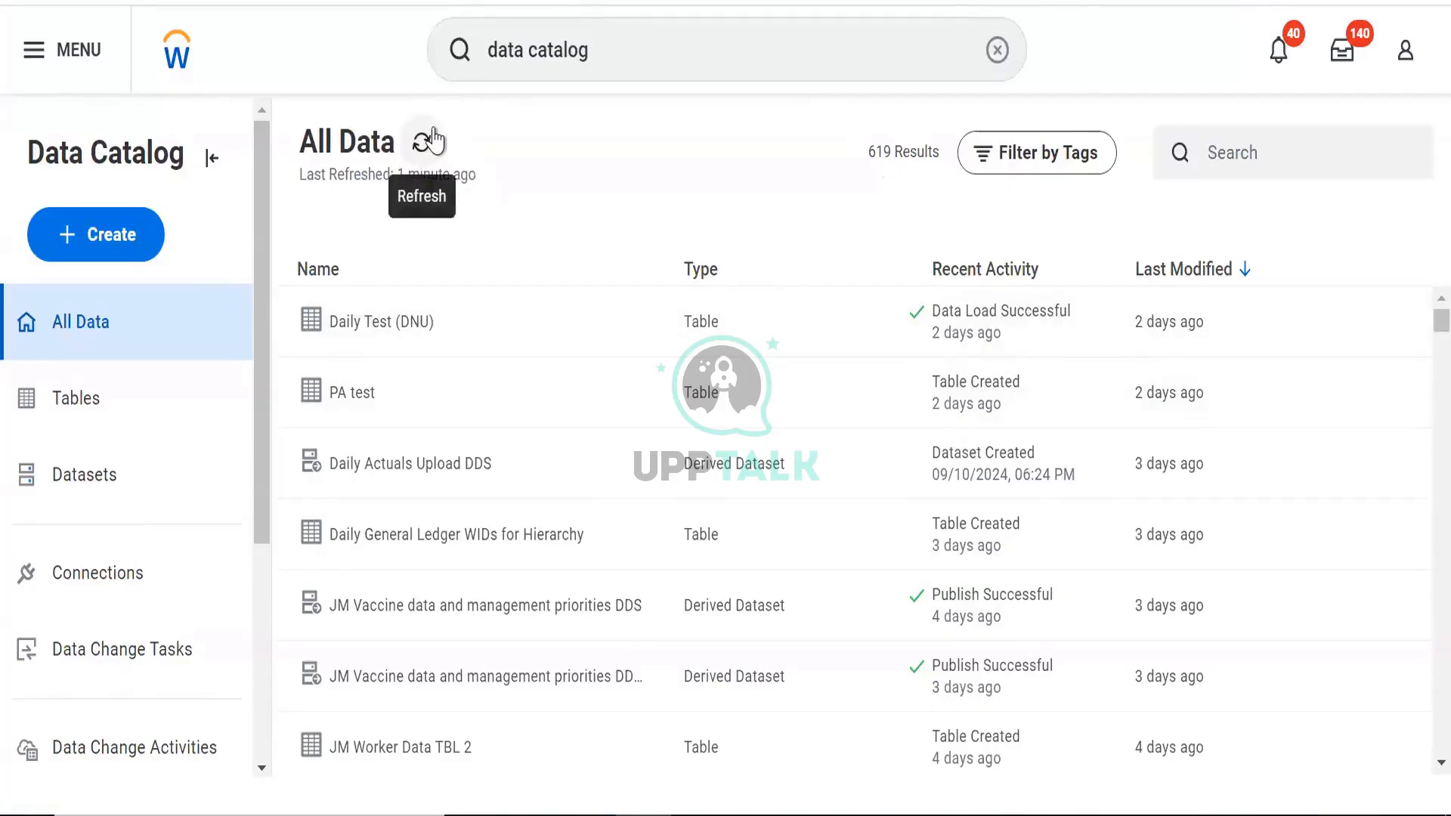
Refresh the All Data list and reload the Data Catalog page
{"action": "left_click", "coordinate": [430, 141]}
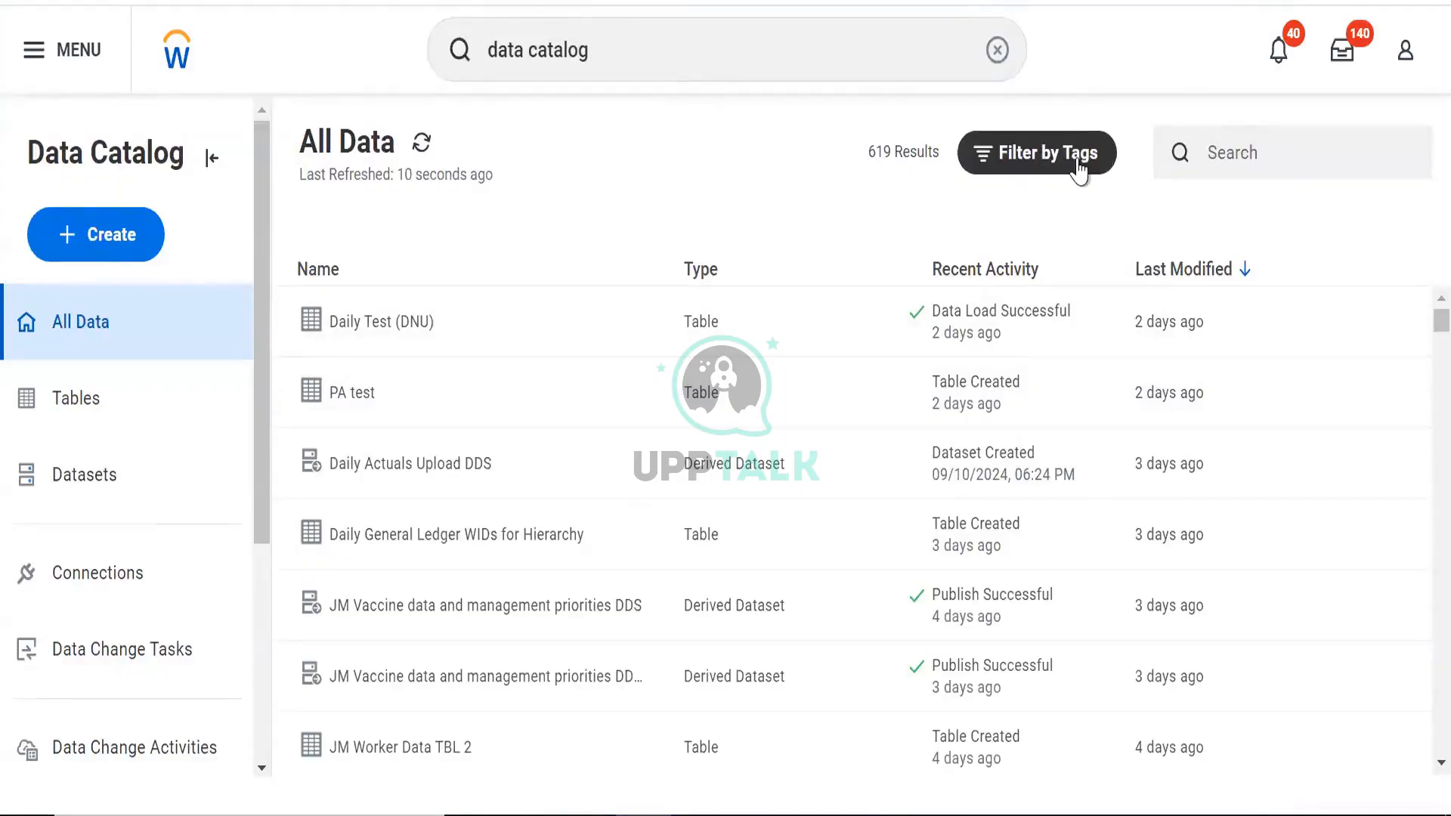
{"action": "left_click", "coordinate": [1240, 147]}
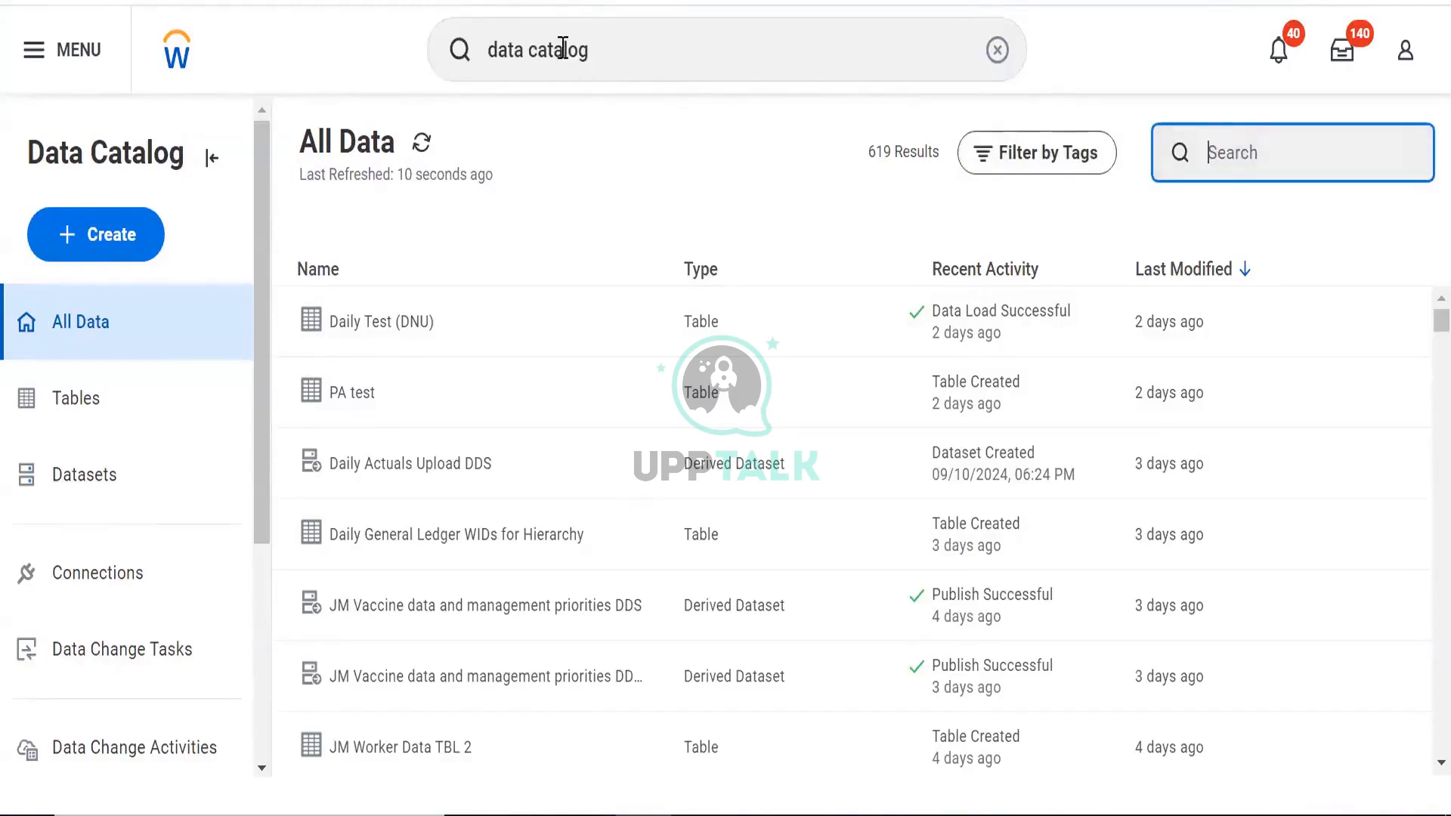
{"action": "key", "text": "F5"}
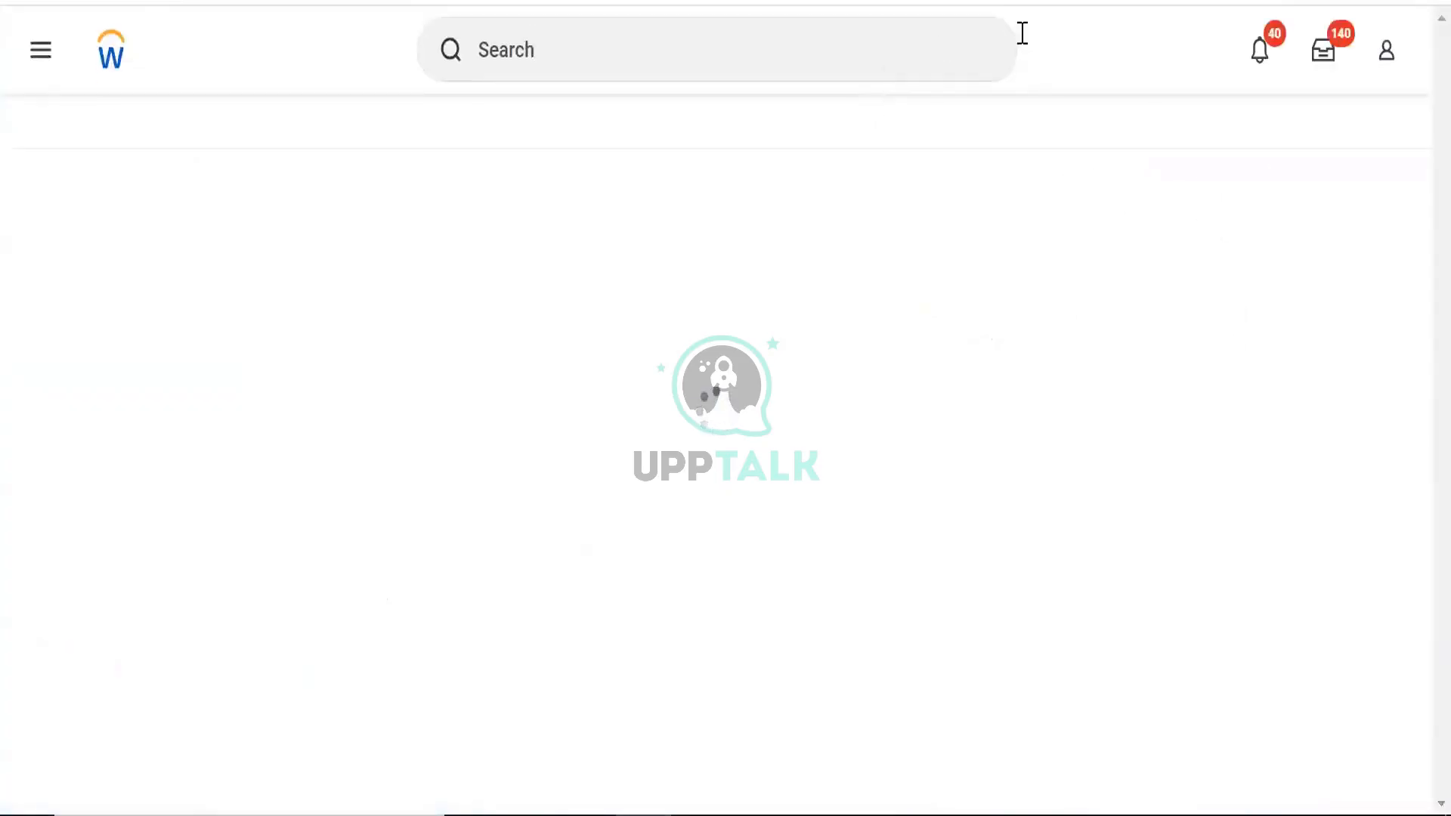
{"action": "left_click", "coordinate": [762, 75]}
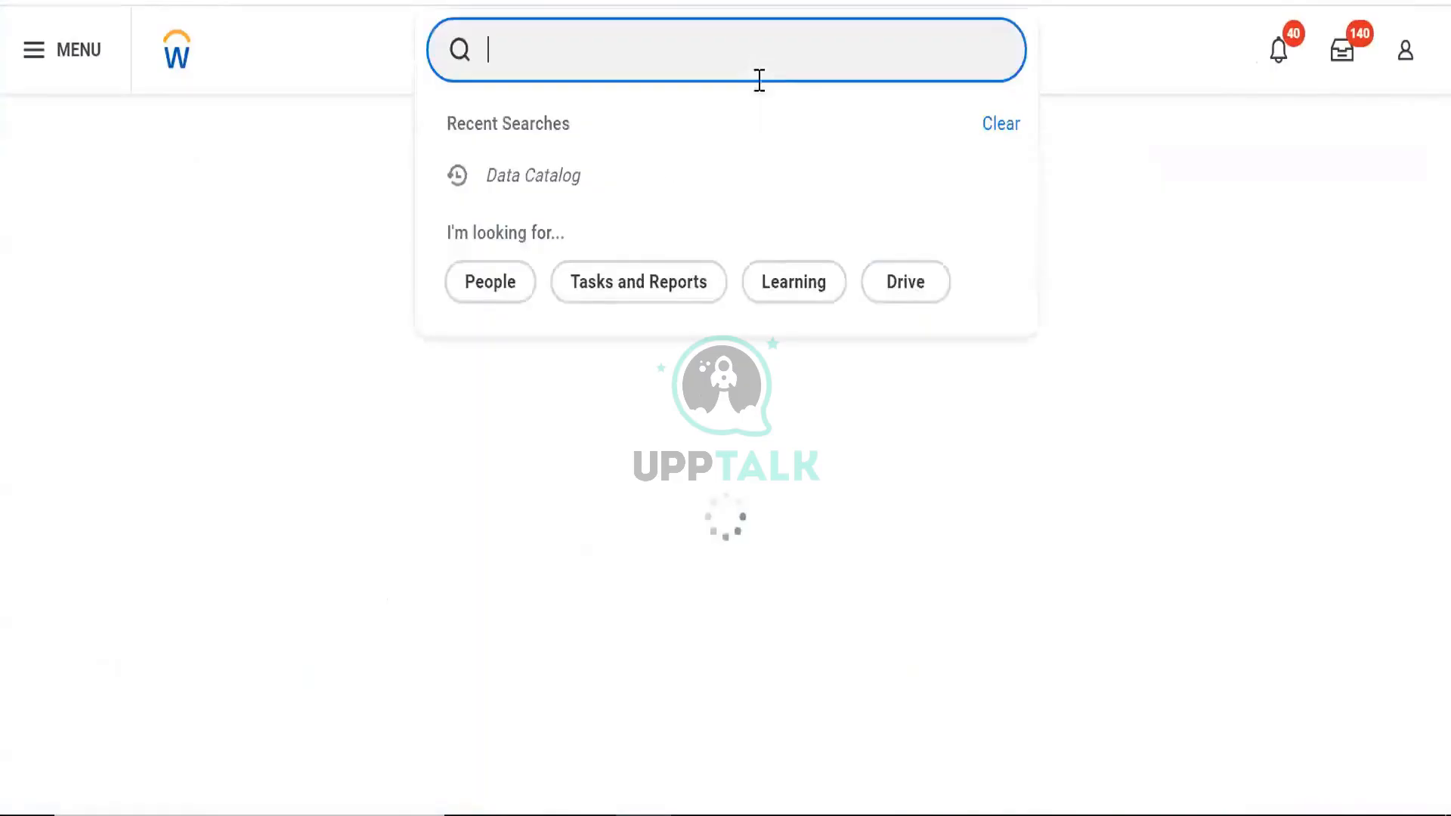
{"action": "left_click", "coordinate": [1313, 219]}
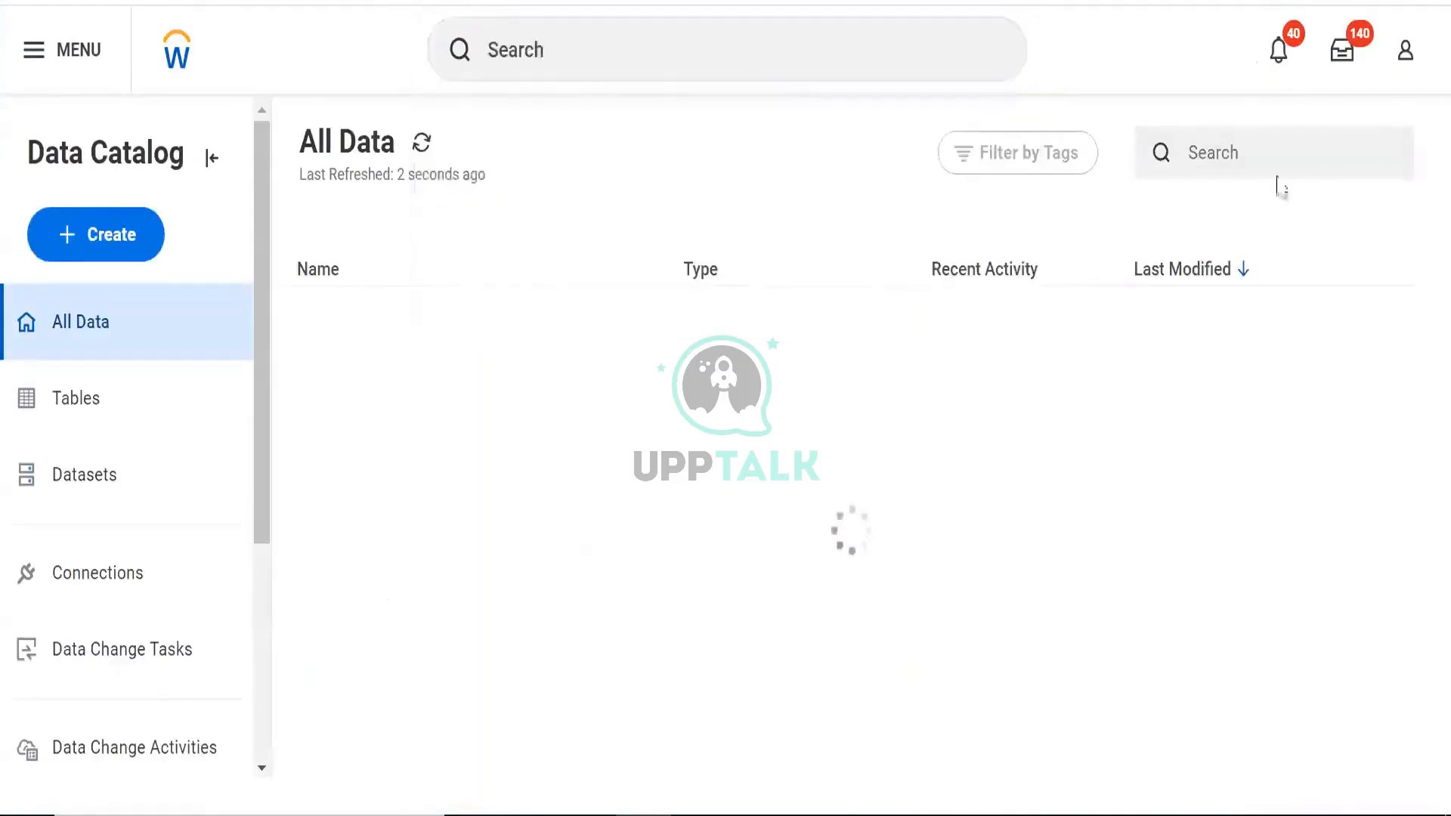
Search the All Data list for "bds" and look through the matching datasets and tables
{"action": "left_click", "coordinate": [1292, 173]}
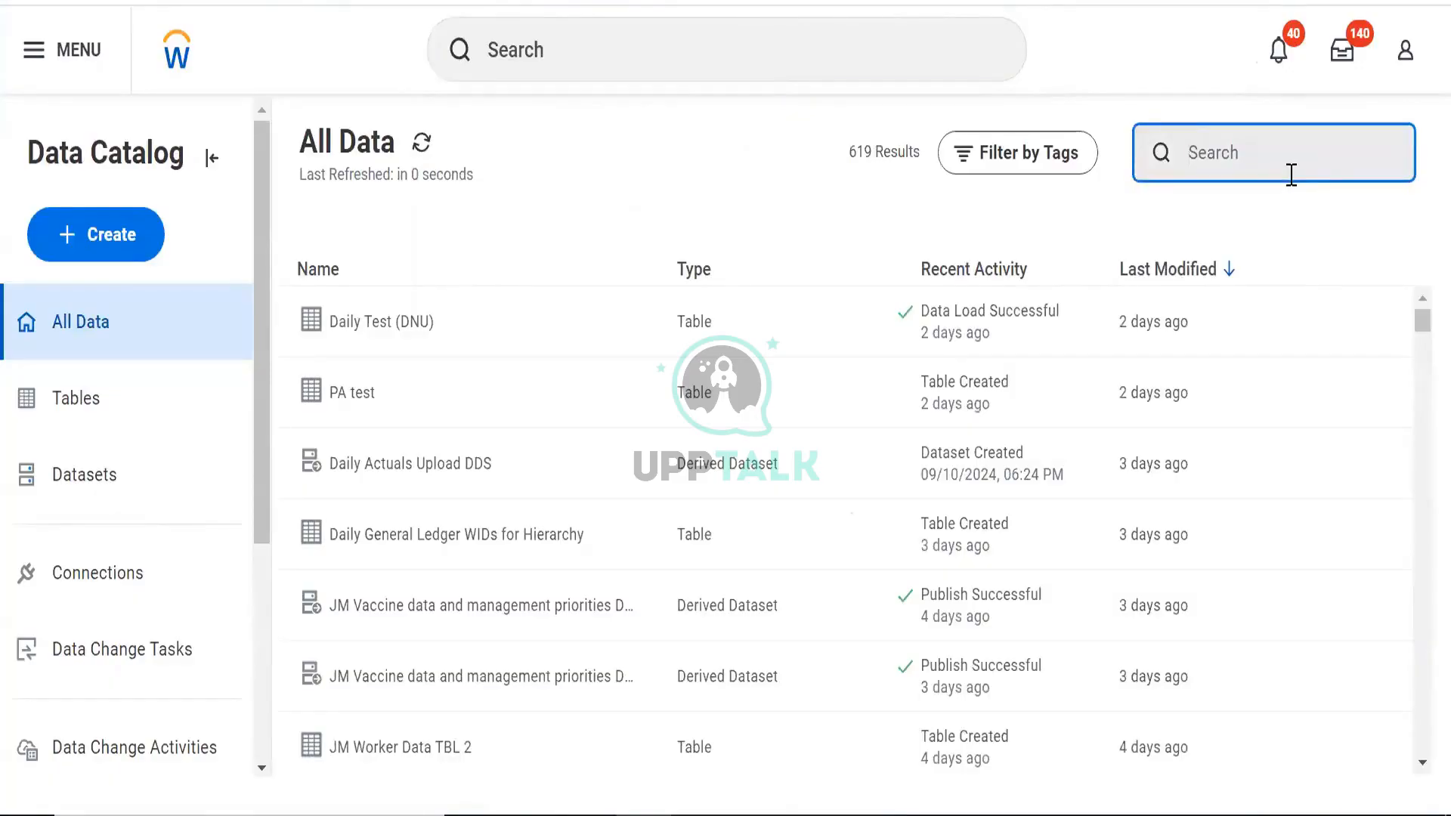
{"action": "type", "text": "bds"}
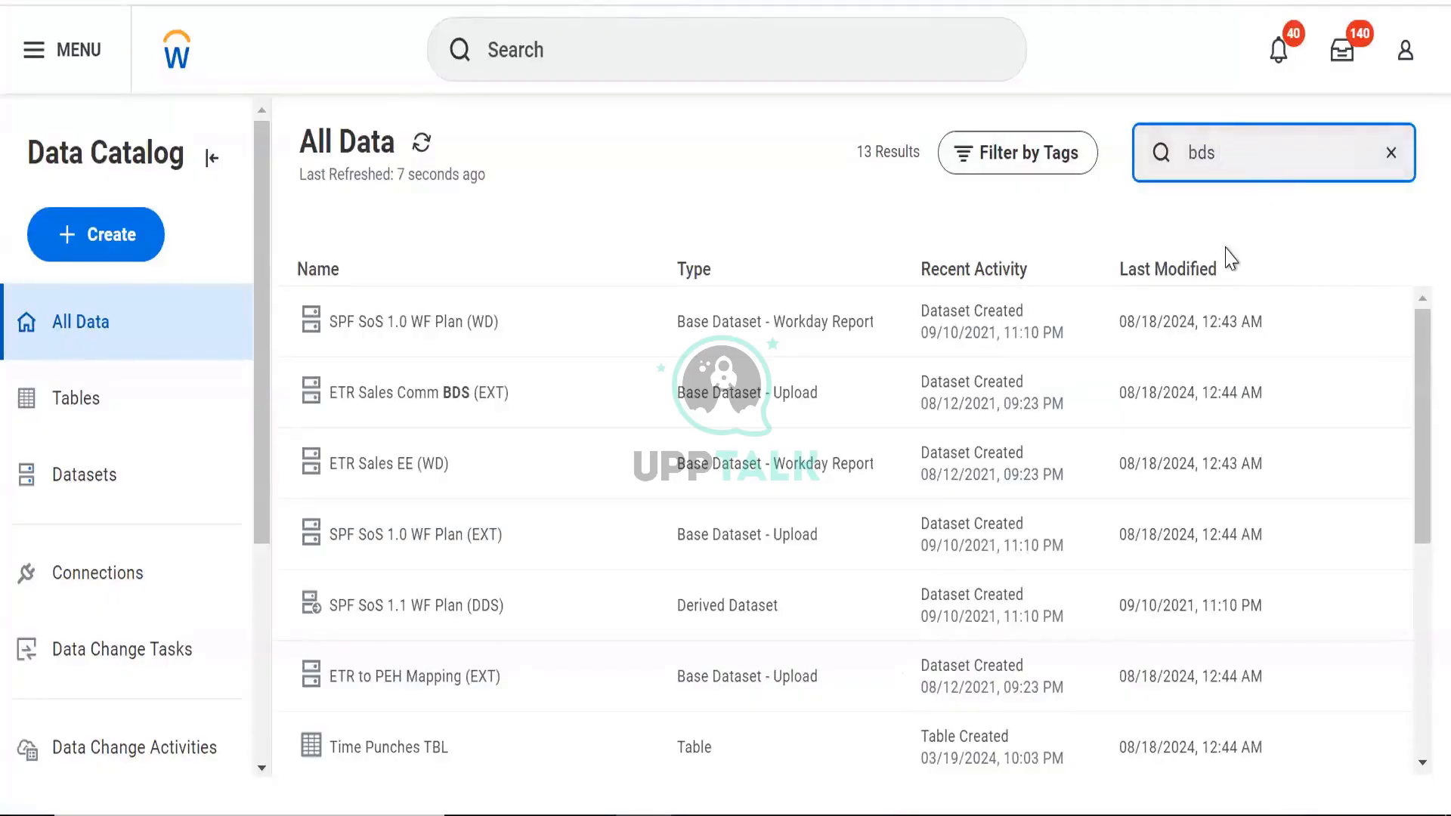
{"action": "scroll", "coordinate": [1089, 378], "scroll_direction": "down", "scroll_amount": 5}
{"action": "scroll", "coordinate": [1133, 400], "scroll_direction": "up", "scroll_amount": 5}
{"action": "scroll", "coordinate": [737, 363], "scroll_direction": "down", "scroll_amount": 5}
{"action": "scroll", "coordinate": [737, 363], "scroll_direction": "up", "scroll_amount": 5}
Search the All Data list for "tbl" instead, and clear the search term after viewing the matches
{"action": "left_click_drag", "start_coordinate": [1241, 156], "coordinate": [1024, 178]}
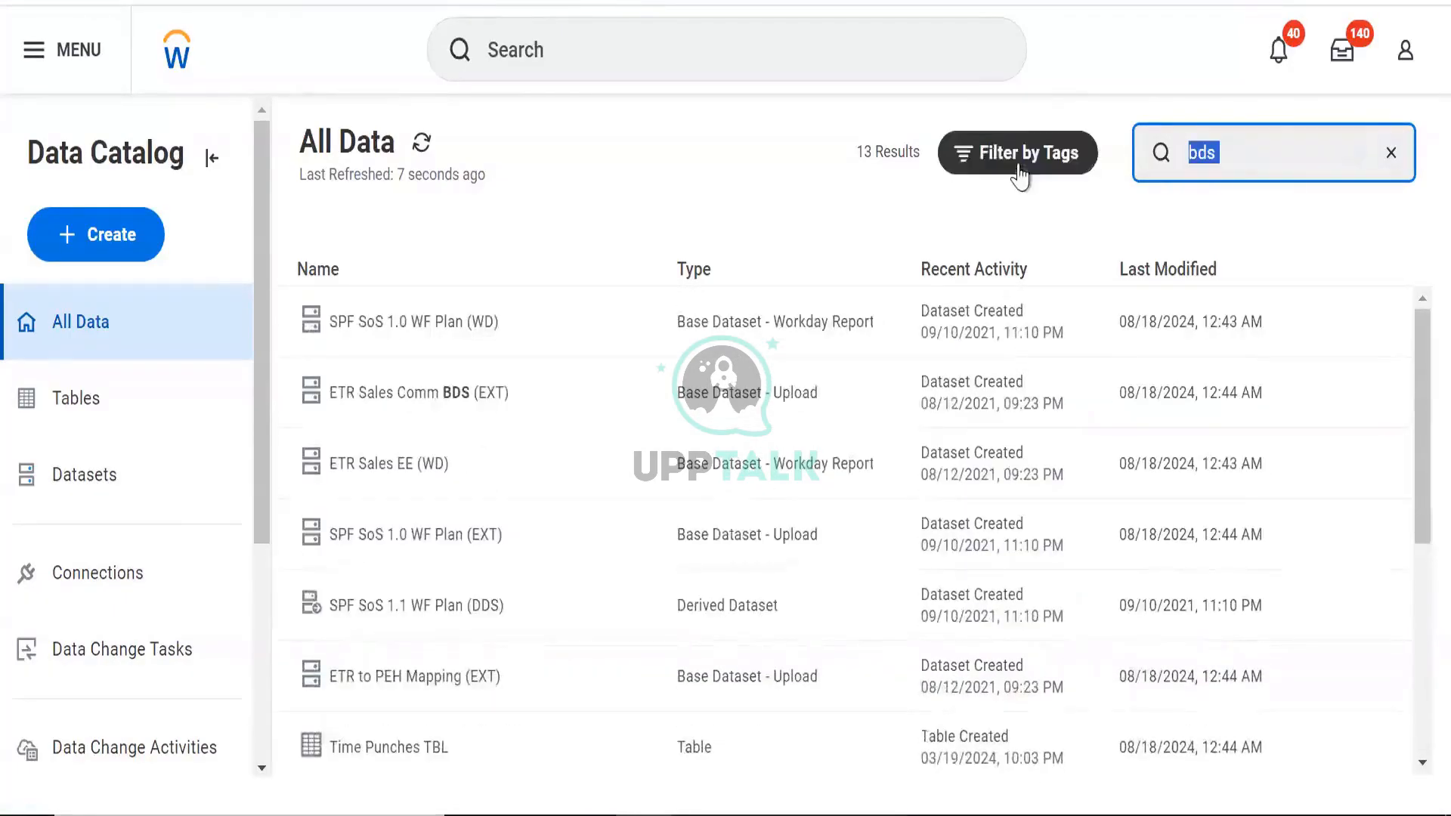
{"action": "type", "text": "tbl"}
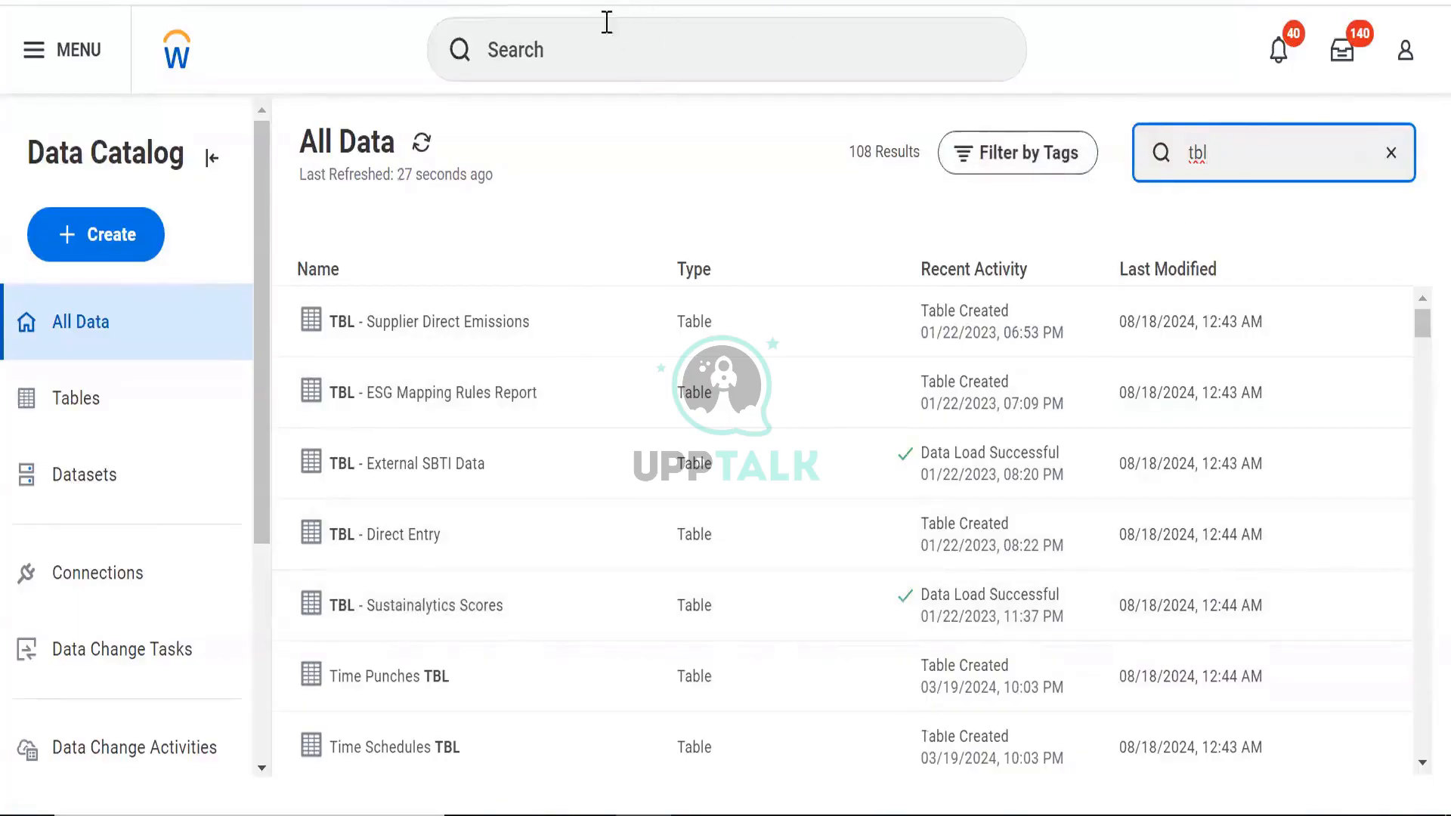
{"action": "left_click_drag", "start_coordinate": [1233, 152], "coordinate": [1139, 171]}
{"action": "type", "text": "\\"}
{"action": "key", "text": "BackSpace"}
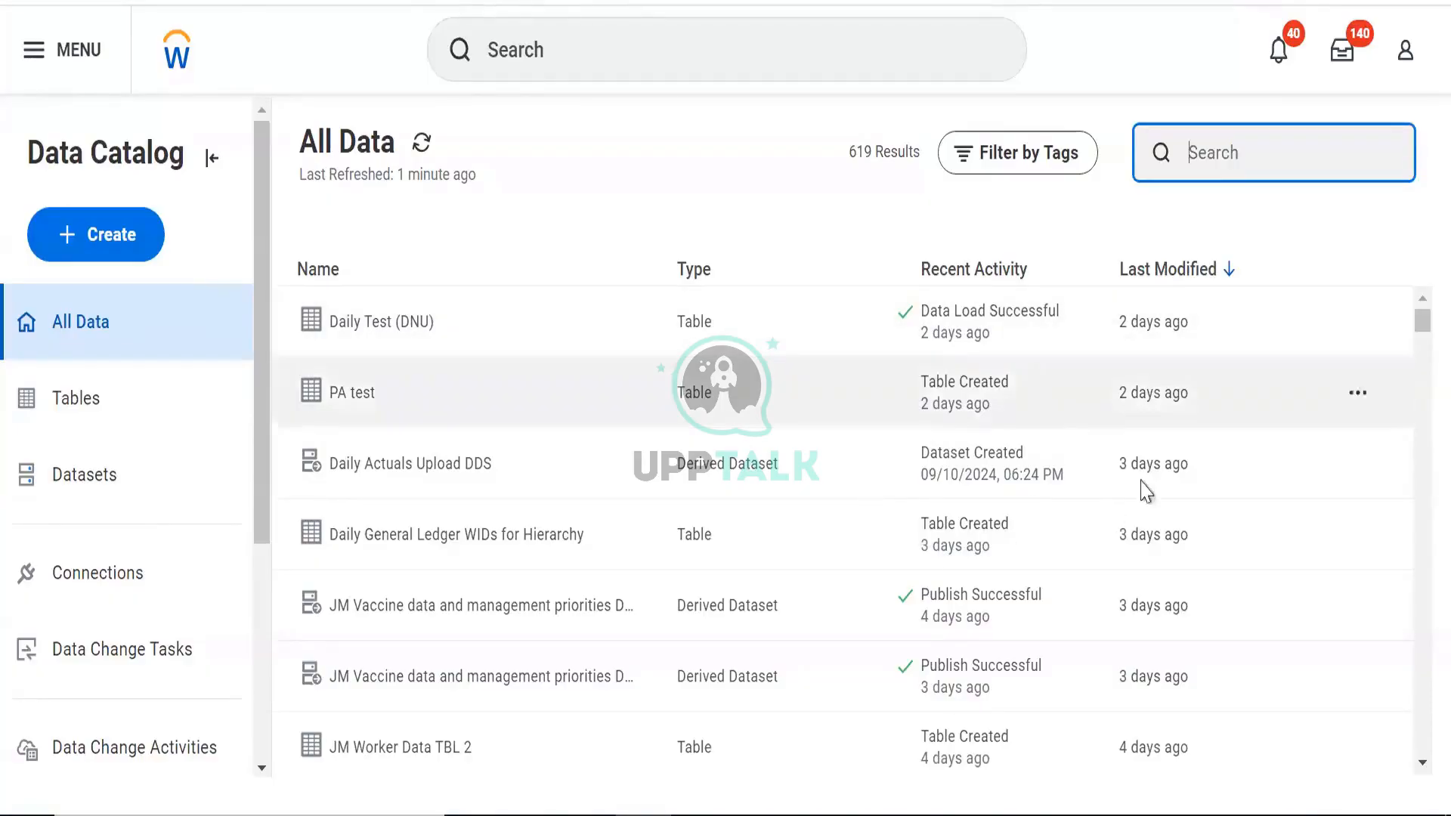
View the lineage of the PA test table, and return to the All Data list to browse its entries
{"action": "left_click", "coordinate": [1354, 403]}
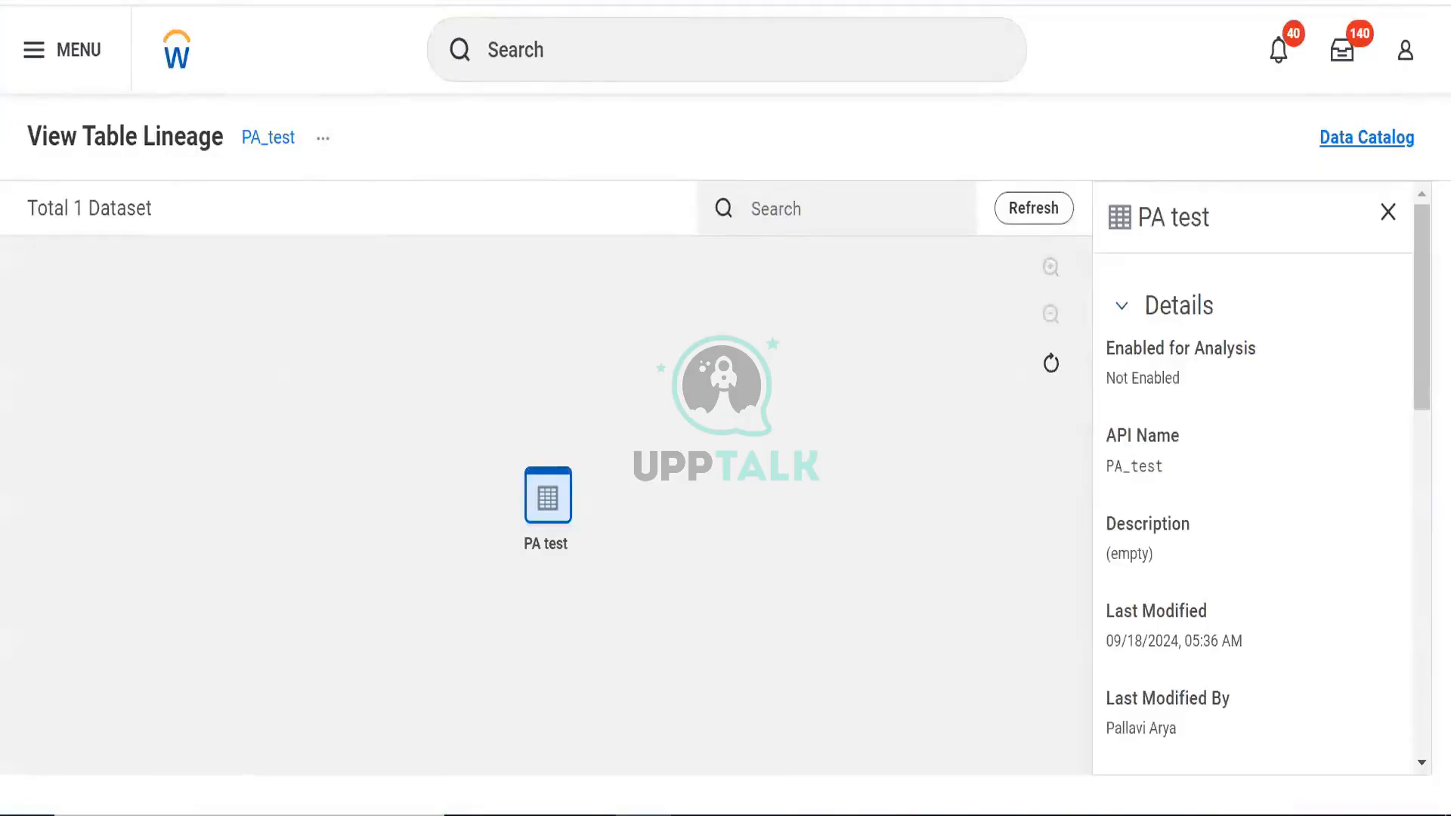
{"action": "left_click", "coordinate": [462, 1]}
{"action": "scroll", "coordinate": [699, 419], "scroll_direction": "down", "scroll_amount": 3}
{"action": "scroll", "coordinate": [665, 457], "scroll_direction": "down", "scroll_amount": 5}
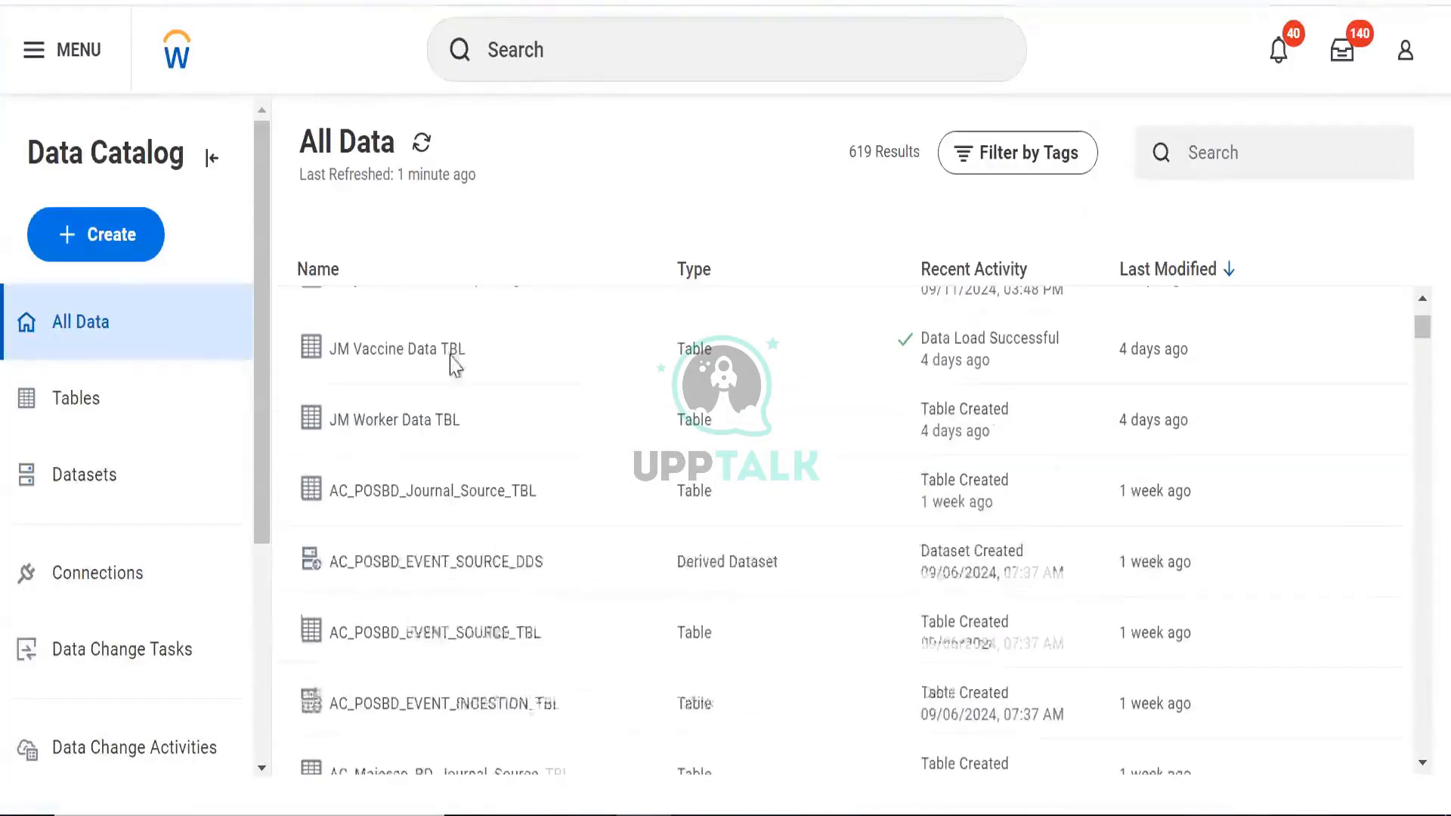
Show only datasets in the catalog and remove the Last Modified filter from that list
{"action": "left_click", "coordinate": [151, 472]}
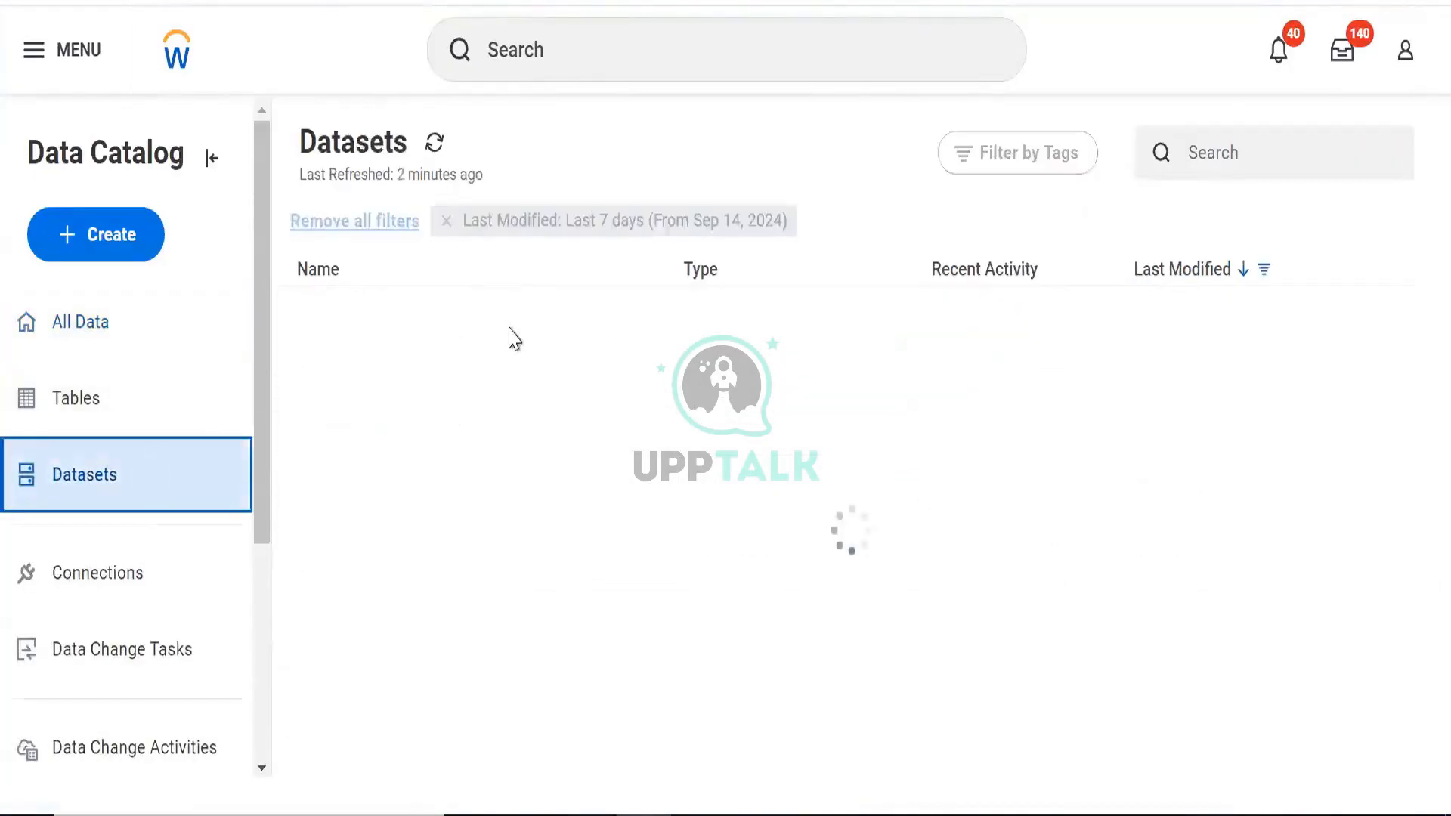
{"action": "scroll", "coordinate": [717, 331], "scroll_direction": "down", "scroll_amount": 1}
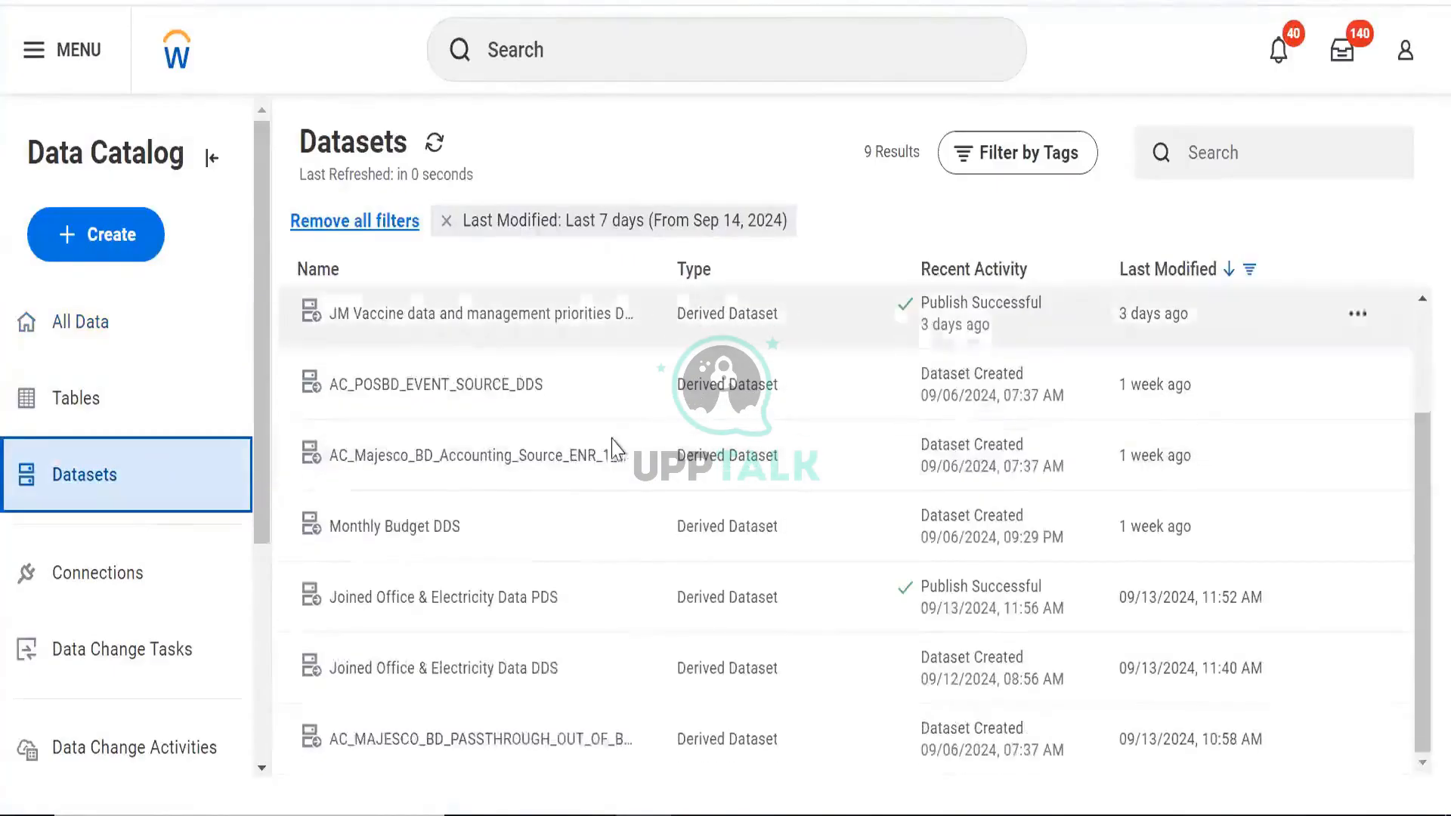
{"action": "scroll", "coordinate": [473, 331], "scroll_direction": "up", "scroll_amount": 2}
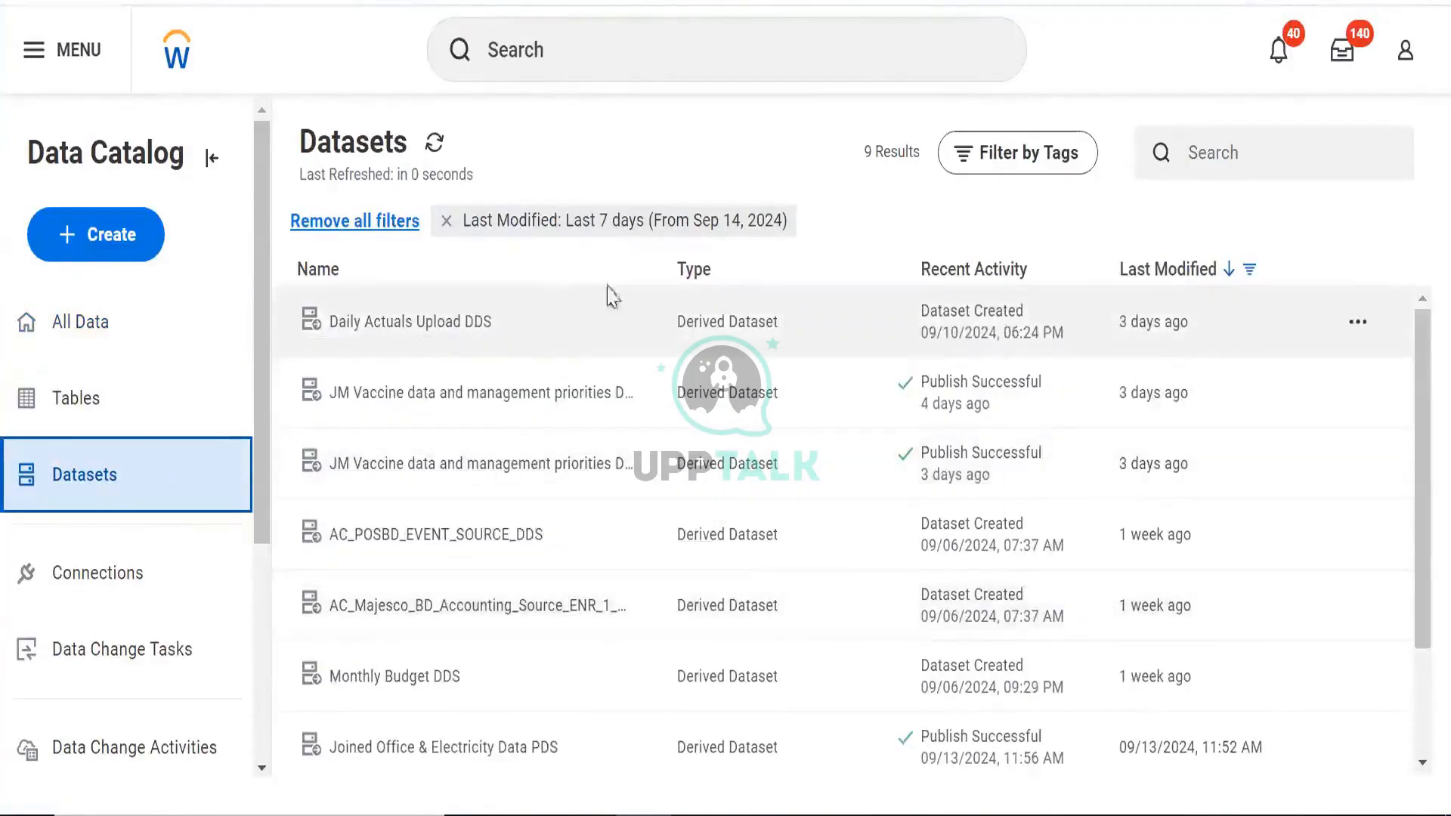
{"action": "left_click", "coordinate": [447, 220]}
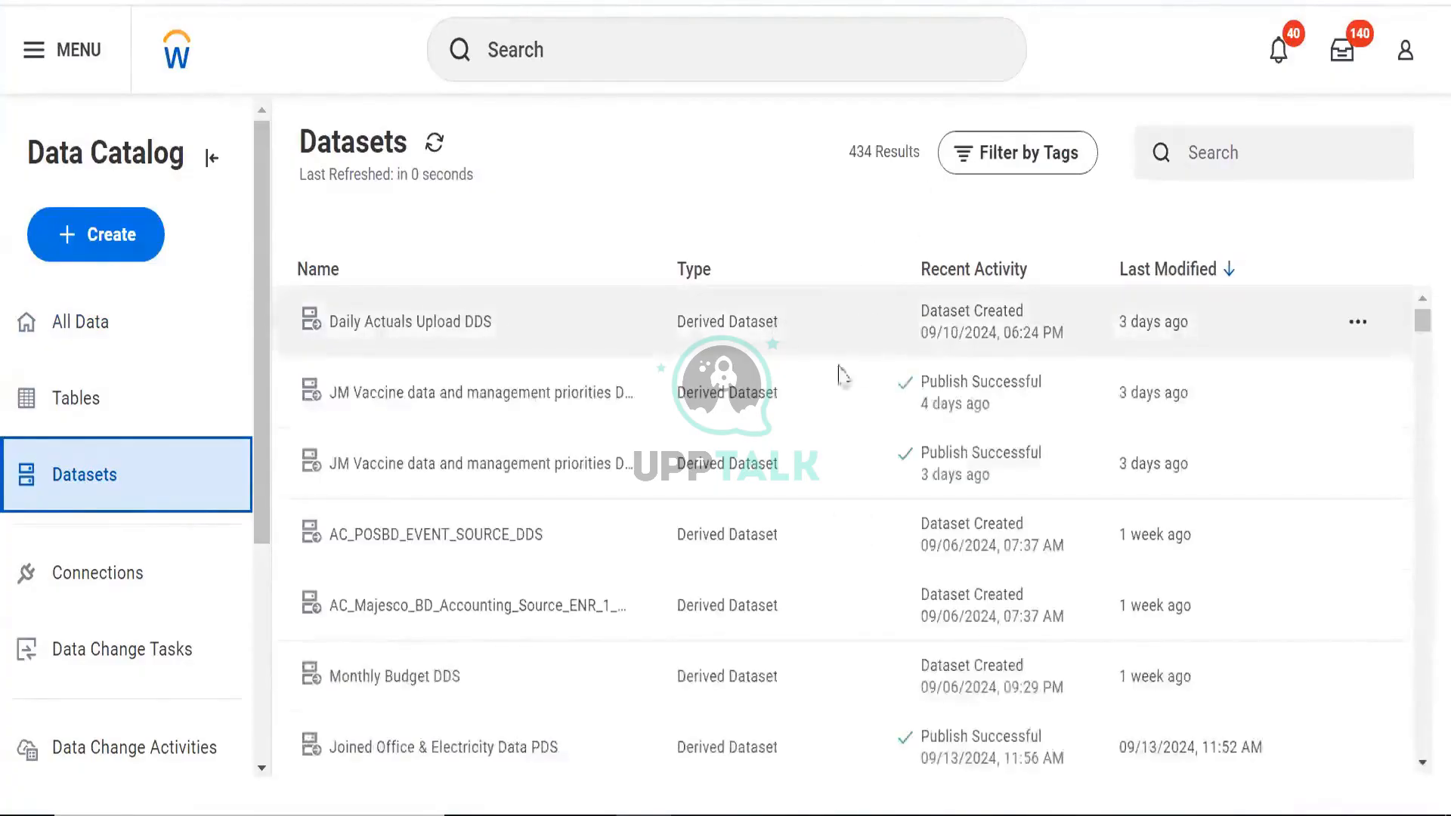
{"action": "scroll", "coordinate": [755, 434], "scroll_direction": "down", "scroll_amount": 10}
{"action": "scroll", "coordinate": [756, 434], "scroll_direction": "up", "scroll_amount": 10}
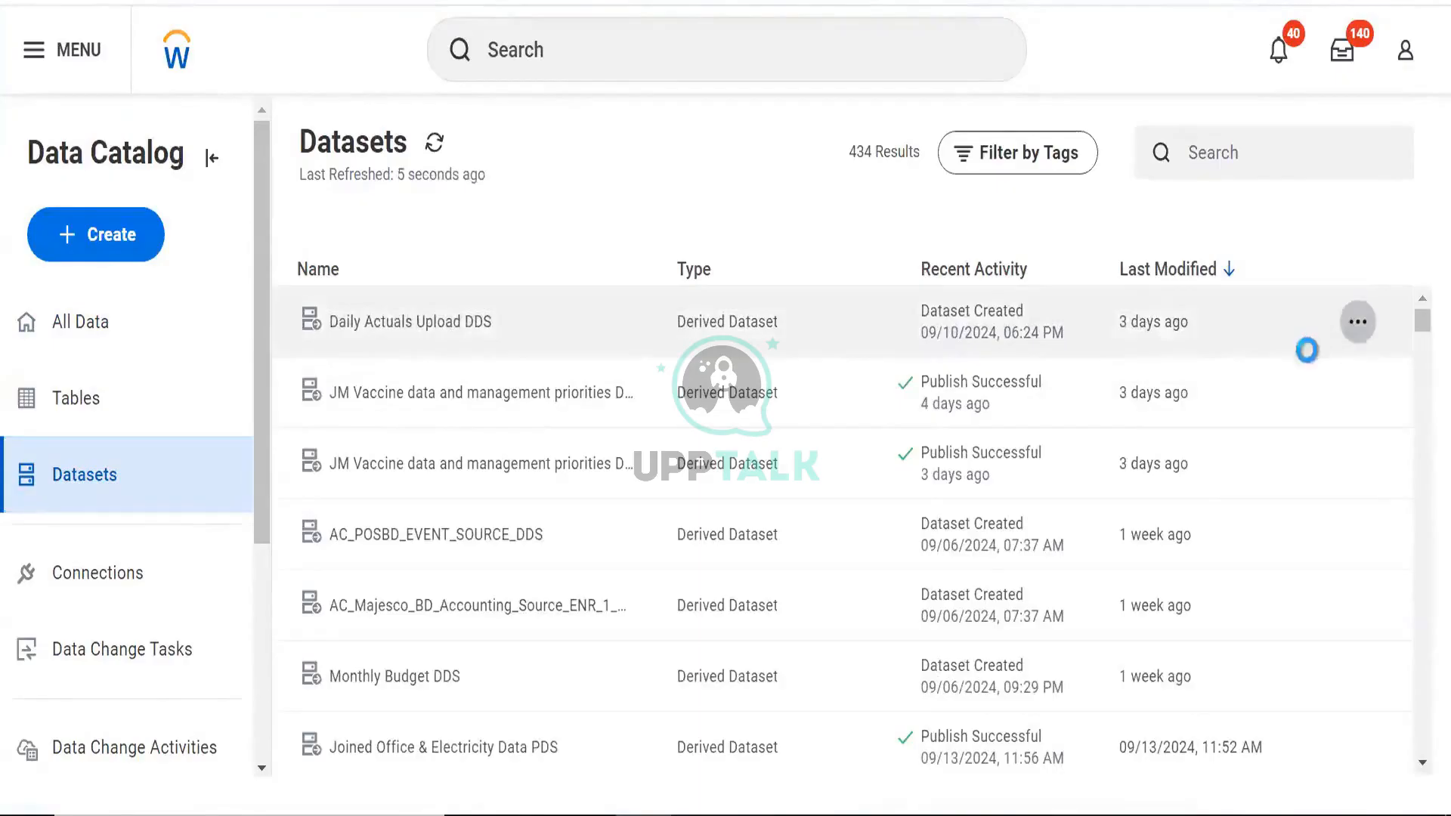
View the lineage of Daily Actuals Upload DDS, try expanding it beyond the Daily DFX Actuals + Estimates table, and return to the dataset list
{"action": "left_click", "coordinate": [1356, 323]}
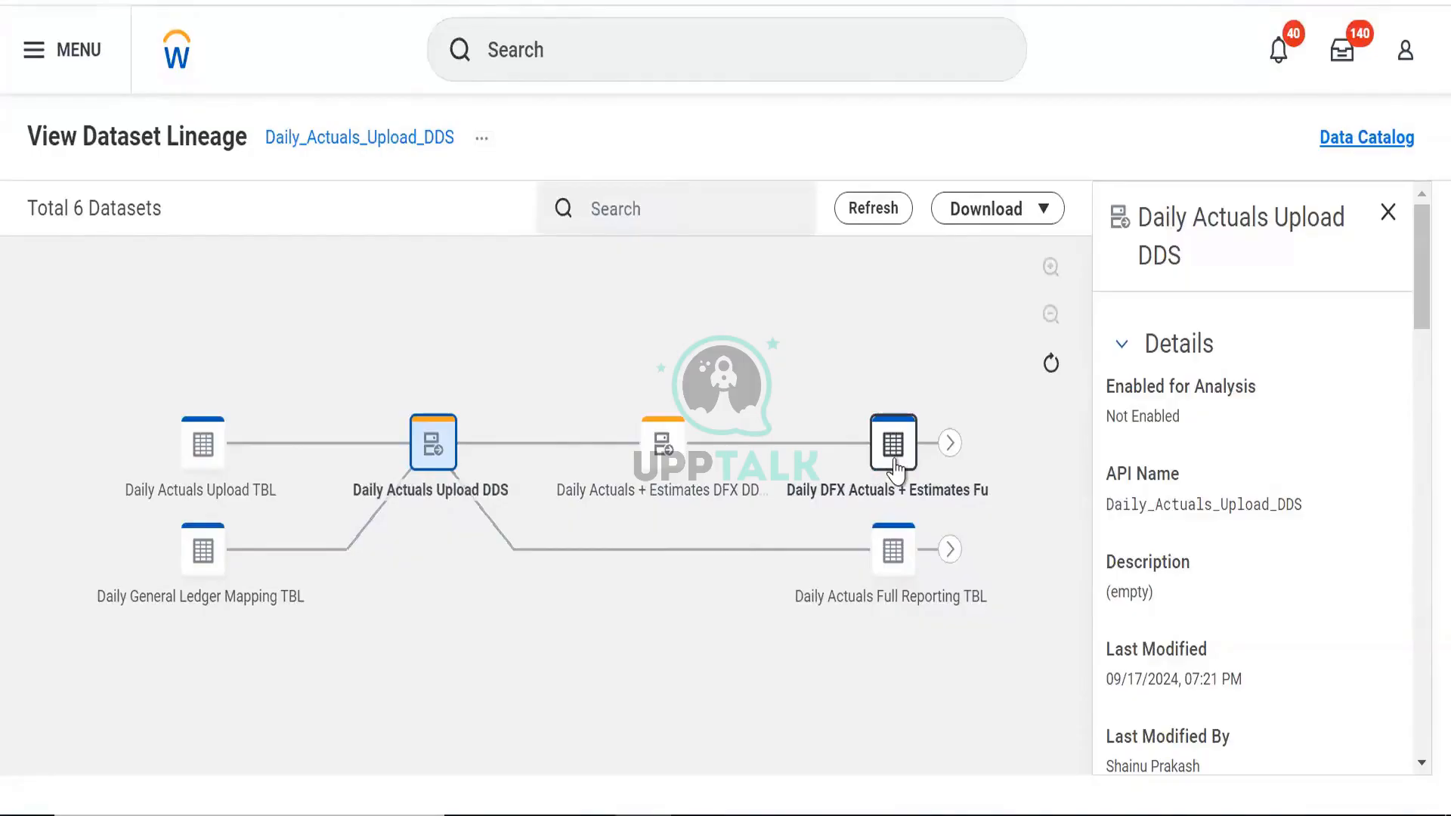
{"action": "left_click", "coordinate": [950, 446]}
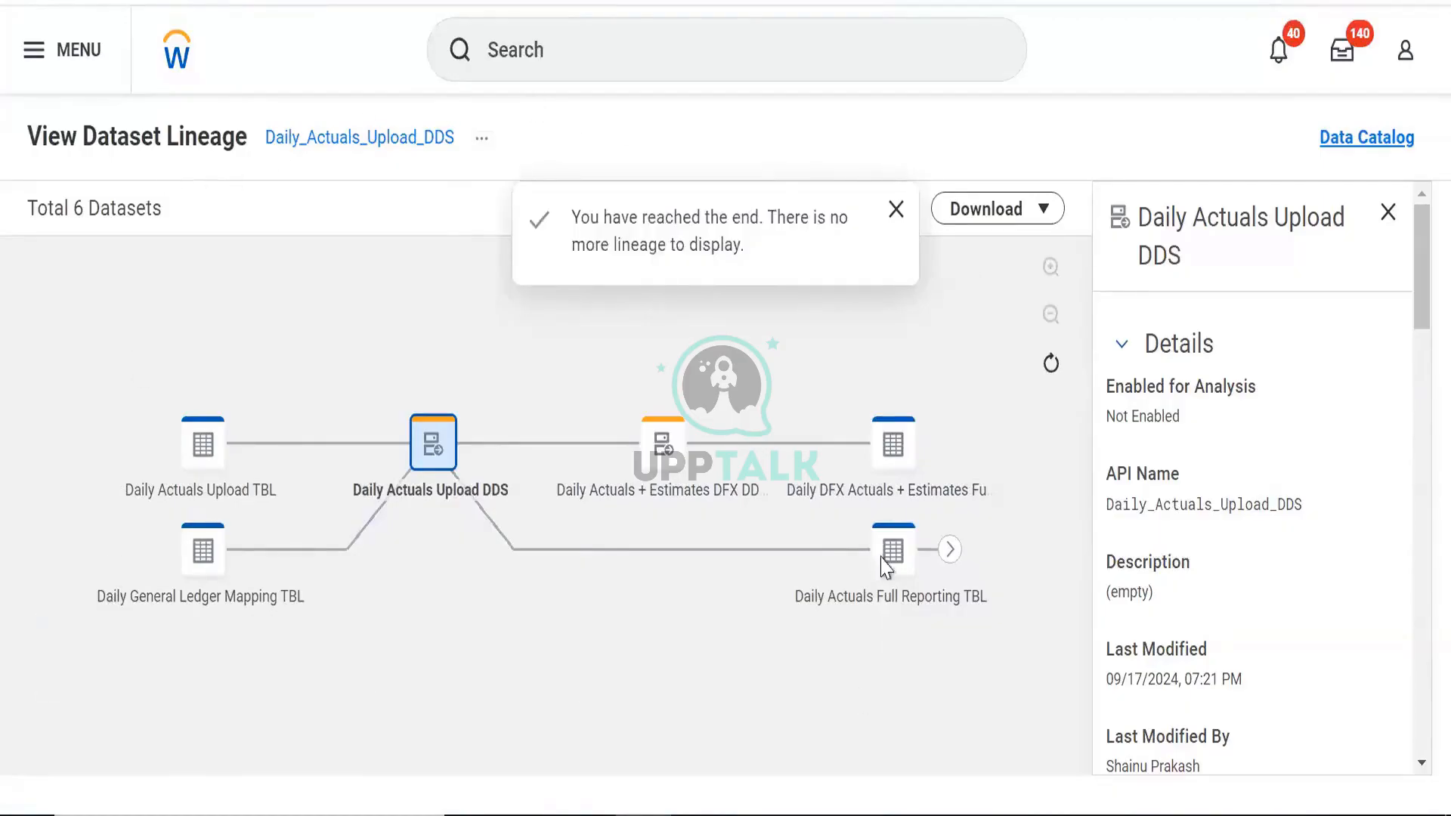
{"action": "left_click", "coordinate": [898, 209]}
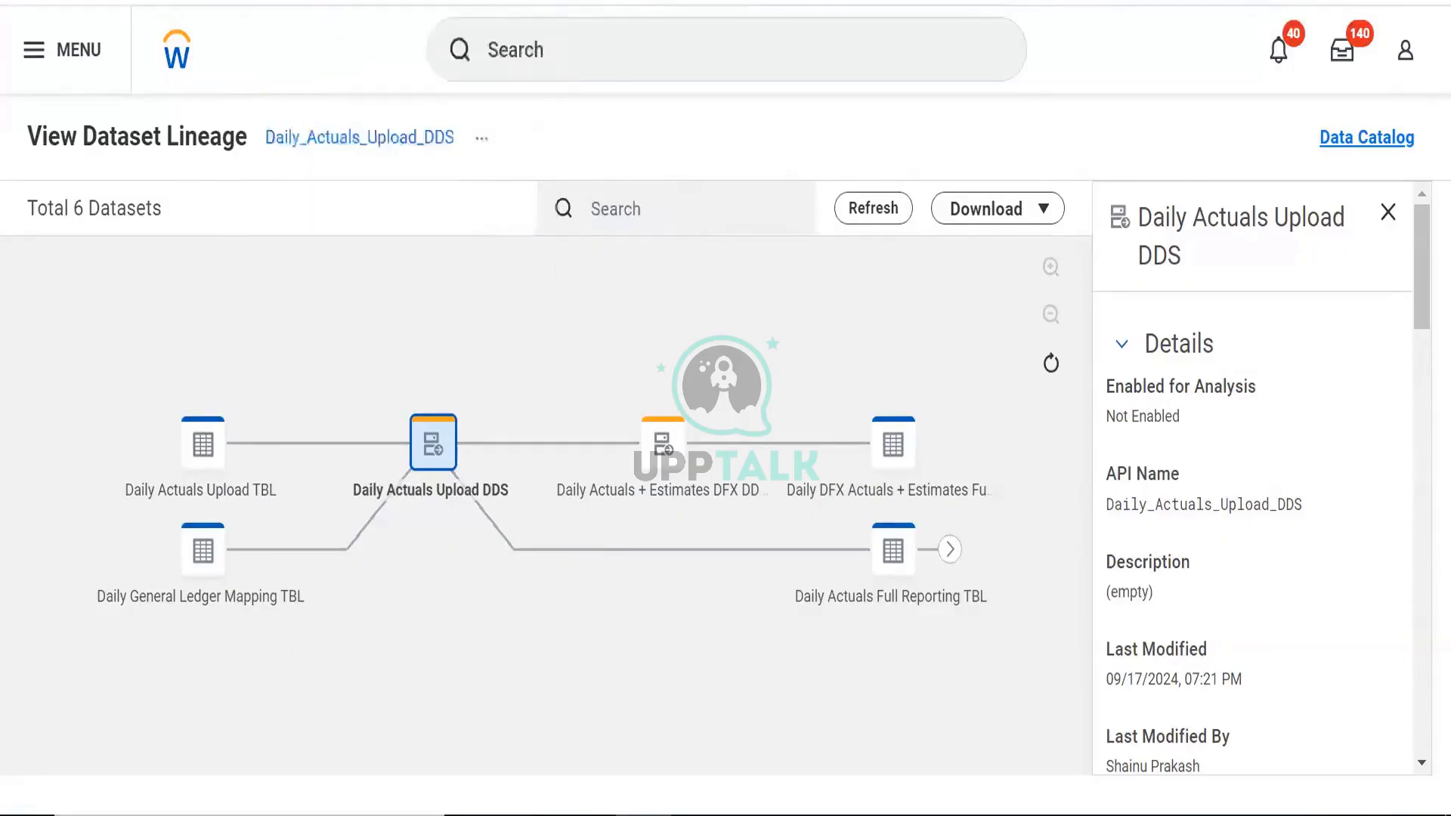
{"action": "left_click", "coordinate": [378, 2]}
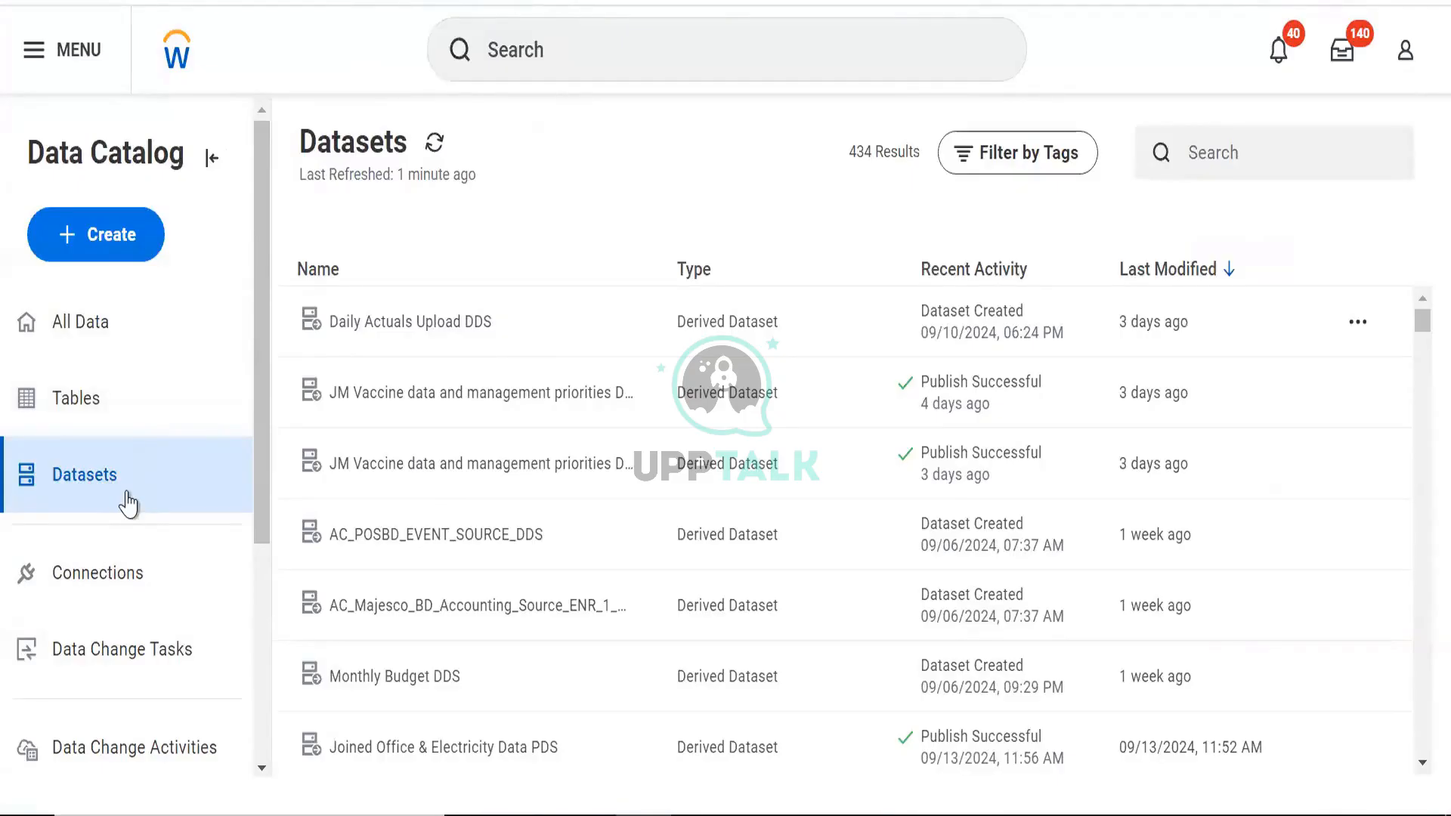
Go to the catalog's Connections and view the details of the Prism AWS S3 Bucket Connection
{"action": "scroll", "coordinate": [128, 514], "scroll_direction": "down", "scroll_amount": 5}
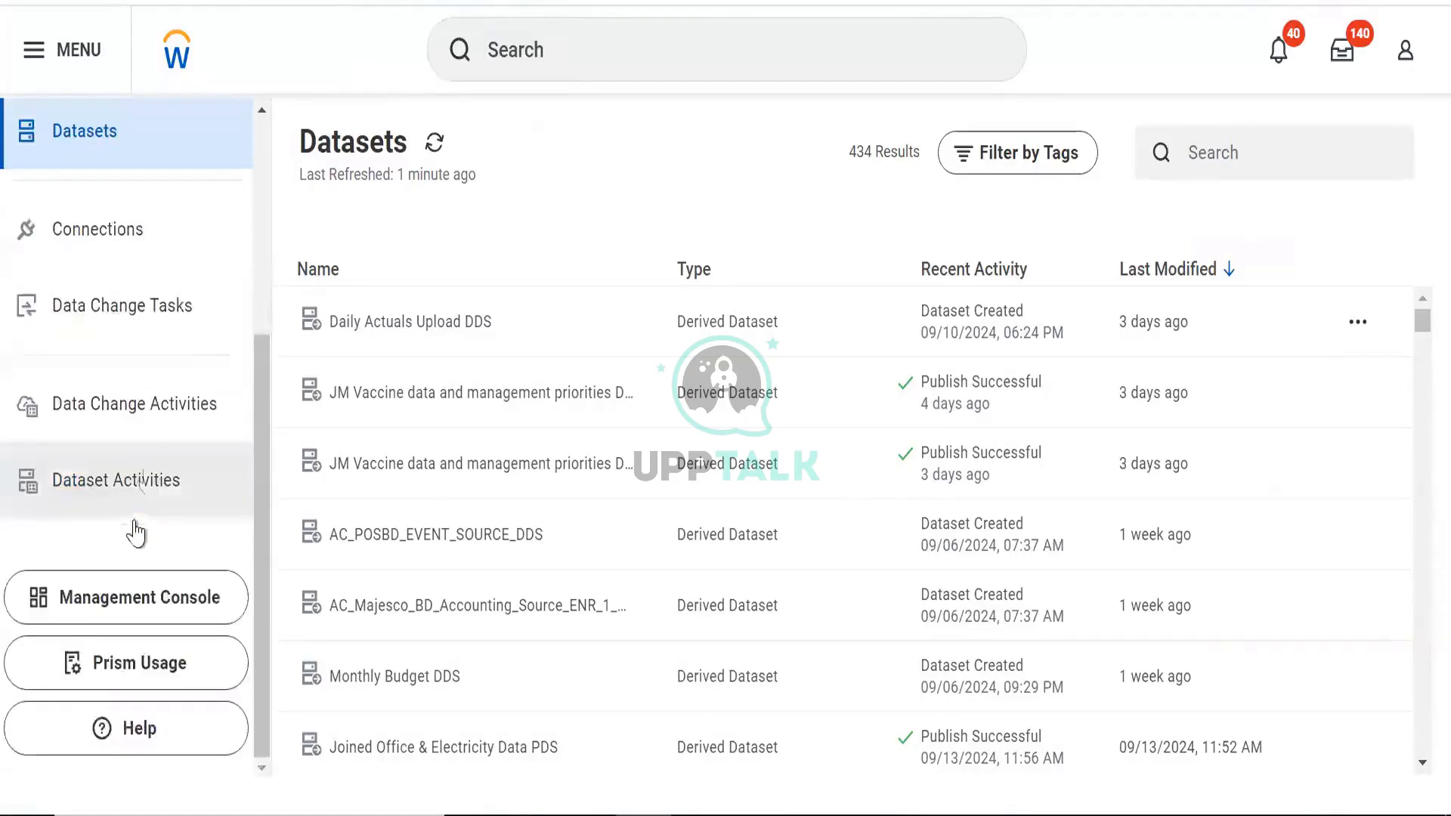
{"action": "left_click", "coordinate": [176, 250]}
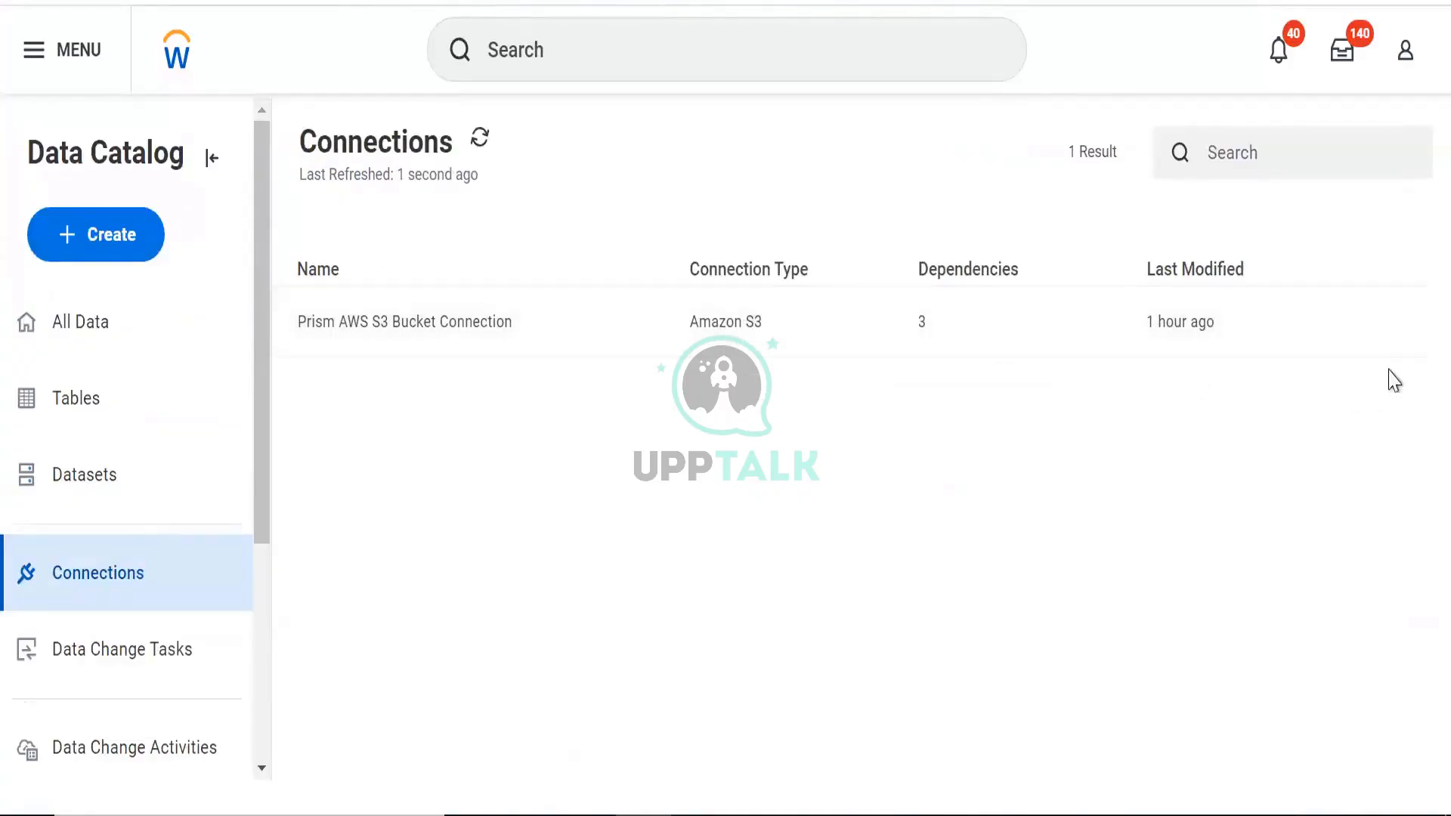
{"action": "left_click", "coordinate": [1393, 324]}
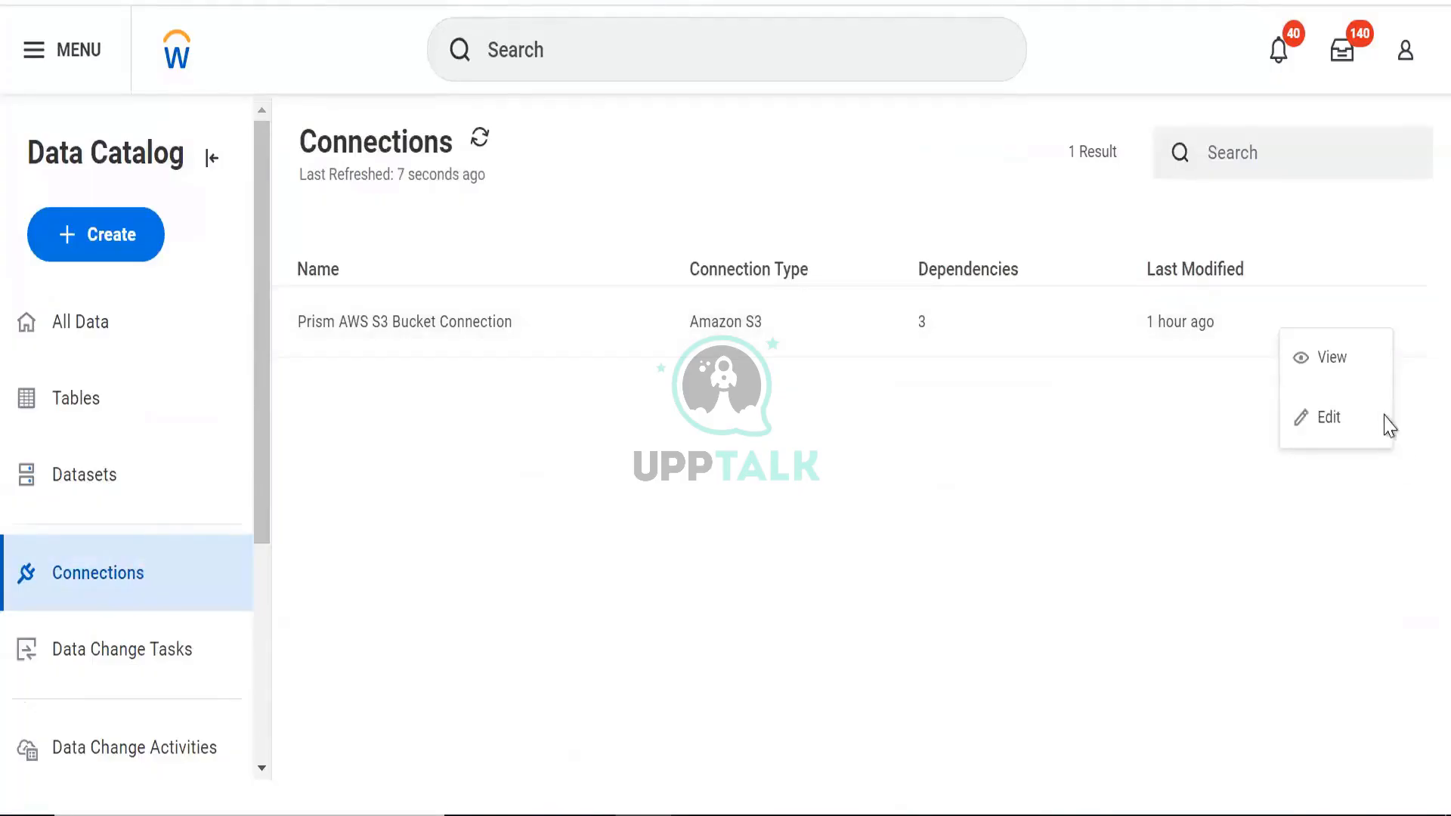
{"action": "left_click", "coordinate": [1344, 375]}
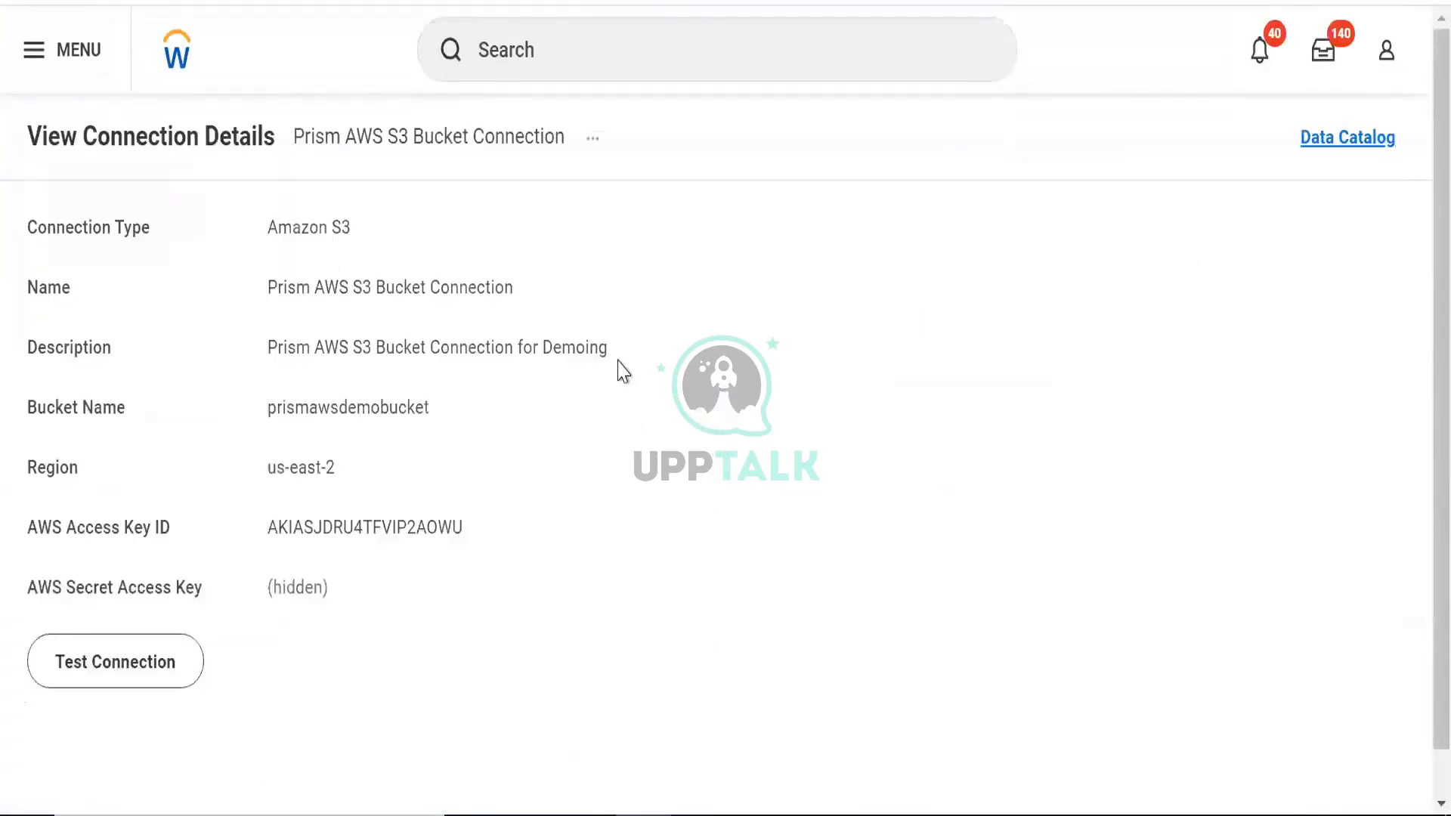
Test the Prism AWS S3 Bucket Connection and return to the Connections list in the Data Catalog
{"action": "scroll", "coordinate": [621, 372], "scroll_direction": "down", "scroll_amount": 1}
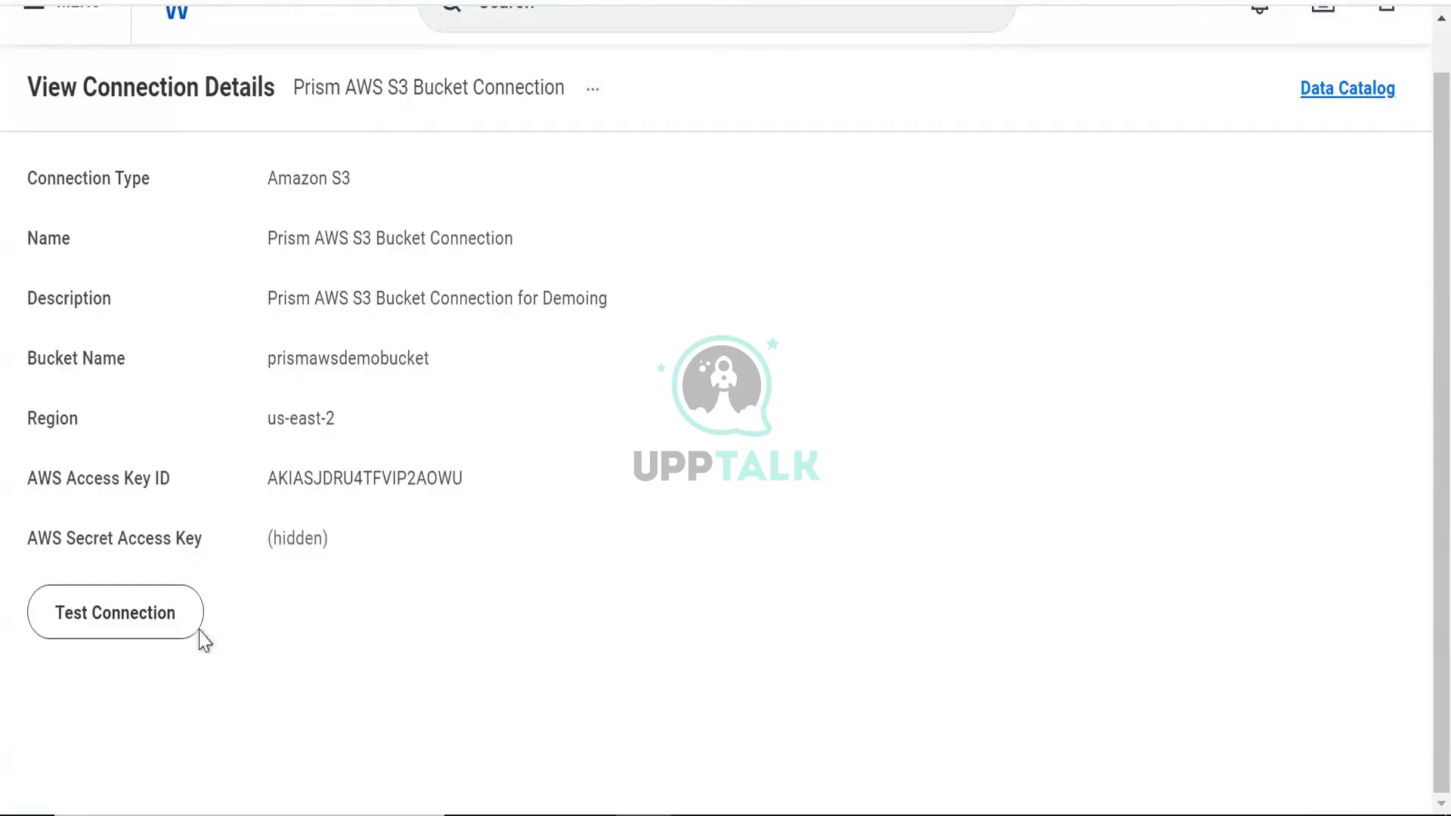
{"action": "left_click", "coordinate": [168, 612]}
{"action": "scroll", "coordinate": [136, 167], "scroll_direction": "up", "scroll_amount": 1}
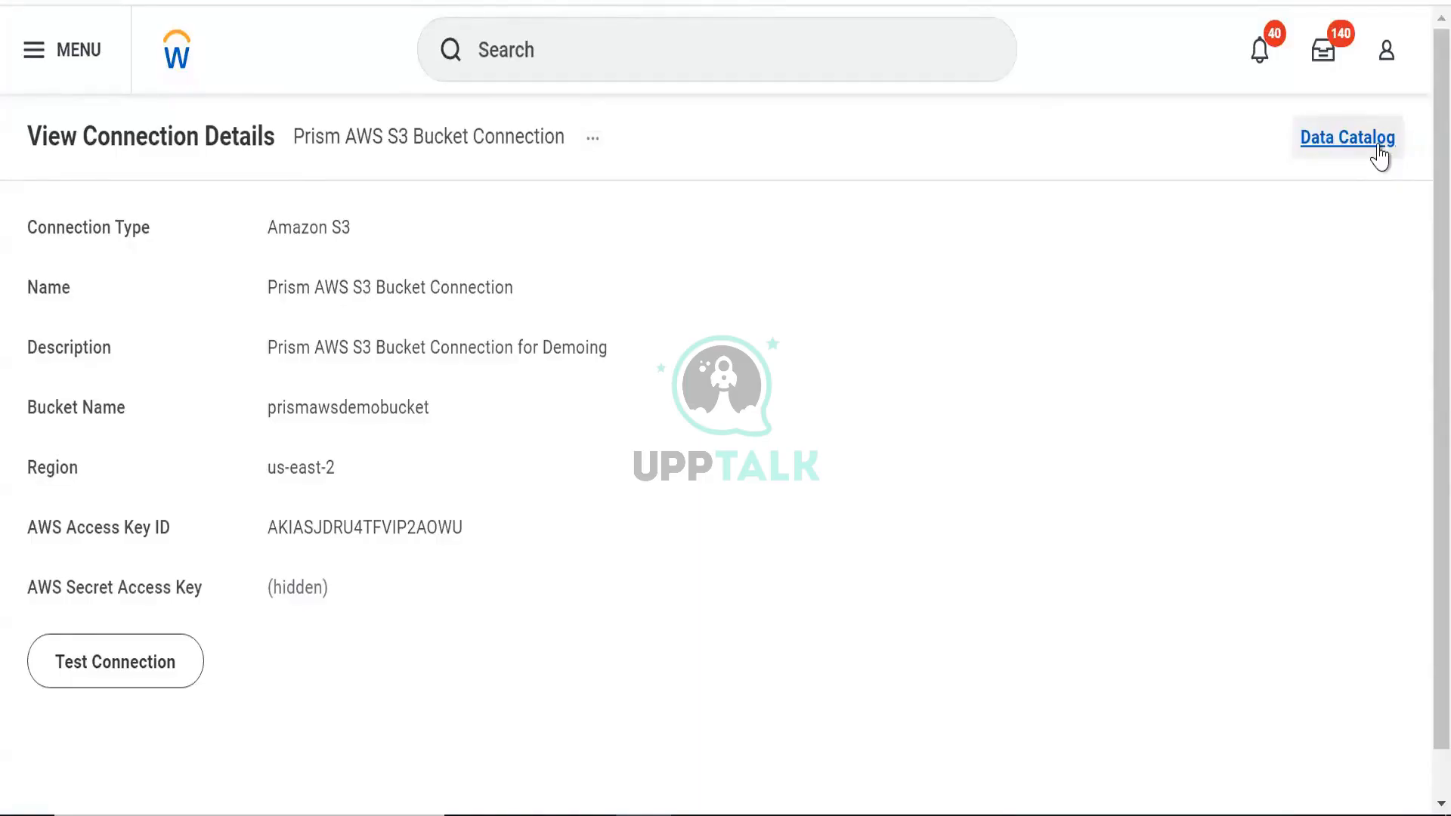
{"action": "left_click", "coordinate": [1377, 148]}
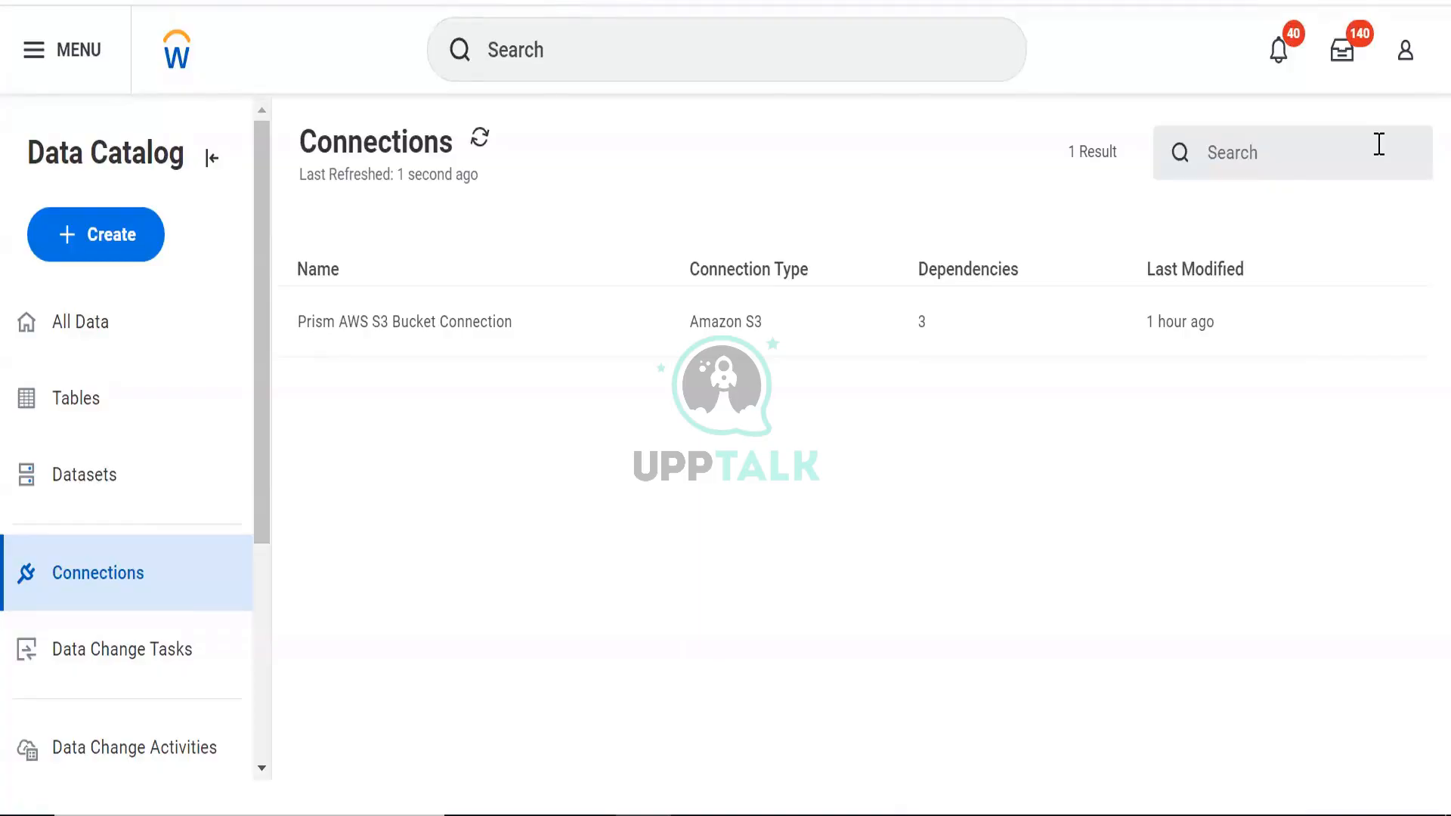
{"action": "mouse_move", "coordinate": [1380, 344]}
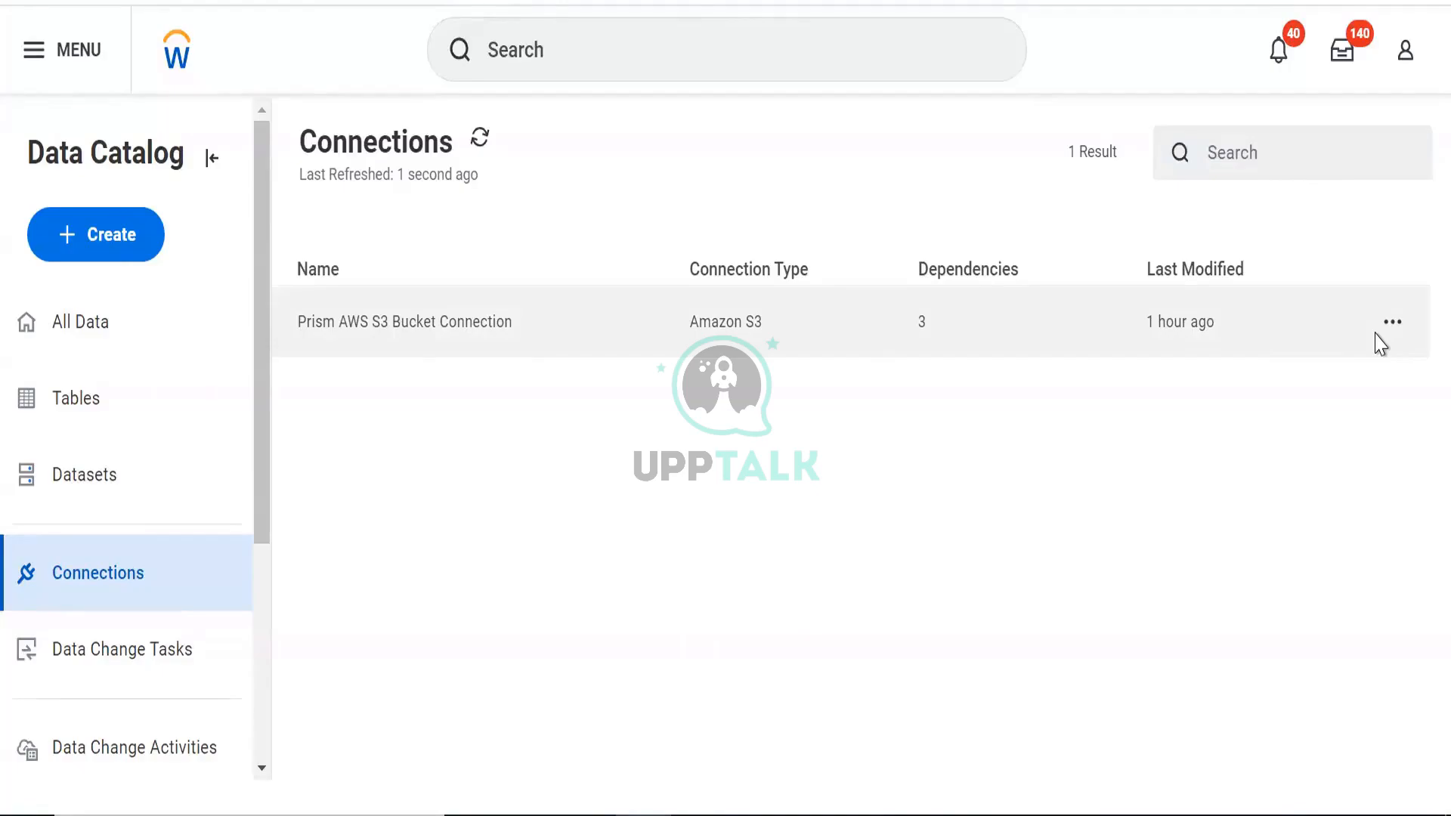
Go to the catalog's Data Change Tasks, view the details of AC_POSBD_EVENT_INGESTION_DCT, and return to the task list
{"action": "left_click", "coordinate": [171, 638]}
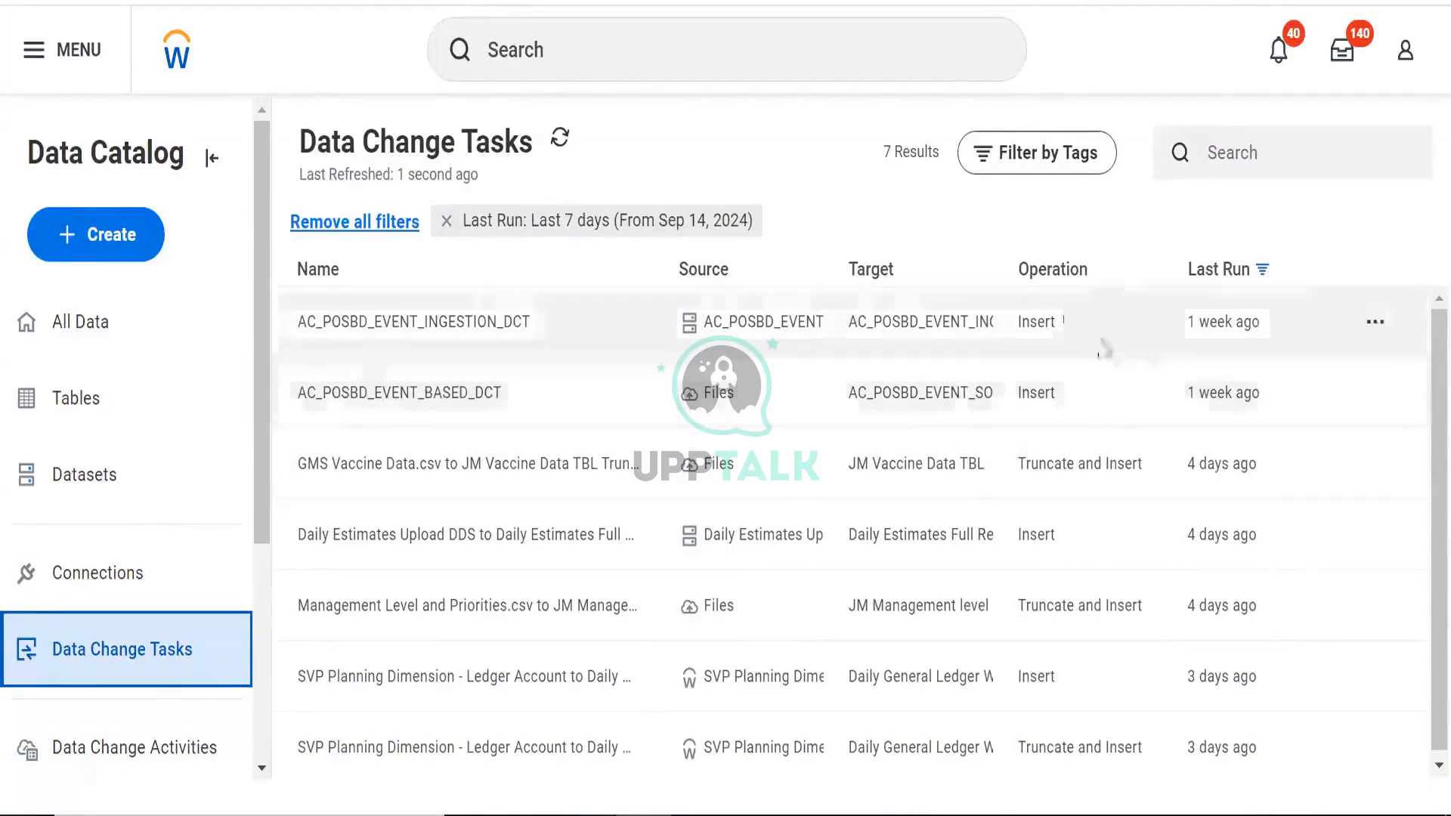
{"action": "left_click", "coordinate": [1377, 325]}
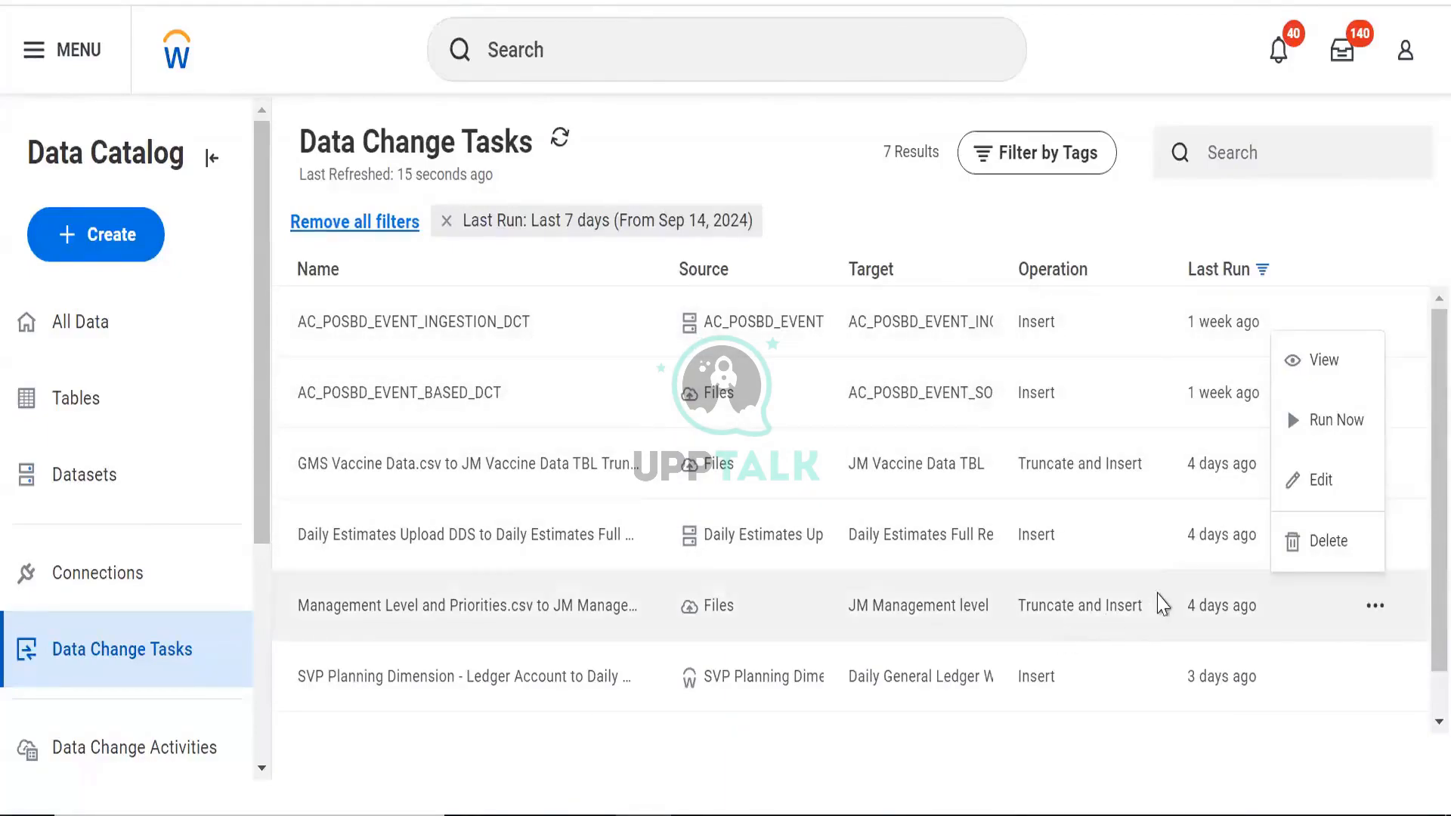
{"action": "scroll", "coordinate": [1066, 399], "scroll_direction": "down", "scroll_amount": 1}
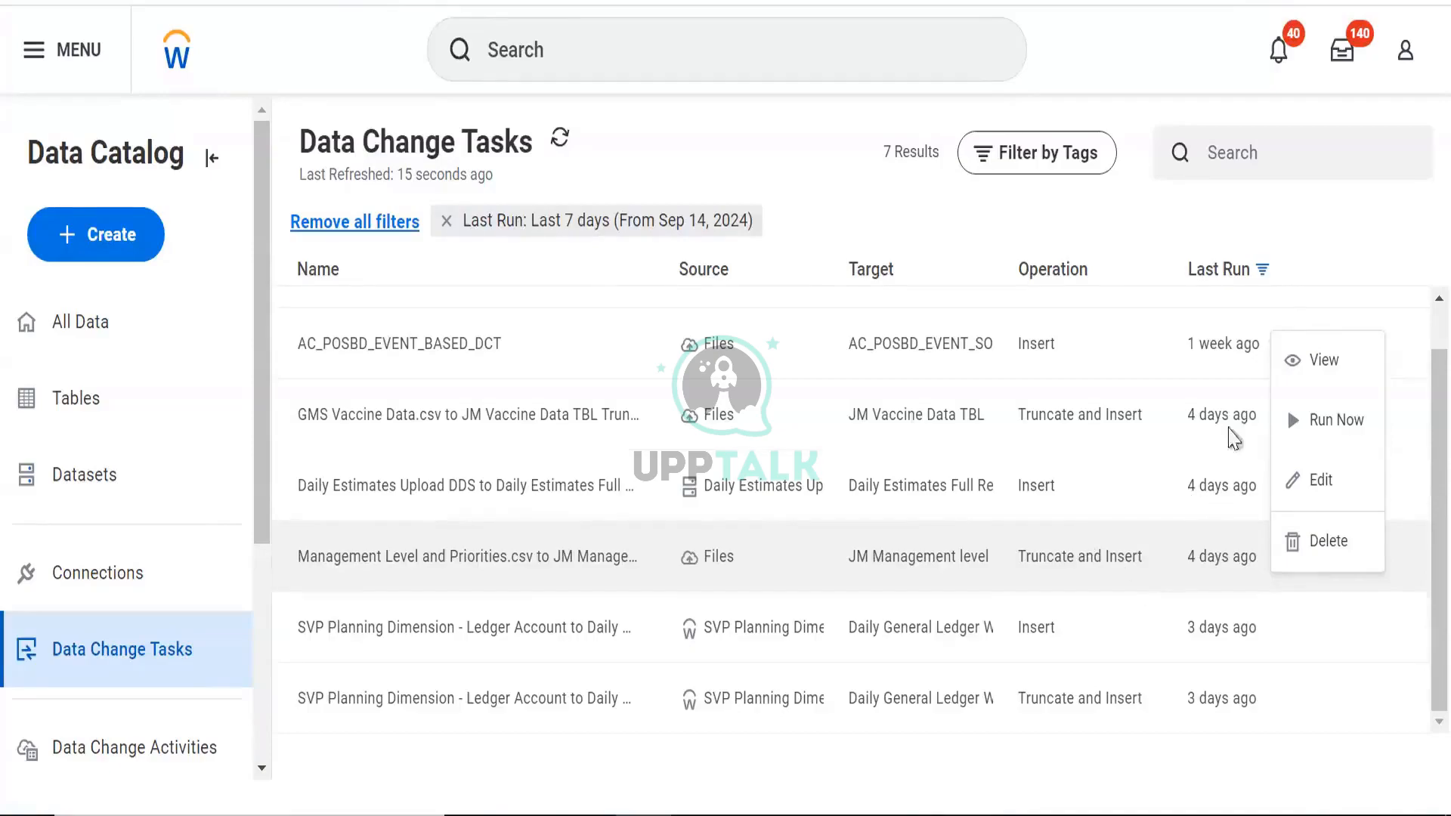
{"action": "left_click", "coordinate": [1293, 363]}
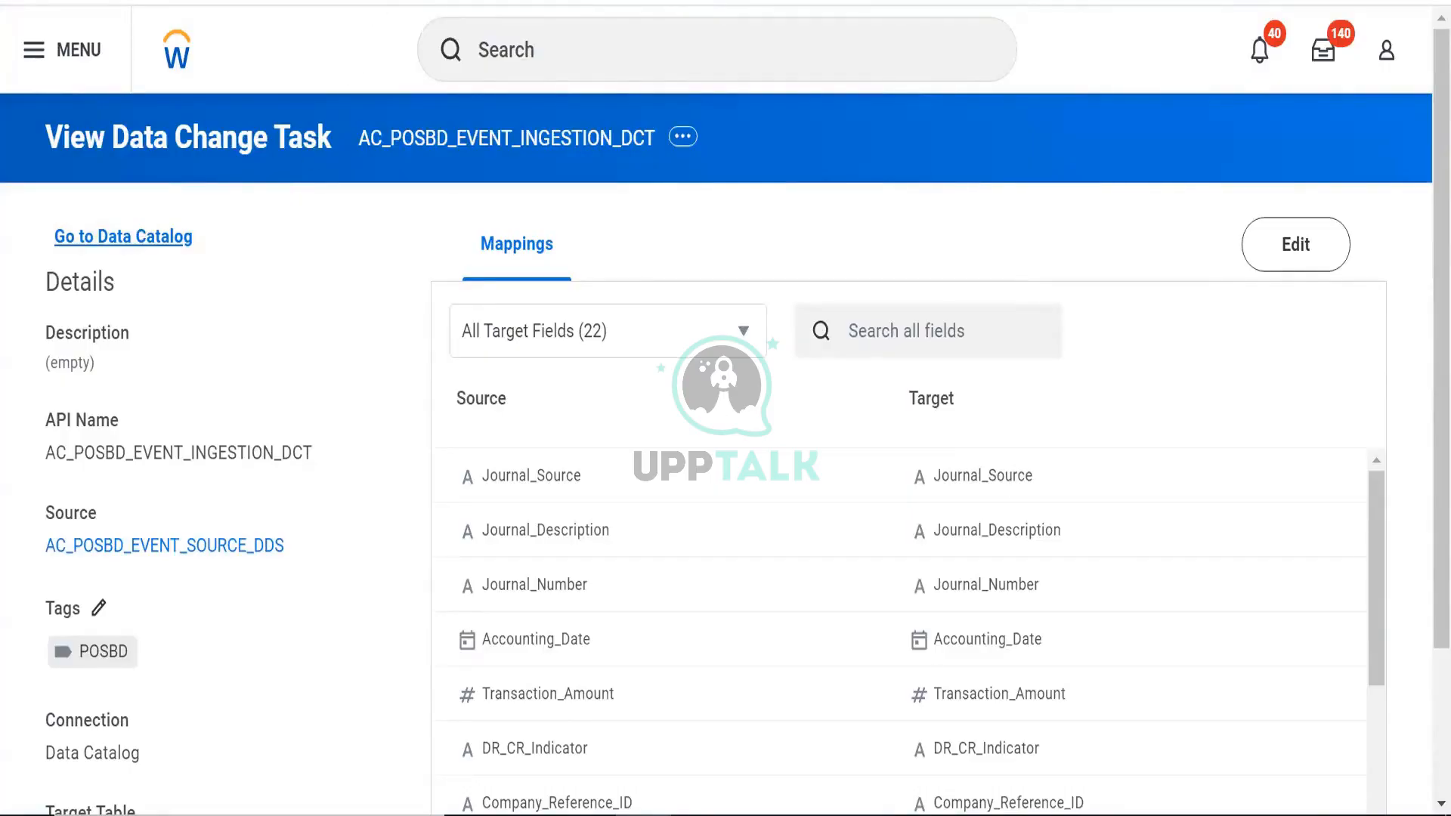
{"action": "left_click", "coordinate": [680, 3]}
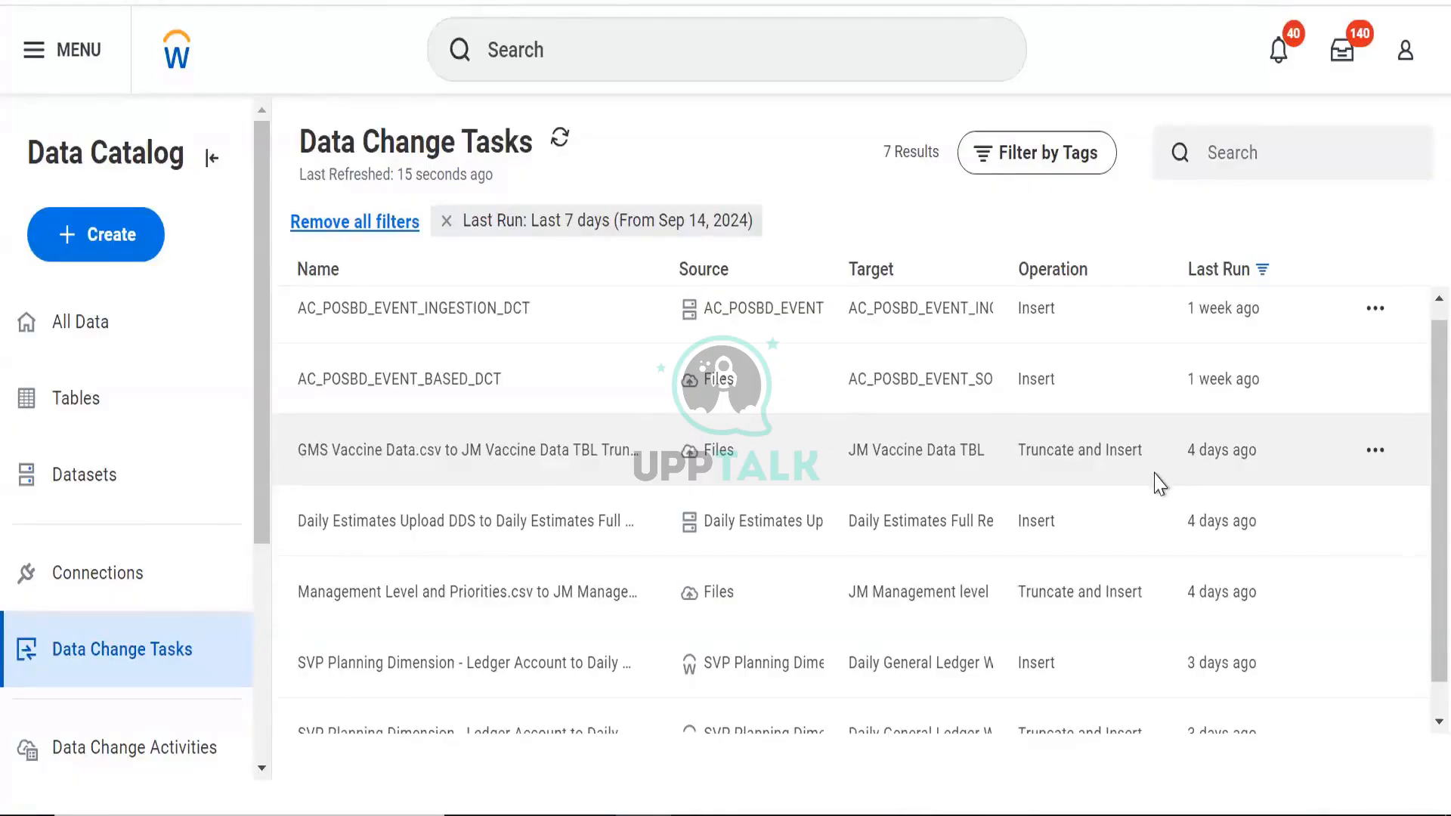
Examine the data change tasks from the last 7 days, comparing their sources, targets and operations, and review the catalog's other sections
{"action": "scroll", "coordinate": [89, 431], "scroll_direction": "down", "scroll_amount": 5}
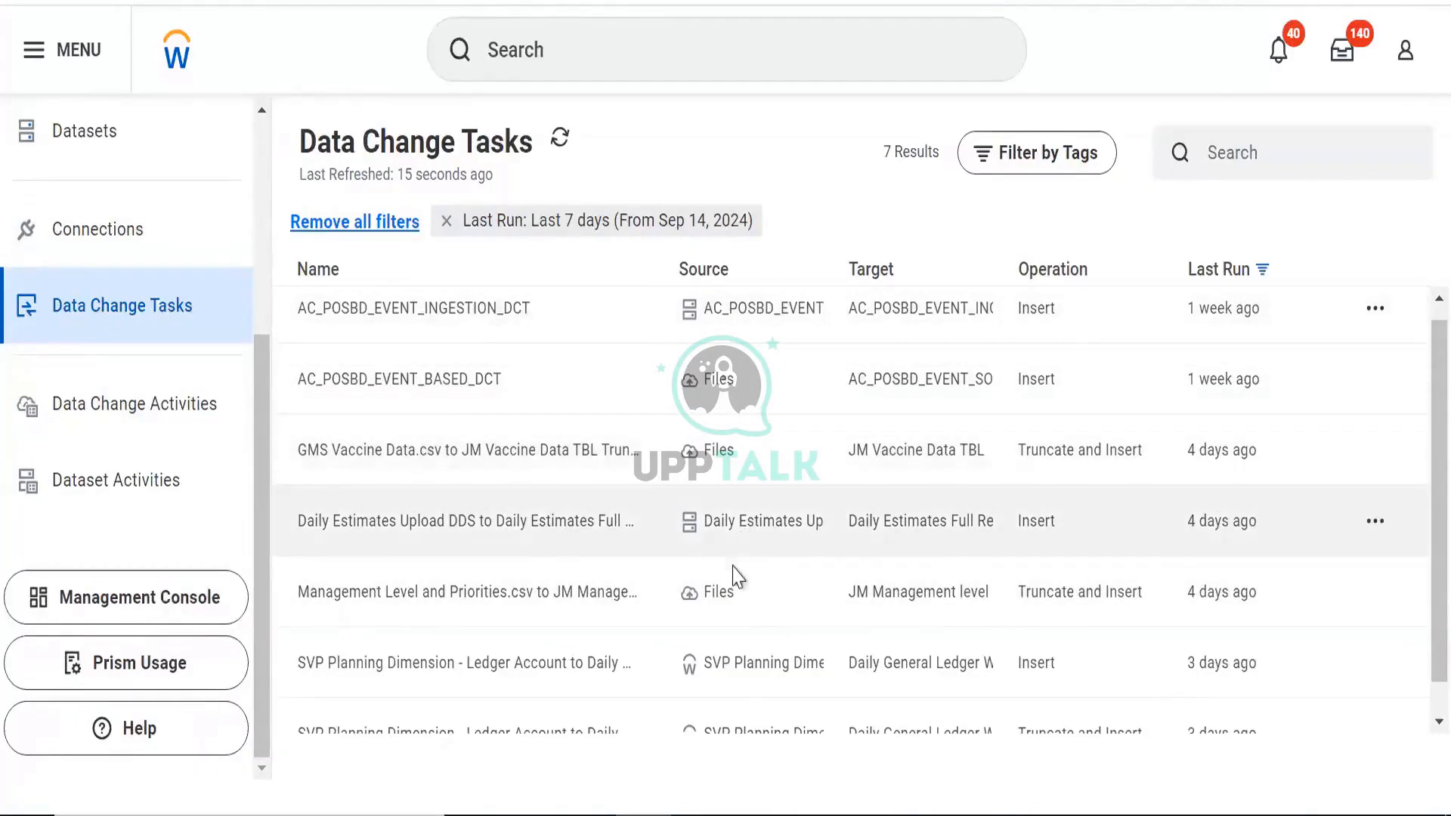
{"action": "scroll", "coordinate": [727, 550], "scroll_direction": "down", "scroll_amount": 1}
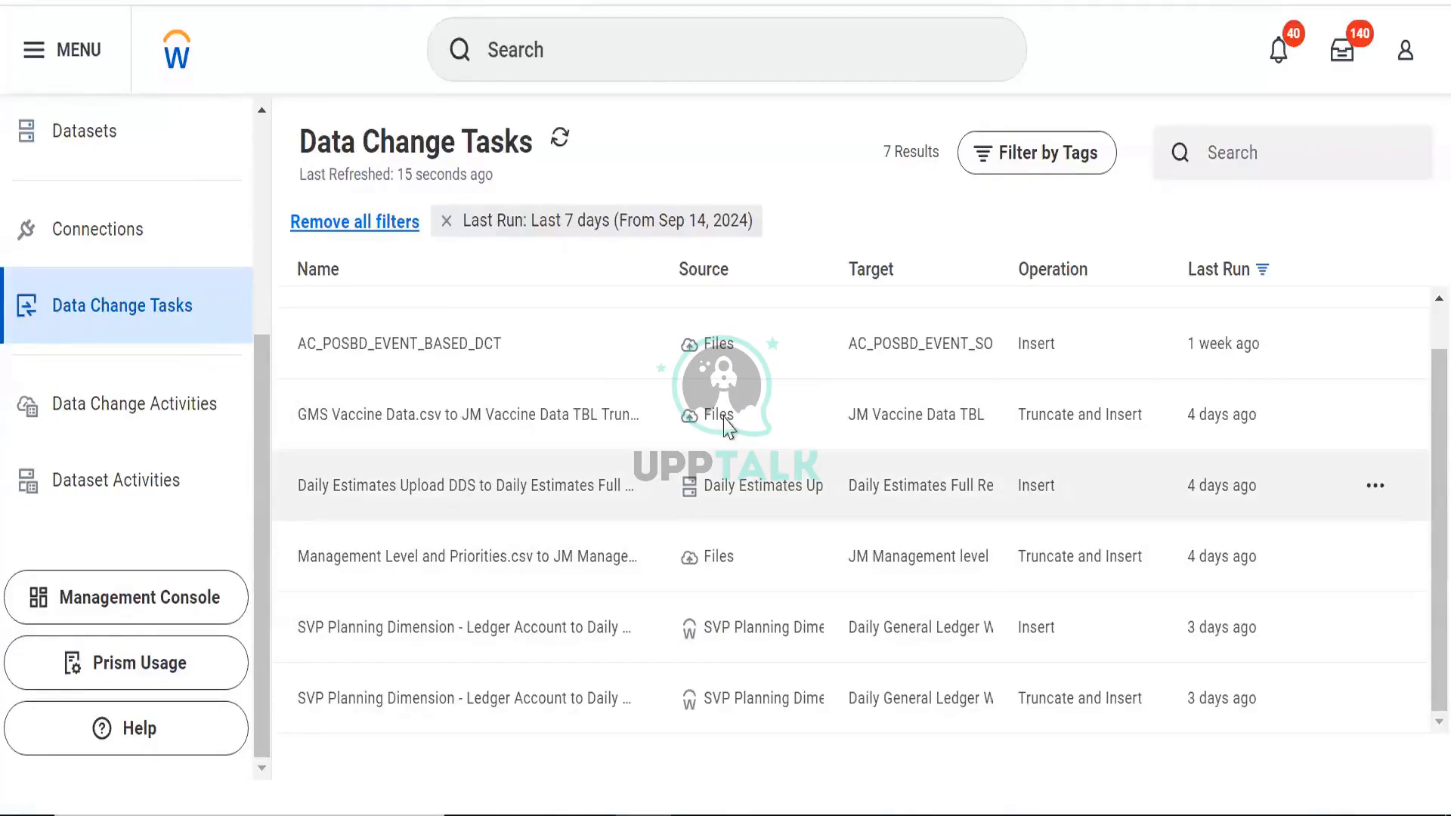
{"action": "scroll", "coordinate": [521, 437], "scroll_direction": "up", "scroll_amount": 1}
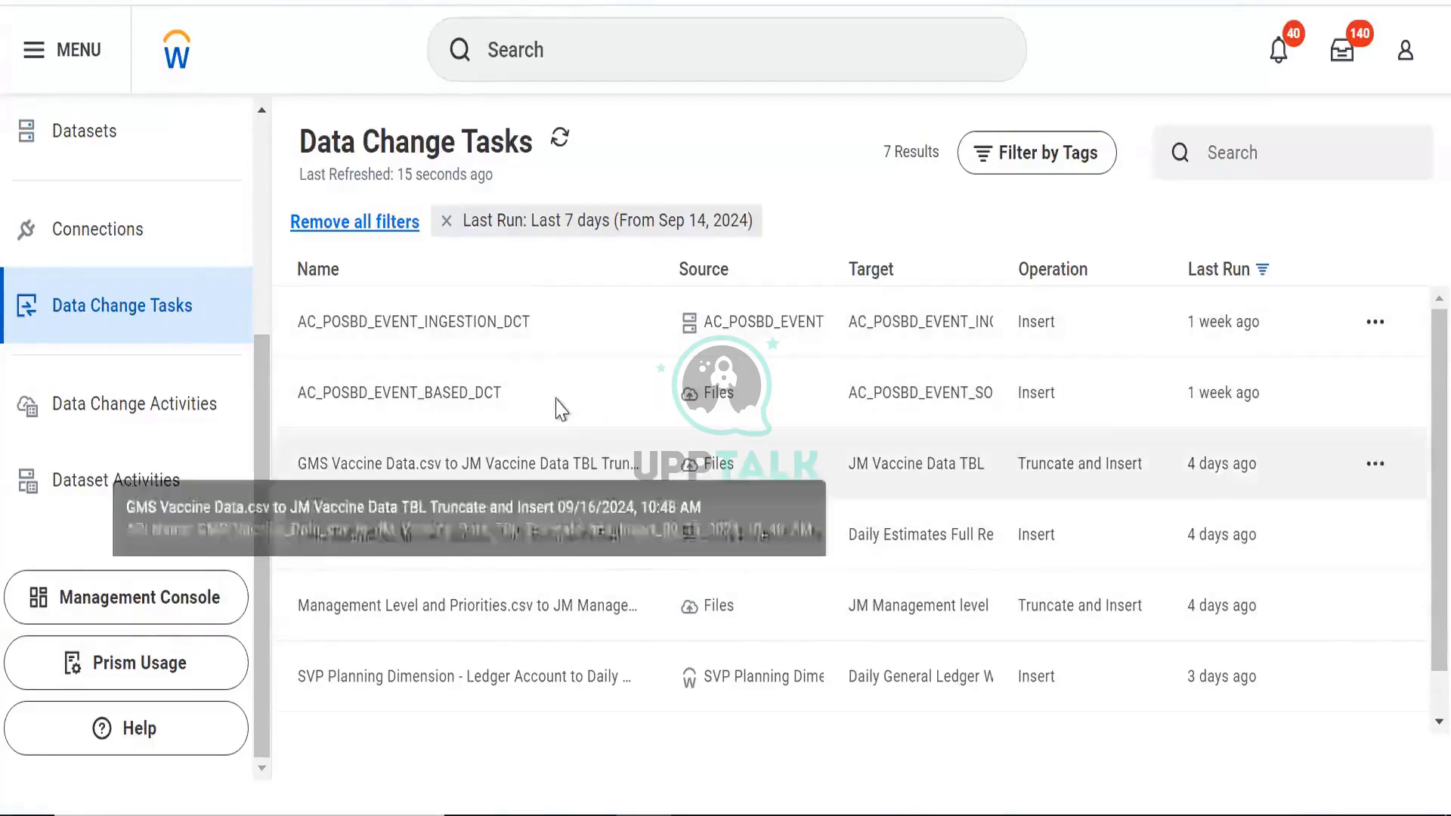
{"action": "scroll", "coordinate": [136, 155], "scroll_direction": "up", "scroll_amount": 4}
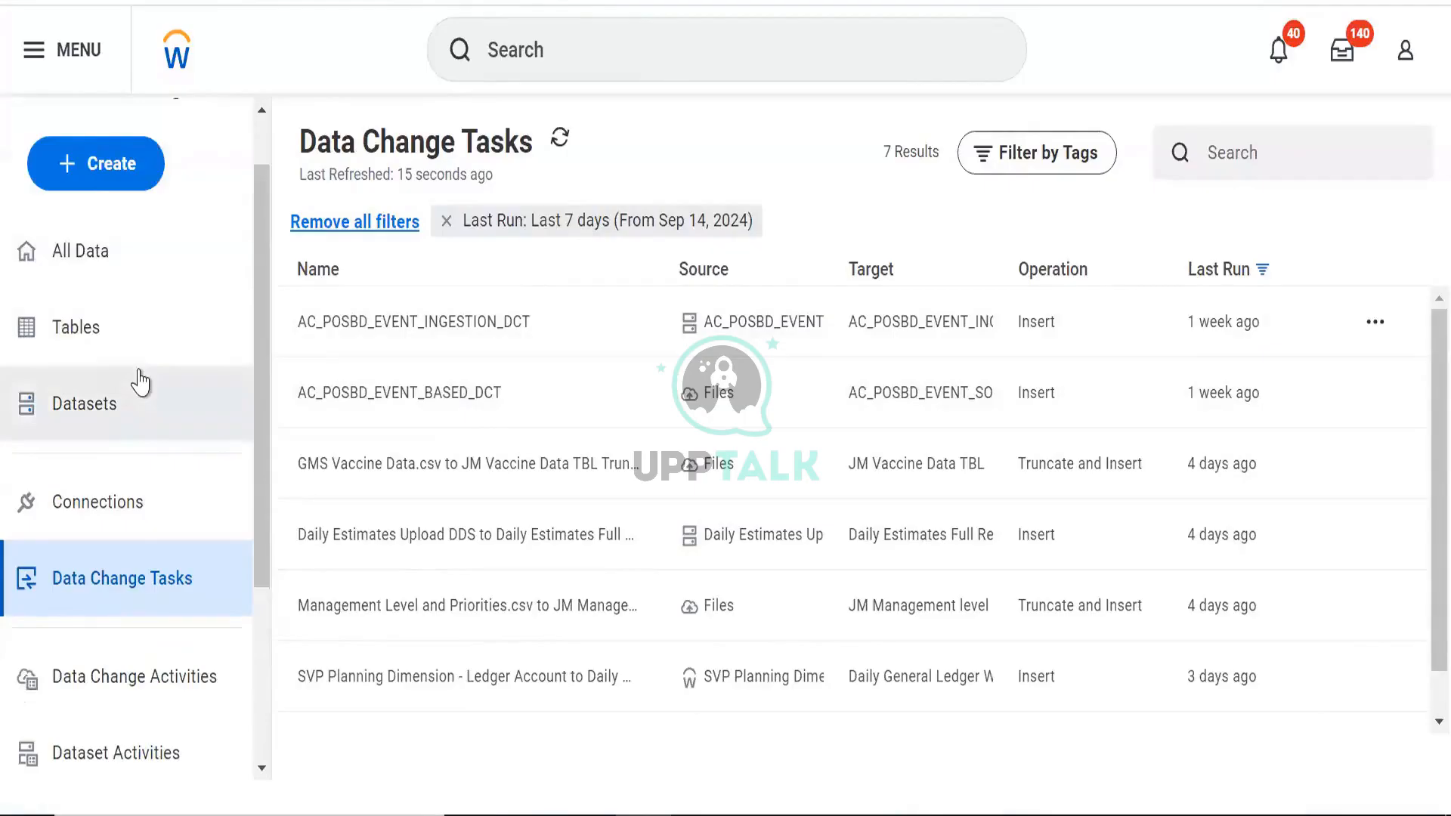
{"action": "scroll", "coordinate": [139, 384], "scroll_direction": "down", "scroll_amount": 4}
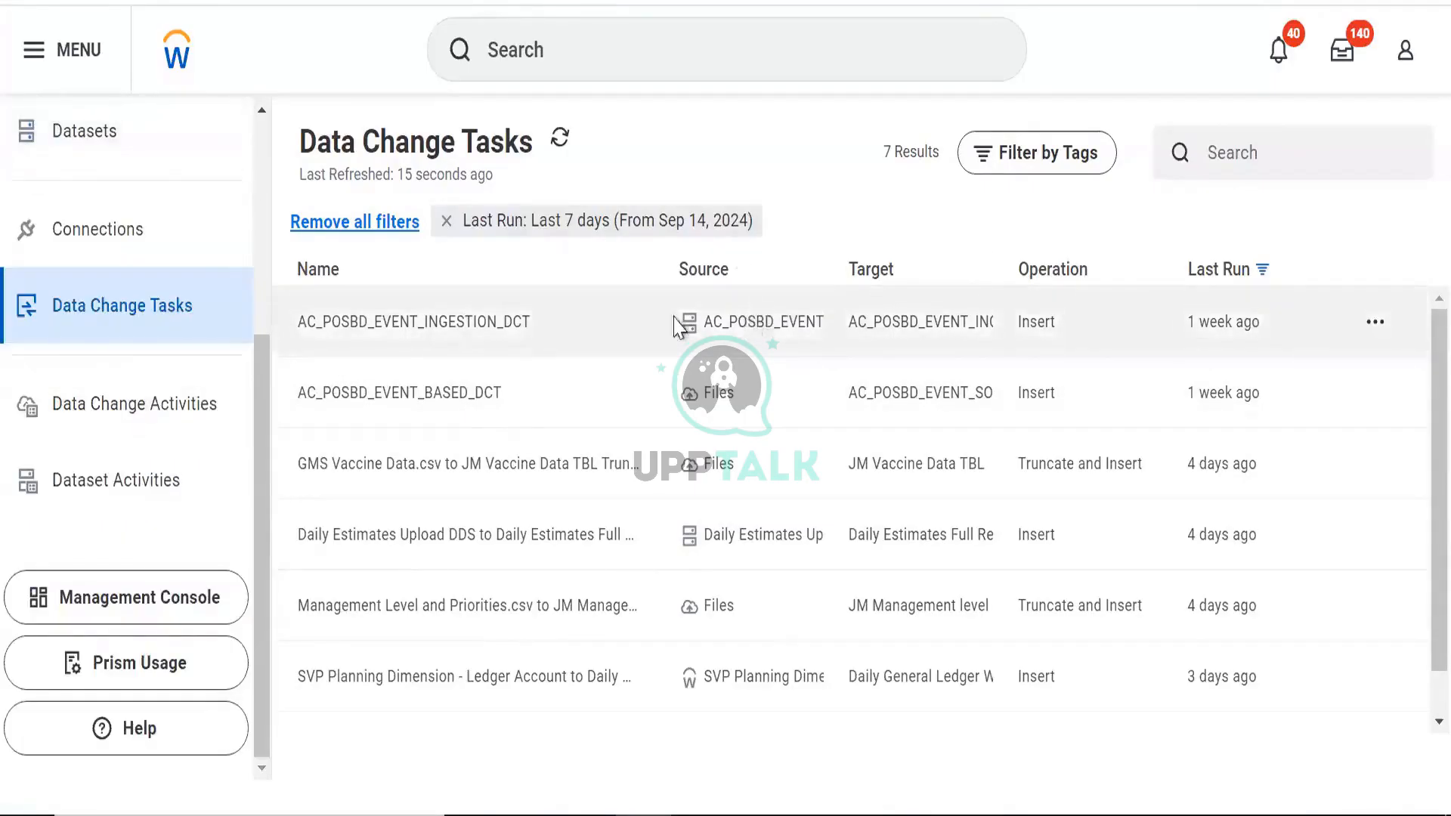
{"action": "scroll", "coordinate": [121, 431], "scroll_direction": "up", "scroll_amount": 4}
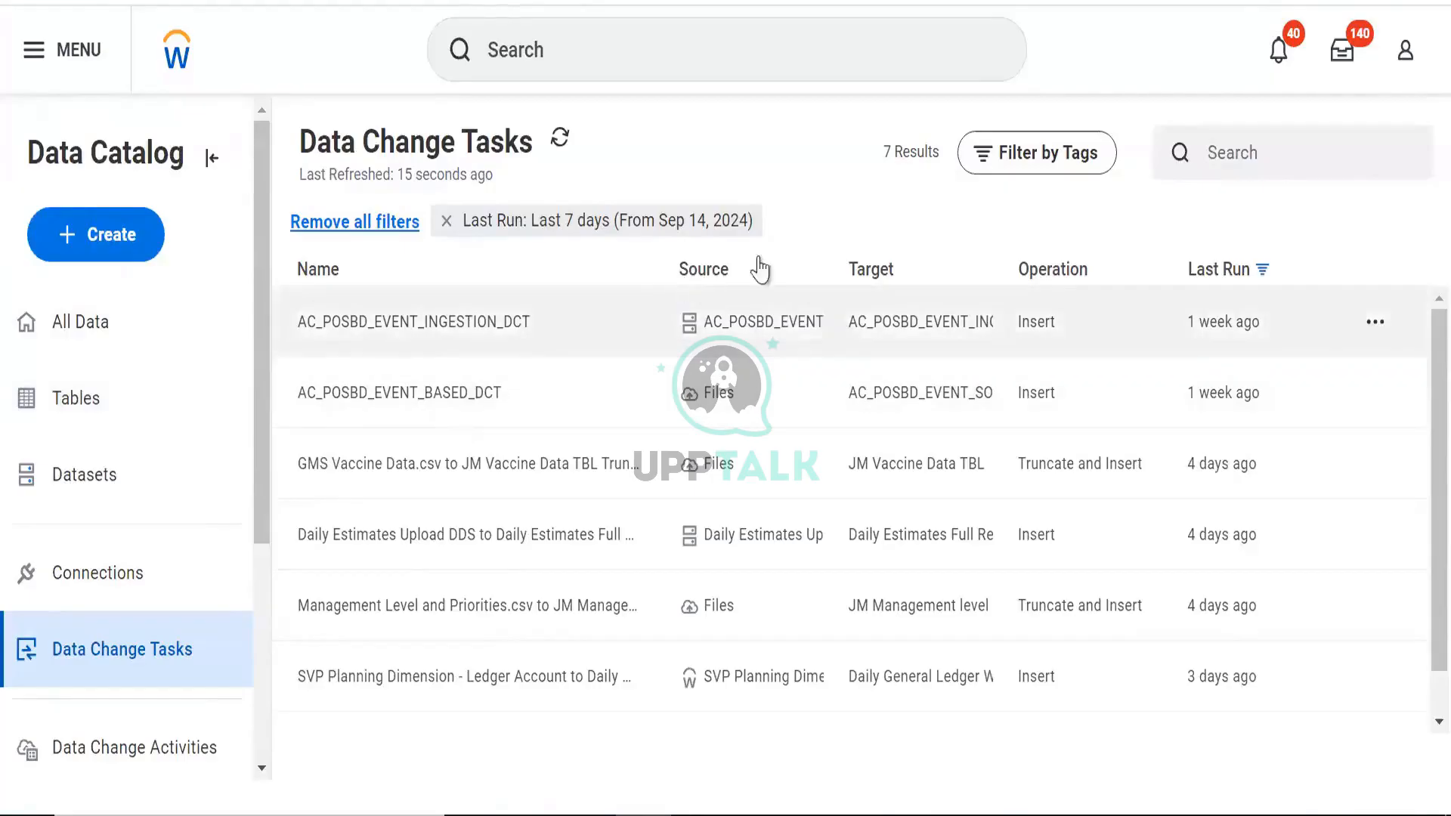
{"action": "scroll", "coordinate": [705, 654], "scroll_direction": "down", "scroll_amount": 1}
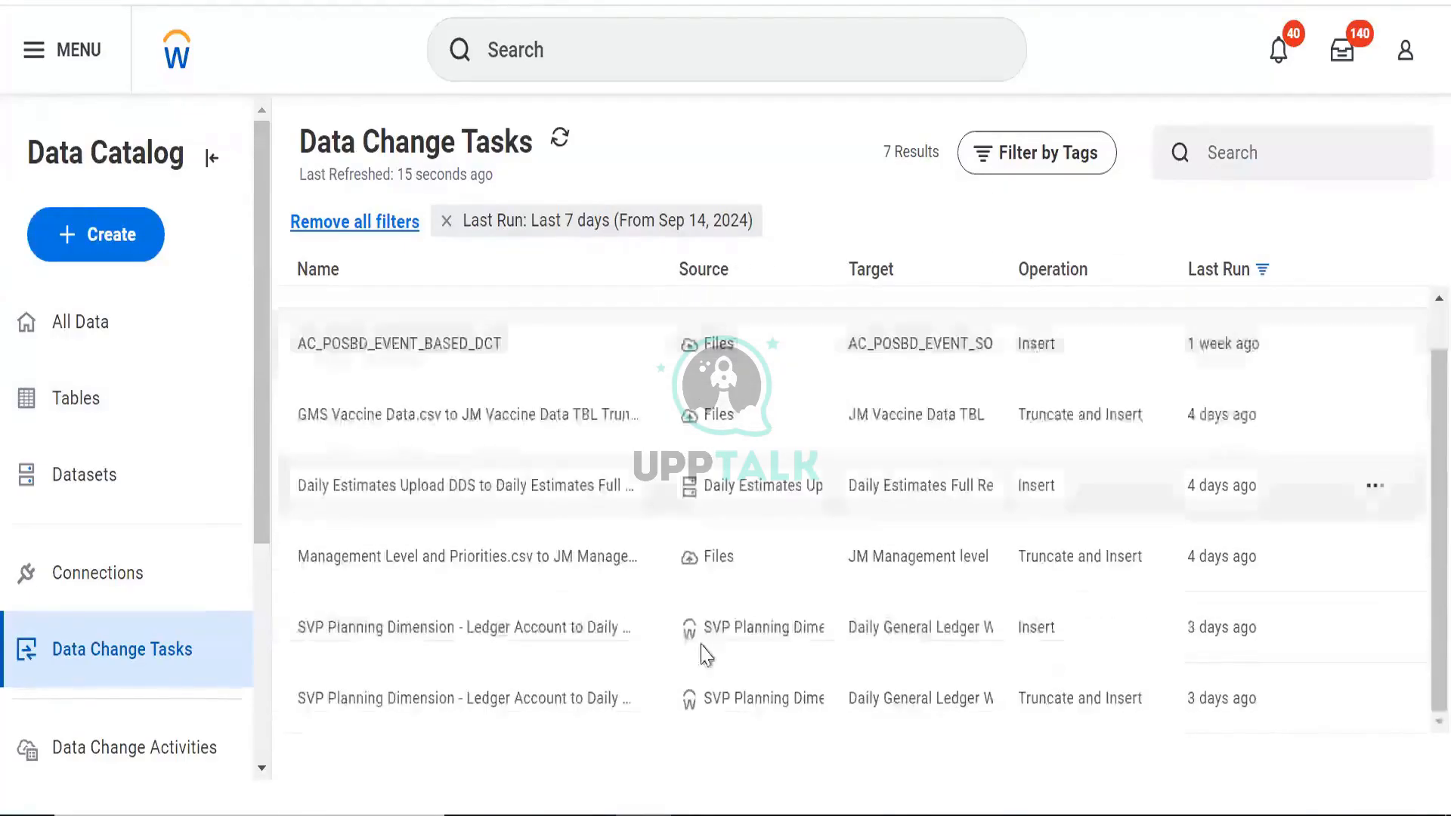
{"action": "scroll", "coordinate": [725, 397], "scroll_direction": "up", "scroll_amount": 1}
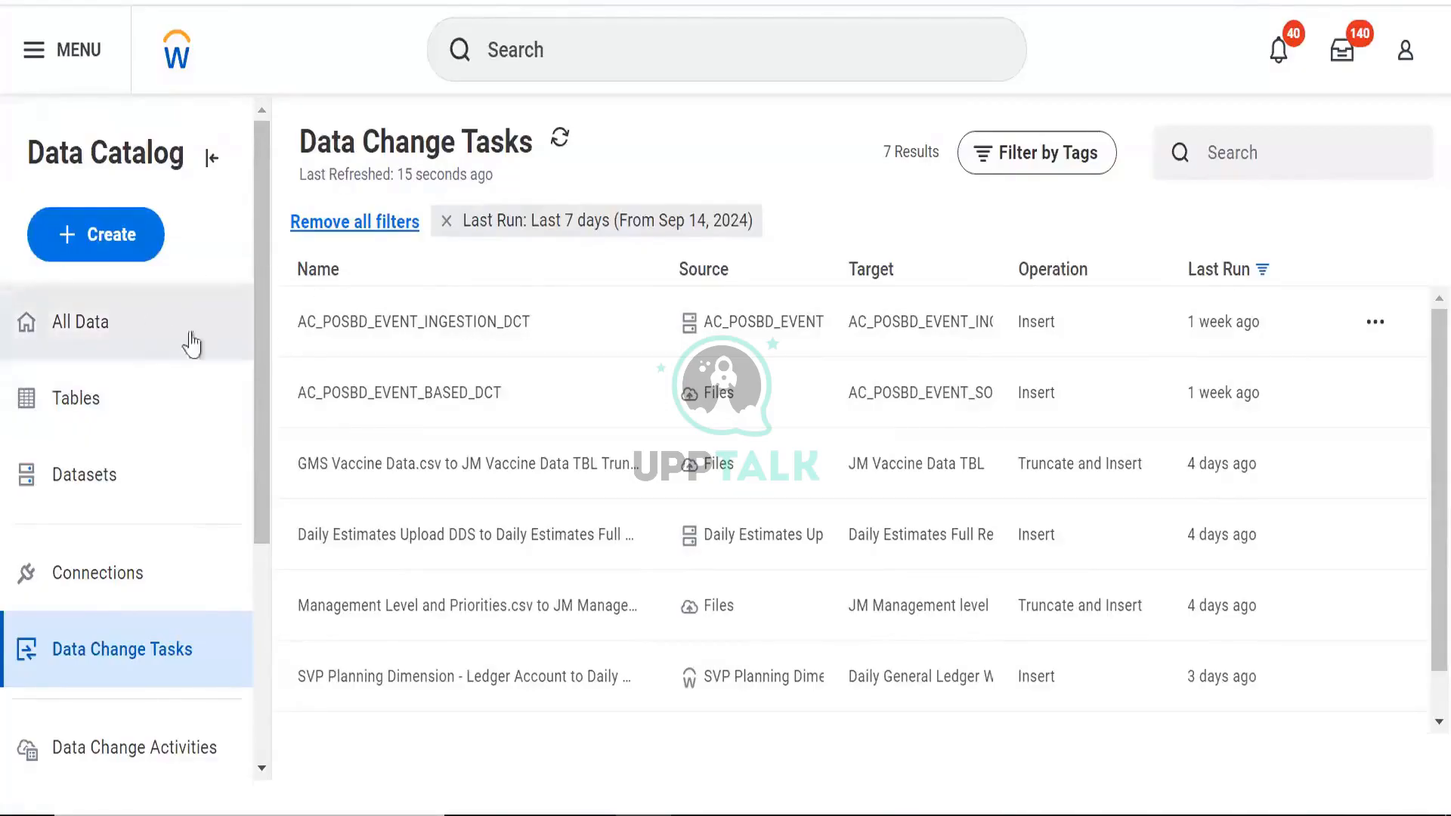
{"action": "scroll", "coordinate": [193, 363], "scroll_direction": "down", "scroll_amount": 5}
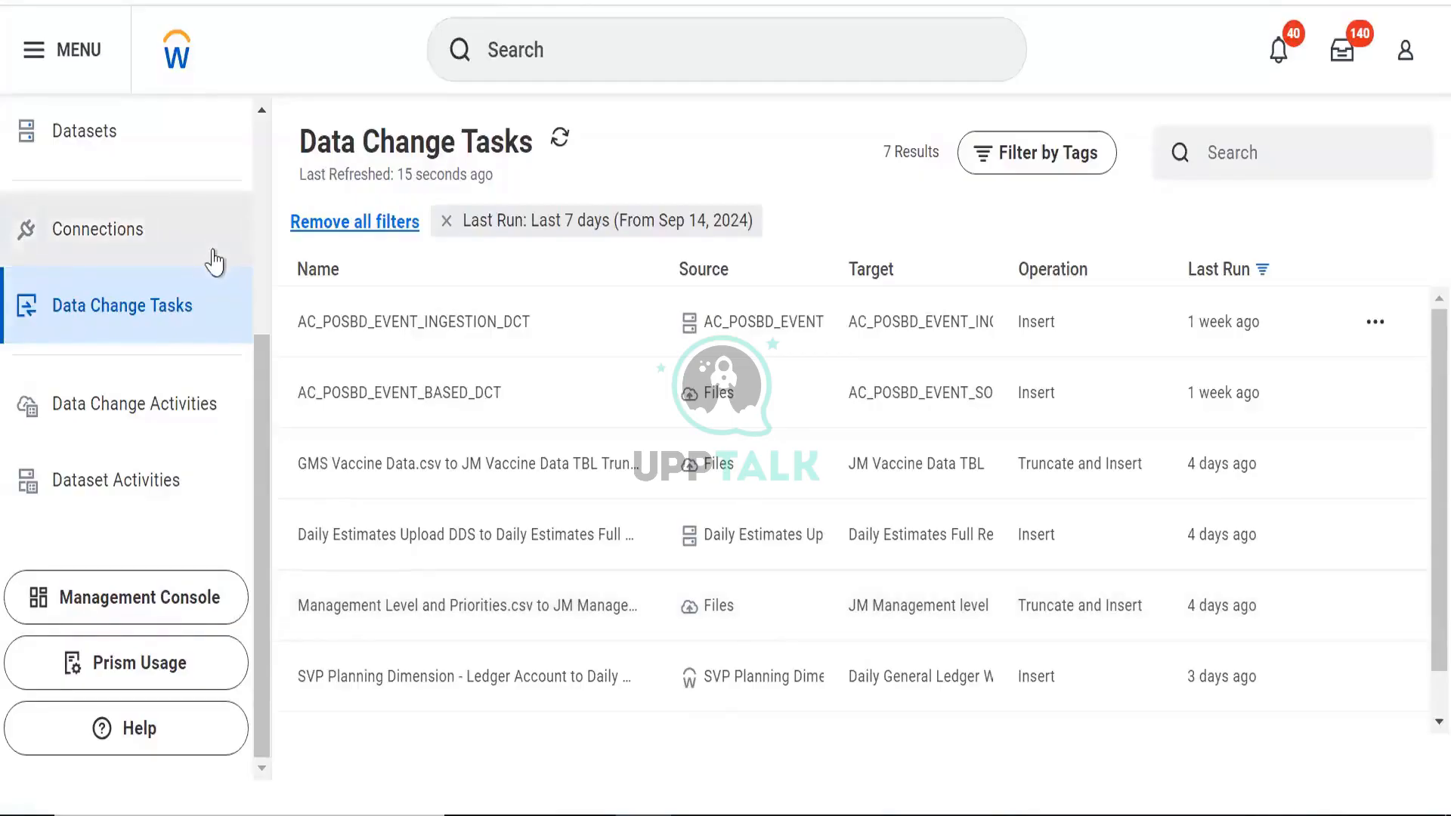
{"action": "scroll", "coordinate": [214, 262], "scroll_direction": "up", "scroll_amount": 5}
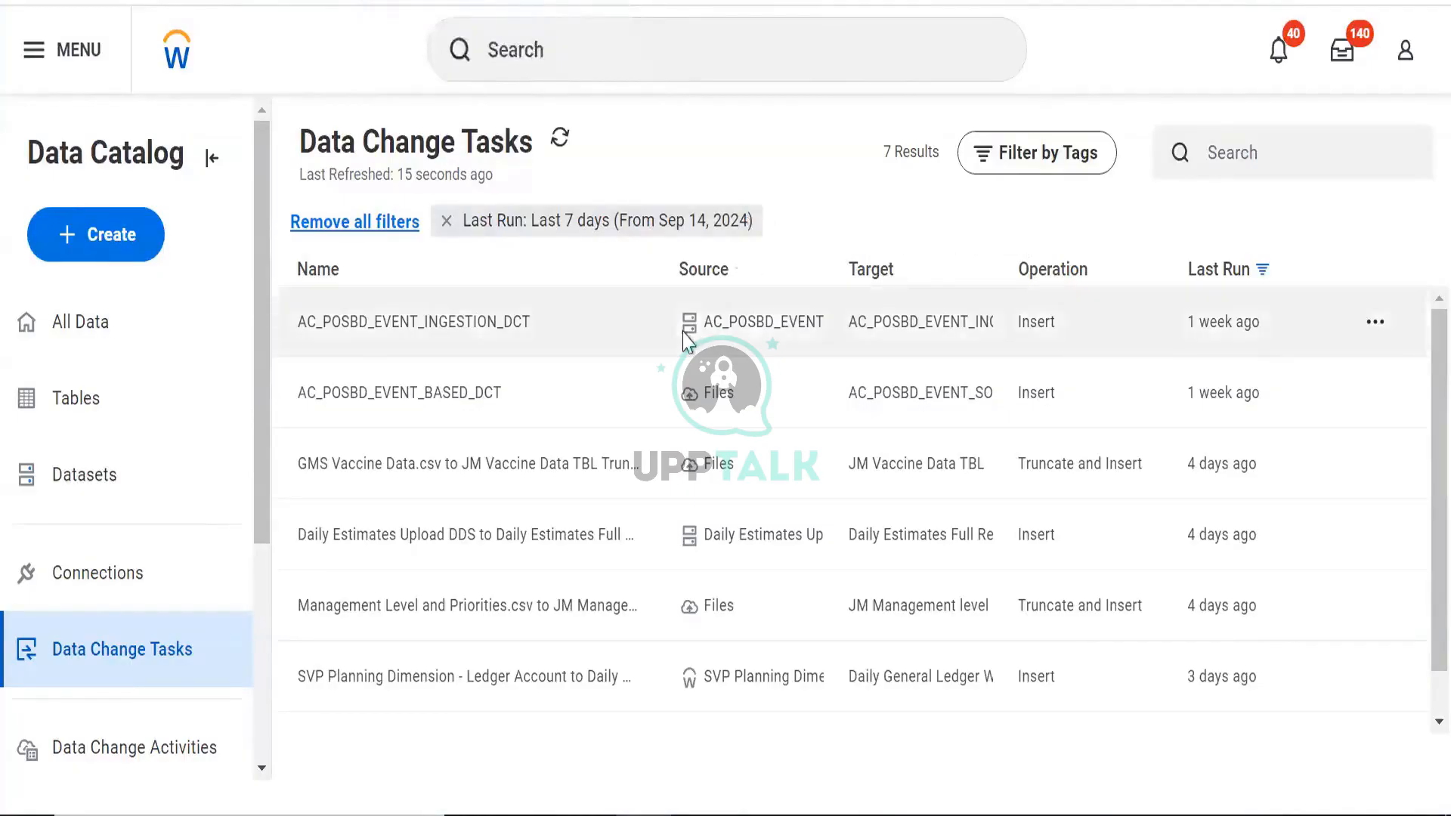
Go to the catalog's Datasets and view the details of the published AC_Majesco_BD_Accounting_Source_SUM_SYS_SummarizedAccounting dataset
{"action": "left_click", "coordinate": [97, 474]}
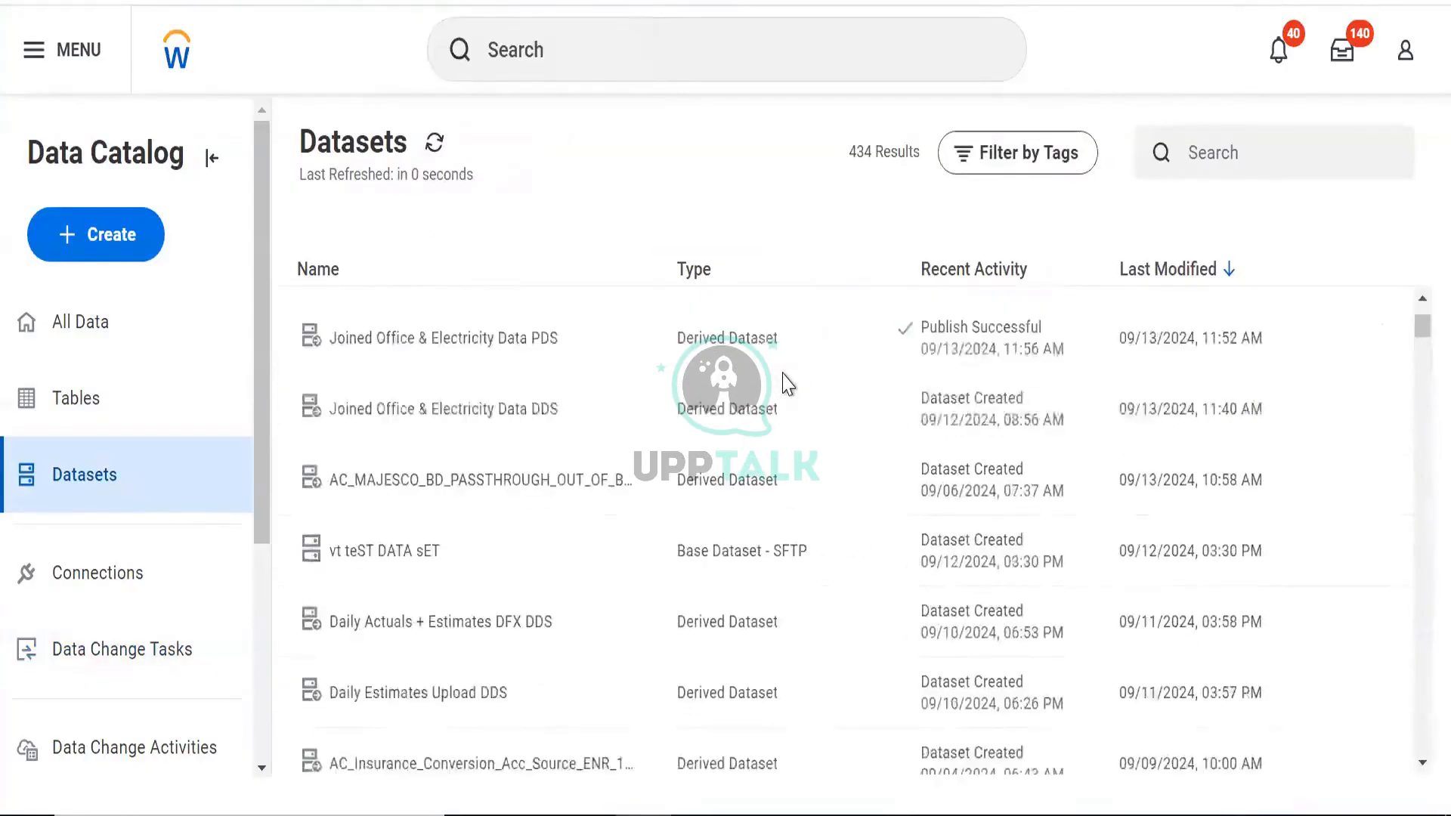
{"action": "scroll", "coordinate": [785, 404], "scroll_direction": "down", "scroll_amount": 10}
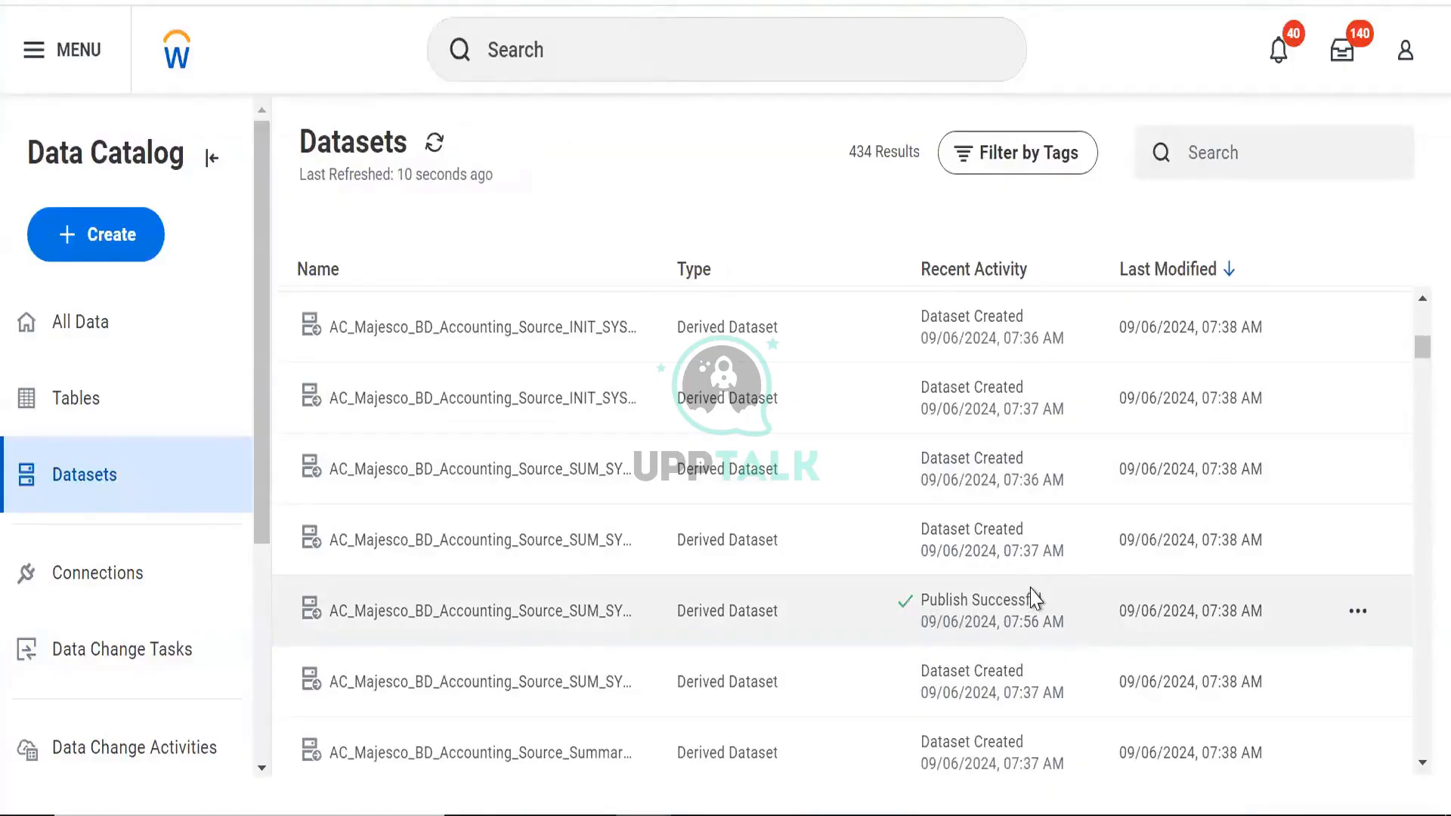
{"action": "left_click", "coordinate": [1349, 605]}
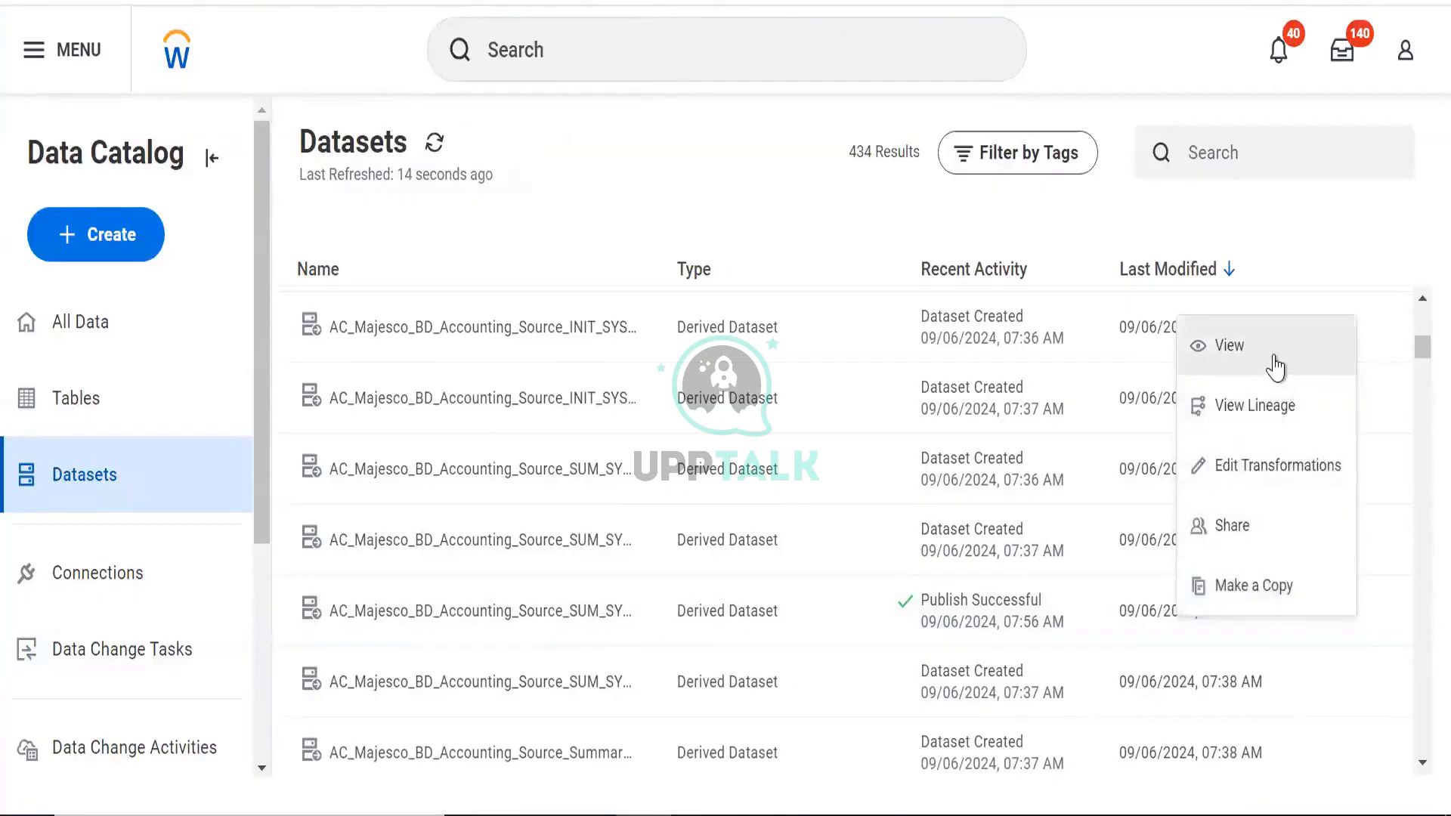
{"action": "left_click", "coordinate": [1277, 364]}
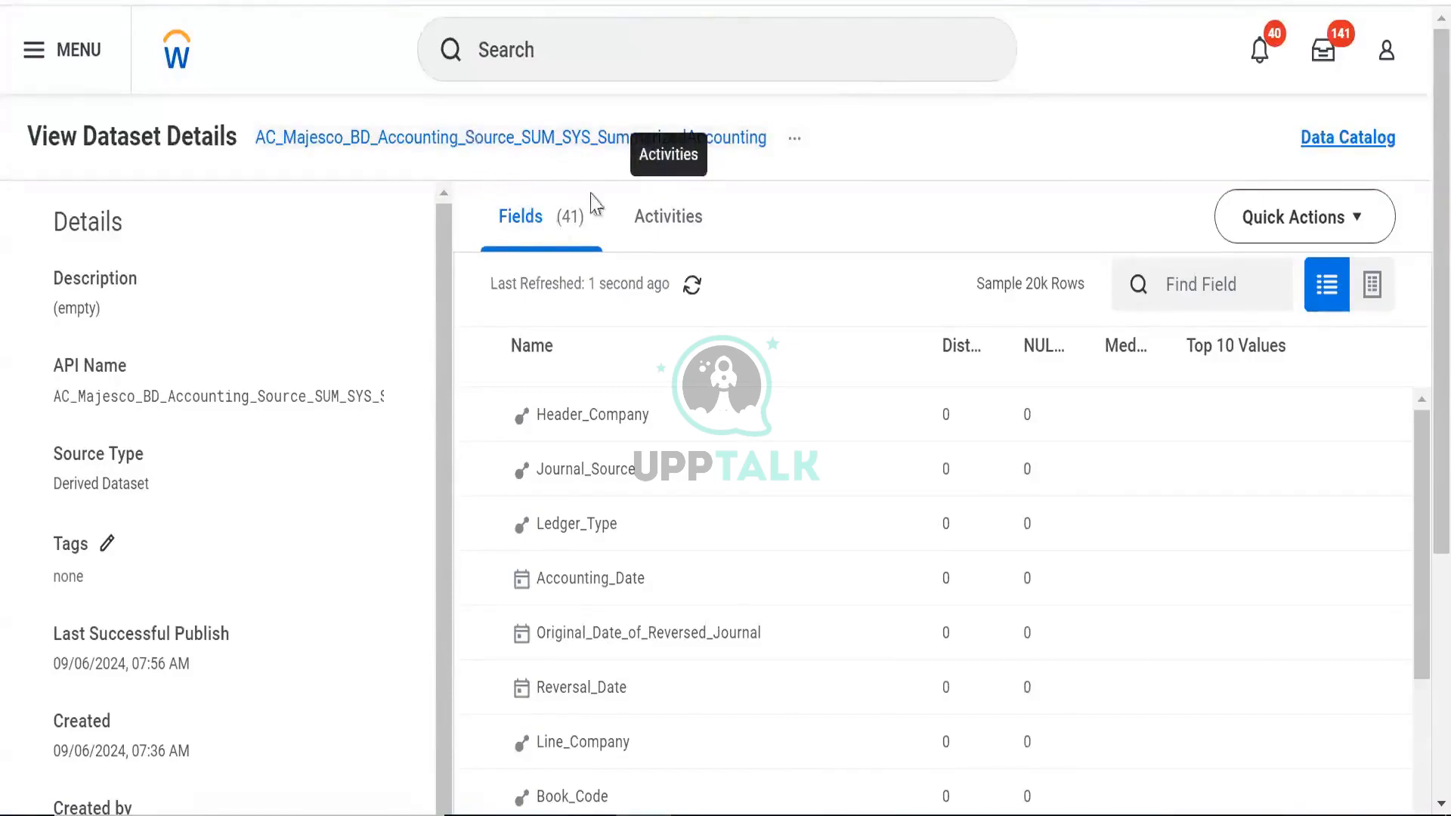
Review the dataset's field list and its publish activities, ending on the activities
{"action": "left_click", "coordinate": [641, 225]}
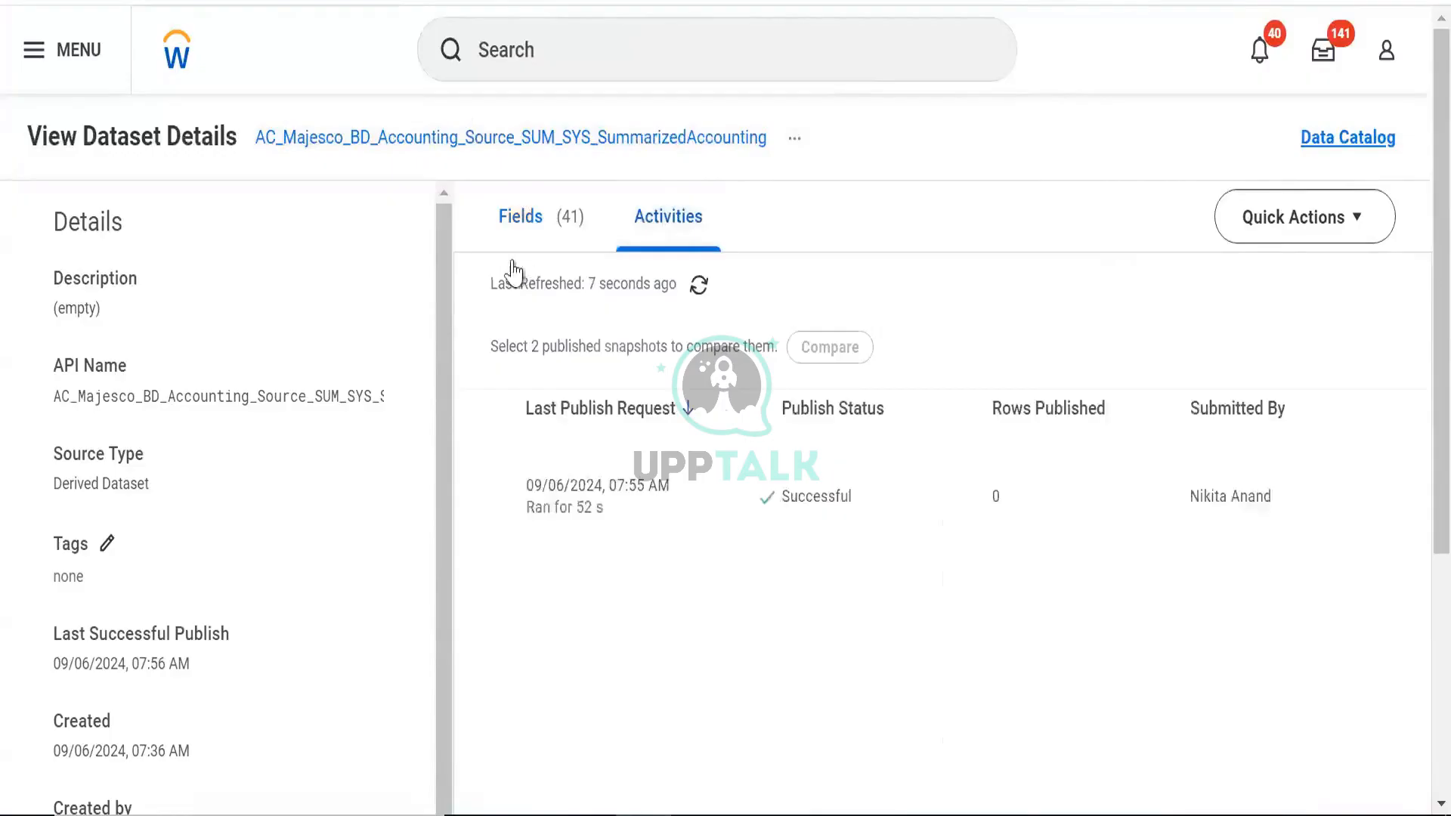
{"action": "left_click", "coordinate": [513, 248]}
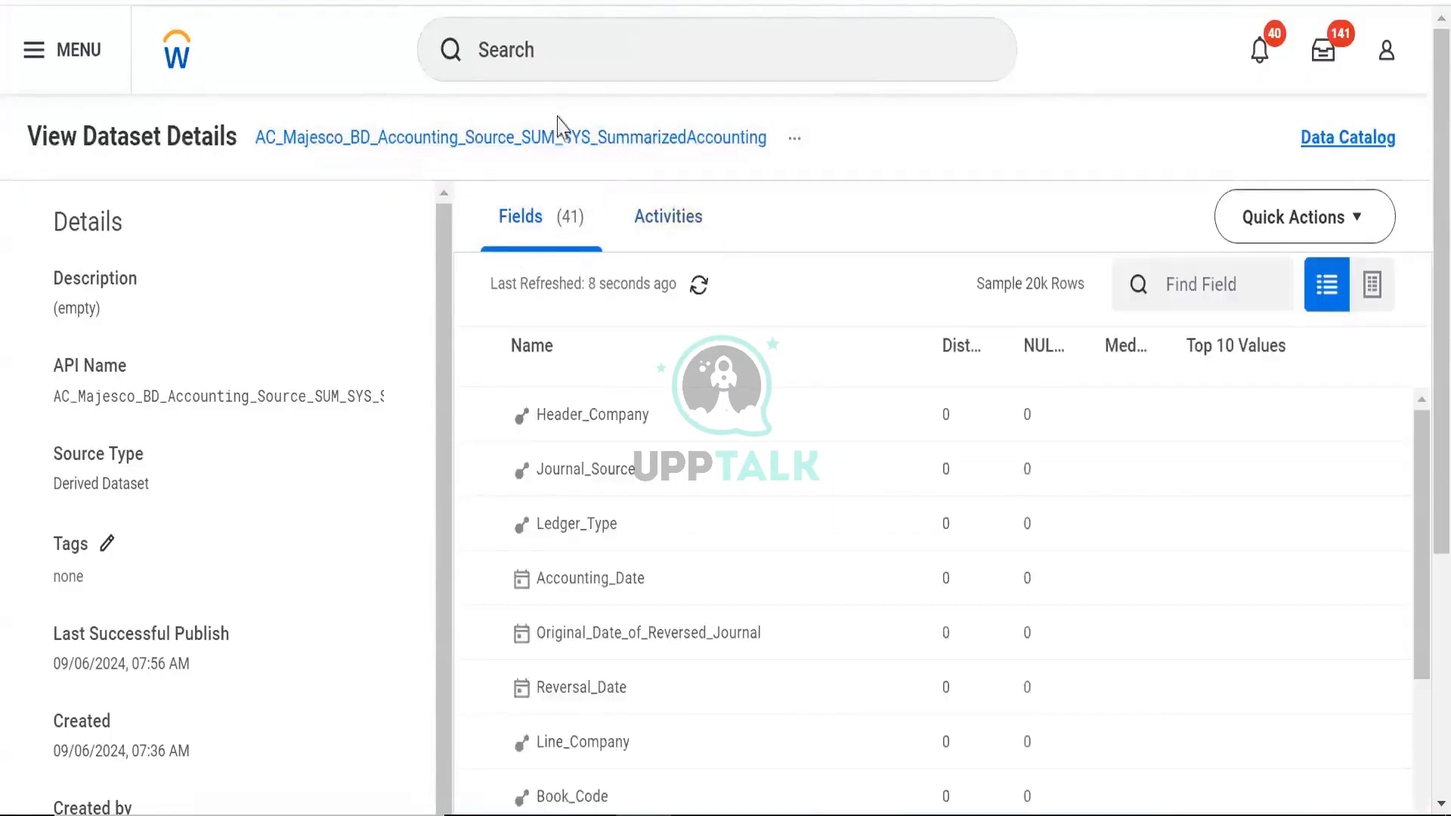
{"action": "scroll", "coordinate": [551, 366], "scroll_direction": "down", "scroll_amount": 10}
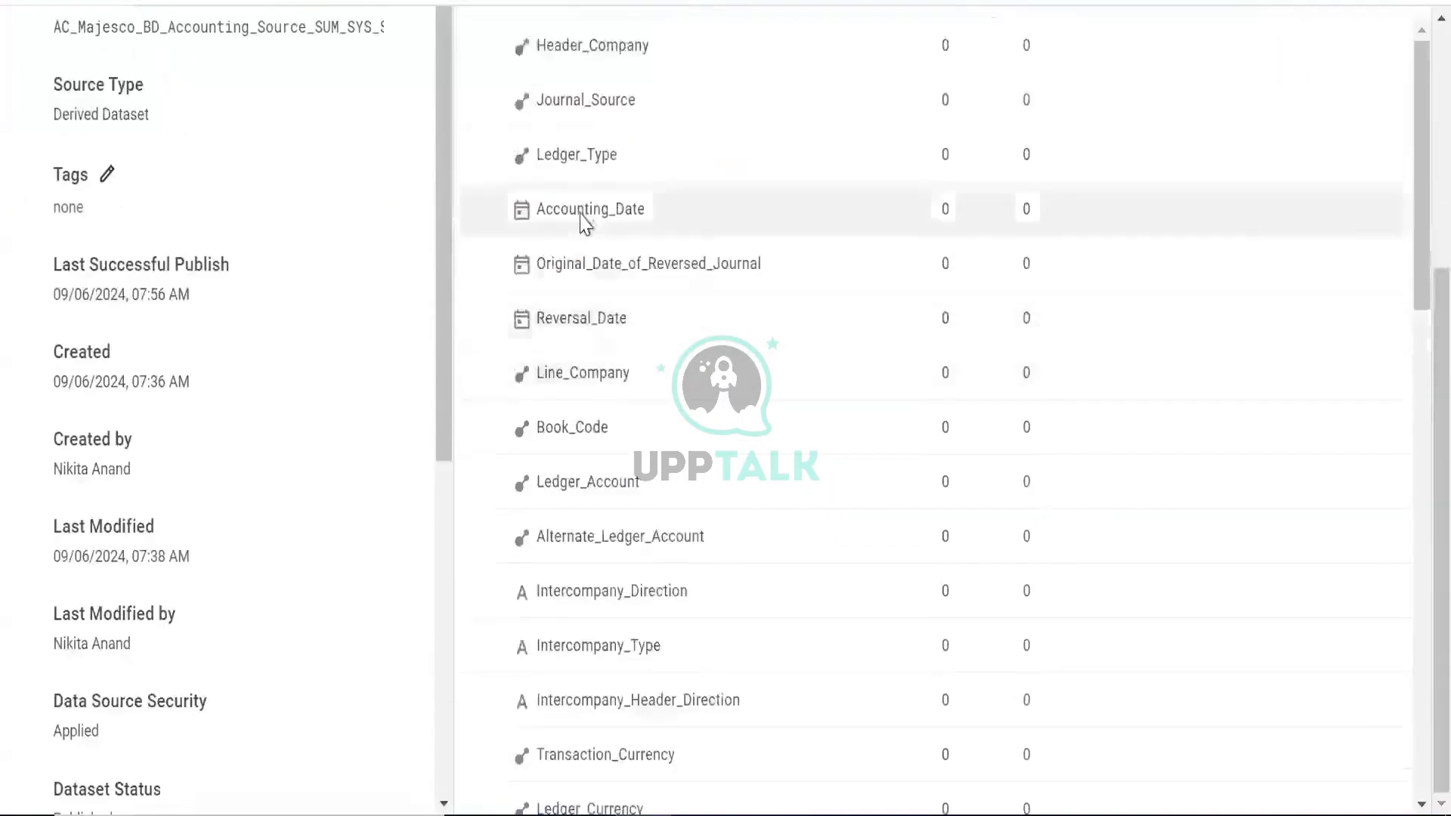
{"action": "scroll", "coordinate": [558, 421], "scroll_direction": "down", "scroll_amount": 5}
{"action": "scroll", "coordinate": [557, 428], "scroll_direction": "up", "scroll_amount": 15}
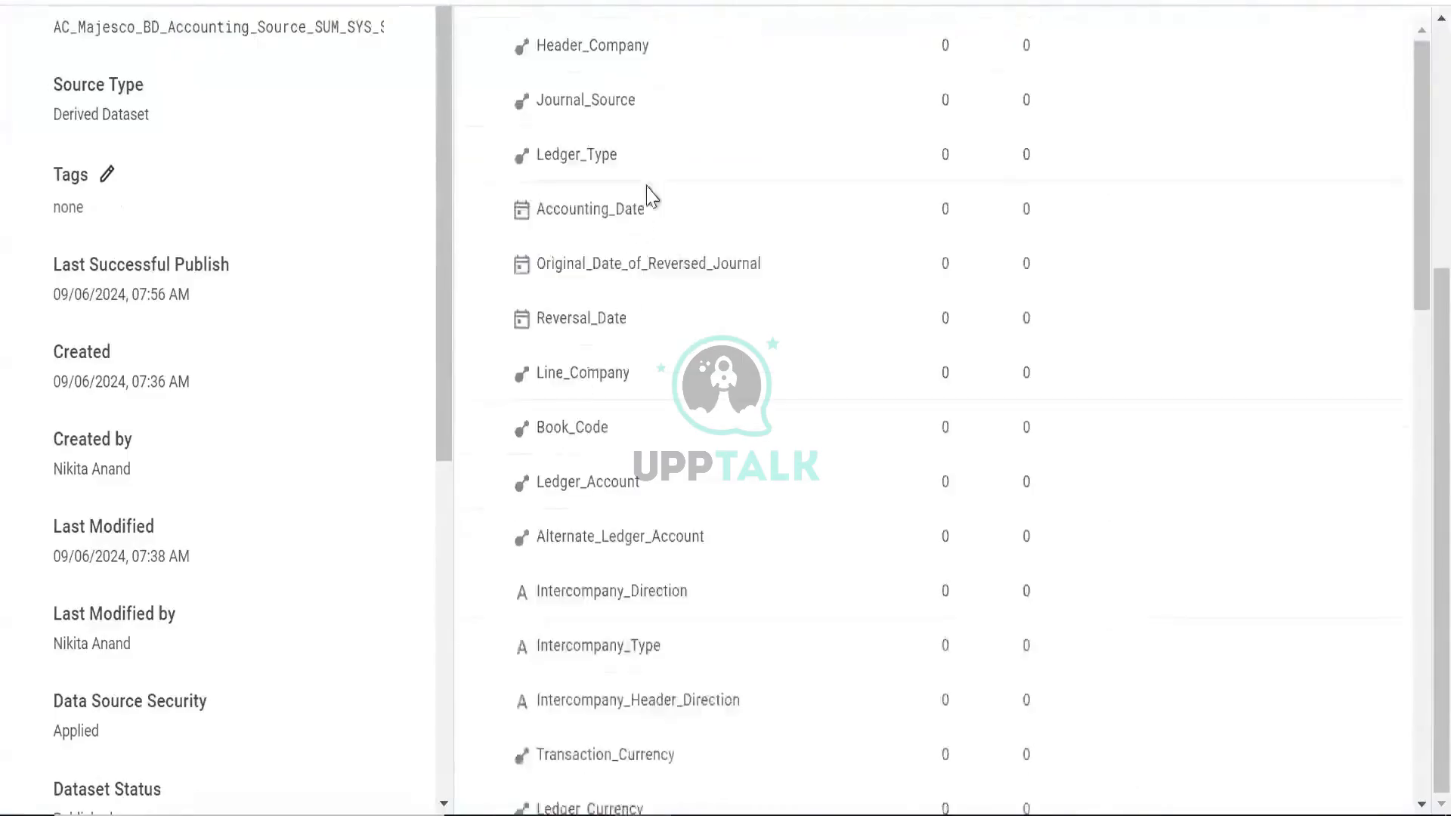
{"action": "scroll", "coordinate": [648, 189], "scroll_direction": "up", "scroll_amount": 5}
{"action": "left_click", "coordinate": [667, 239]}
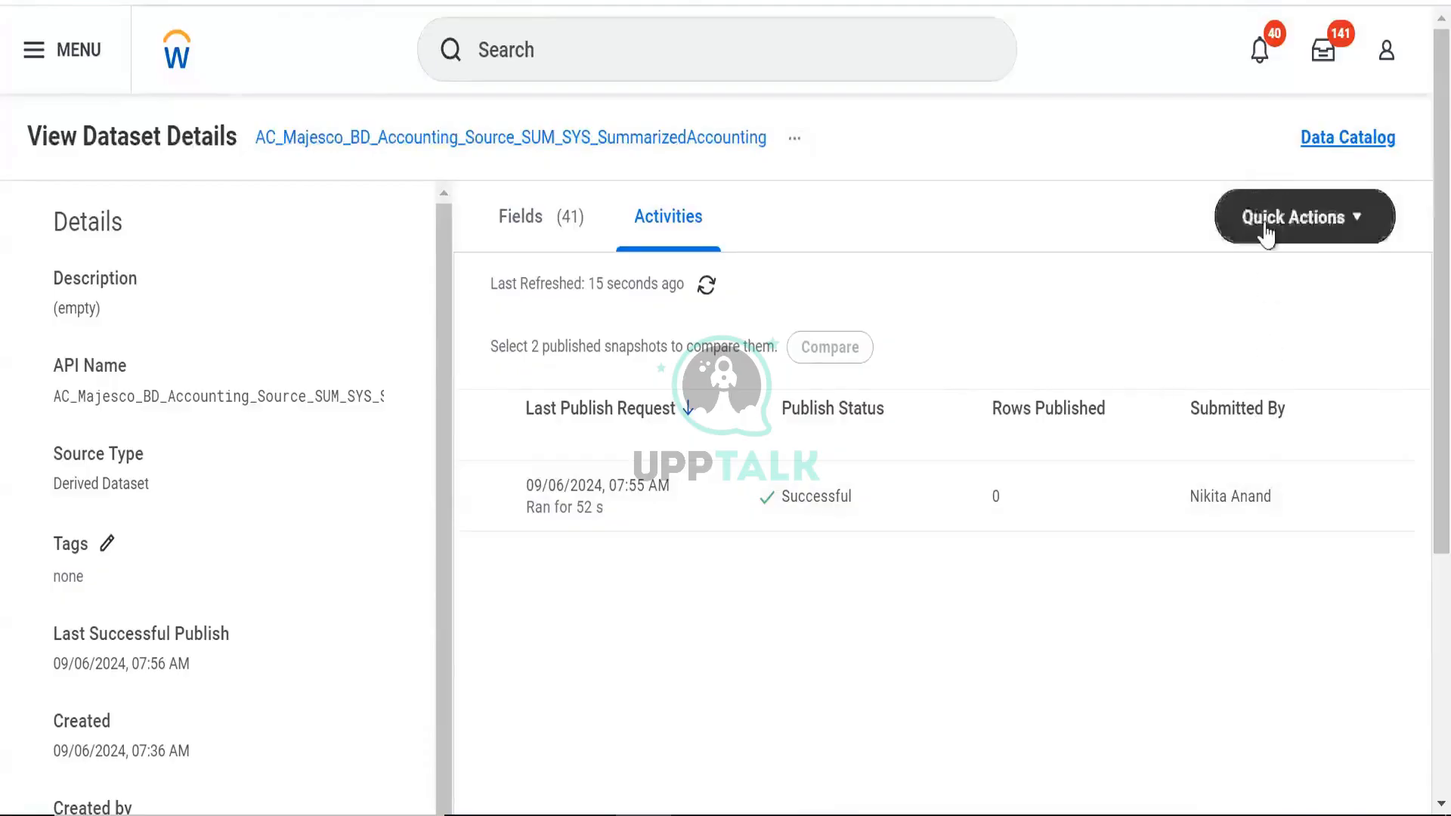
Copy the dataset name AC_Majesco_BD_Accounting_Source_SUM_SYS_SummarizedAccounting from the dataset details heading
{"action": "right_click", "coordinate": [718, 155]}
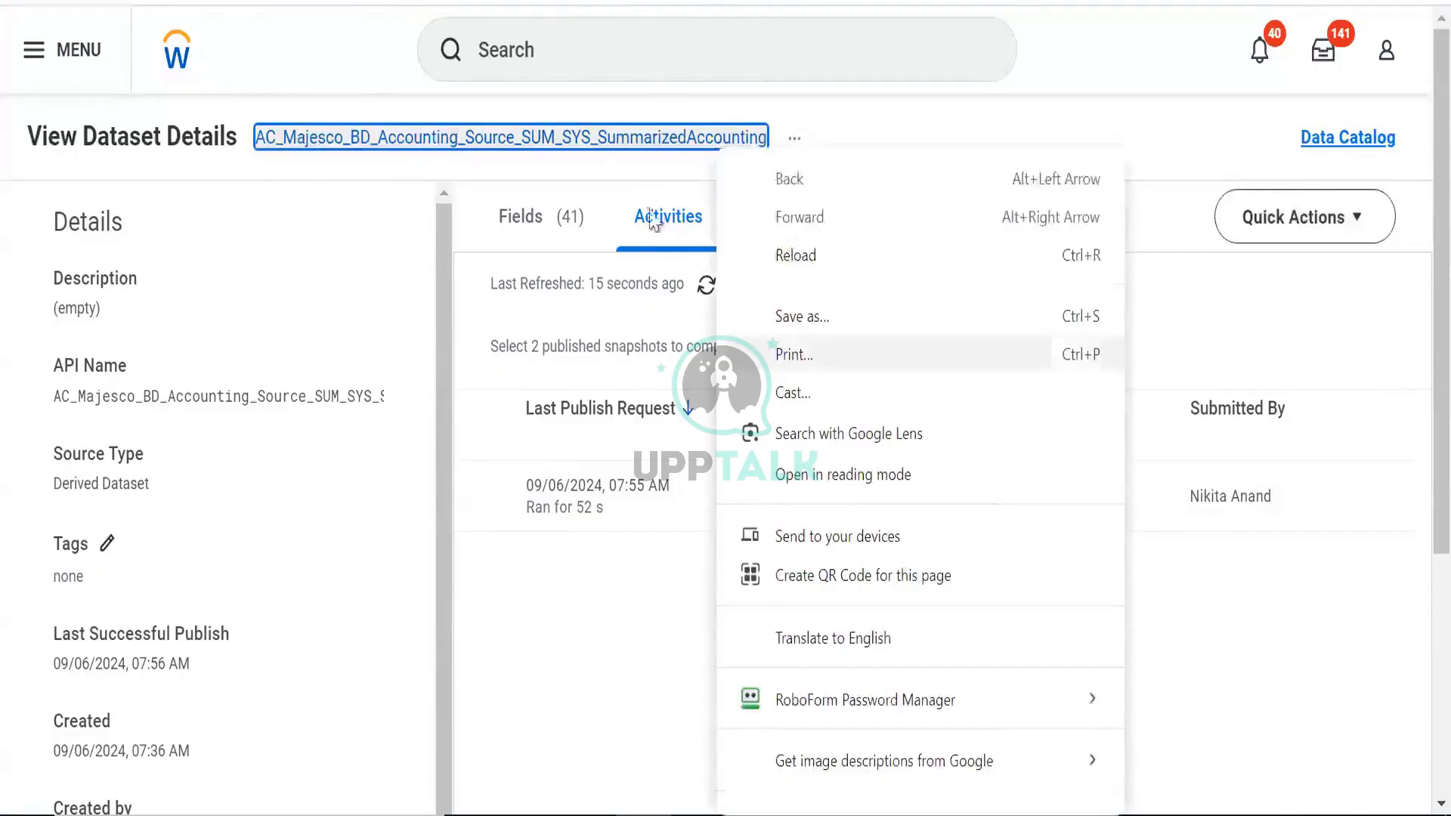
{"action": "right_click", "coordinate": [395, 153]}
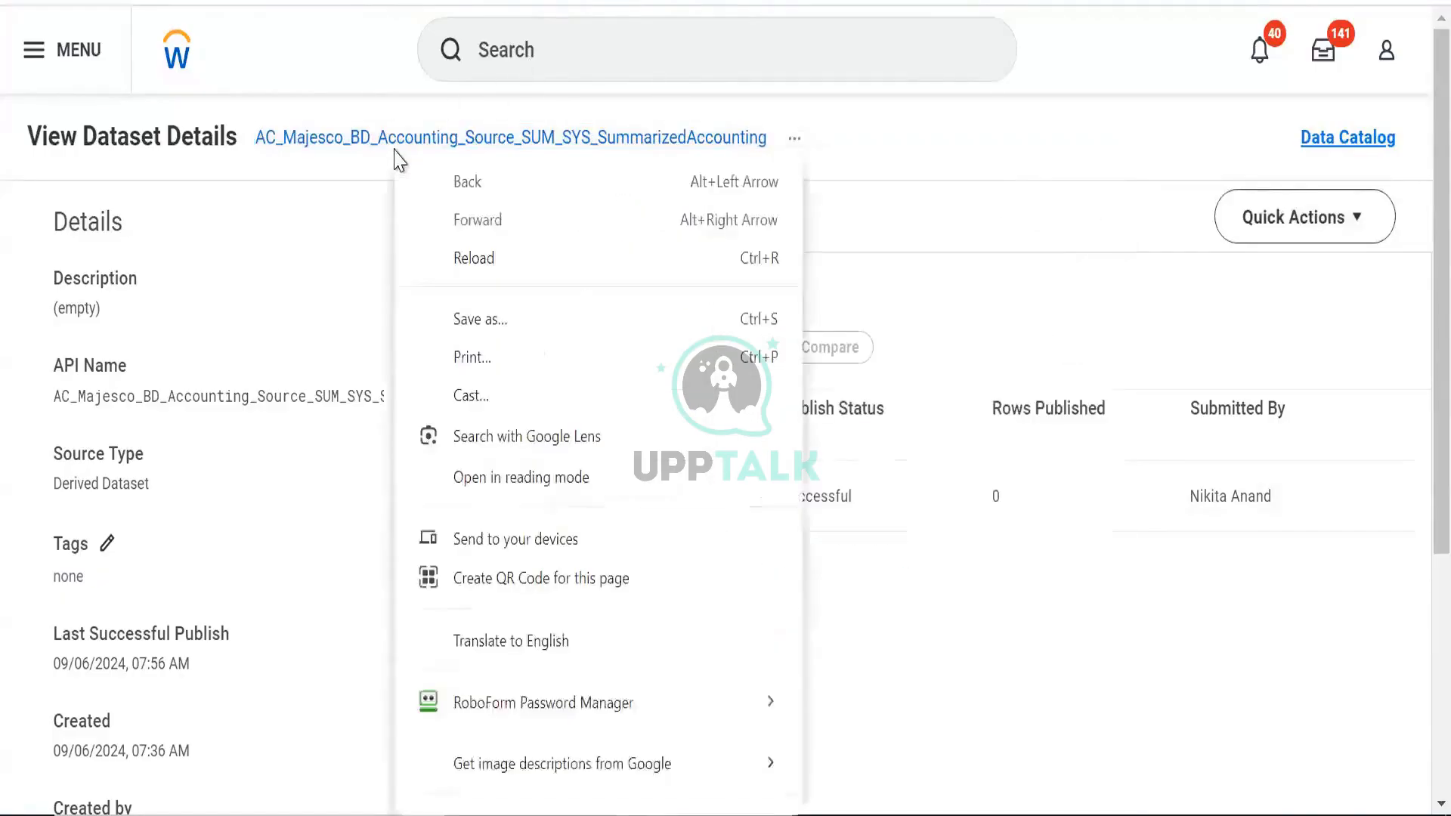
{"action": "left_click", "coordinate": [395, 150]}
{"action": "right_click", "coordinate": [393, 151]}
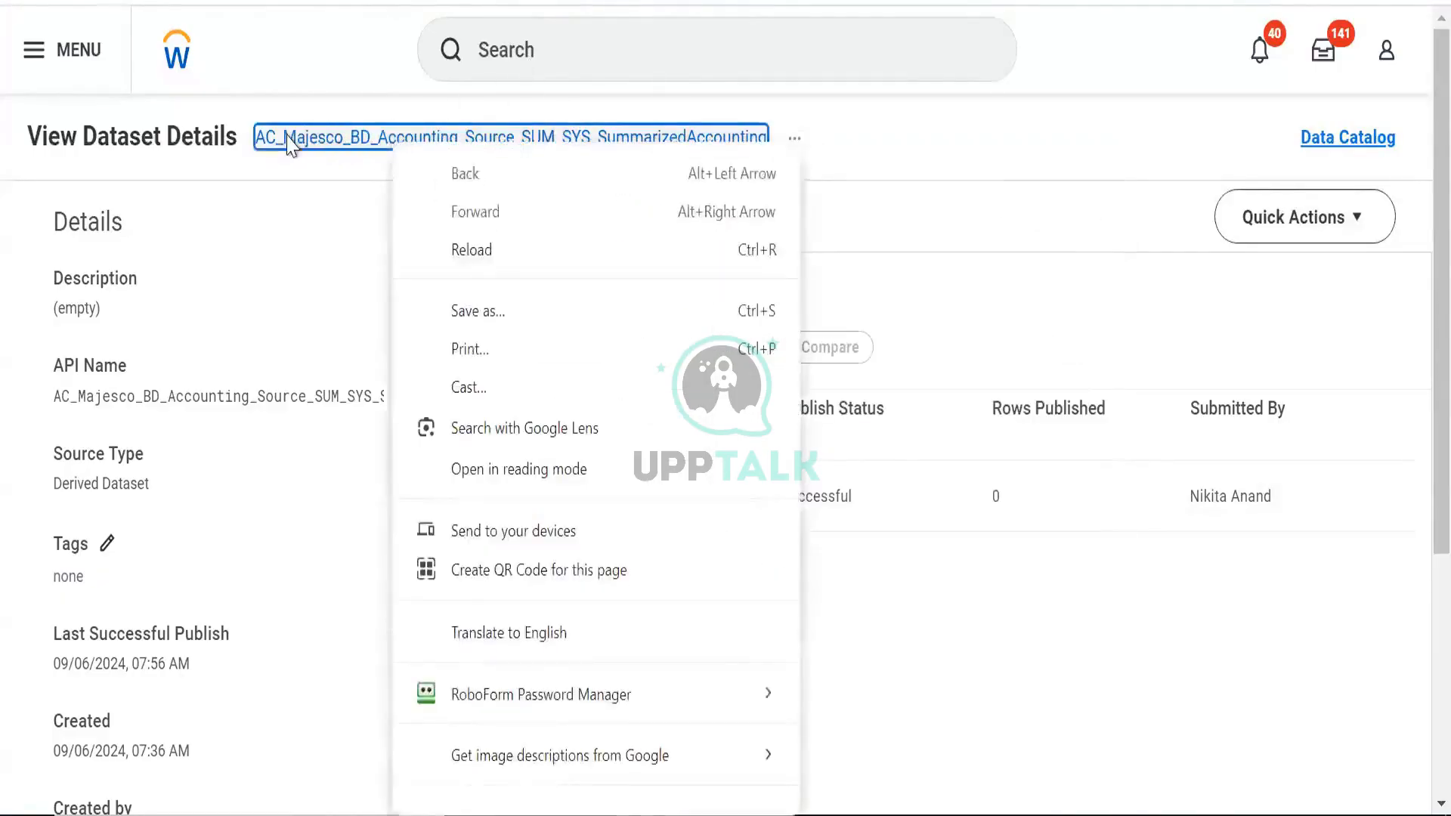
{"action": "left_click_drag", "start_coordinate": [246, 135], "coordinate": [803, 123]}
{"action": "key", "text": "ctrl+c"}
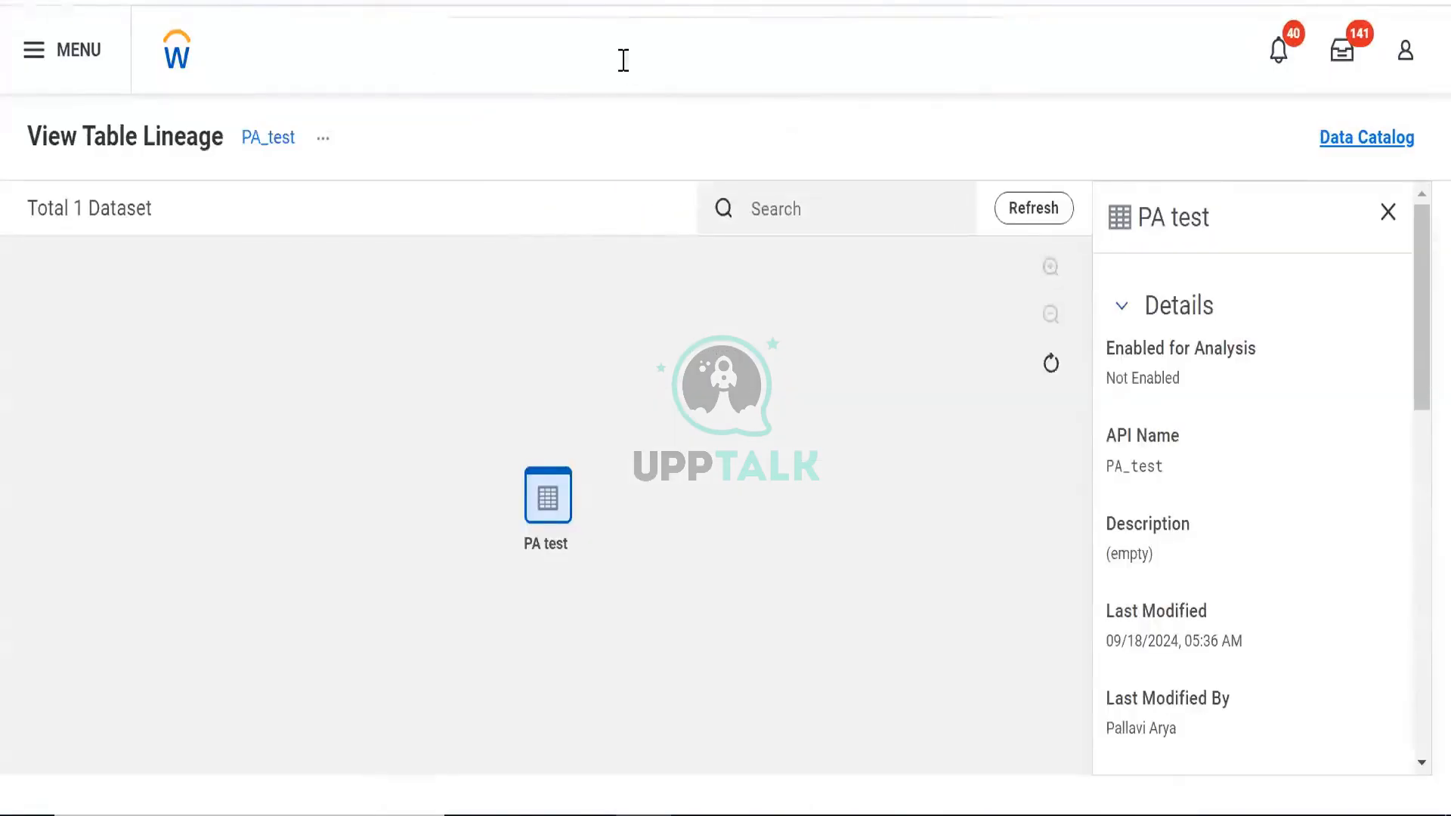
Search Workday with the bo: prefix and the copied dataset name, and open the matching Prism business object
{"action": "left_click", "coordinate": [622, 58]}
{"action": "type", "text": "b"}
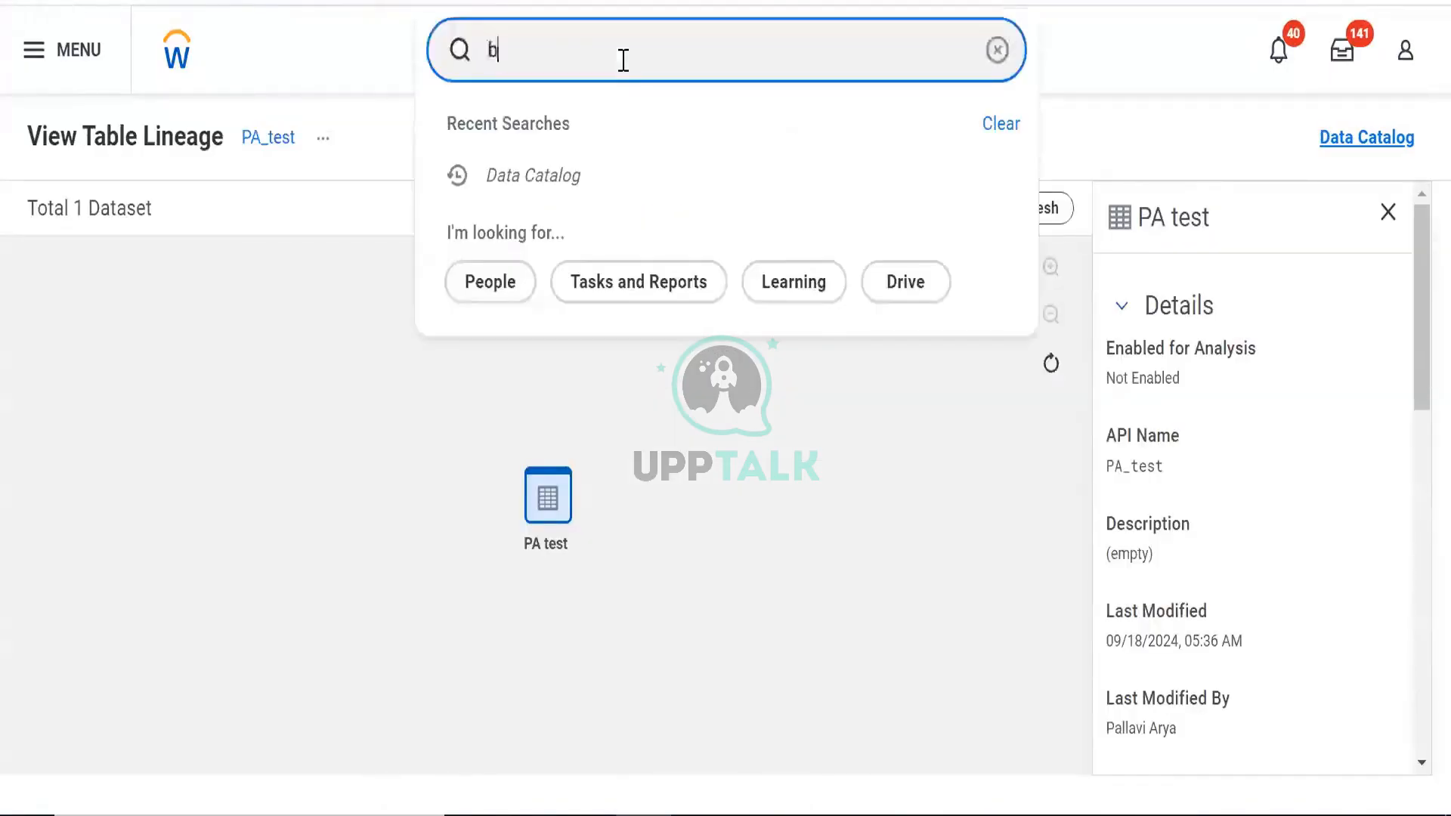
{"action": "type", "text": "o:"}
{"action": "key", "text": "ctrl+v"}
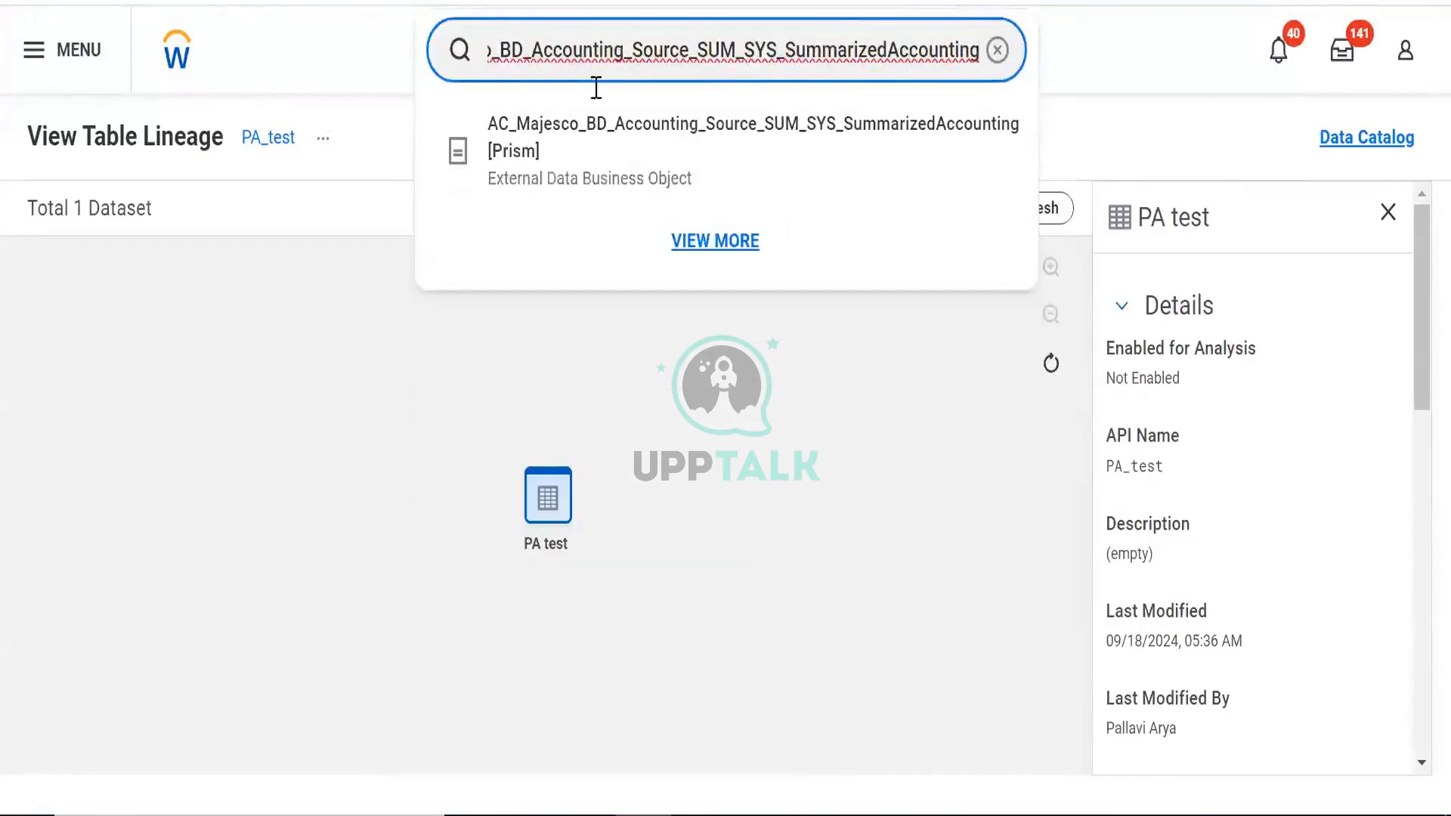
{"action": "left_click", "coordinate": [570, 152]}
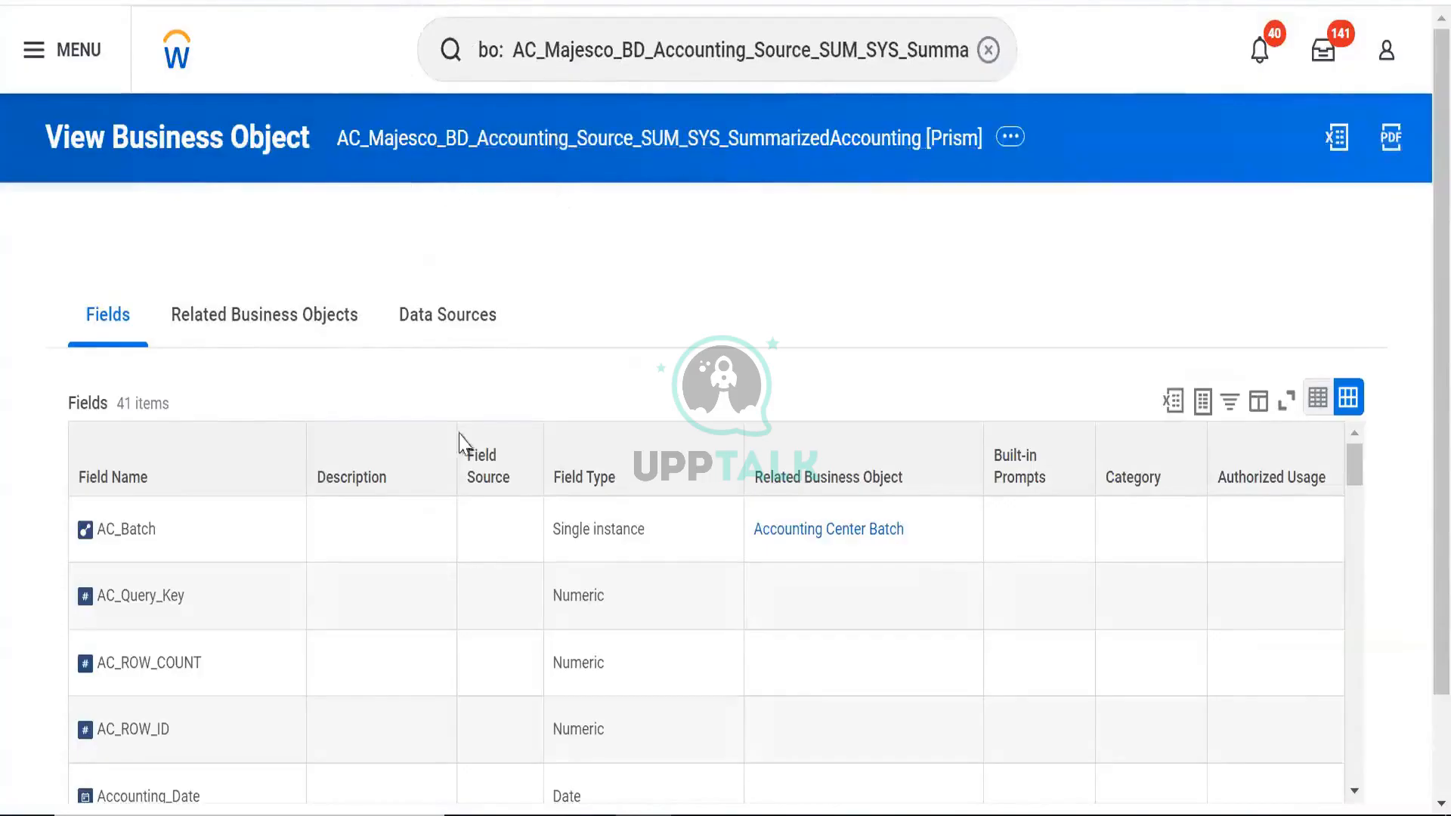
Inspect the business object's data sources, and return to its list of fields
{"action": "left_click", "coordinate": [441, 321]}
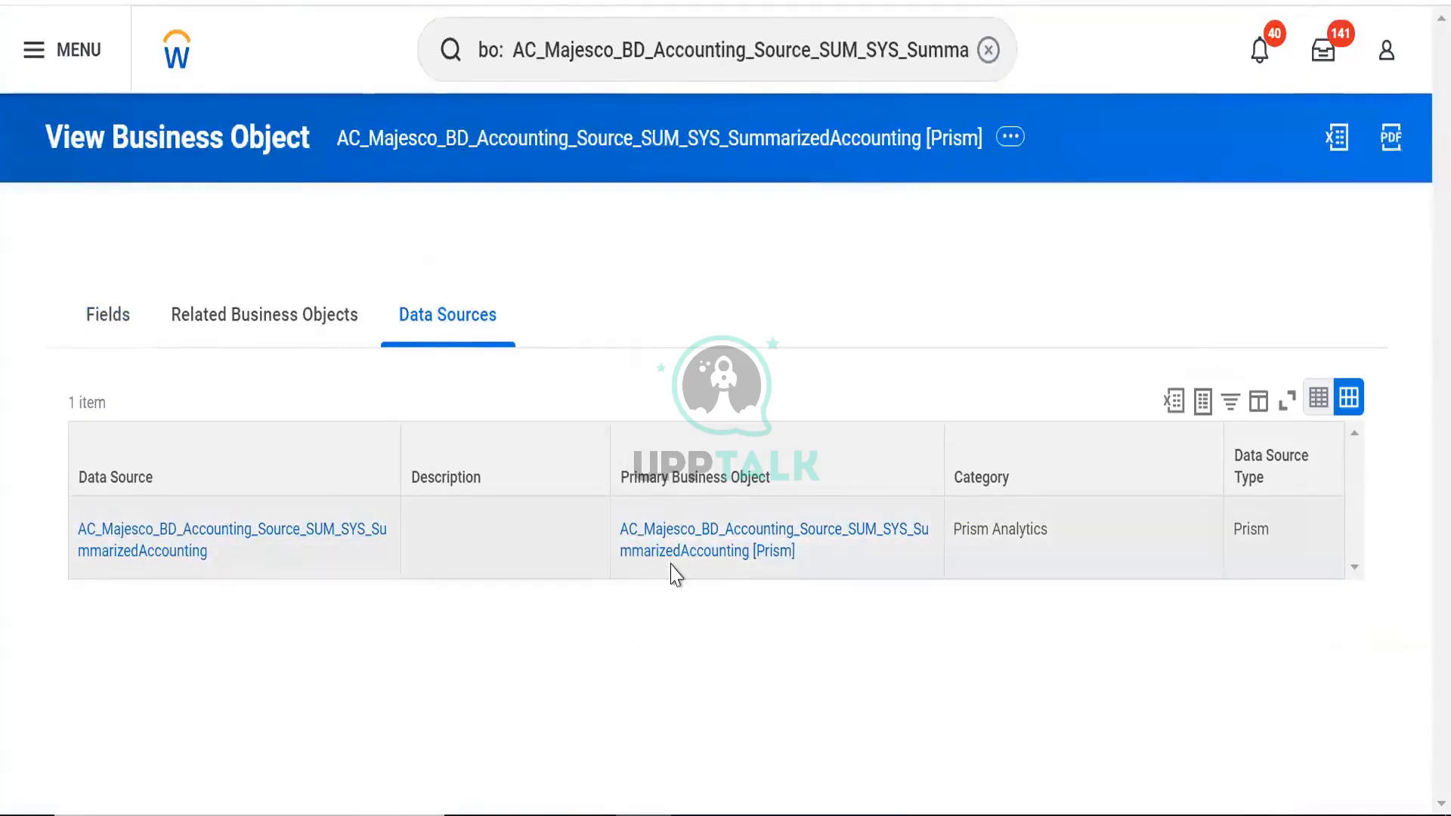
{"action": "left_click", "coordinate": [115, 325]}
{"action": "scroll", "coordinate": [211, 397], "scroll_direction": "down", "scroll_amount": 2}
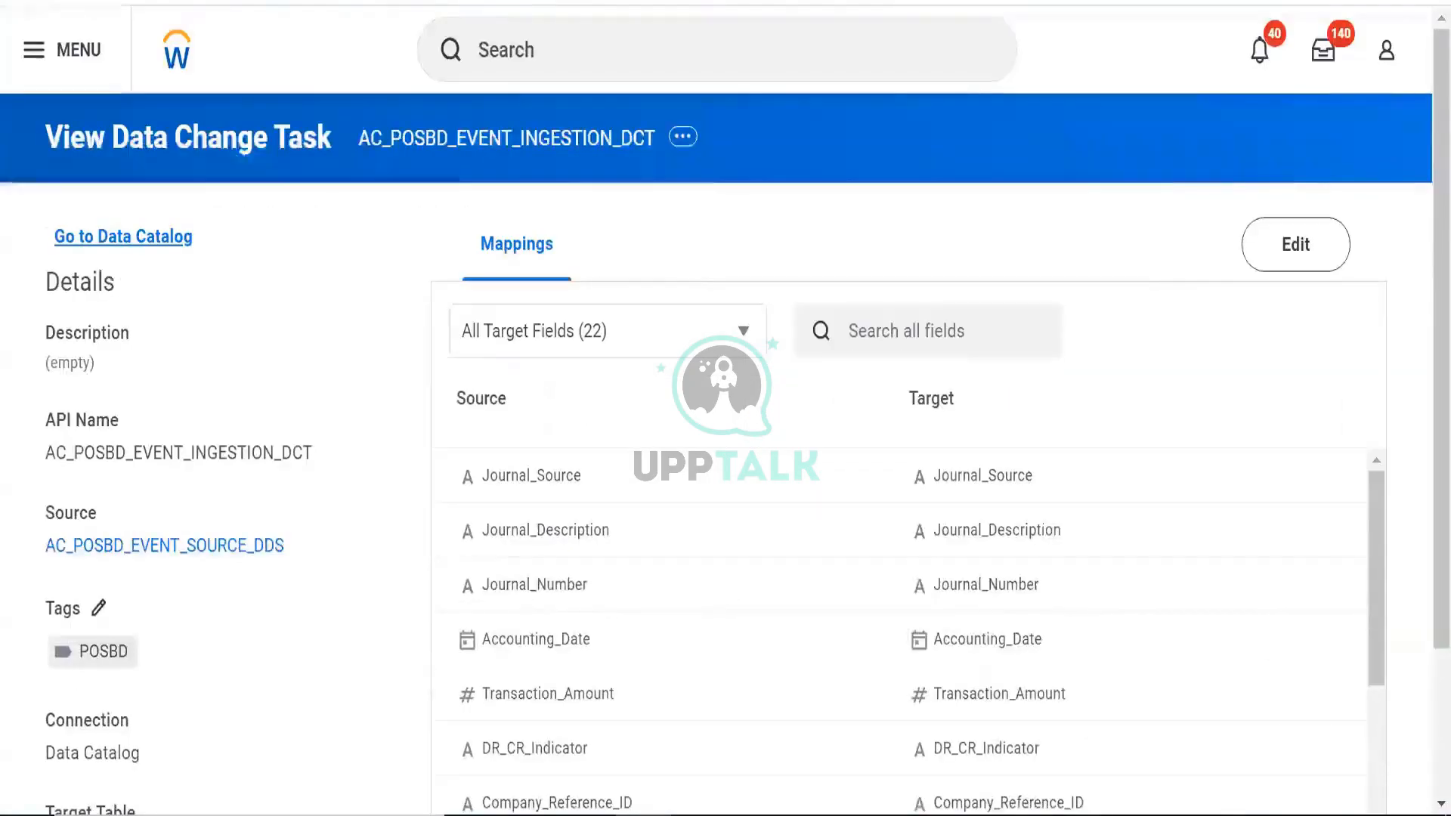
Review the source-to-target field mappings of the AC_POSBD_EVENT_INGESTION_DCT data change task
{"action": "scroll", "coordinate": [644, 351], "scroll_direction": "down", "scroll_amount": 2}
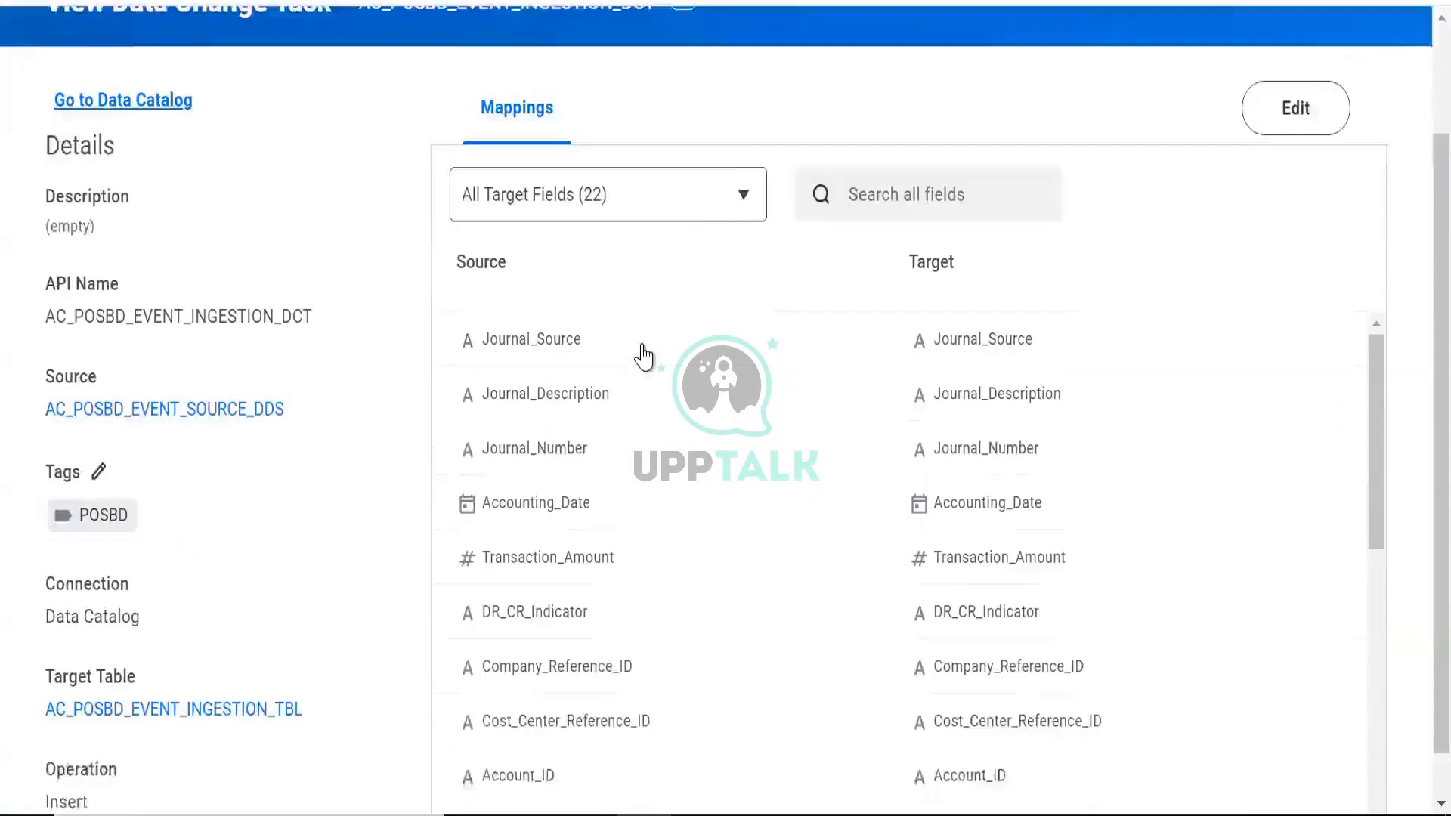
{"action": "scroll", "coordinate": [692, 78], "scroll_direction": "up", "scroll_amount": 2}
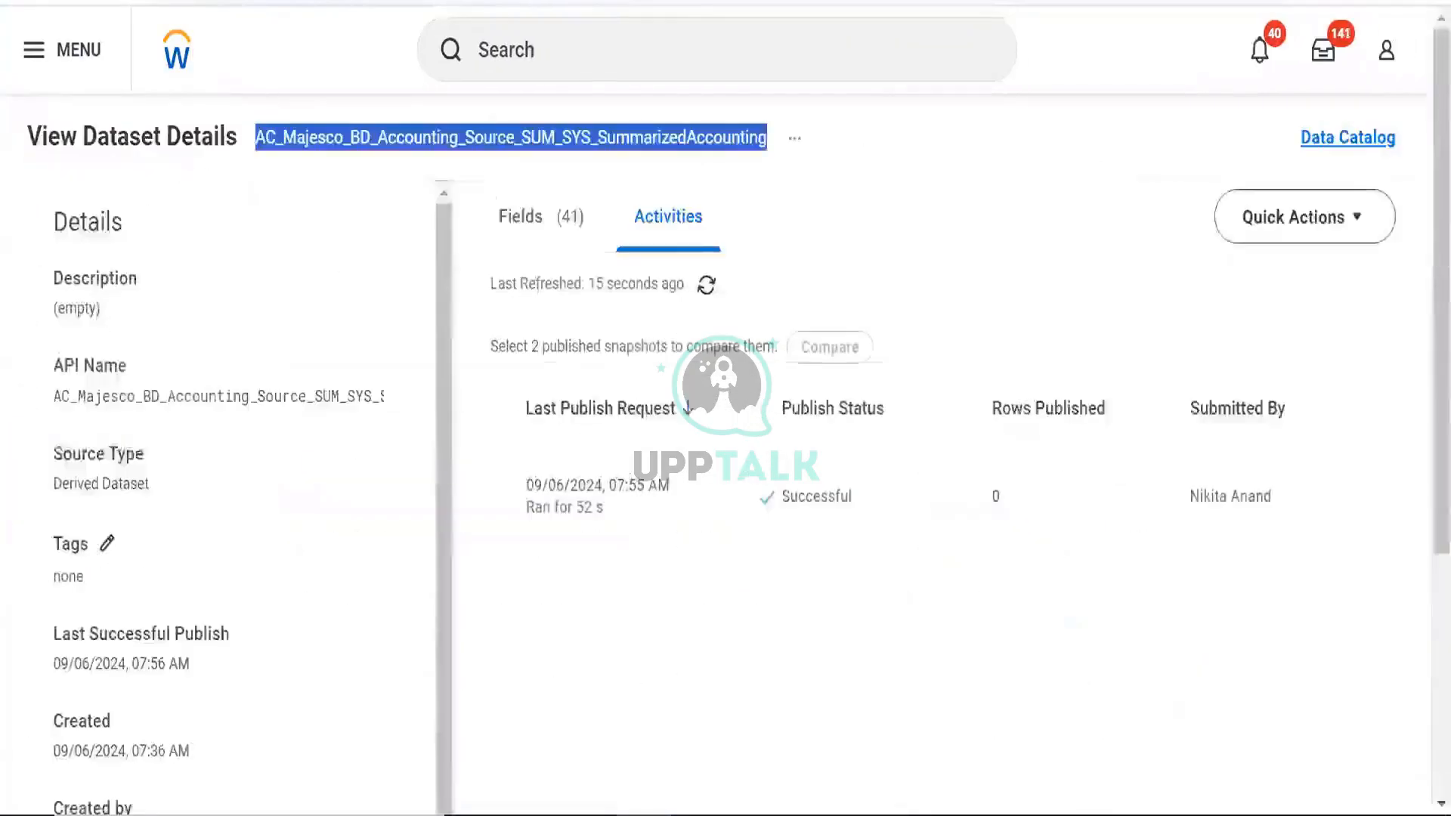
Review the dataset's fields alongside the field list of its Prism business object, and return to the Data Catalog's dataset list
{"action": "left_click", "coordinate": [541, 243]}
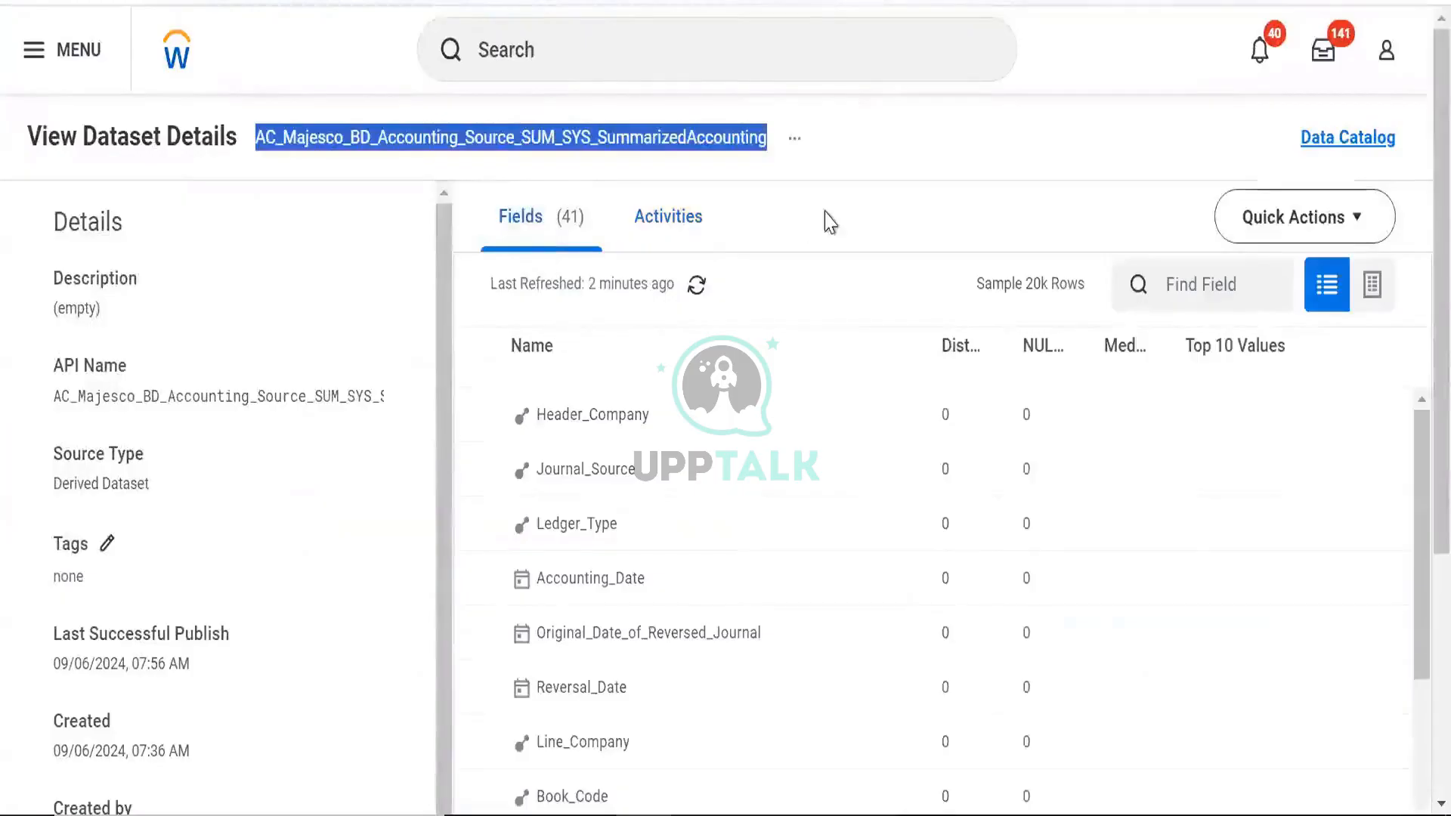
{"action": "left_click", "coordinate": [755, 204]}
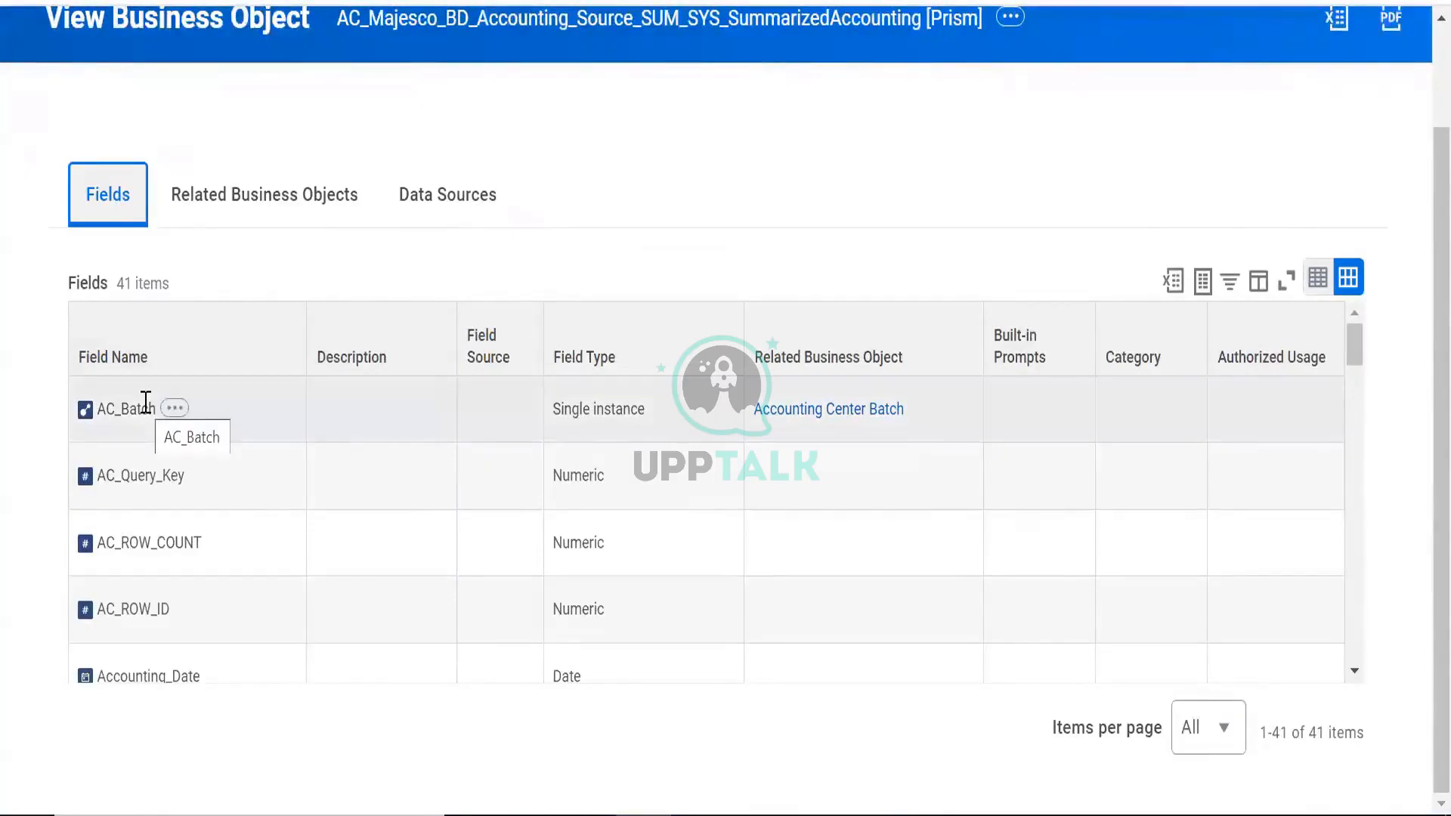
{"action": "scroll", "coordinate": [479, 106], "scroll_direction": "up", "scroll_amount": 2}
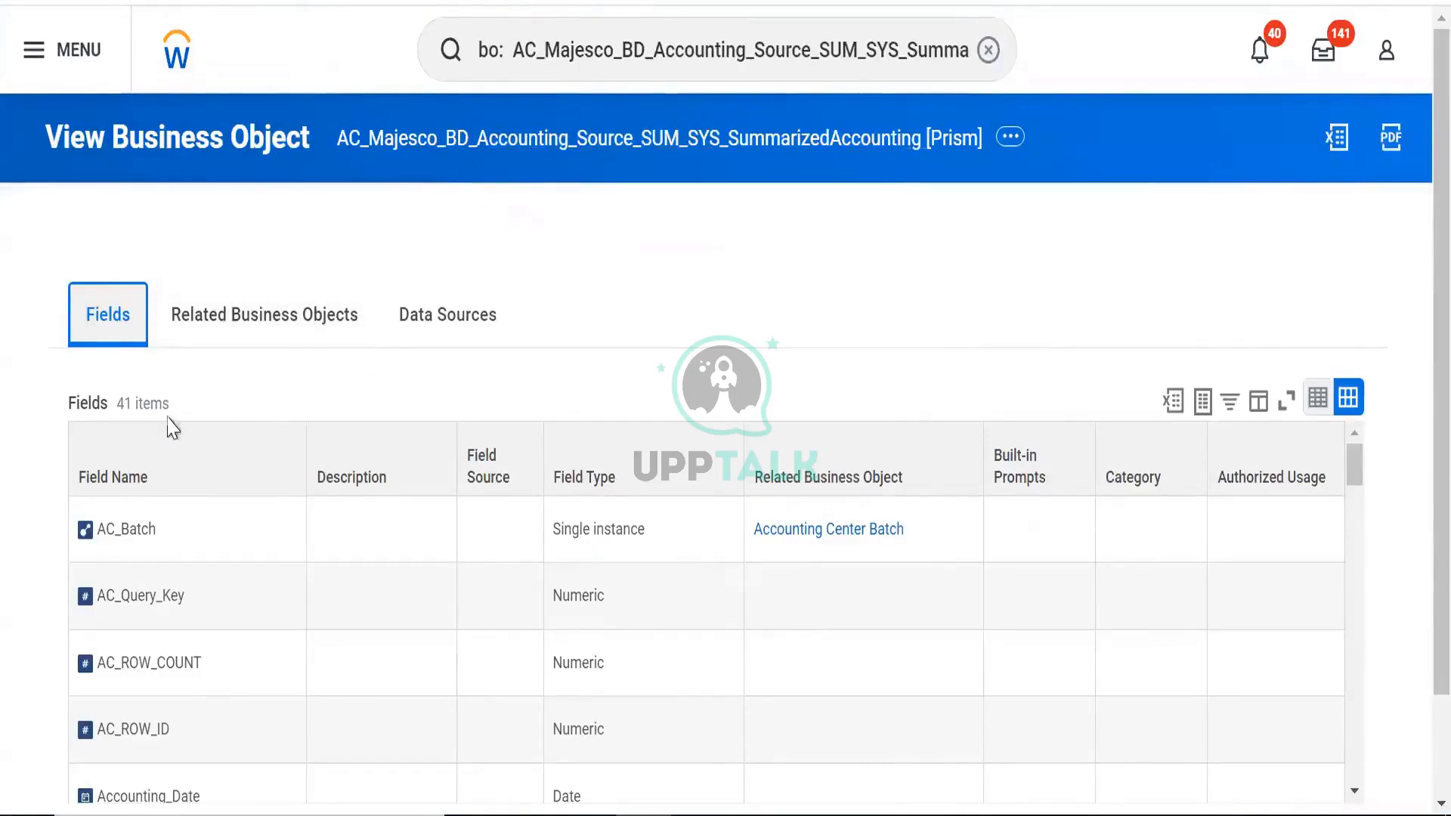
{"action": "scroll", "coordinate": [181, 507], "scroll_direction": "down", "scroll_amount": 2}
{"action": "scroll", "coordinate": [181, 508], "scroll_direction": "down", "scroll_amount": 2}
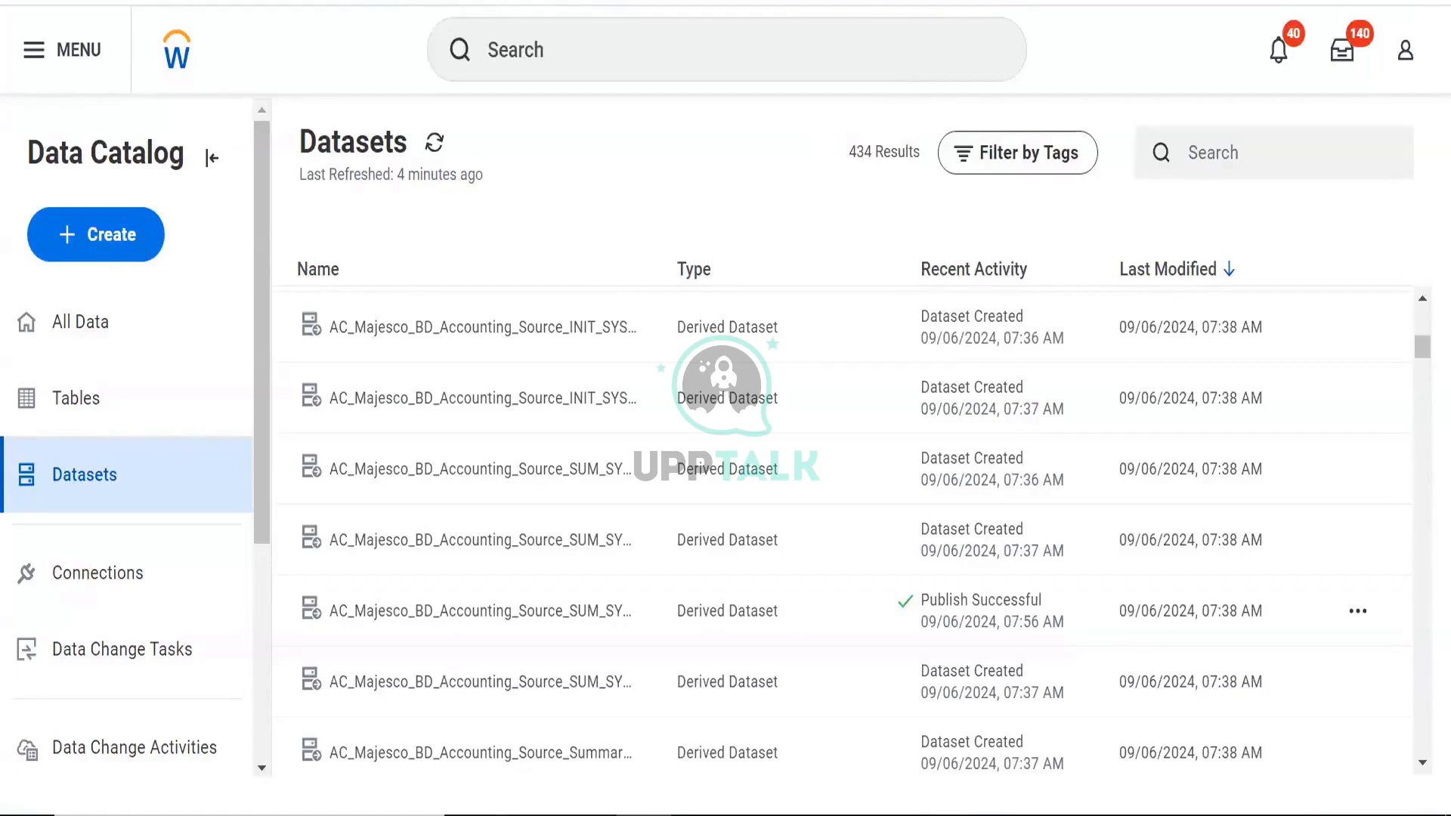
{"action": "left_click", "coordinate": [982, 1]}
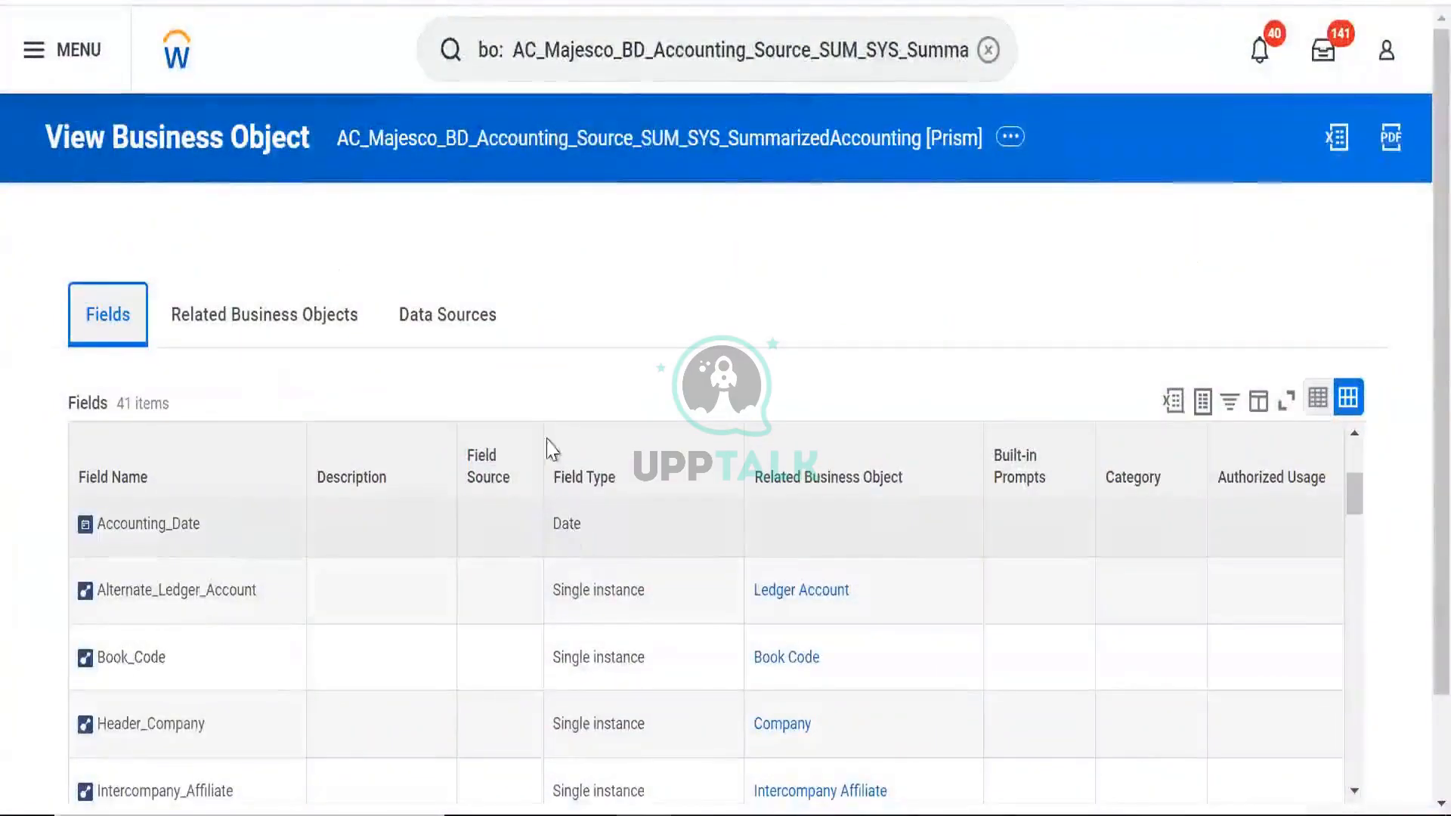
{"action": "scroll", "coordinate": [547, 444], "scroll_direction": "down", "scroll_amount": 2}
{"action": "scroll", "coordinate": [622, 599], "scroll_direction": "down", "scroll_amount": 4}
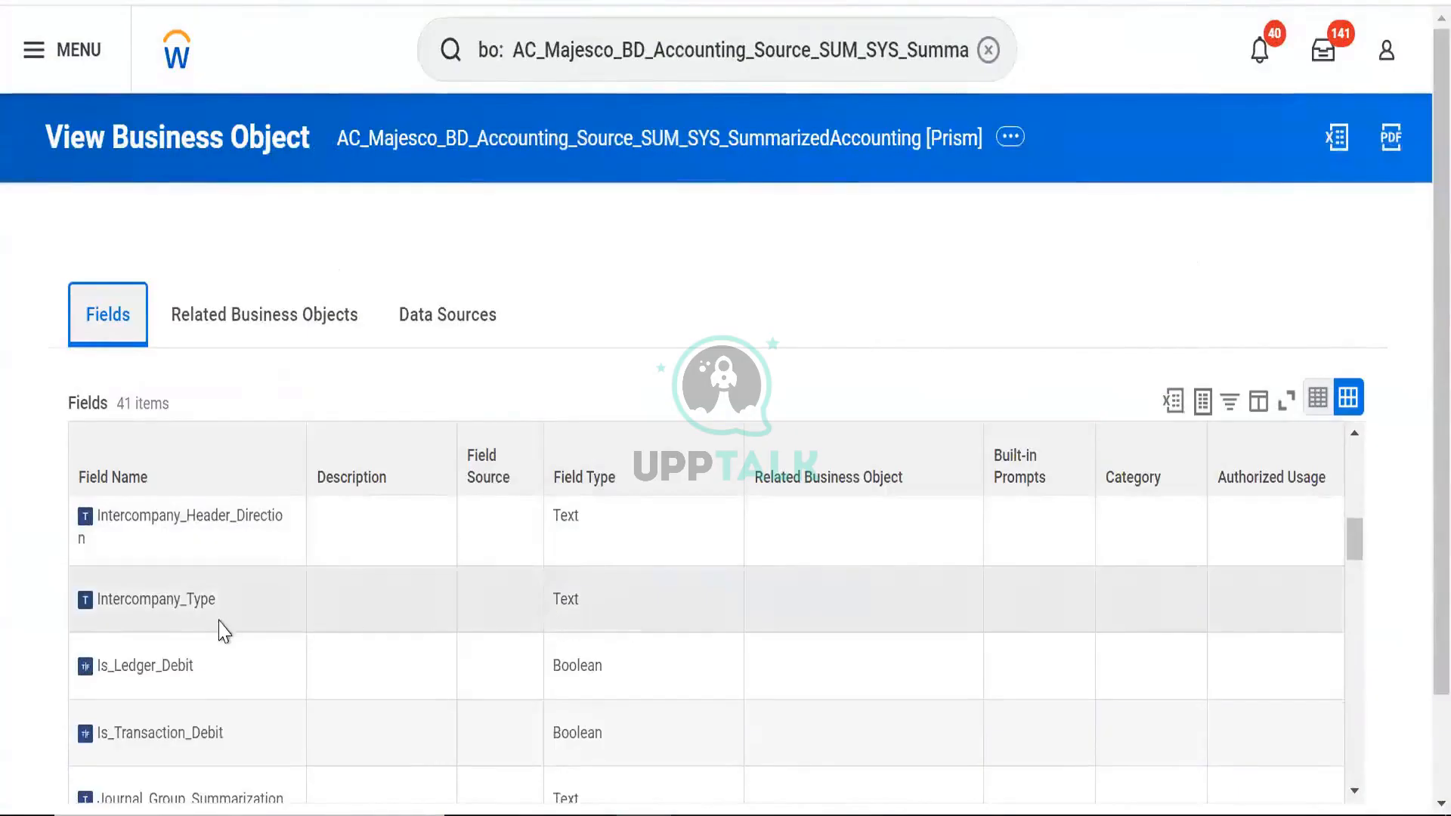
{"action": "scroll", "coordinate": [189, 612], "scroll_direction": "down", "scroll_amount": 2}
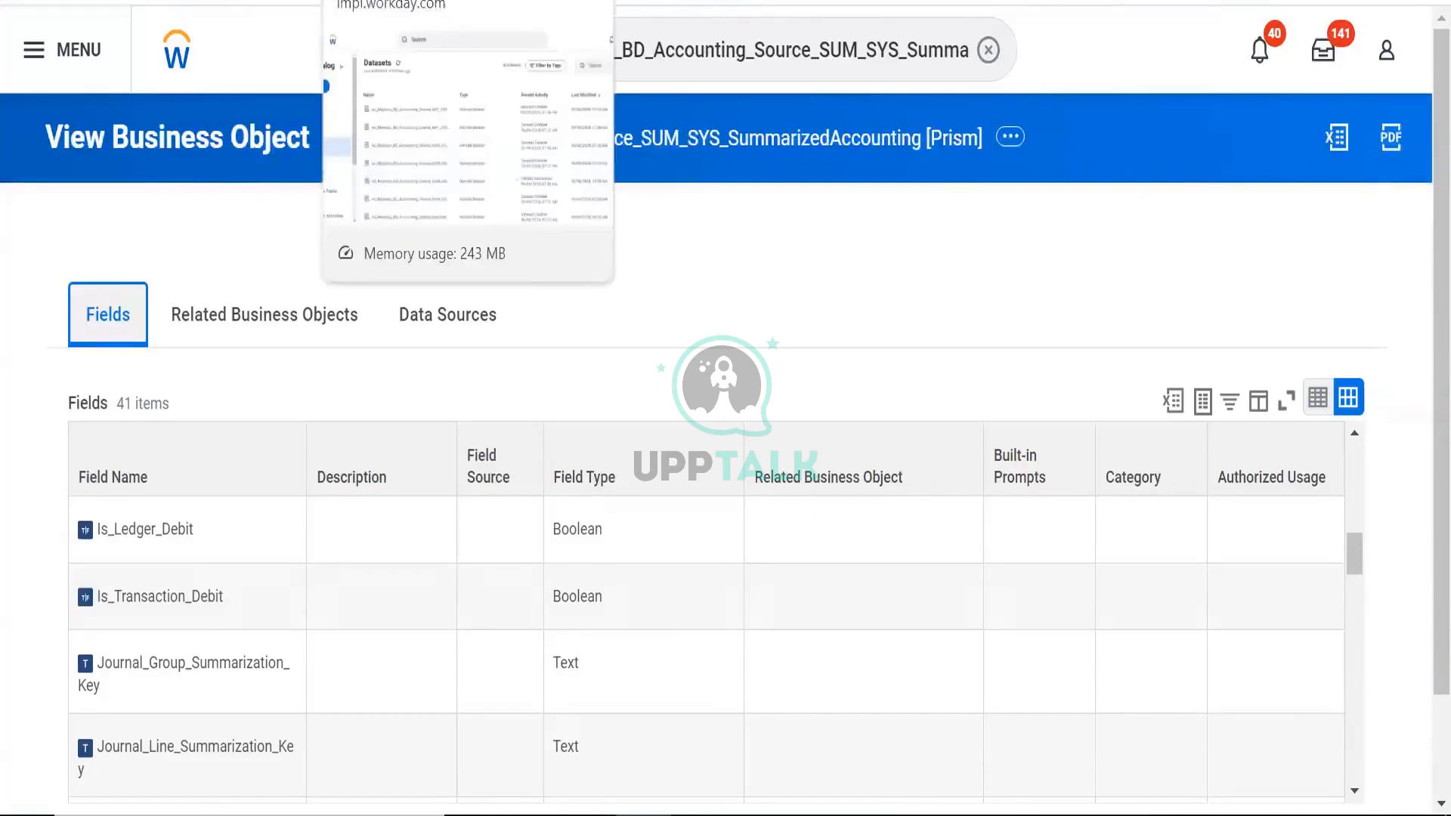
{"action": "left_click", "coordinate": [408, 1]}
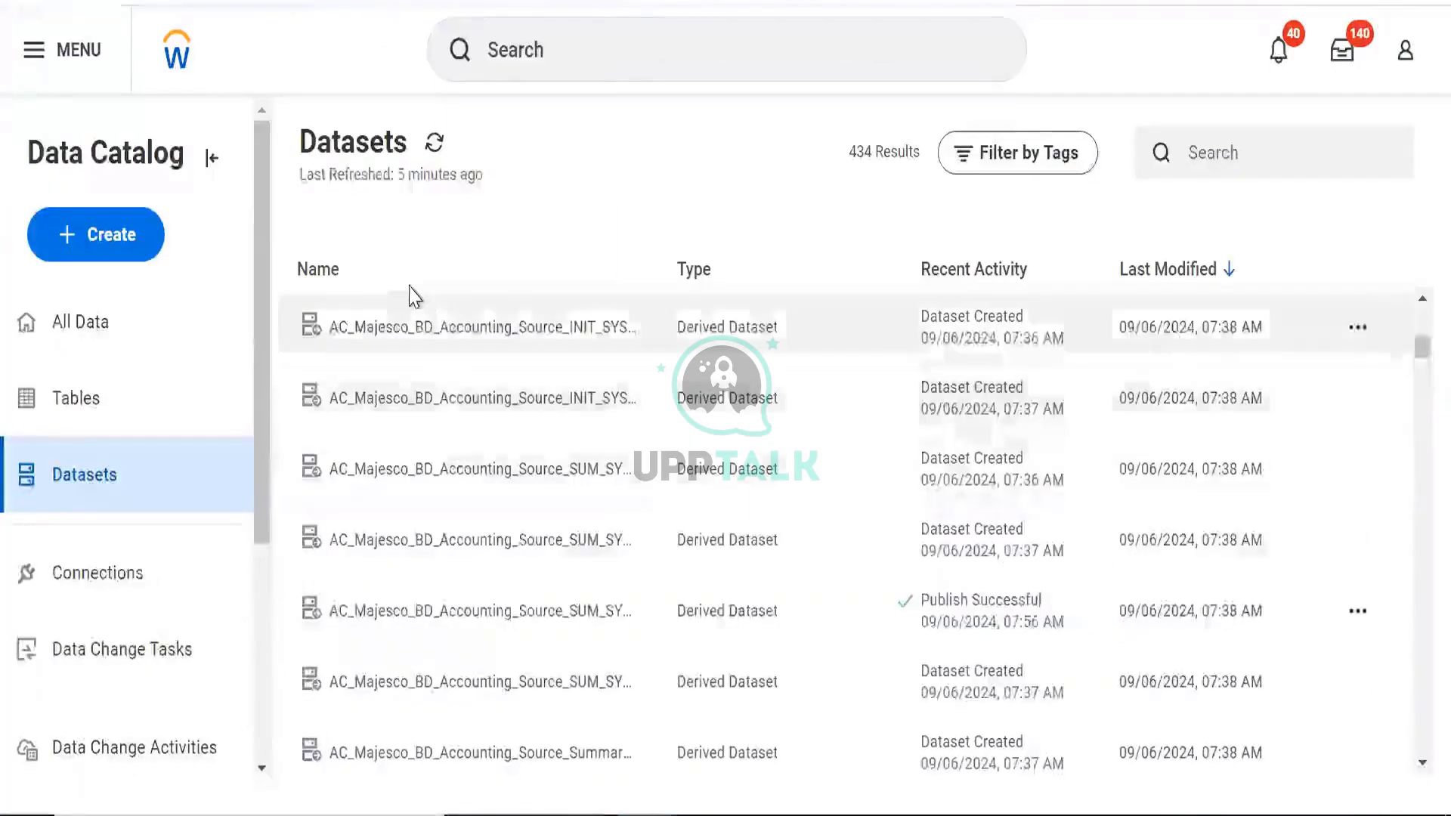
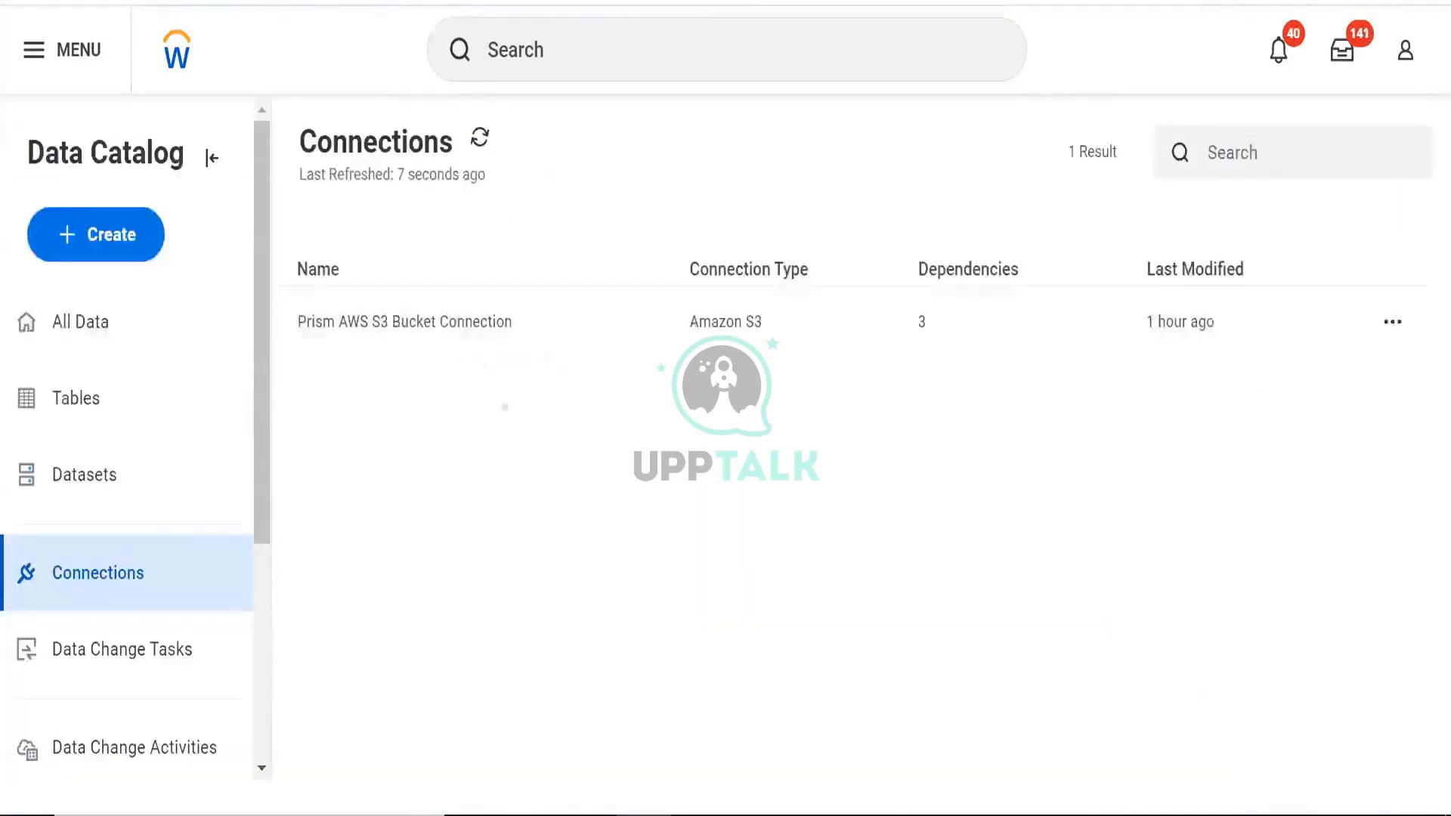
Open the dataset transformations of Daily Actuals Upload DDS from its lineage view
{"action": "left_click", "coordinate": [113, 491]}
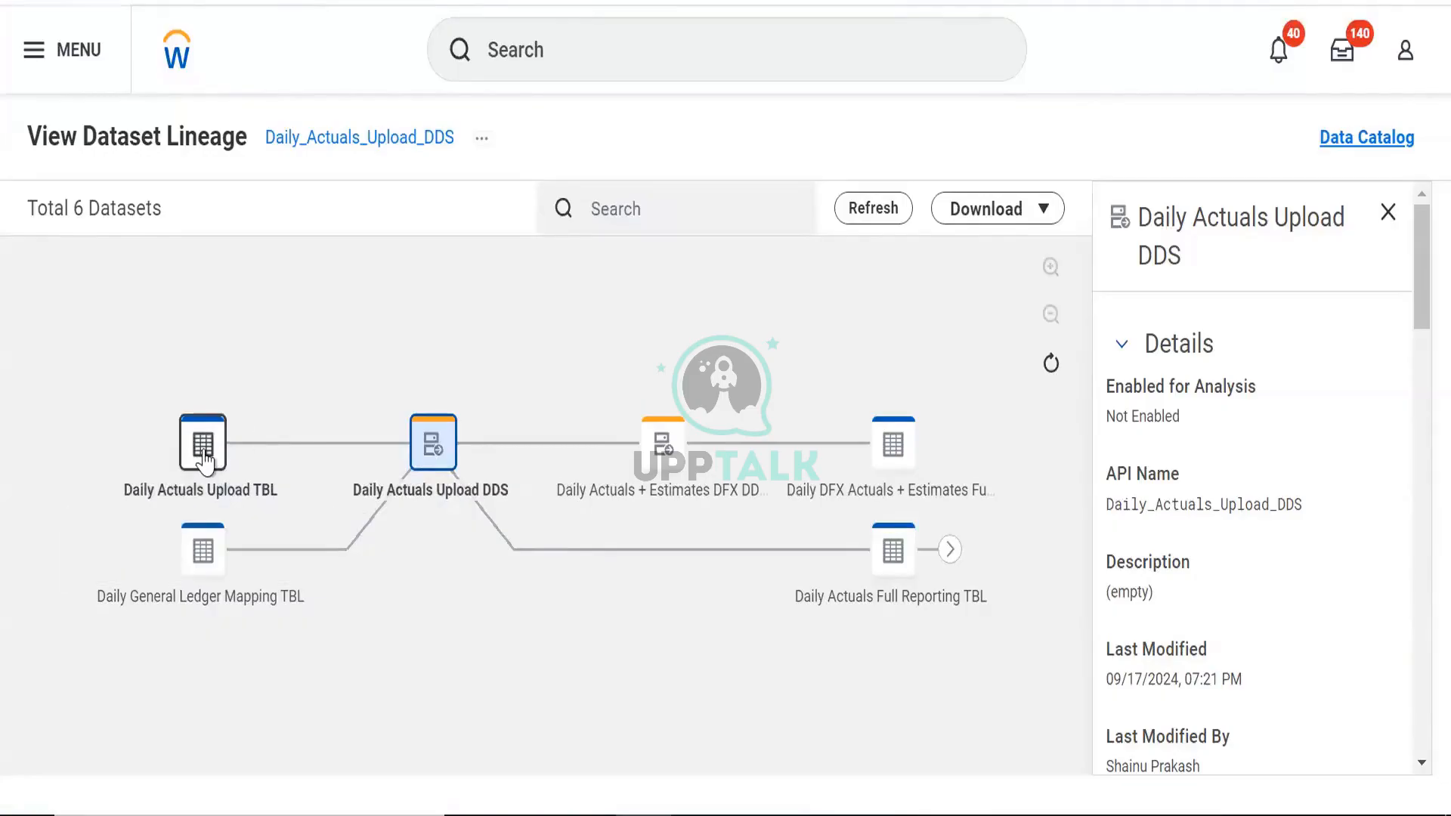
{"action": "left_click", "coordinate": [433, 442]}
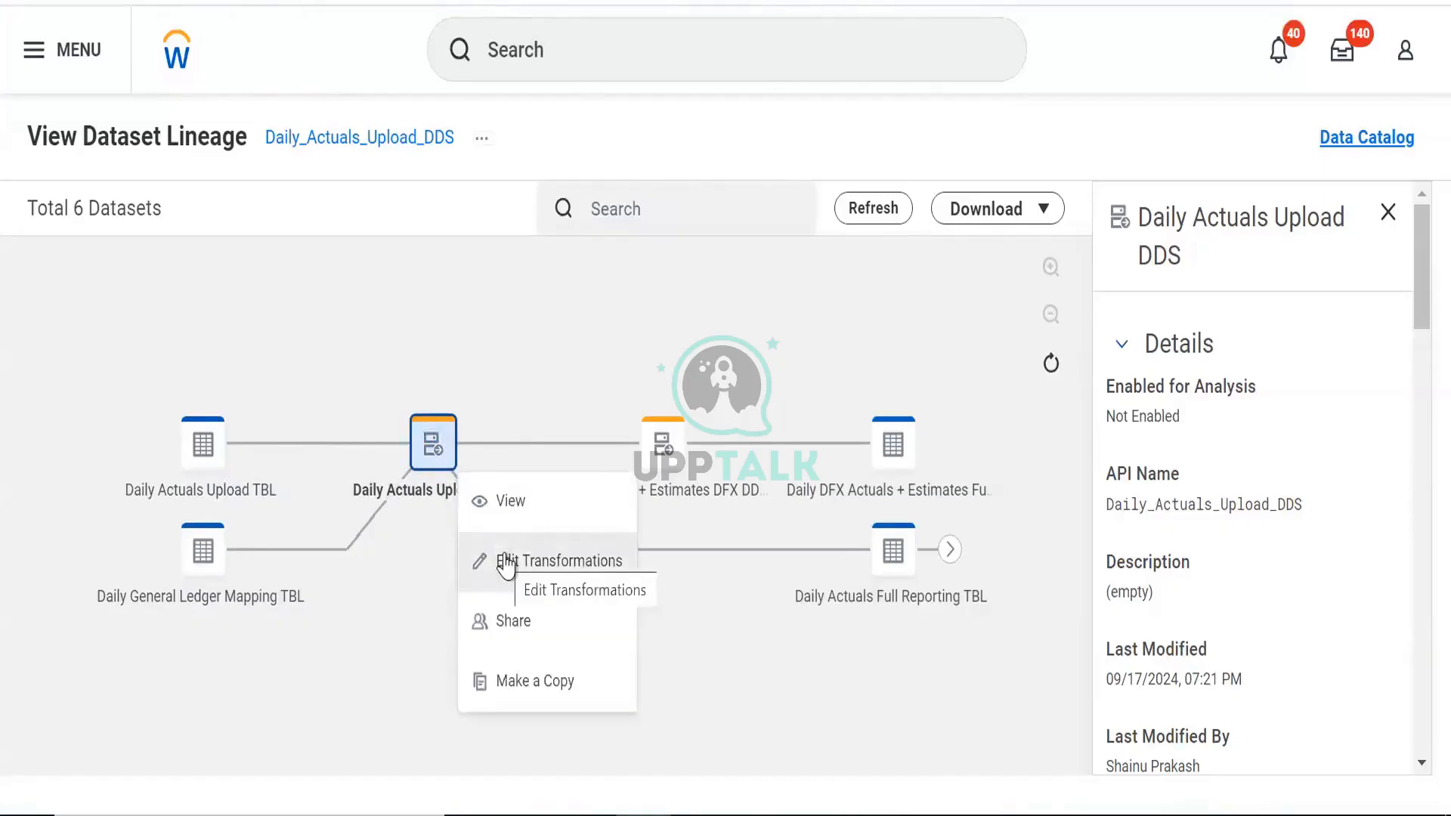
{"action": "left_click", "coordinate": [505, 564]}
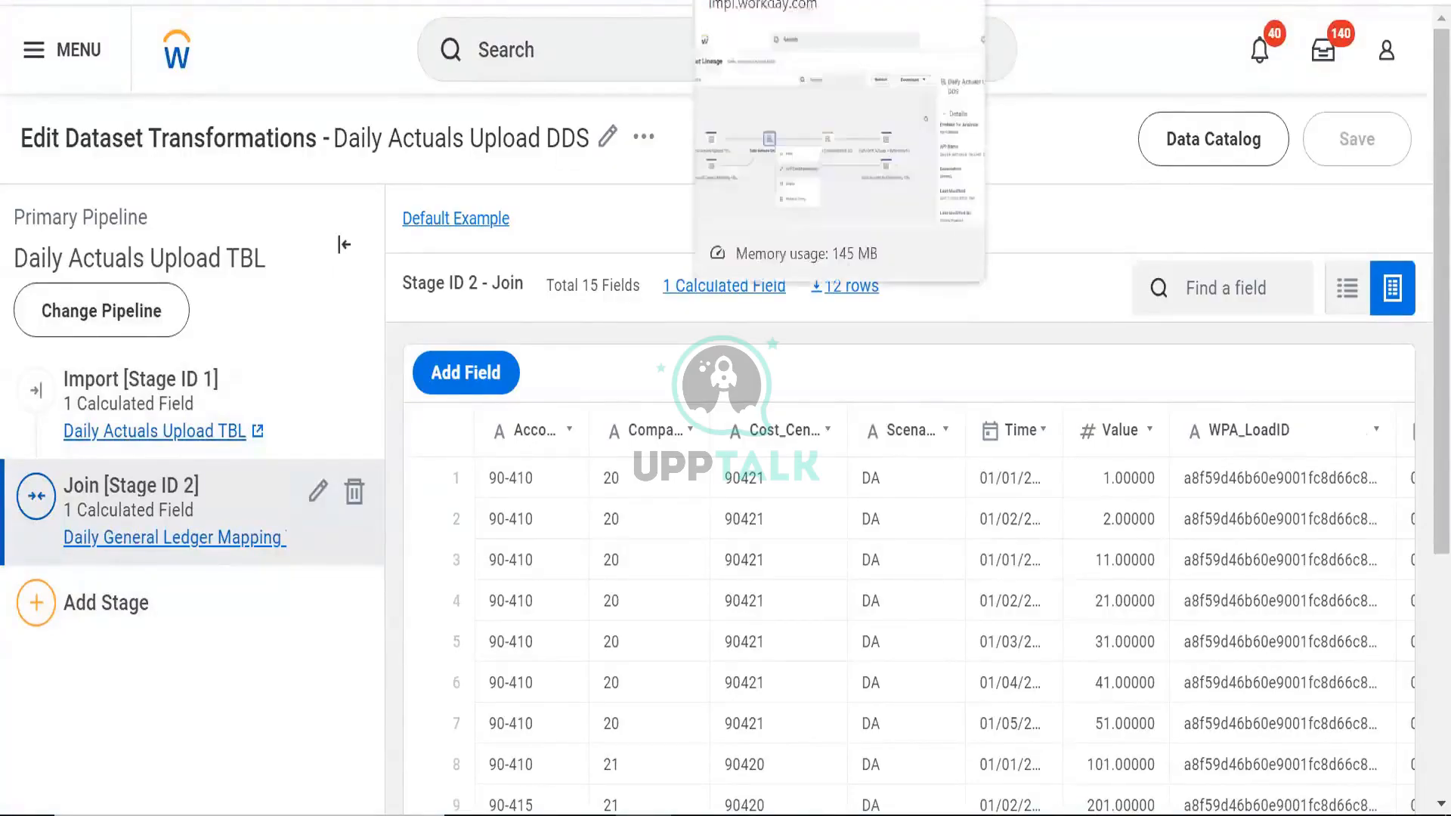
Return through the dataset lineage to the Data Catalog's dataset list, and show the object types available for creation
{"action": "left_click", "coordinate": [763, 2]}
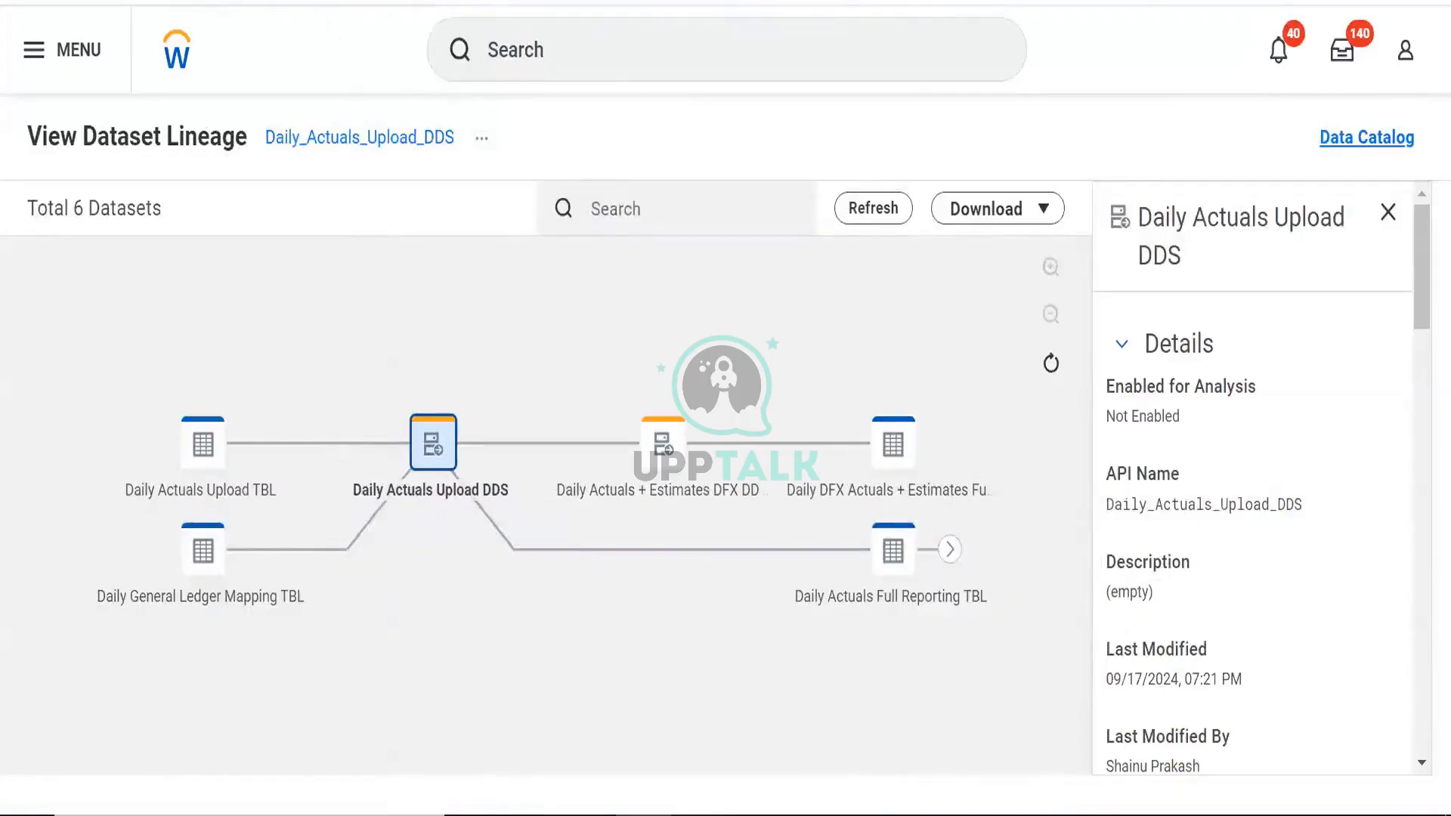
{"action": "left_click", "coordinate": [83, 1]}
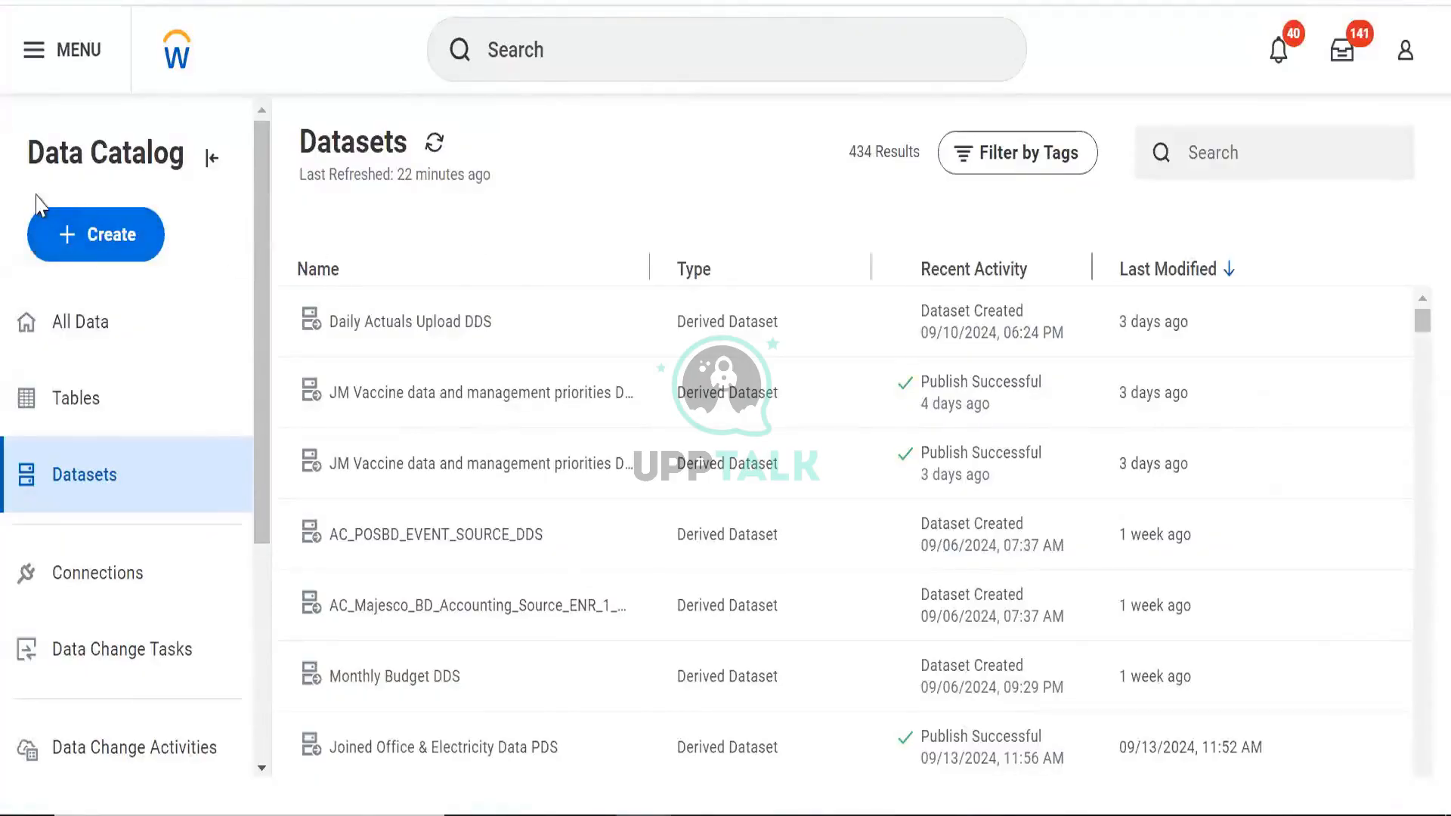
{"action": "left_click", "coordinate": [89, 237]}
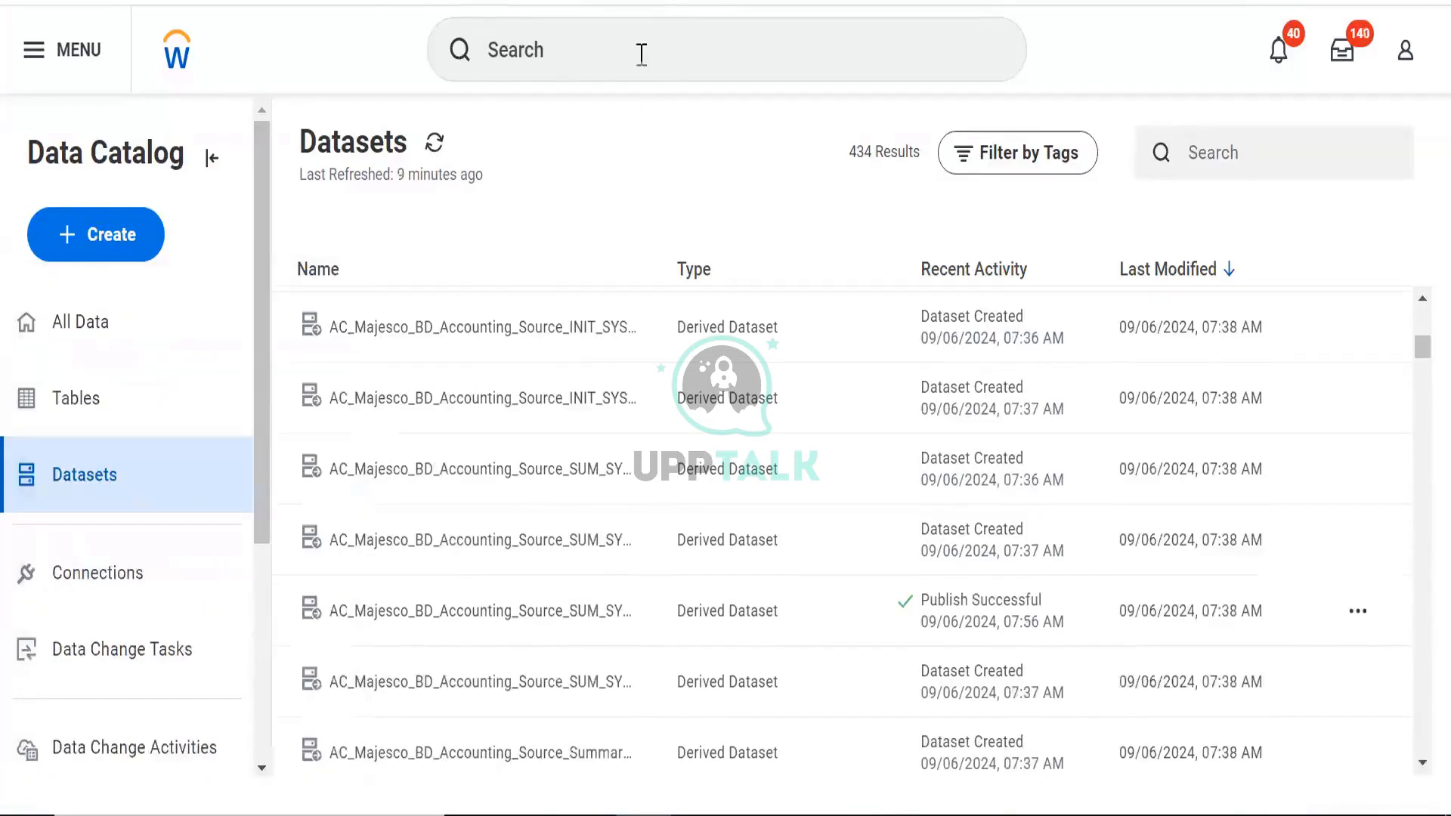
{"action": "left_click", "coordinate": [636, 66]}
{"action": "type", "text": "rd"}
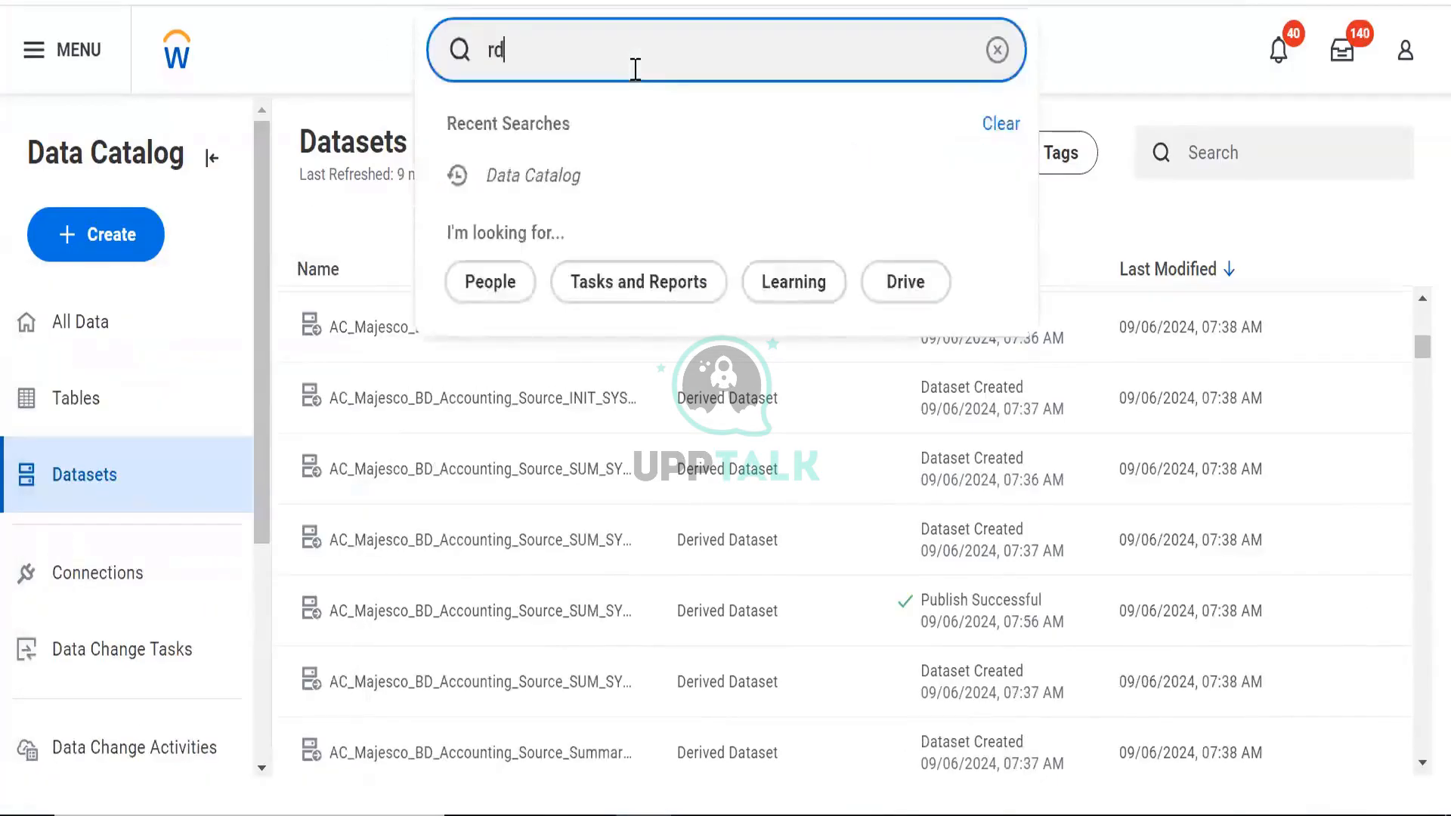
{"action": "type", "text": ": ca"}
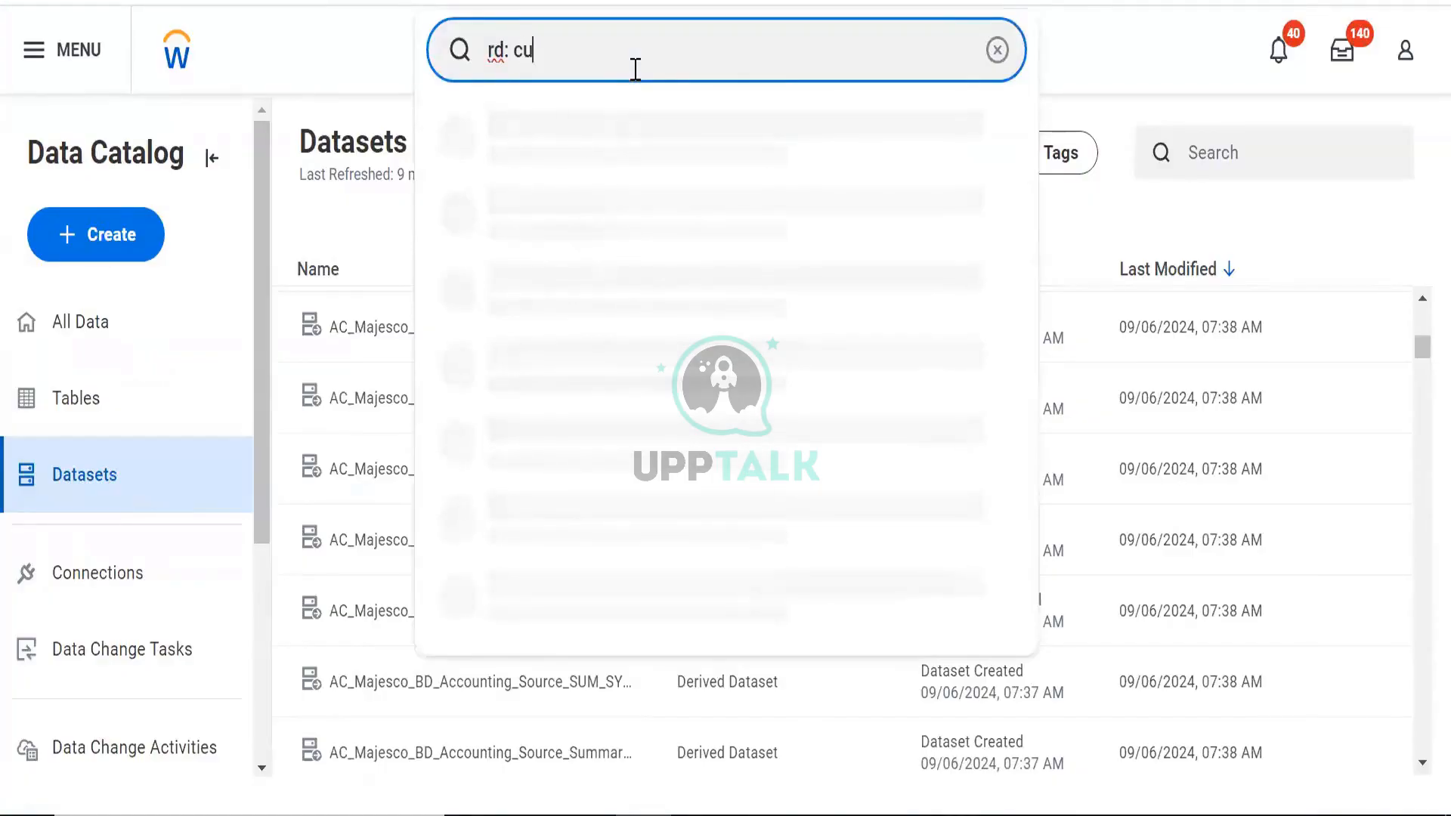
{"action": "key", "text": "BackSpace"}
{"action": "key", "text": "BackSpace"}
{"action": "key", "text": "ctrl+a"}
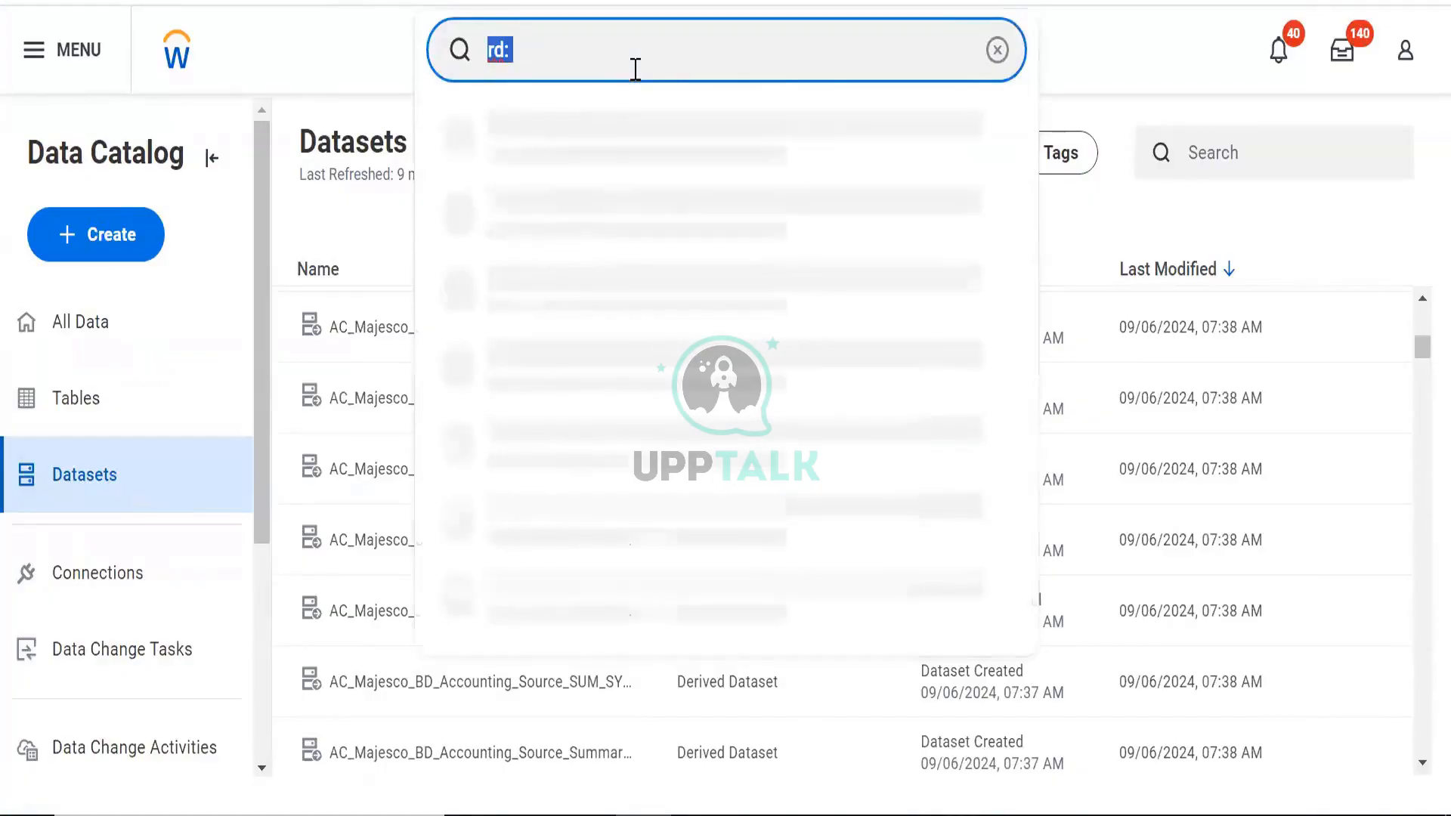
{"action": "type", "text": "ca"}
{"action": "key", "text": "BackSpace"}
{"action": "key", "text": "BackSpace"}
Search Workday for "all cus rep", open All Custom Reports, and run it with the report type Advanced
{"action": "type", "text": "all cus rep"}
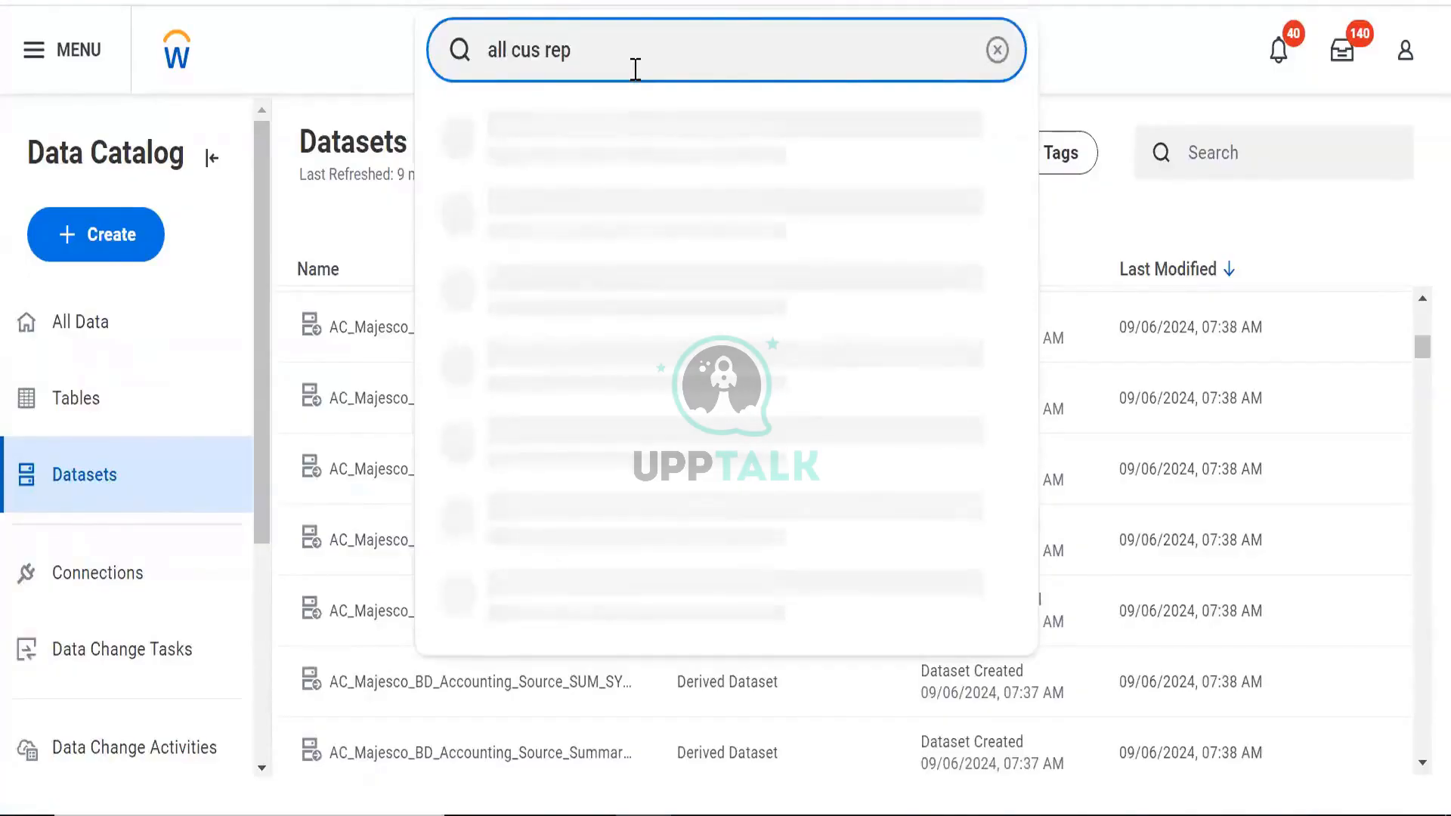
{"action": "key", "text": "Escape"}
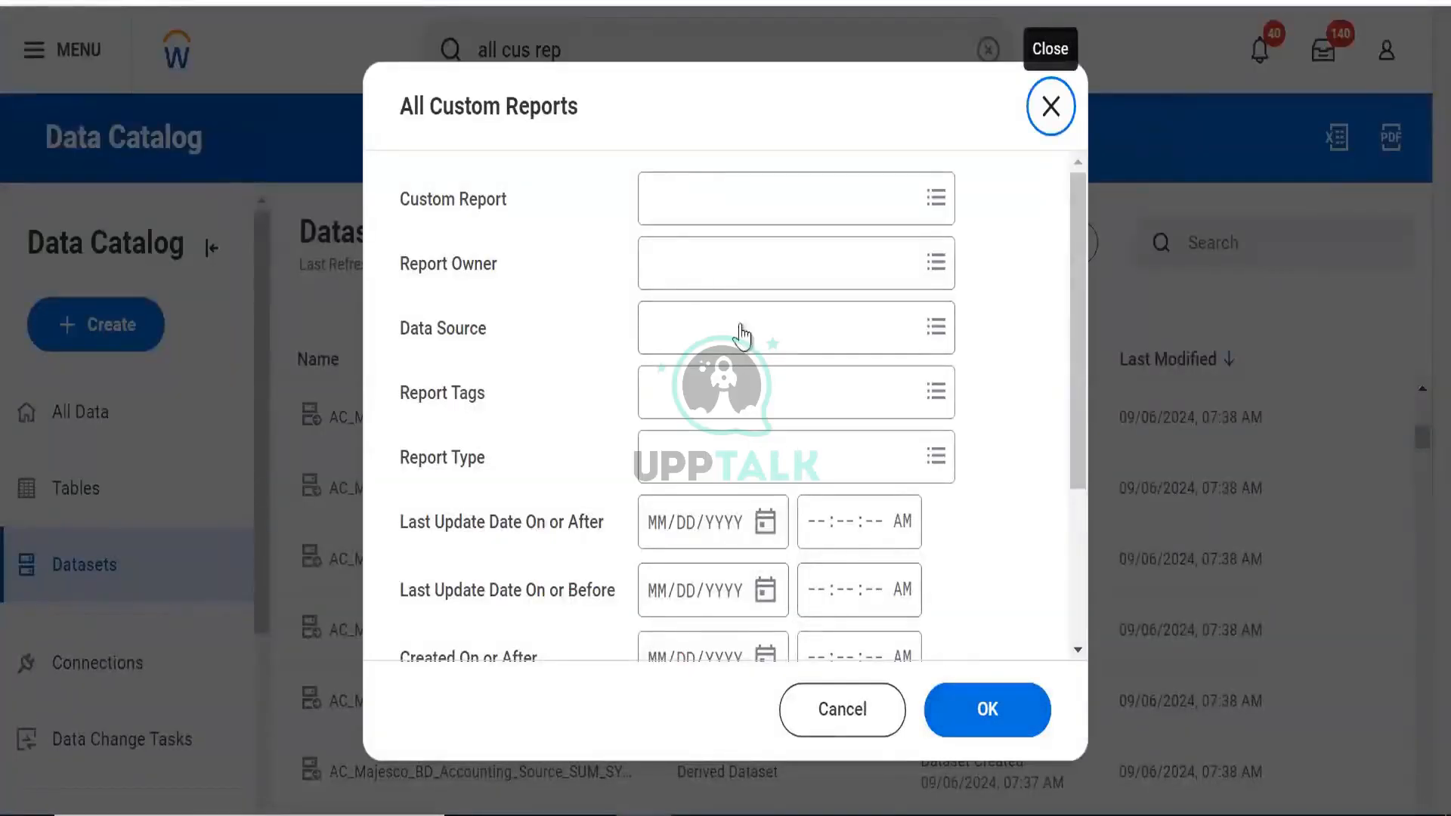
{"action": "left_click", "coordinate": [744, 442]}
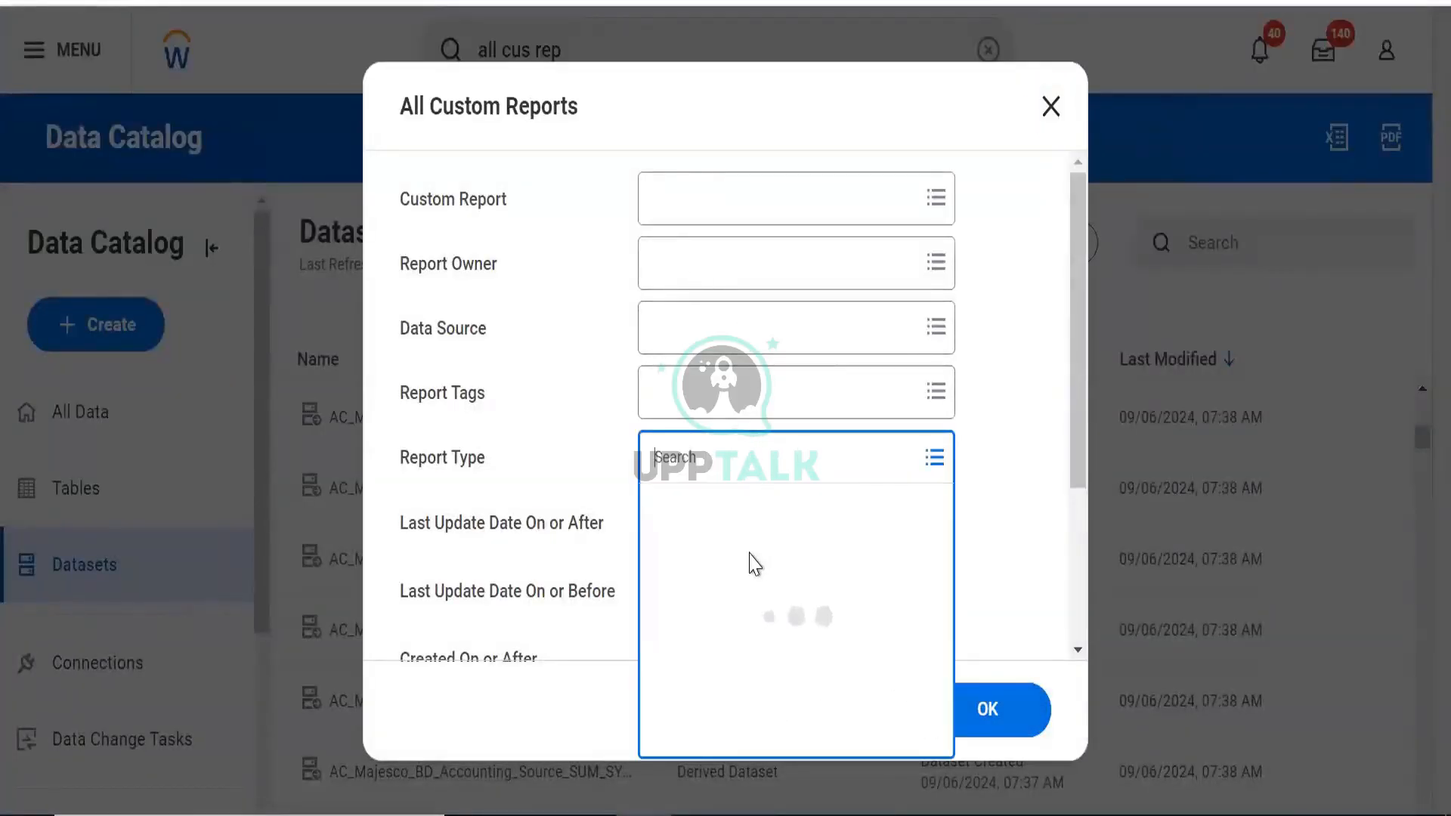
{"action": "left_click", "coordinate": [733, 507]}
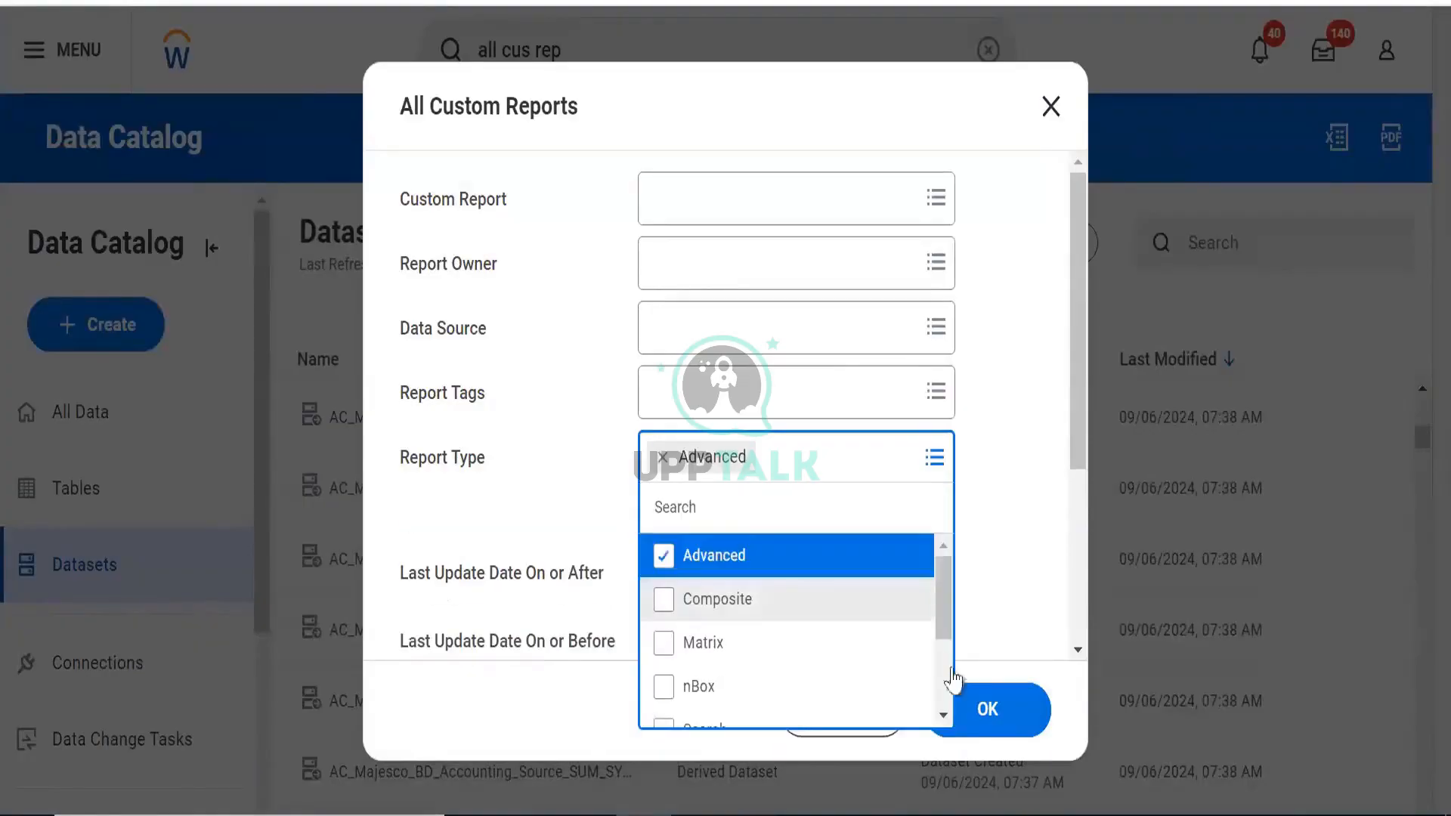
{"action": "left_click", "coordinate": [973, 703]}
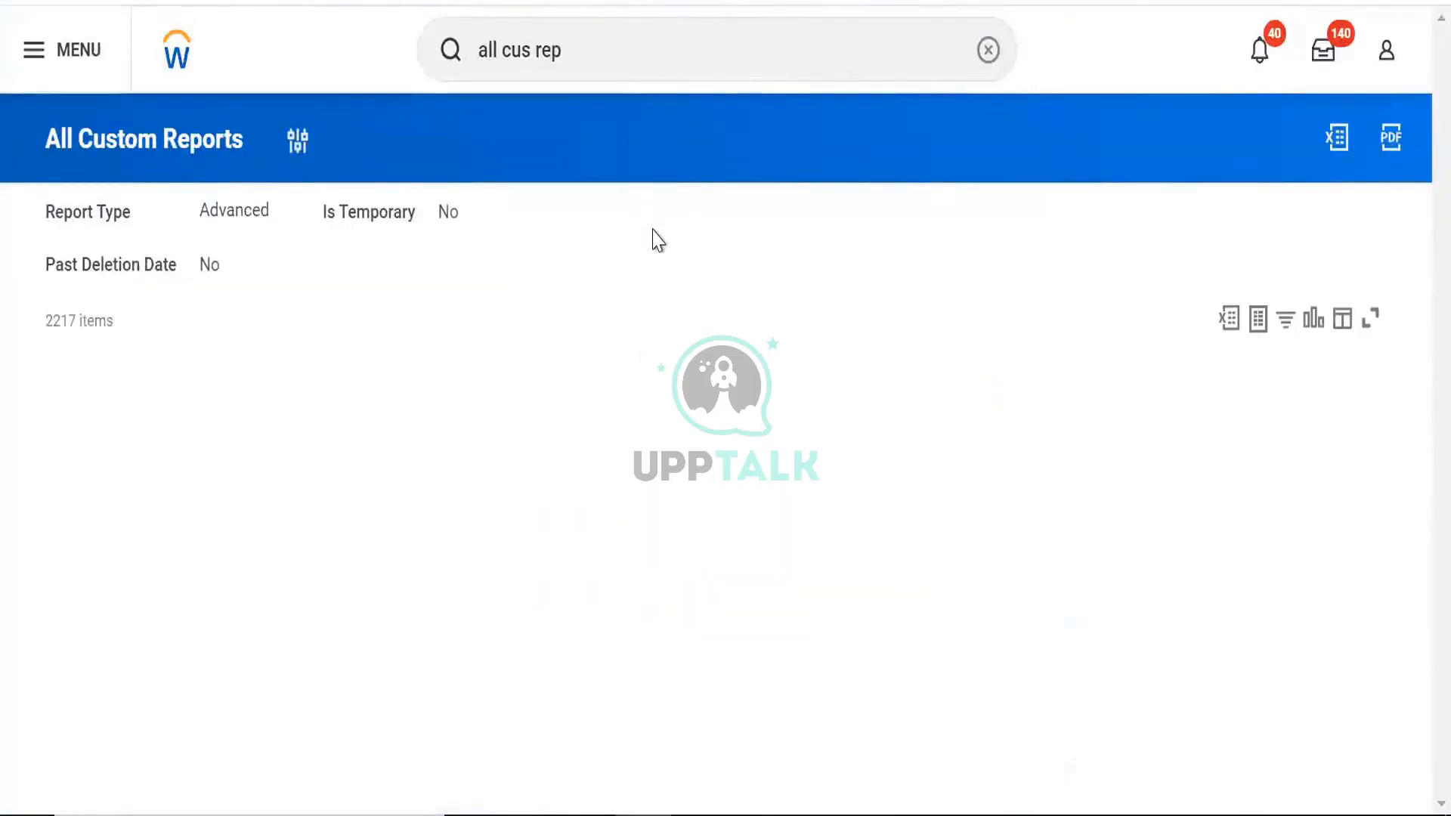
Examine the custom reports list, including the data source, last run and sharing columns
{"action": "scroll", "coordinate": [591, 262], "scroll_direction": "down", "scroll_amount": 1}
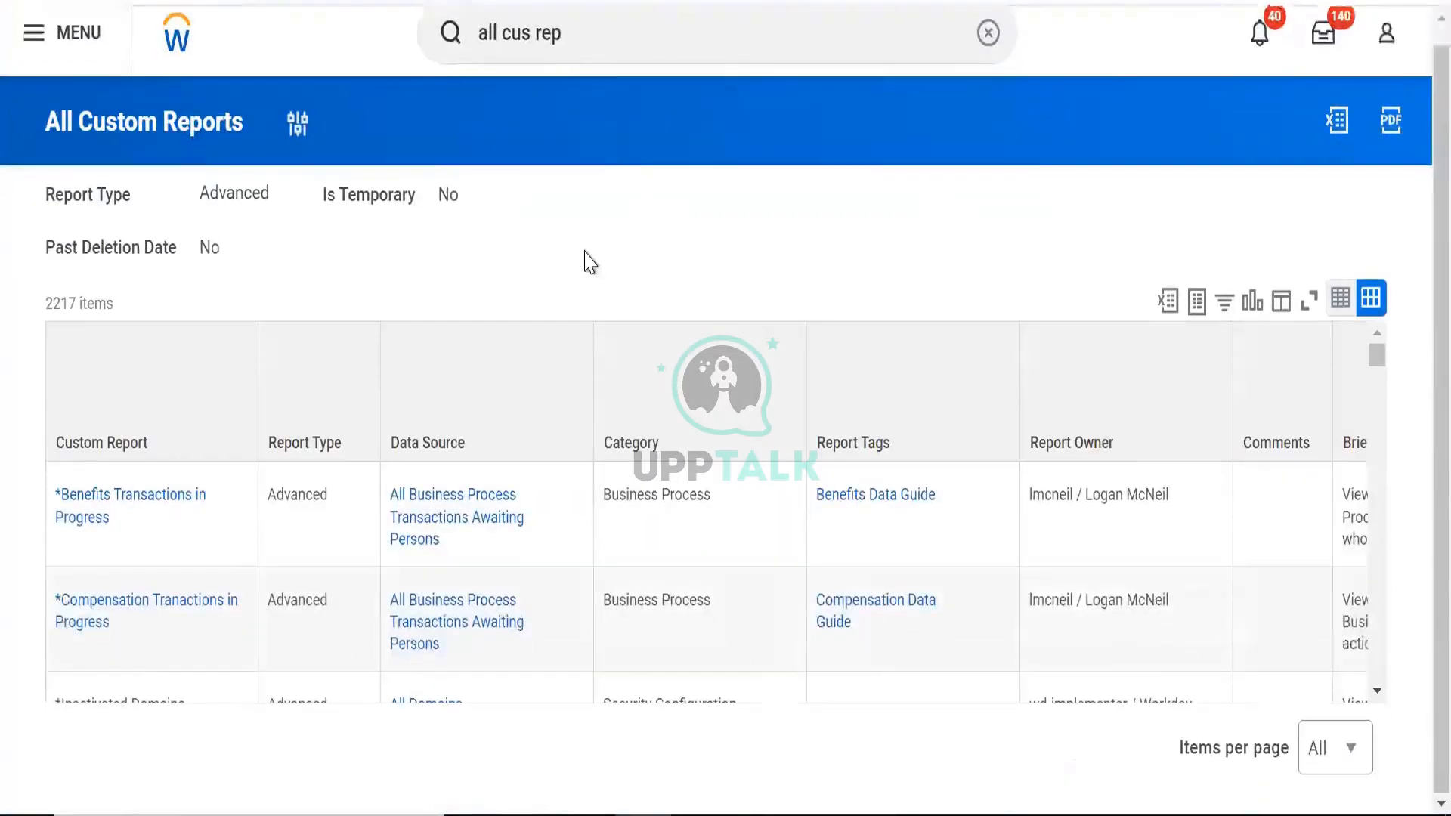
{"action": "scroll", "coordinate": [705, 431], "scroll_direction": "down", "scroll_amount": 3}
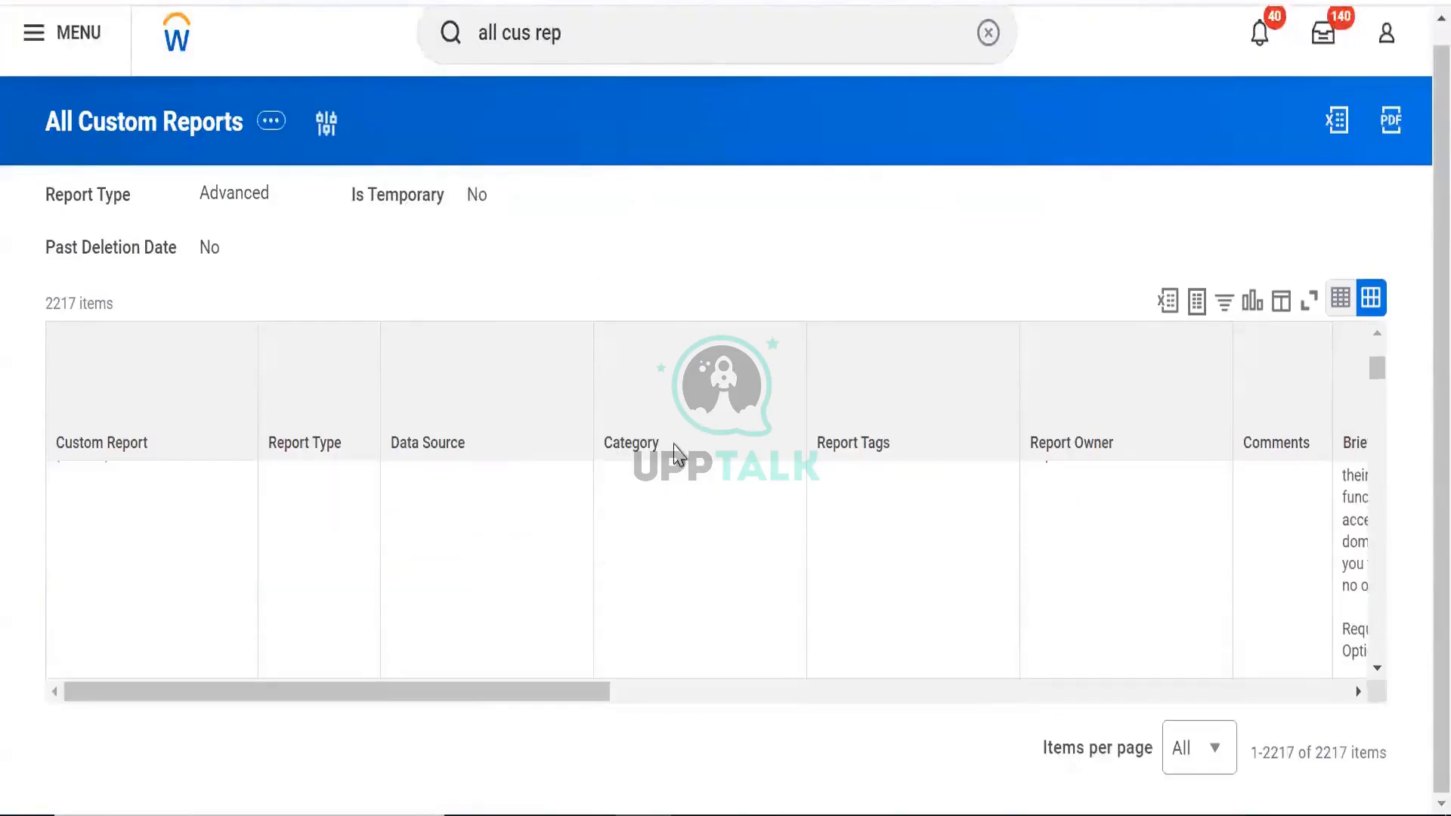
{"action": "scroll", "coordinate": [1069, 469], "scroll_direction": "right", "scroll_amount": 10}
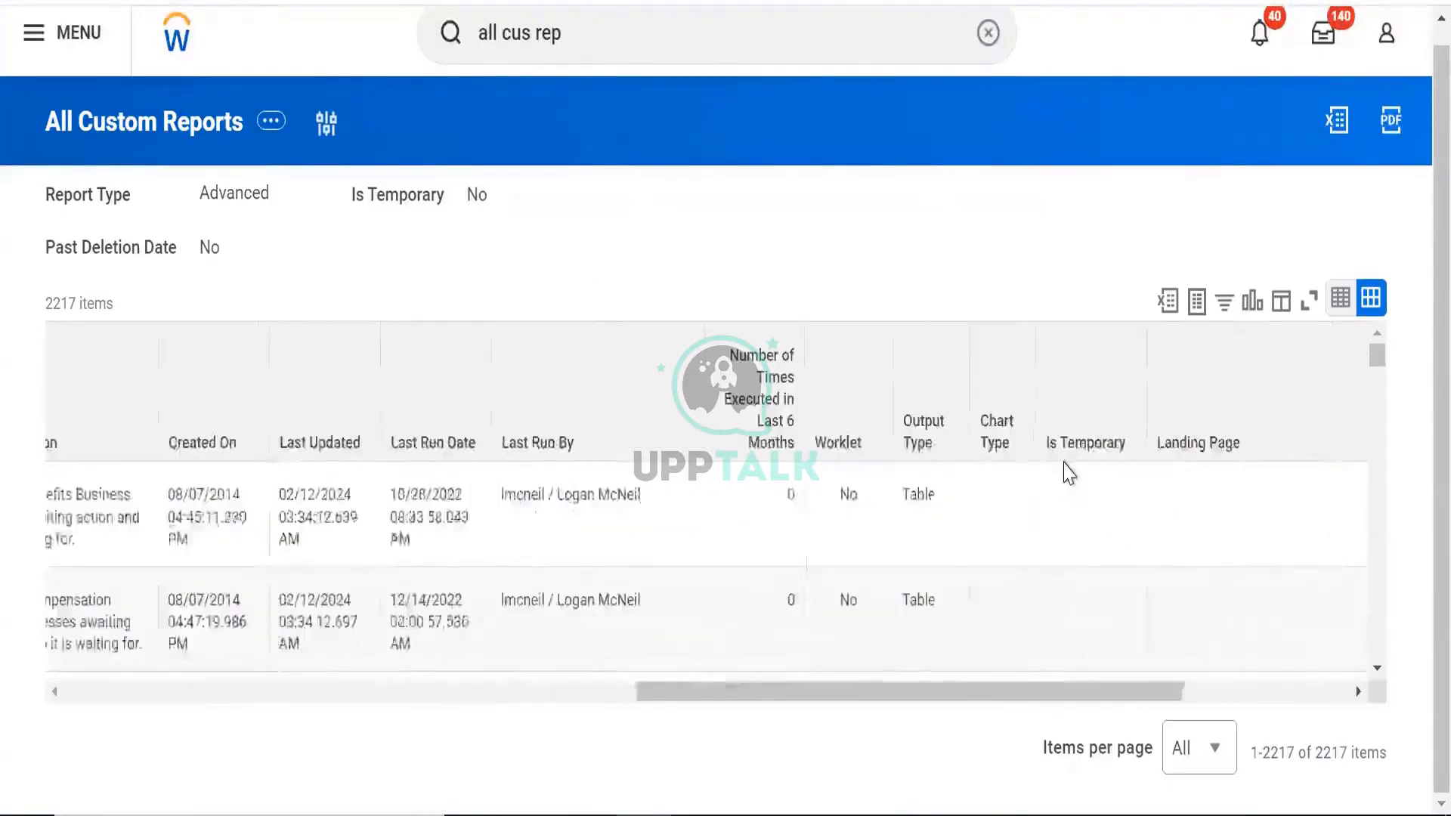
{"action": "scroll", "coordinate": [1069, 473], "scroll_direction": "right", "scroll_amount": 5}
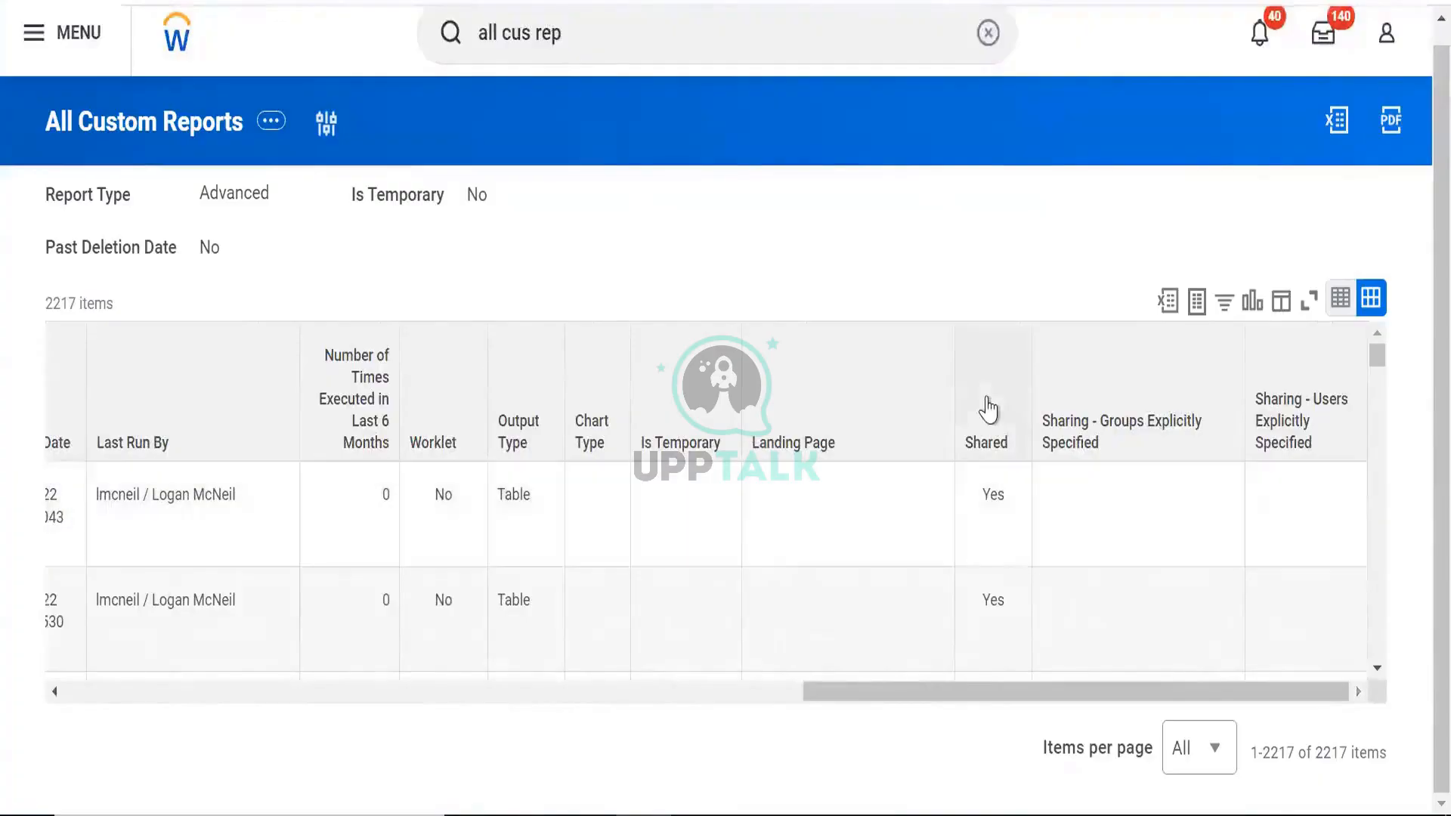
{"action": "scroll", "coordinate": [988, 409], "scroll_direction": "left", "scroll_amount": 15}
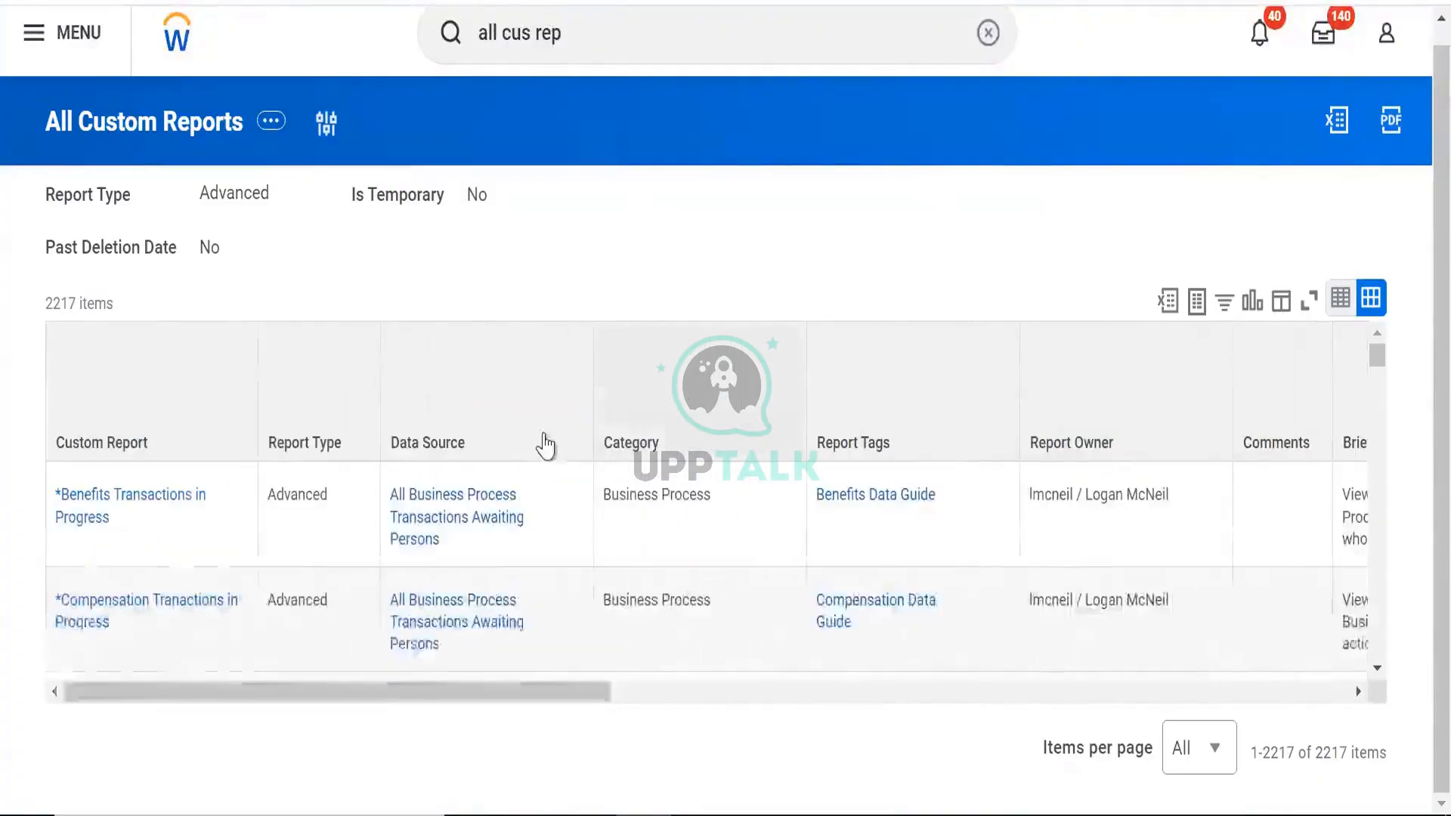
{"action": "scroll", "coordinate": [438, 524], "scroll_direction": "down", "scroll_amount": 5}
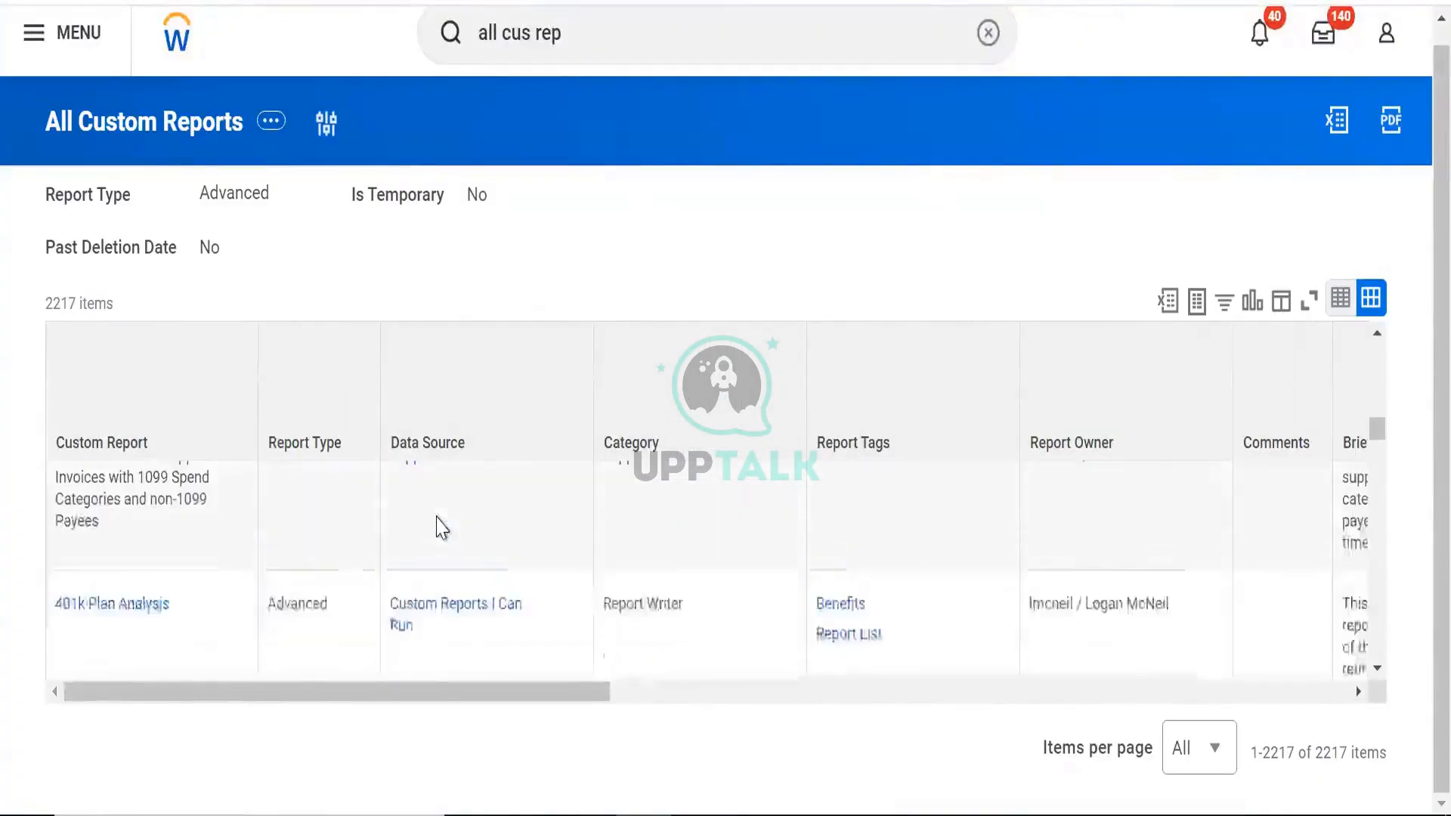
{"action": "scroll", "coordinate": [437, 524], "scroll_direction": "down", "scroll_amount": 5}
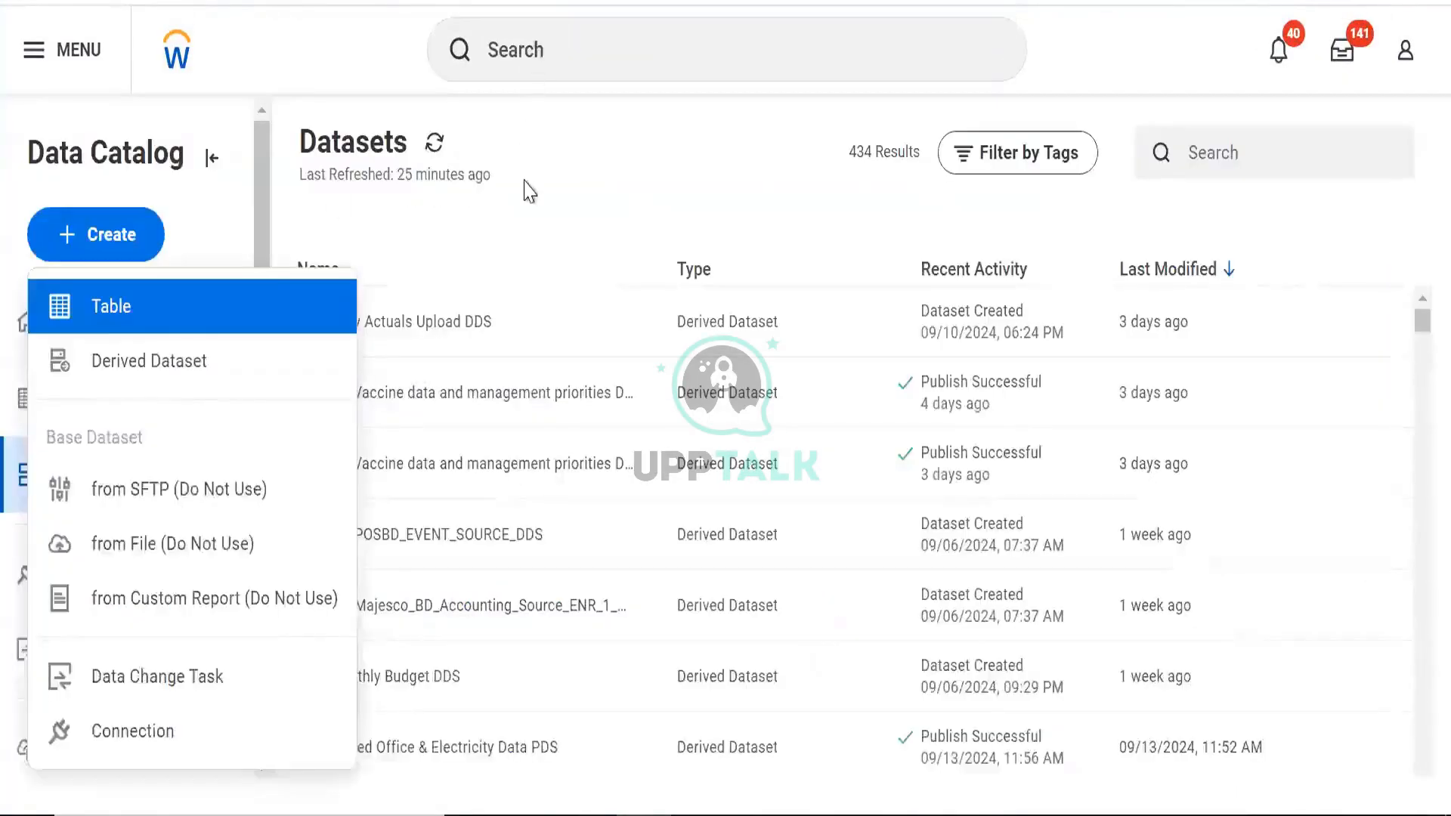
Display the data change tasks and open the details of the Insert task SVP Planning Dimension - Ledger Account to Daily General Ledger WIDs for Hierarchy
{"action": "left_click", "coordinate": [529, 191]}
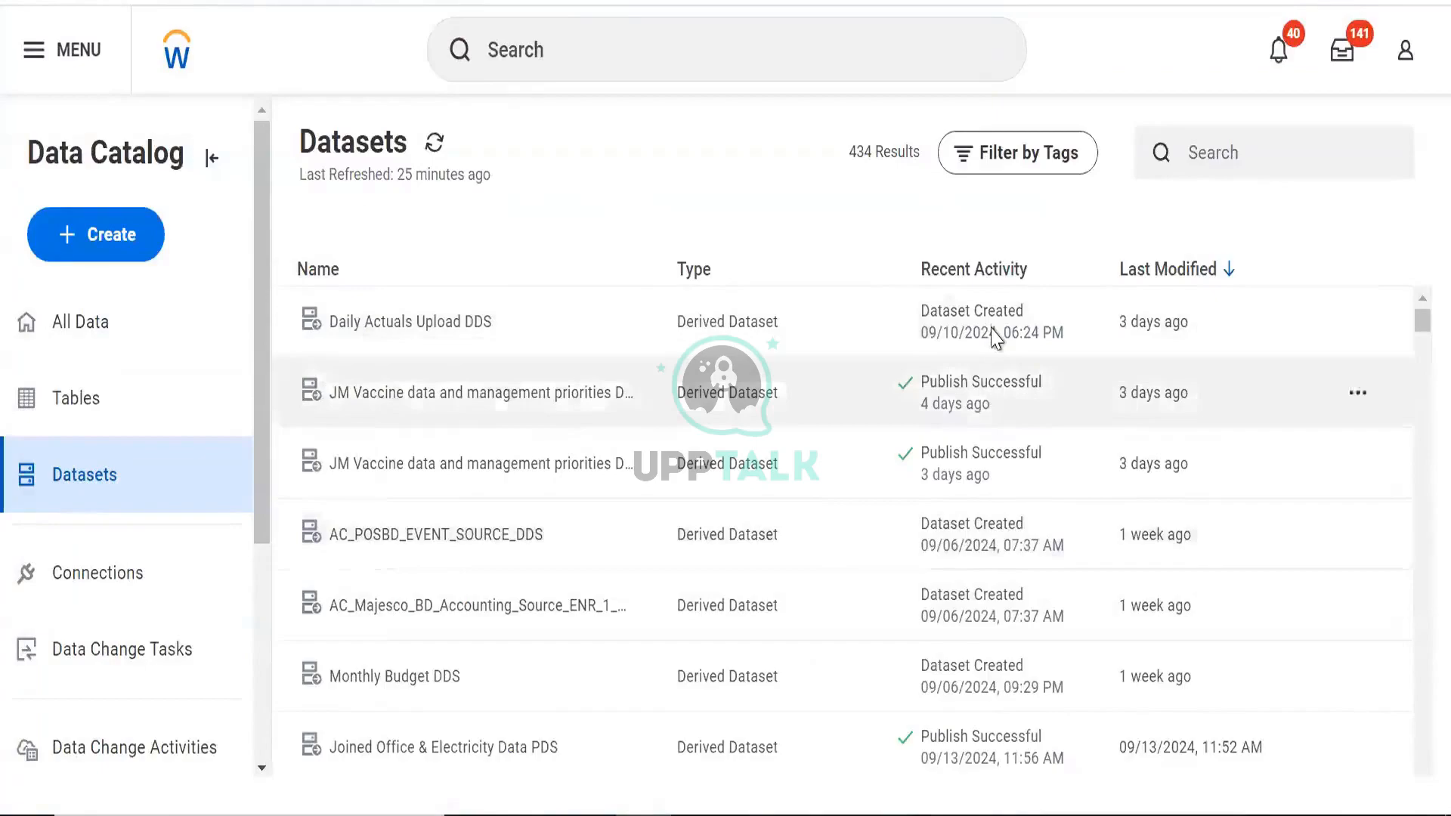
{"action": "scroll", "coordinate": [975, 314], "scroll_direction": "down", "scroll_amount": 10}
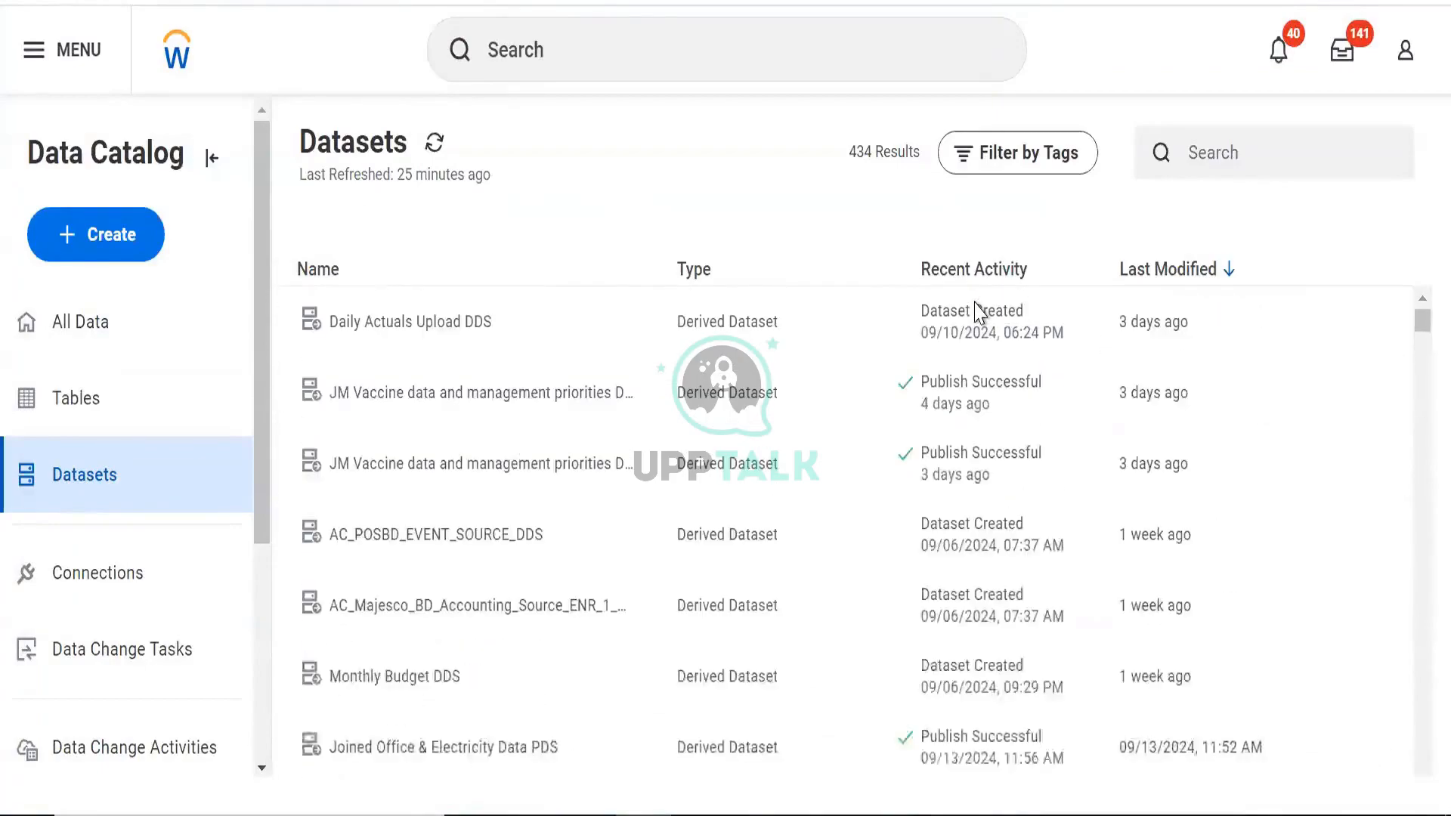
{"action": "left_click", "coordinate": [1189, 148]}
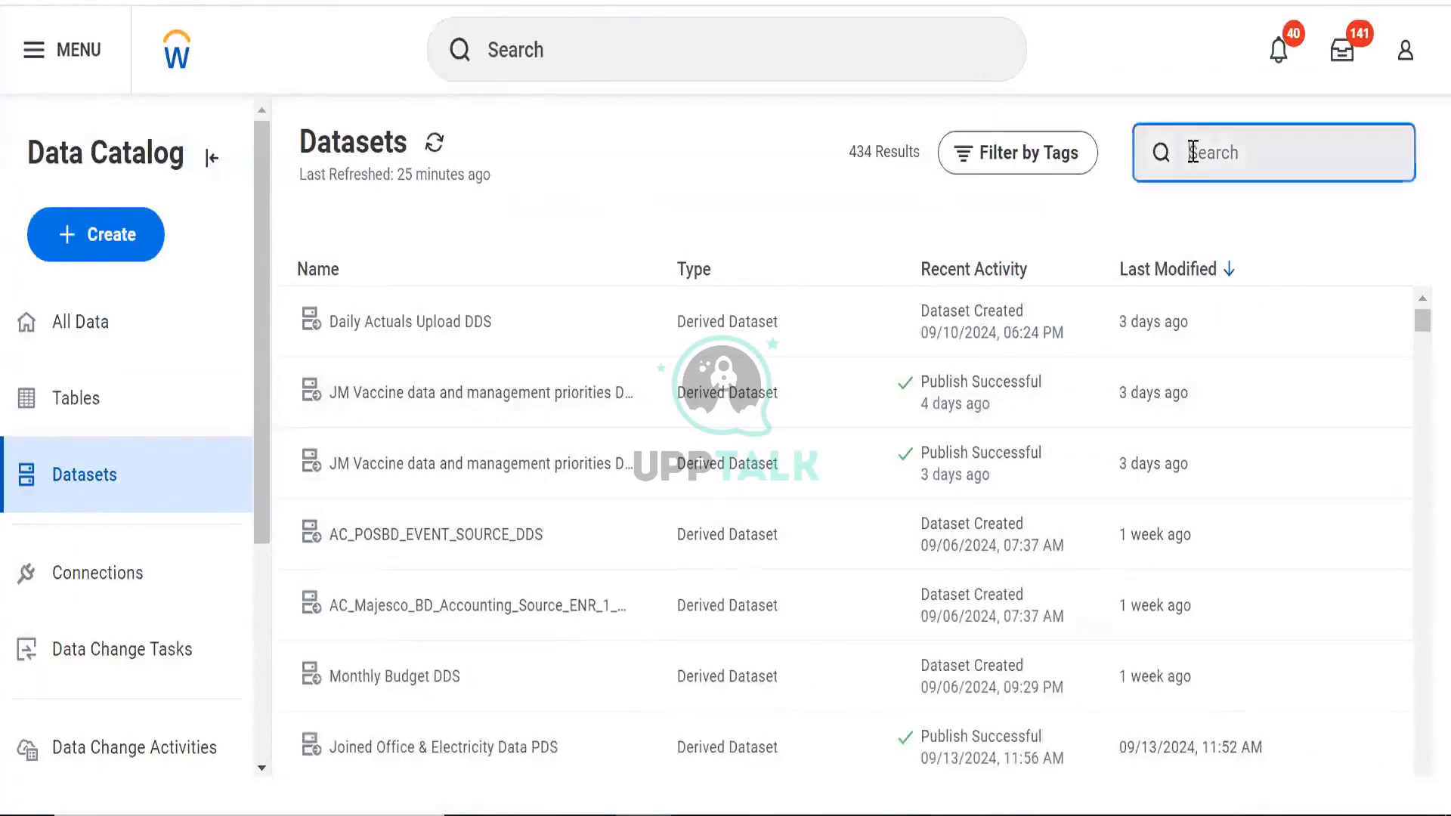
{"action": "left_click", "coordinate": [123, 665]}
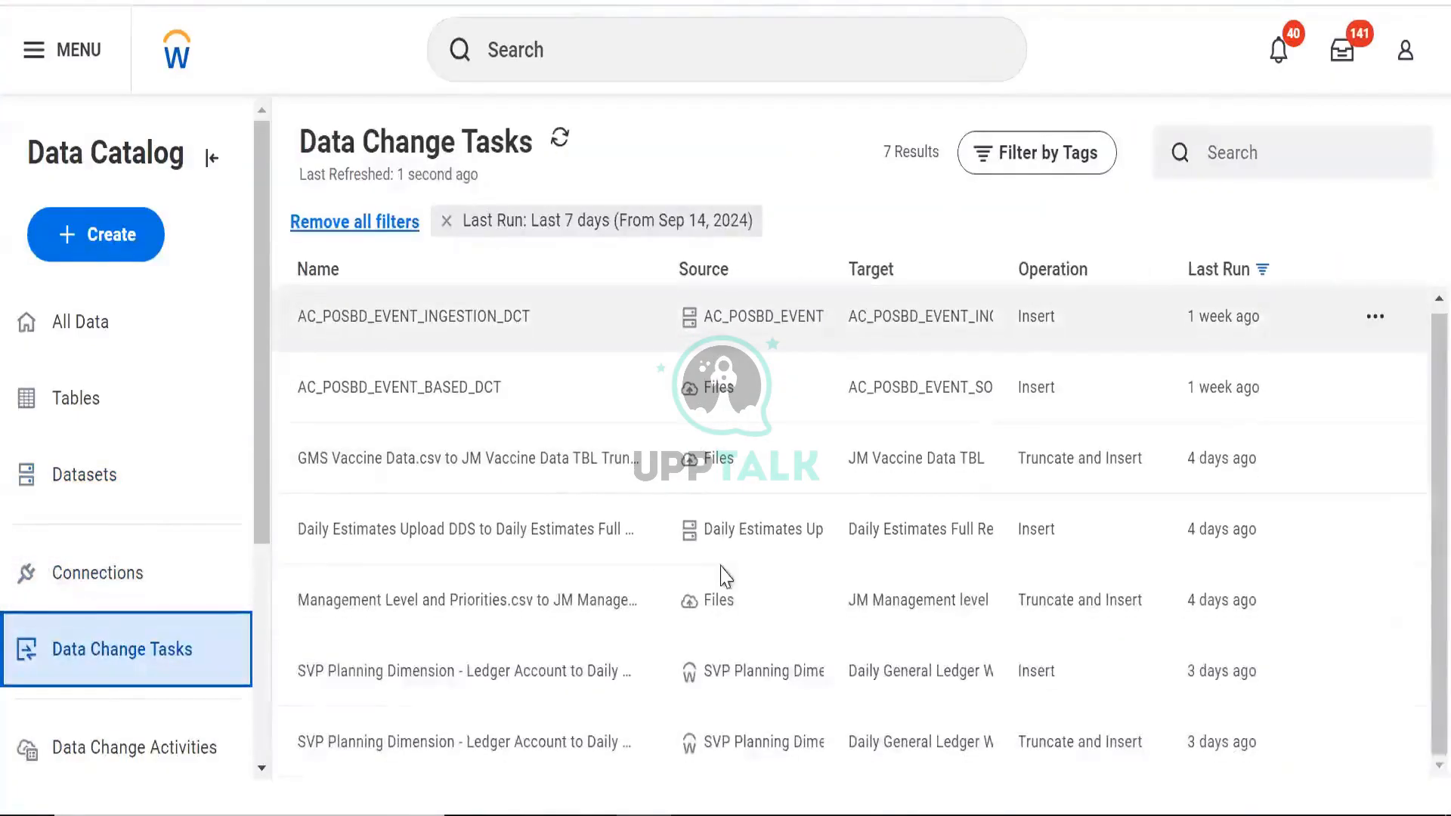
{"action": "left_click", "coordinate": [735, 673]}
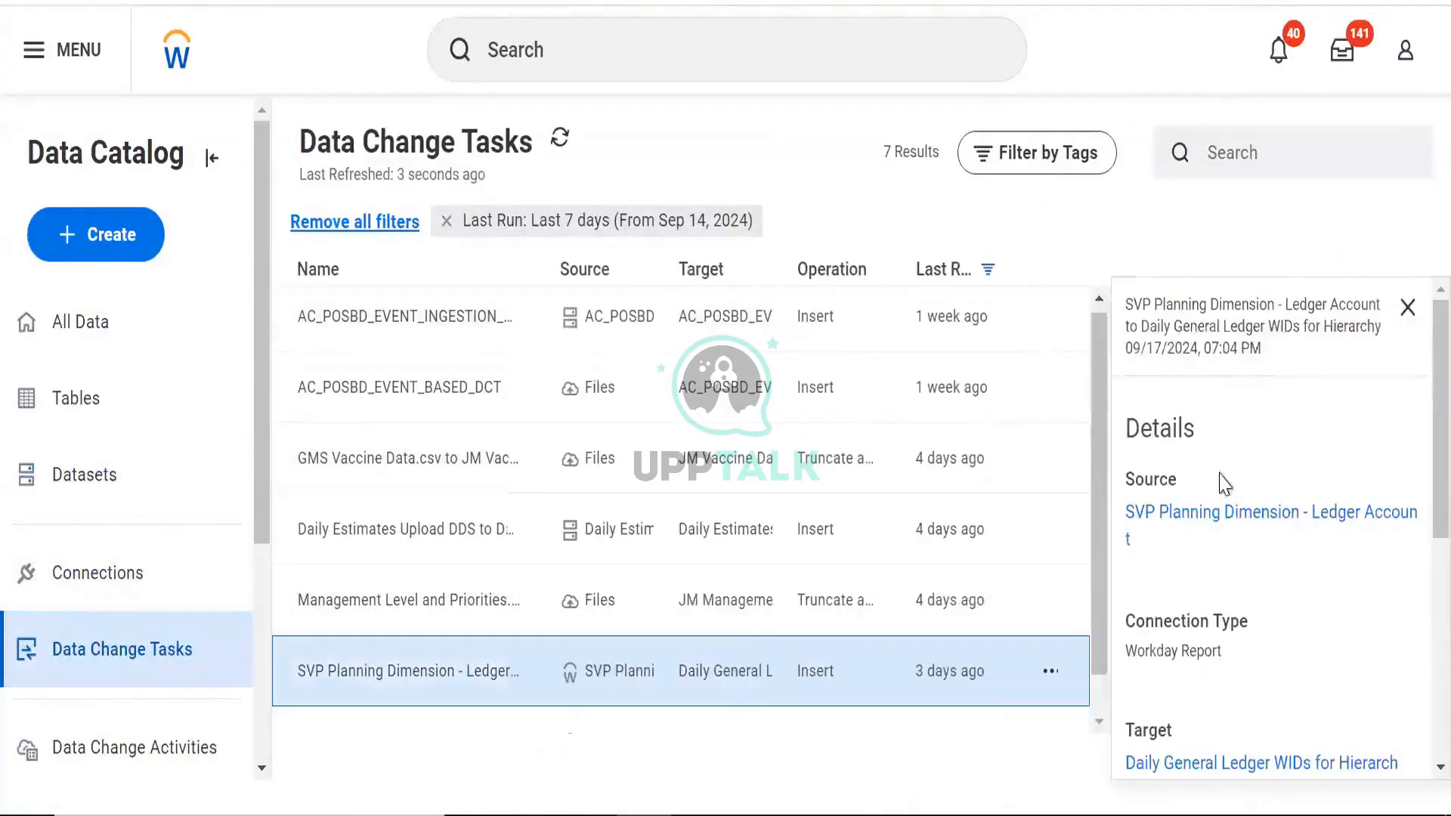
Open the data change task's source report, SVP Planning Dimension - Ledger Account, and review its definition and columns
{"action": "left_click", "coordinate": [1230, 524]}
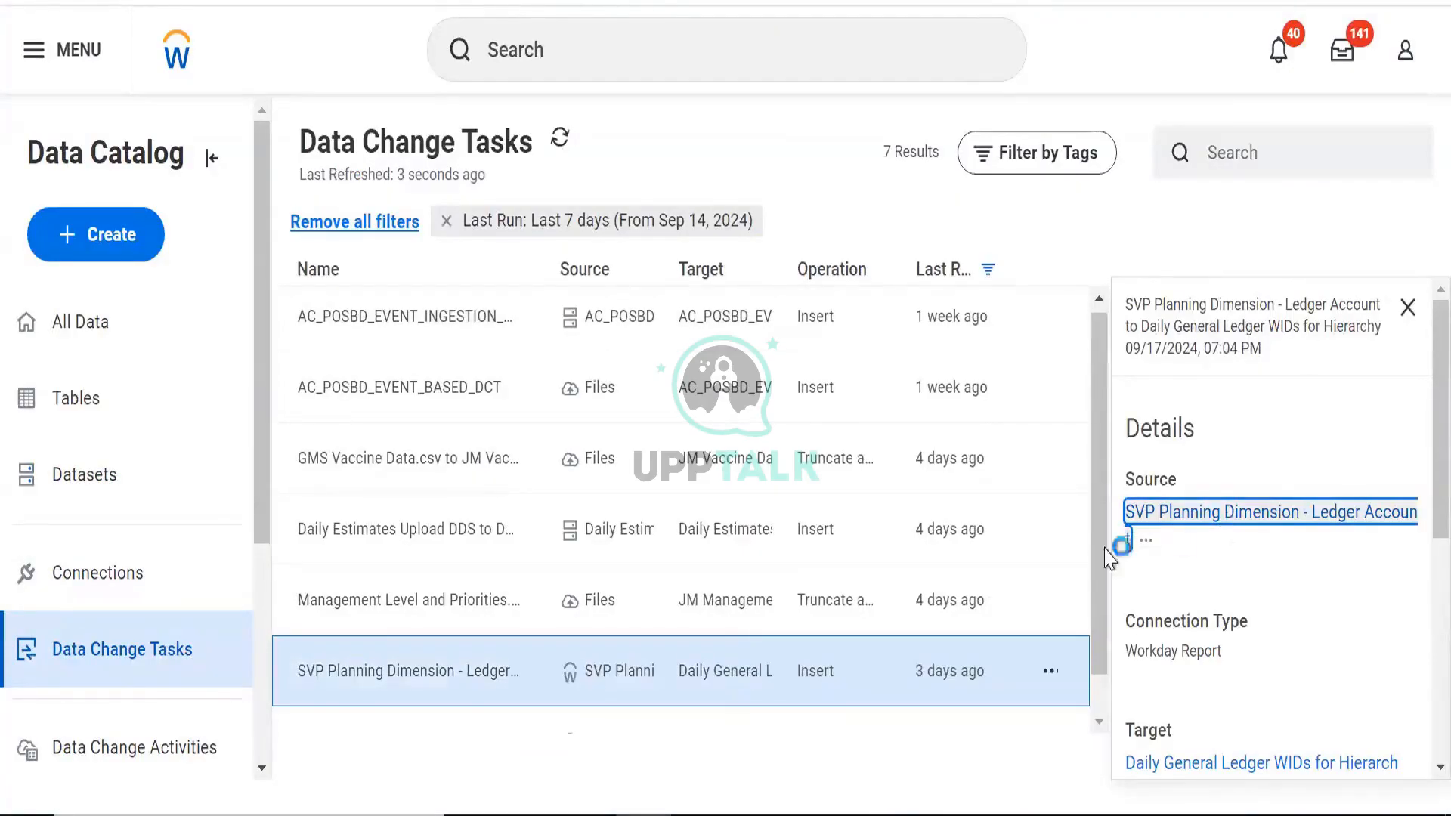
{"action": "mouse_move", "coordinate": [1142, 542]}
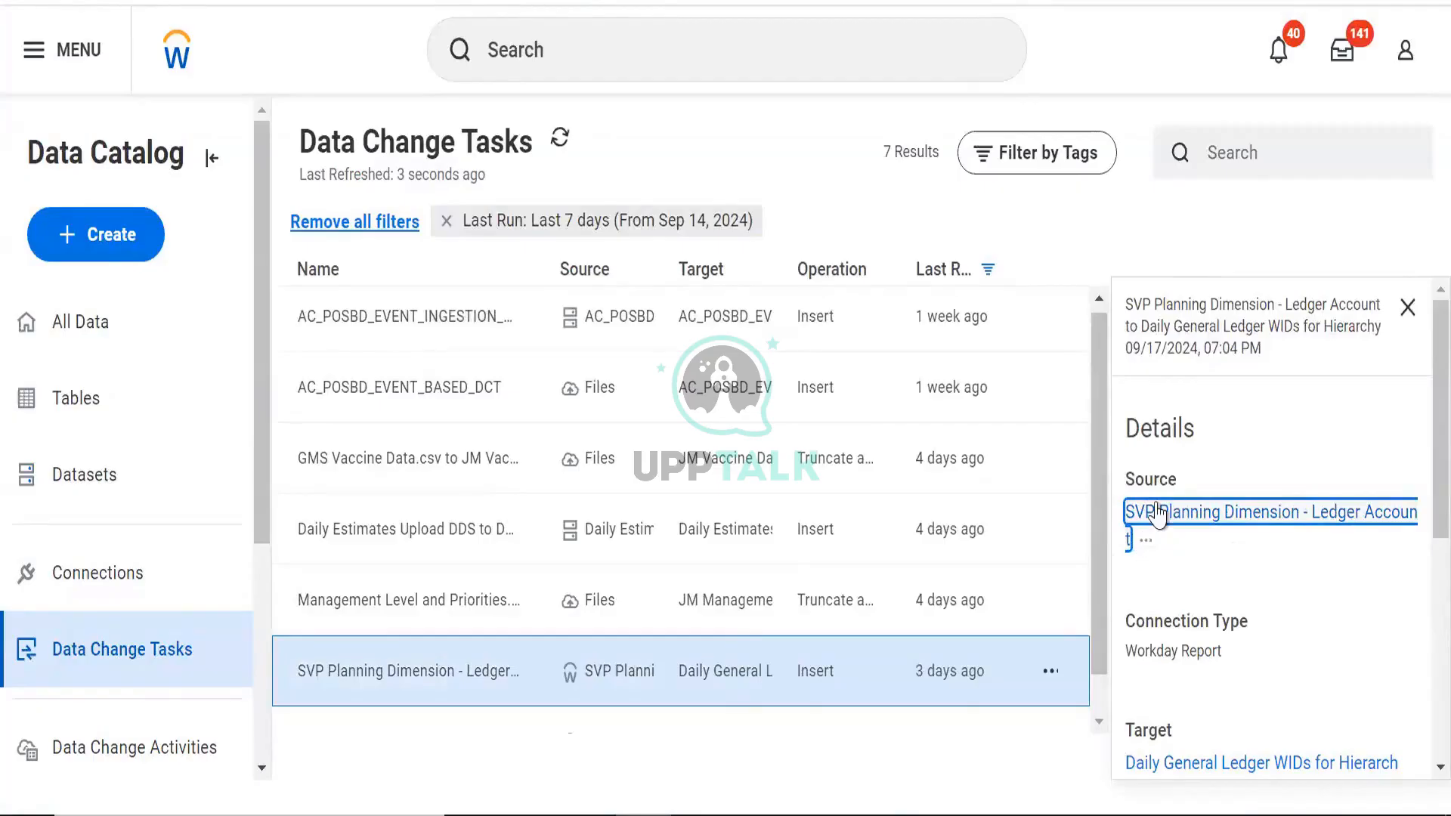
{"action": "left_click", "coordinate": [1157, 514]}
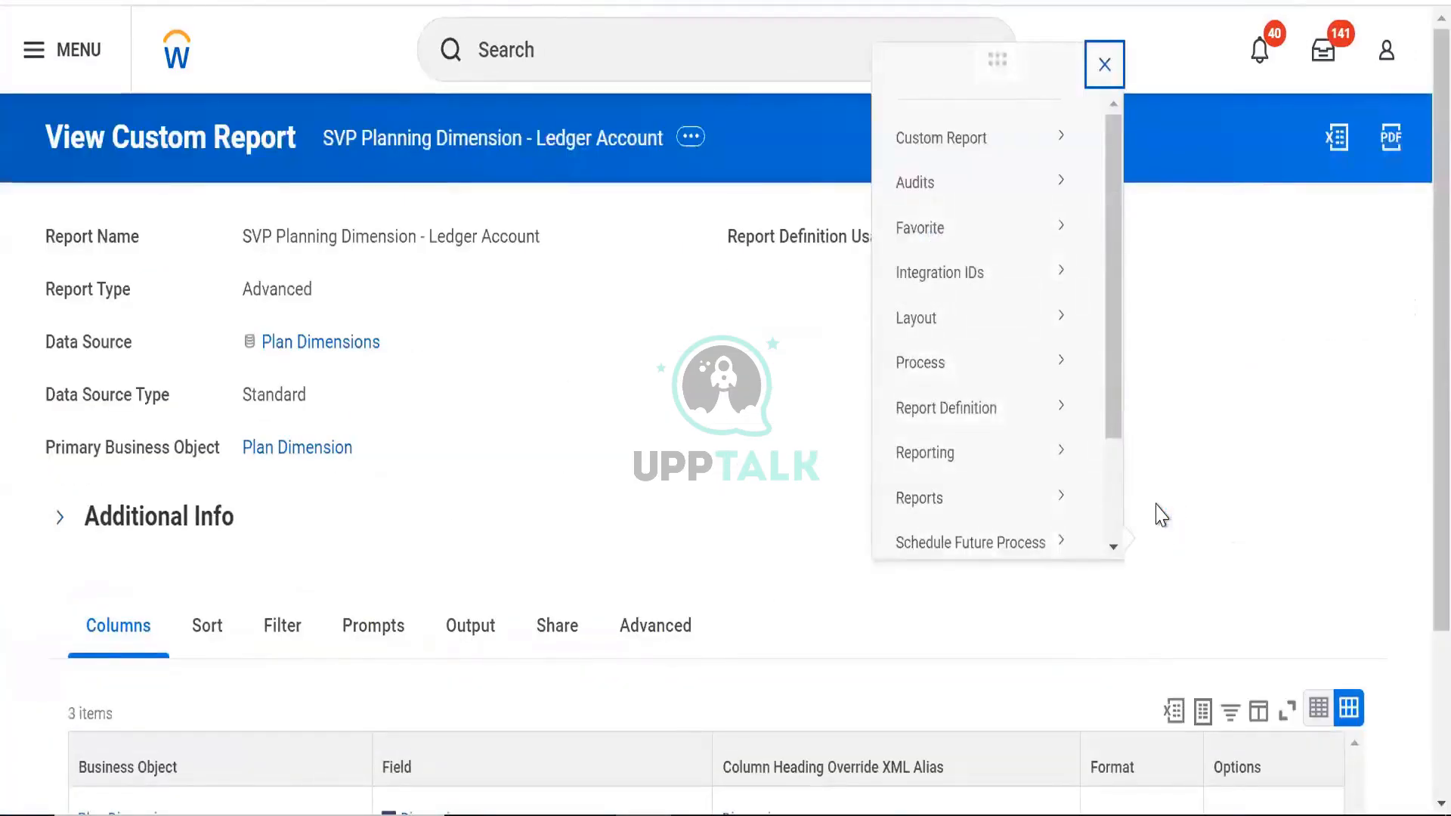
{"action": "mouse_move", "coordinate": [951, 154]}
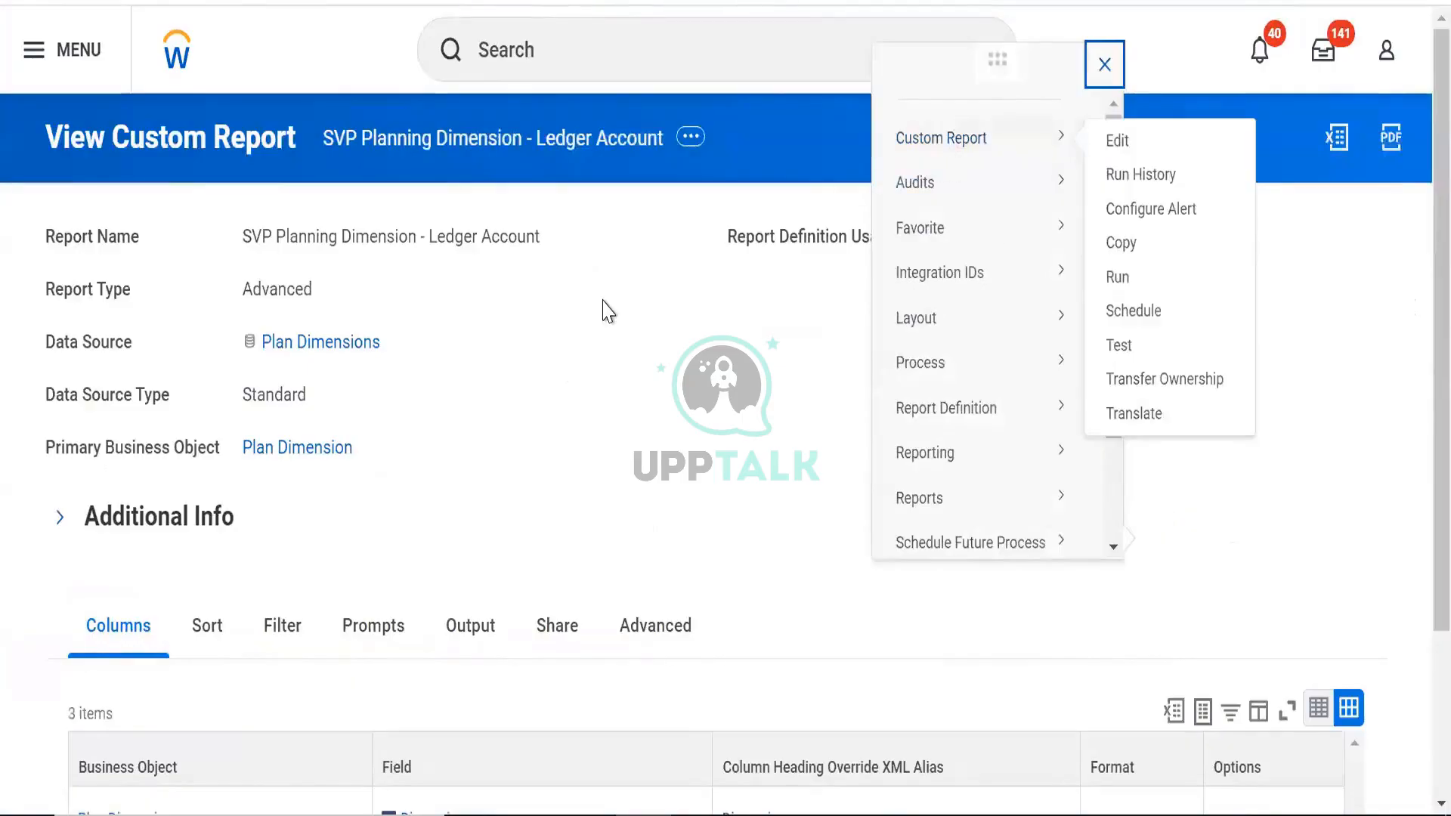
{"action": "scroll", "coordinate": [604, 310], "scroll_direction": "down", "scroll_amount": 3}
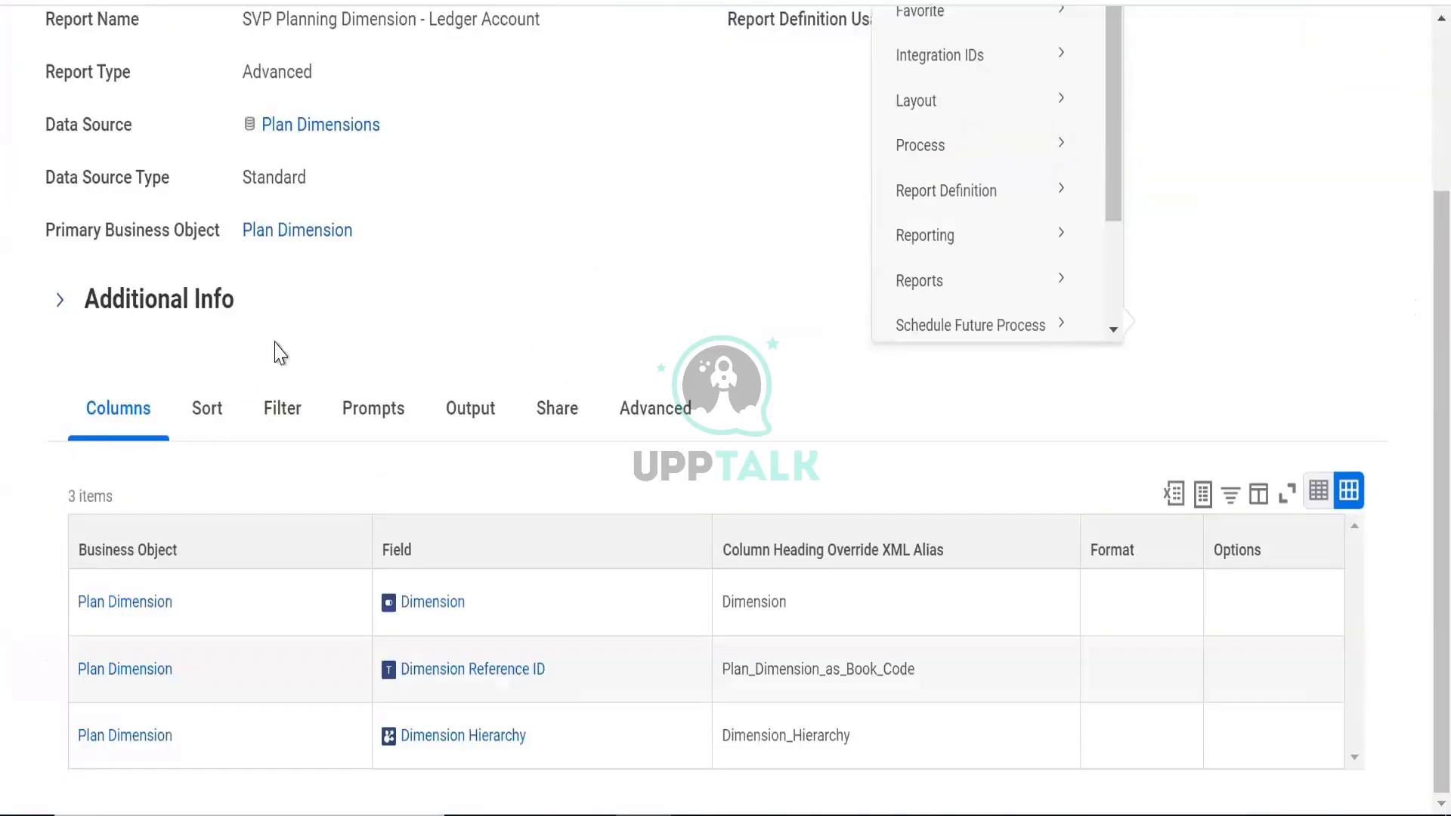
{"action": "scroll", "coordinate": [276, 353], "scroll_direction": "up", "scroll_amount": 3}
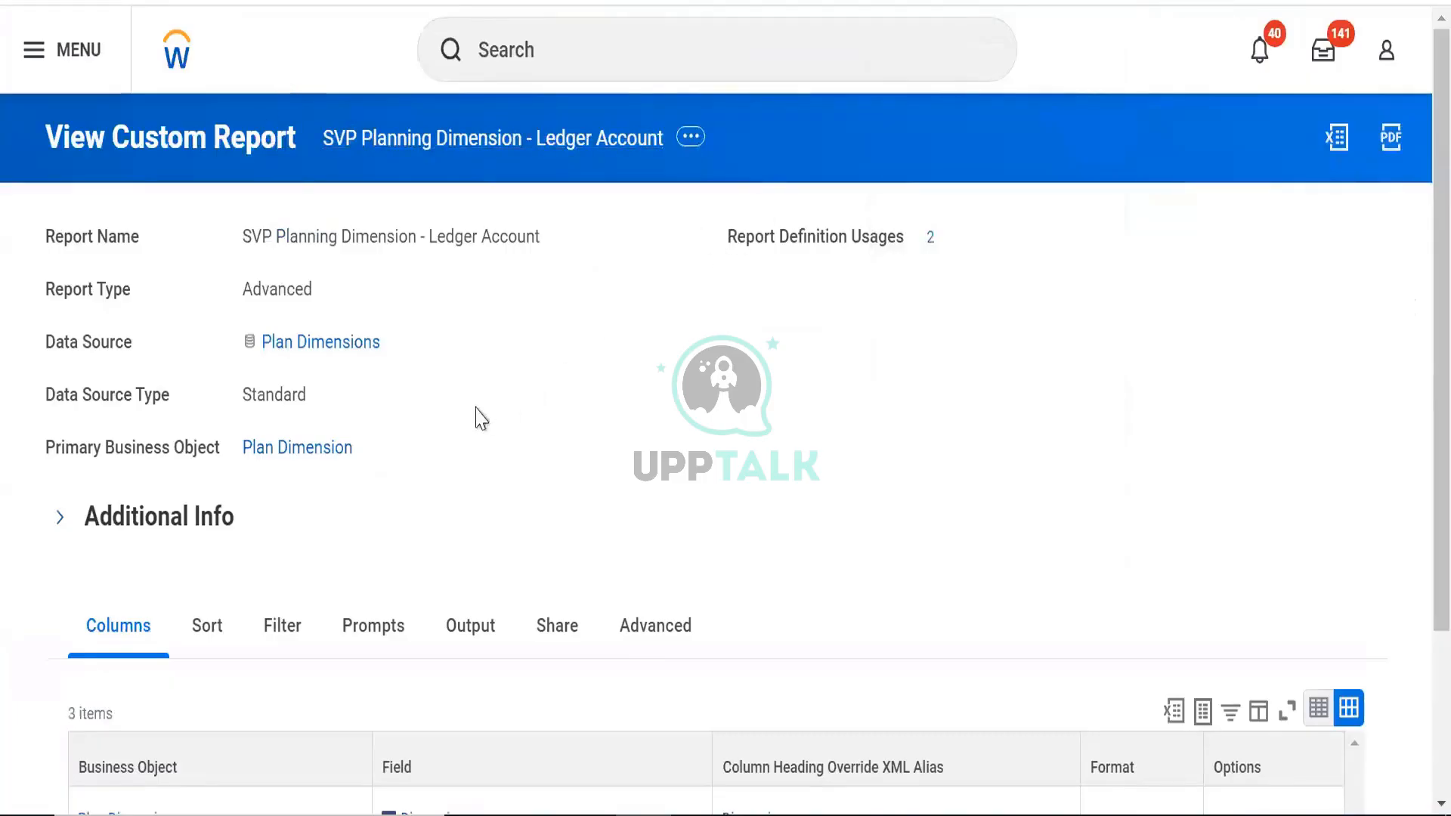
{"action": "scroll", "coordinate": [476, 418], "scroll_direction": "down", "scroll_amount": 3}
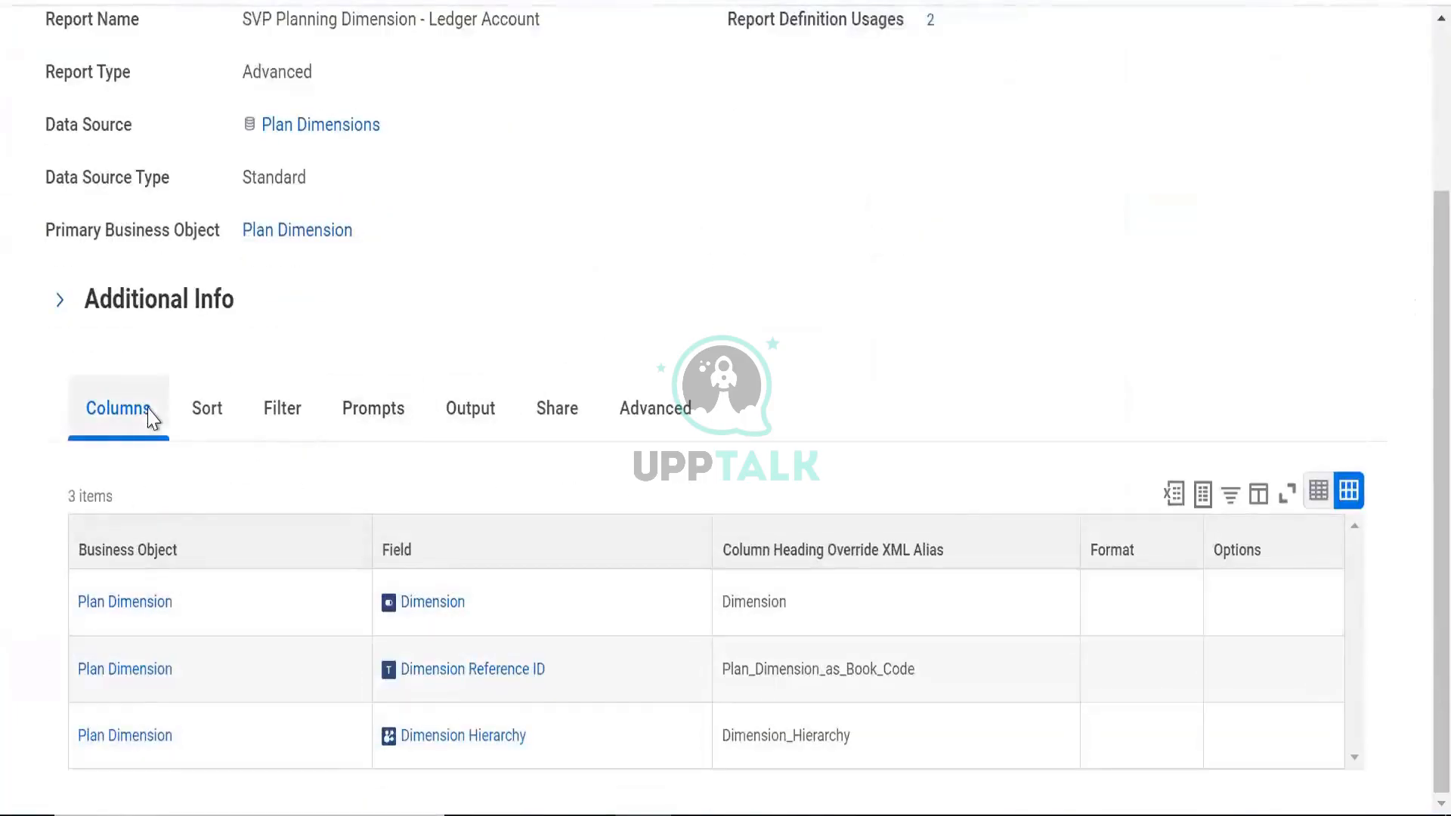
{"action": "scroll", "coordinate": [259, 288], "scroll_direction": "up", "scroll_amount": 3}
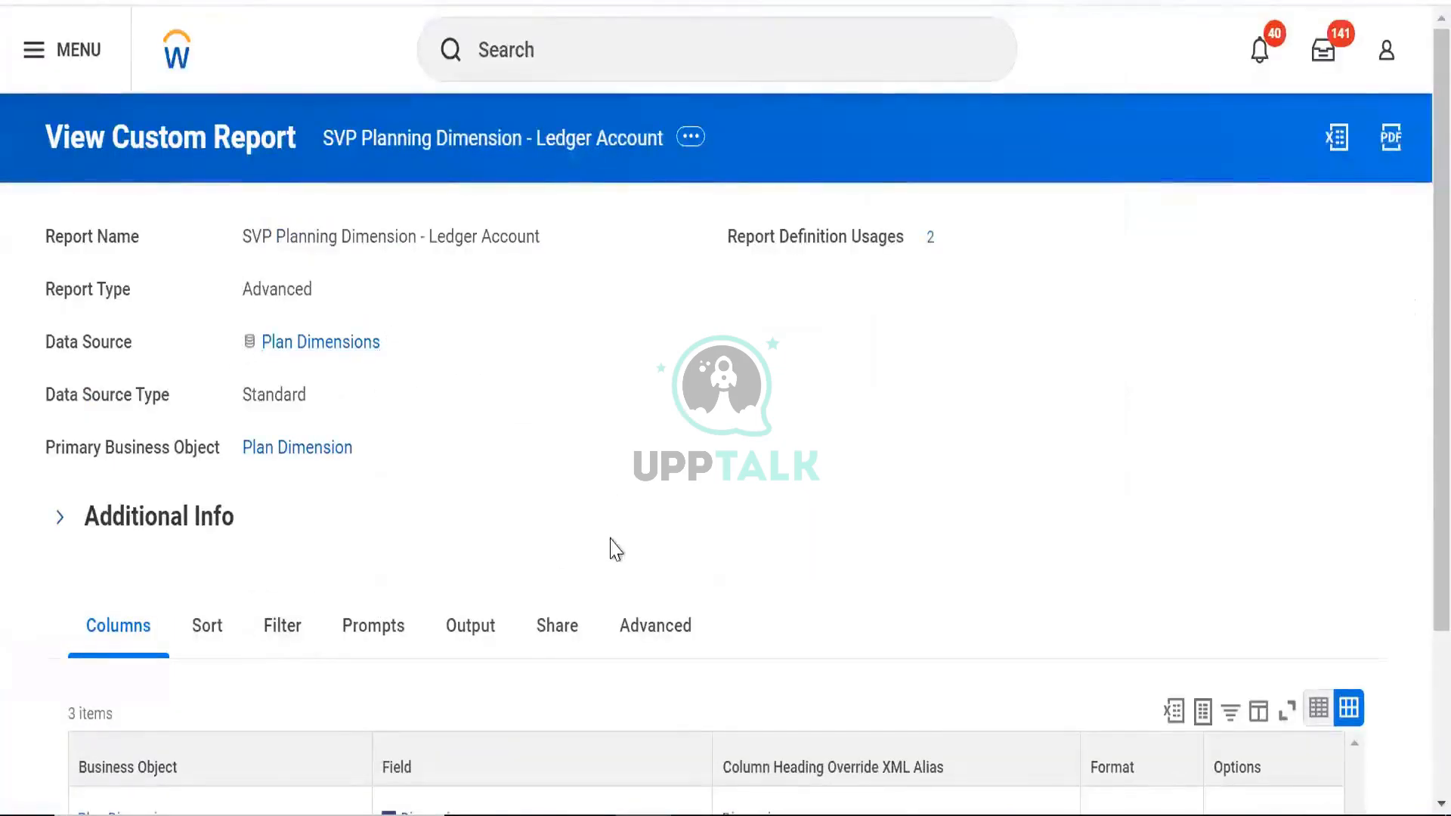
Examine the report's advanced options, including the web service, worksheets and Prism settings
{"action": "scroll", "coordinate": [650, 446], "scroll_direction": "down", "scroll_amount": 3}
{"action": "left_click", "coordinate": [641, 420]}
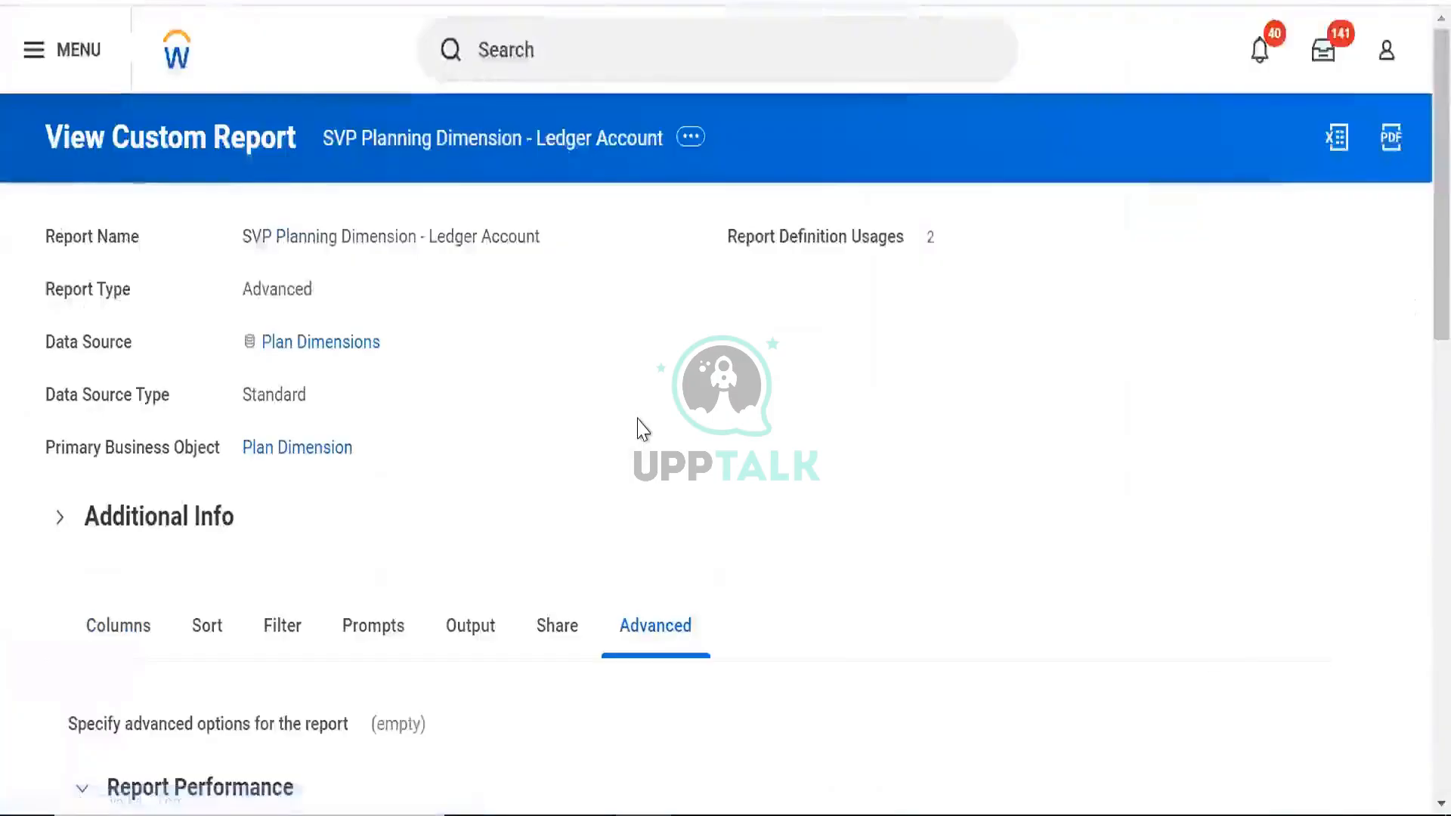
{"action": "scroll", "coordinate": [641, 424], "scroll_direction": "down", "scroll_amount": 15}
{"action": "scroll", "coordinate": [641, 428], "scroll_direction": "down", "scroll_amount": 1}
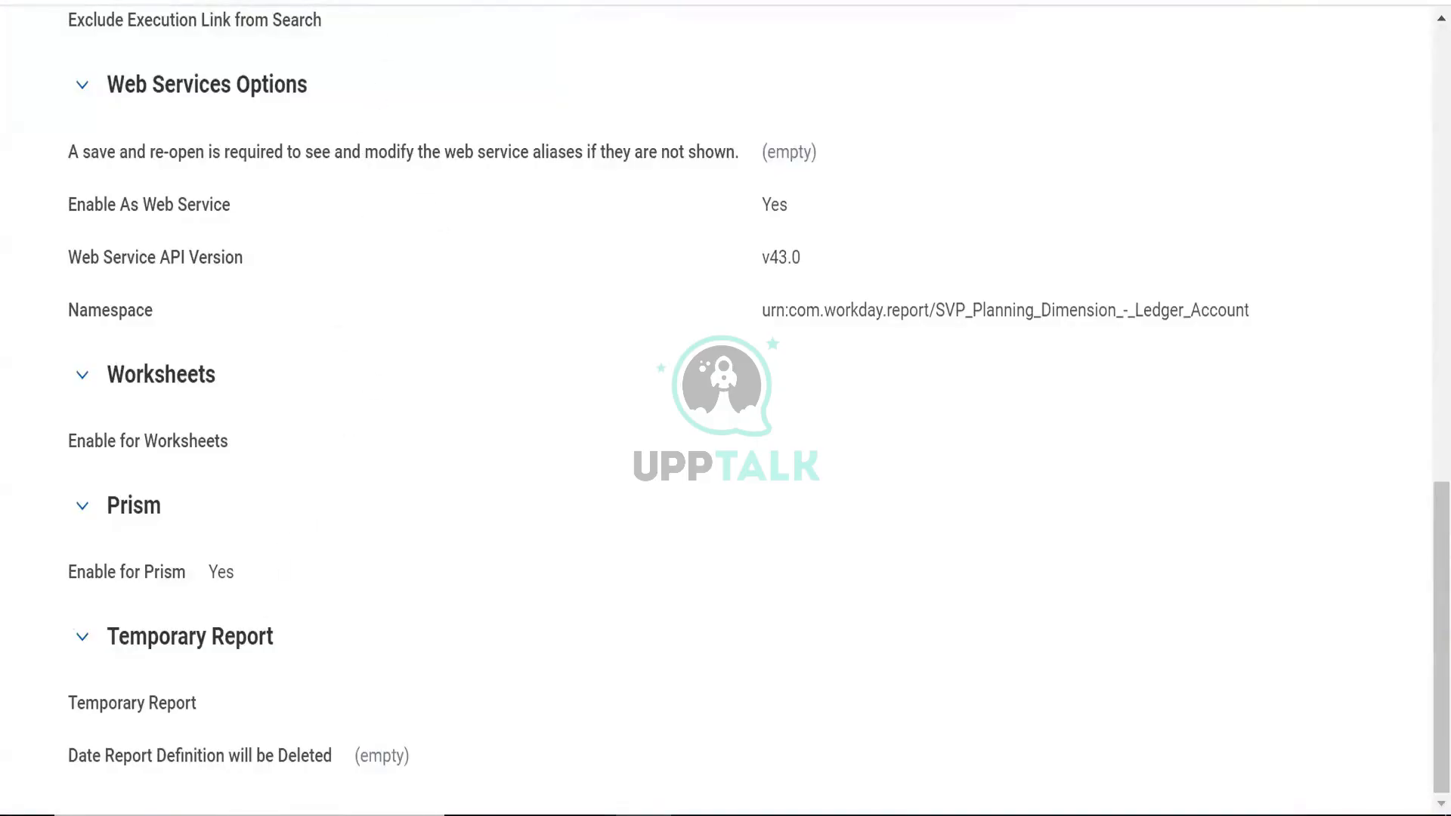
{"action": "scroll", "coordinate": [399, 242], "scroll_direction": "up", "scroll_amount": 12}
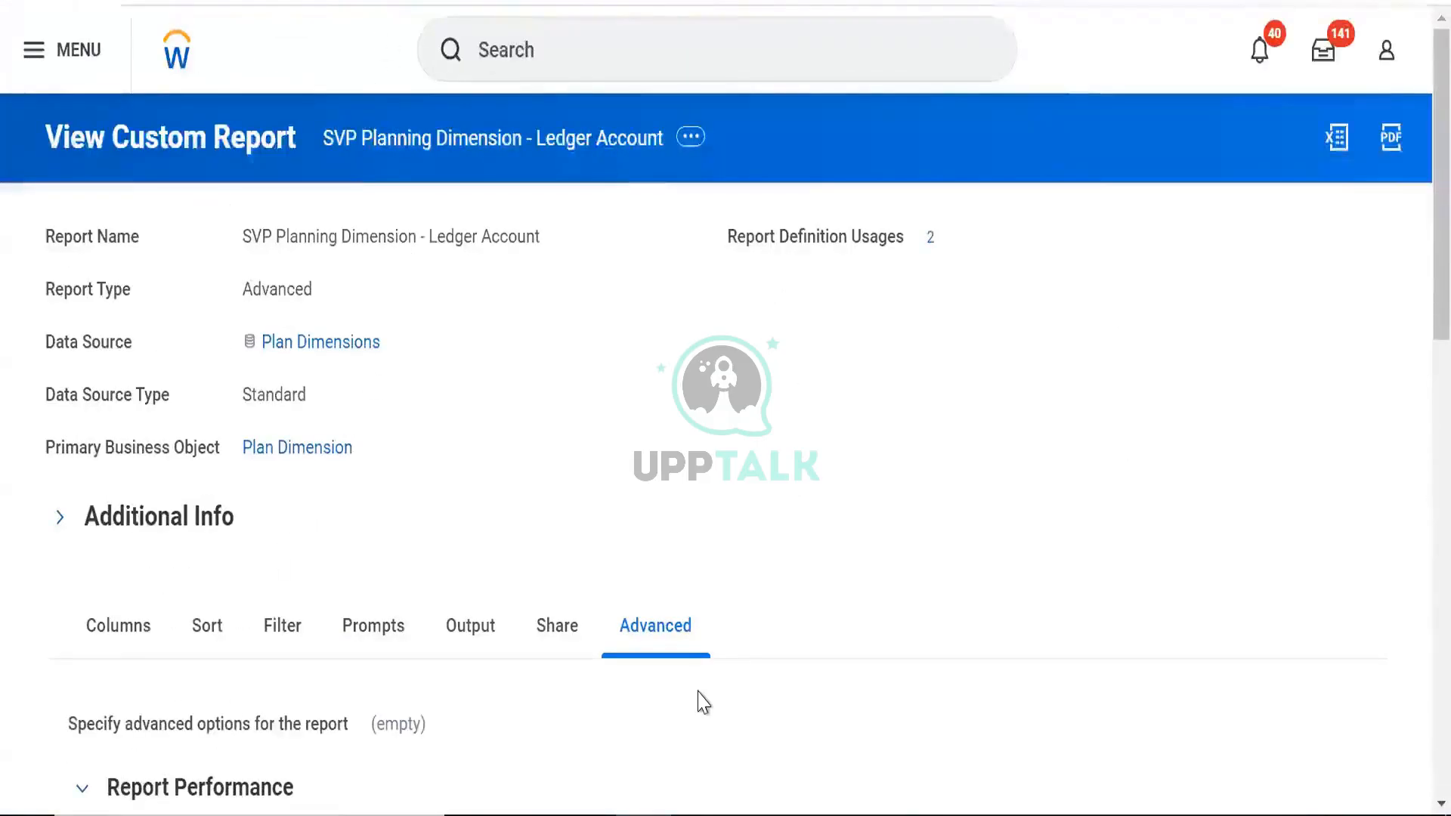
Return to the report's columns and copy the report name as text
{"action": "left_click", "coordinate": [119, 648]}
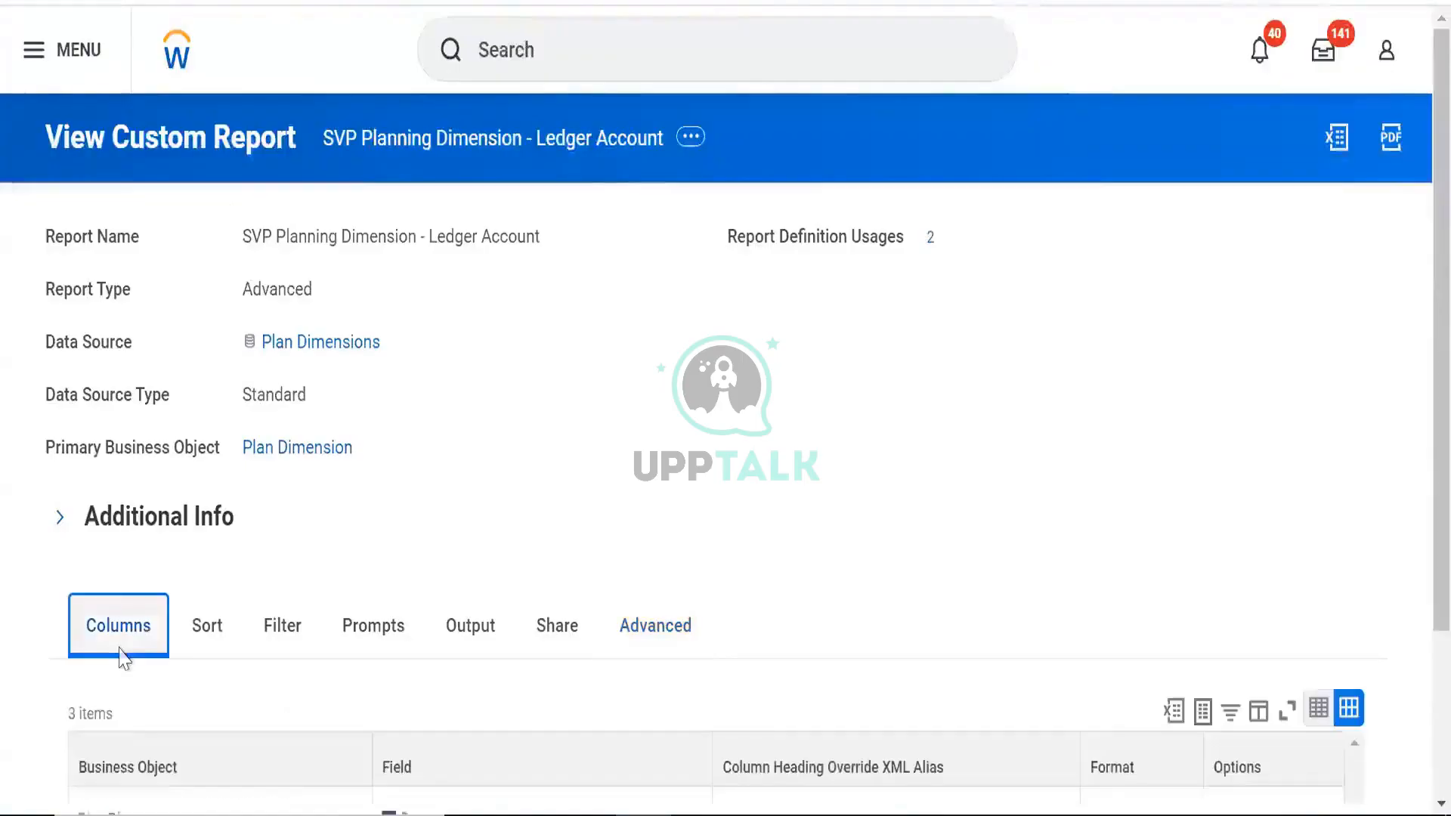
{"action": "scroll", "coordinate": [350, 383], "scroll_direction": "down", "scroll_amount": 3}
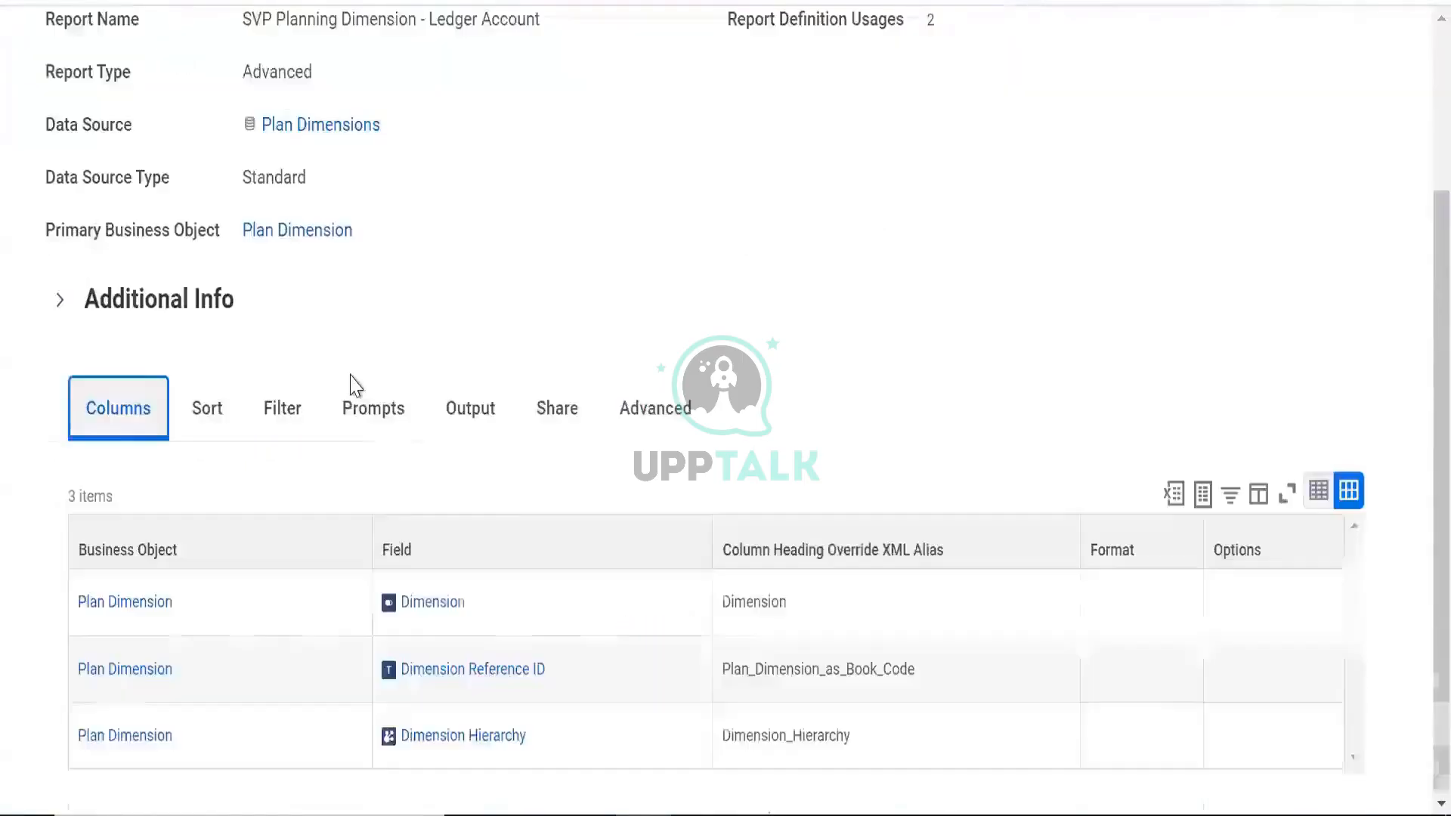
{"action": "scroll", "coordinate": [432, 157], "scroll_direction": "up", "scroll_amount": 3}
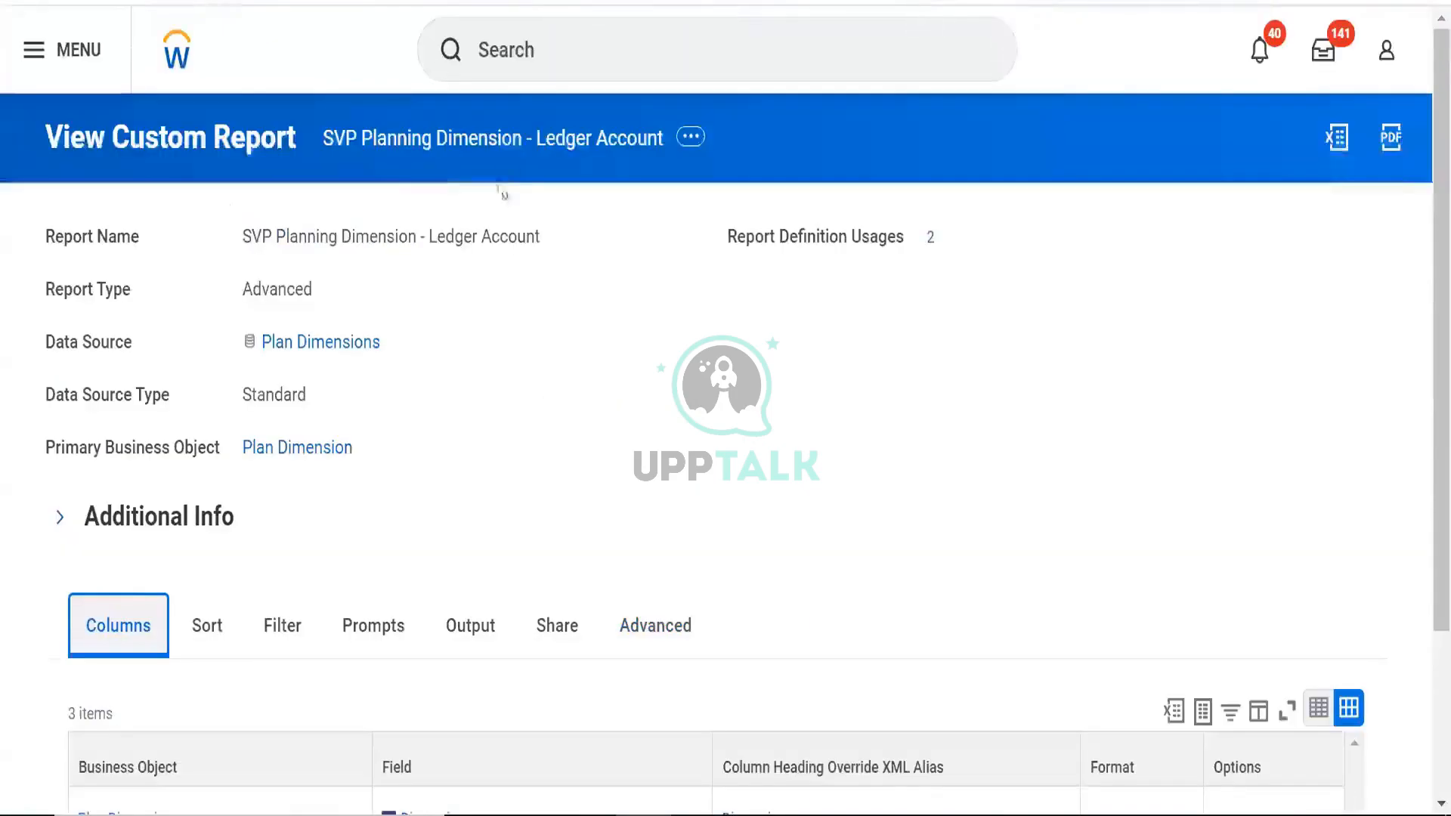
{"action": "right_click", "coordinate": [503, 146]}
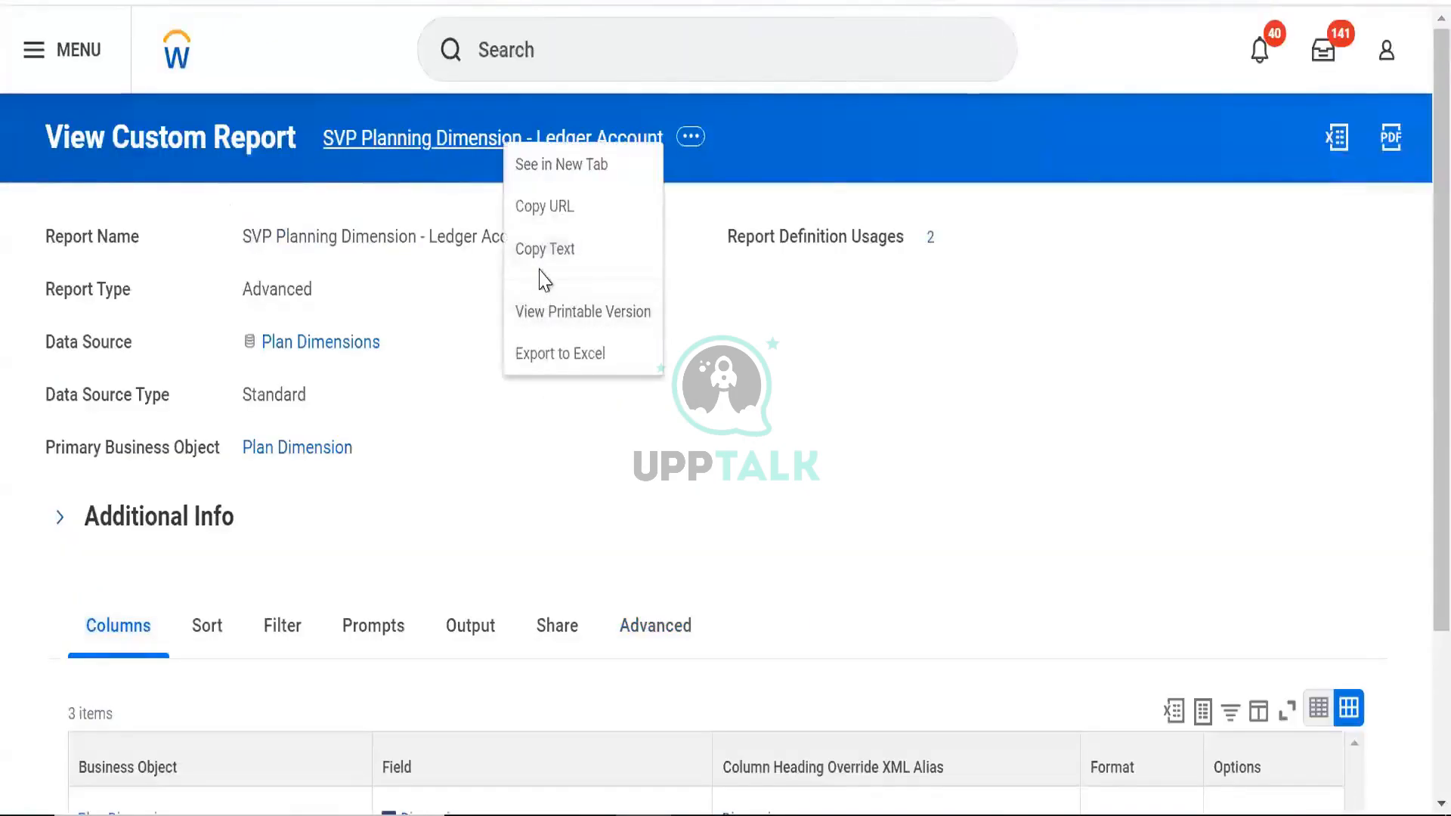
{"action": "left_click", "coordinate": [544, 245]}
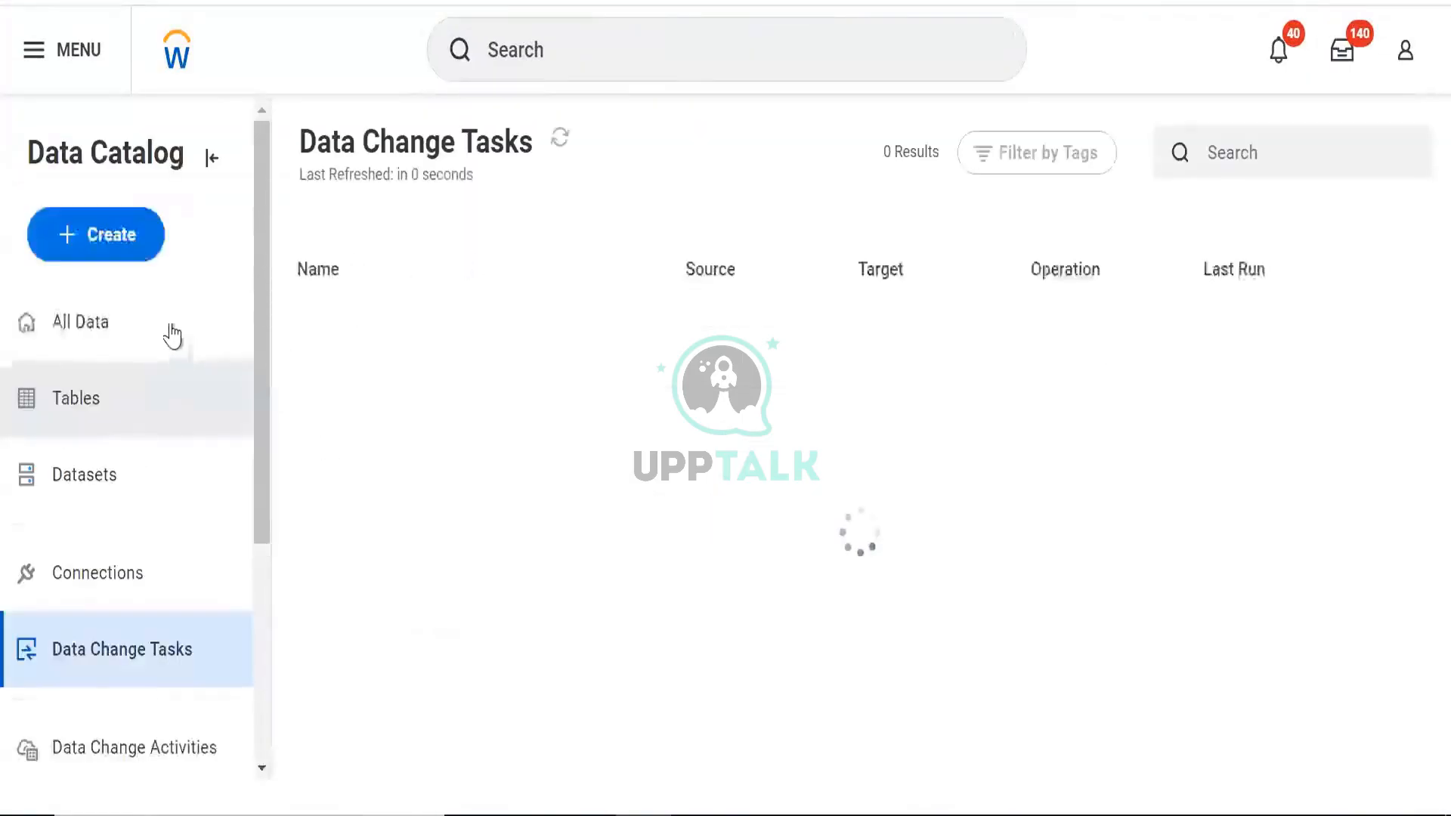
Start a base dataset from a custom report in the Data Catalog, using SVP Planning Dimension - Ledger Account as the custom report
{"action": "left_click", "coordinate": [108, 243]}
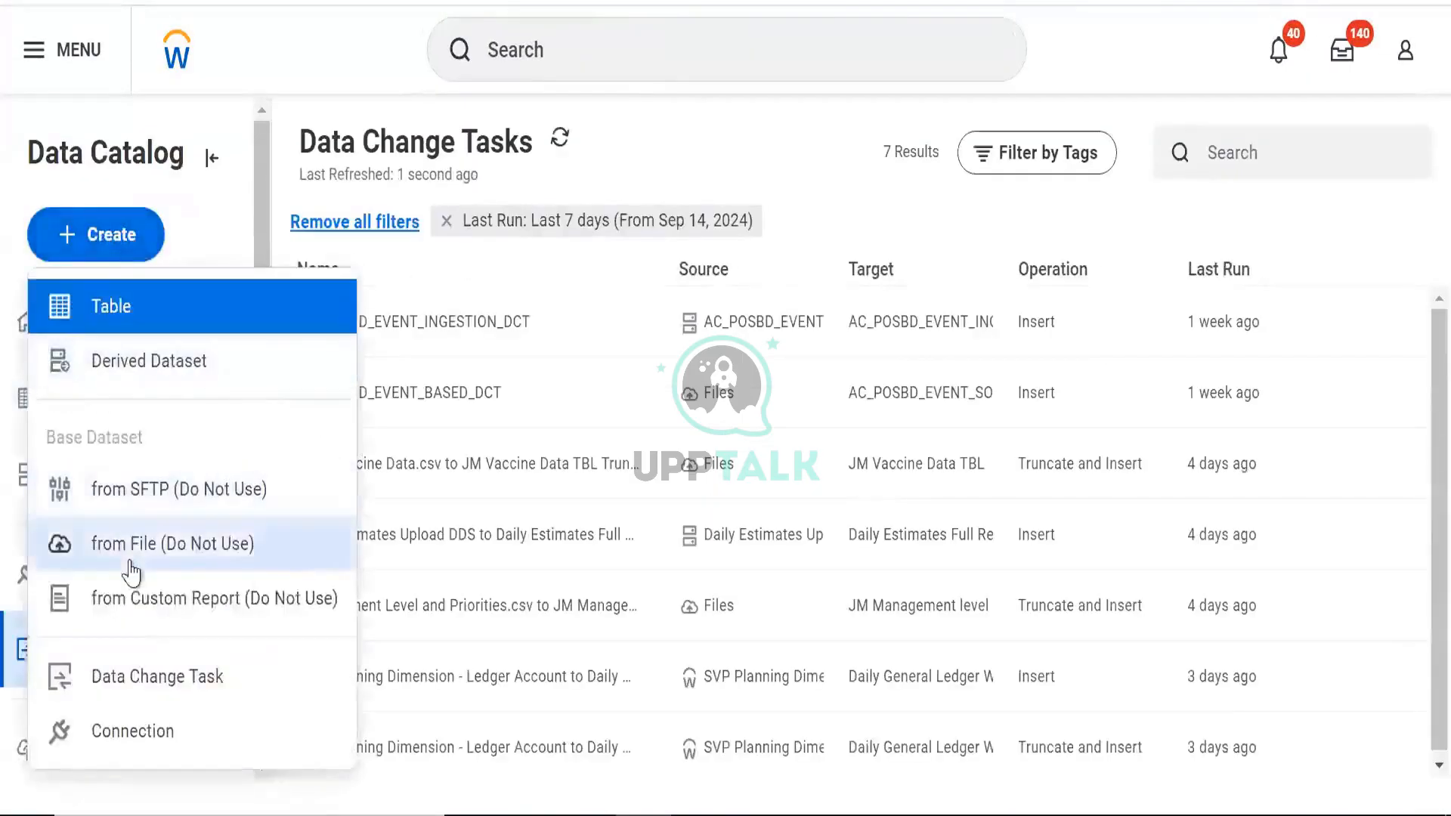
{"action": "left_click", "coordinate": [130, 590]}
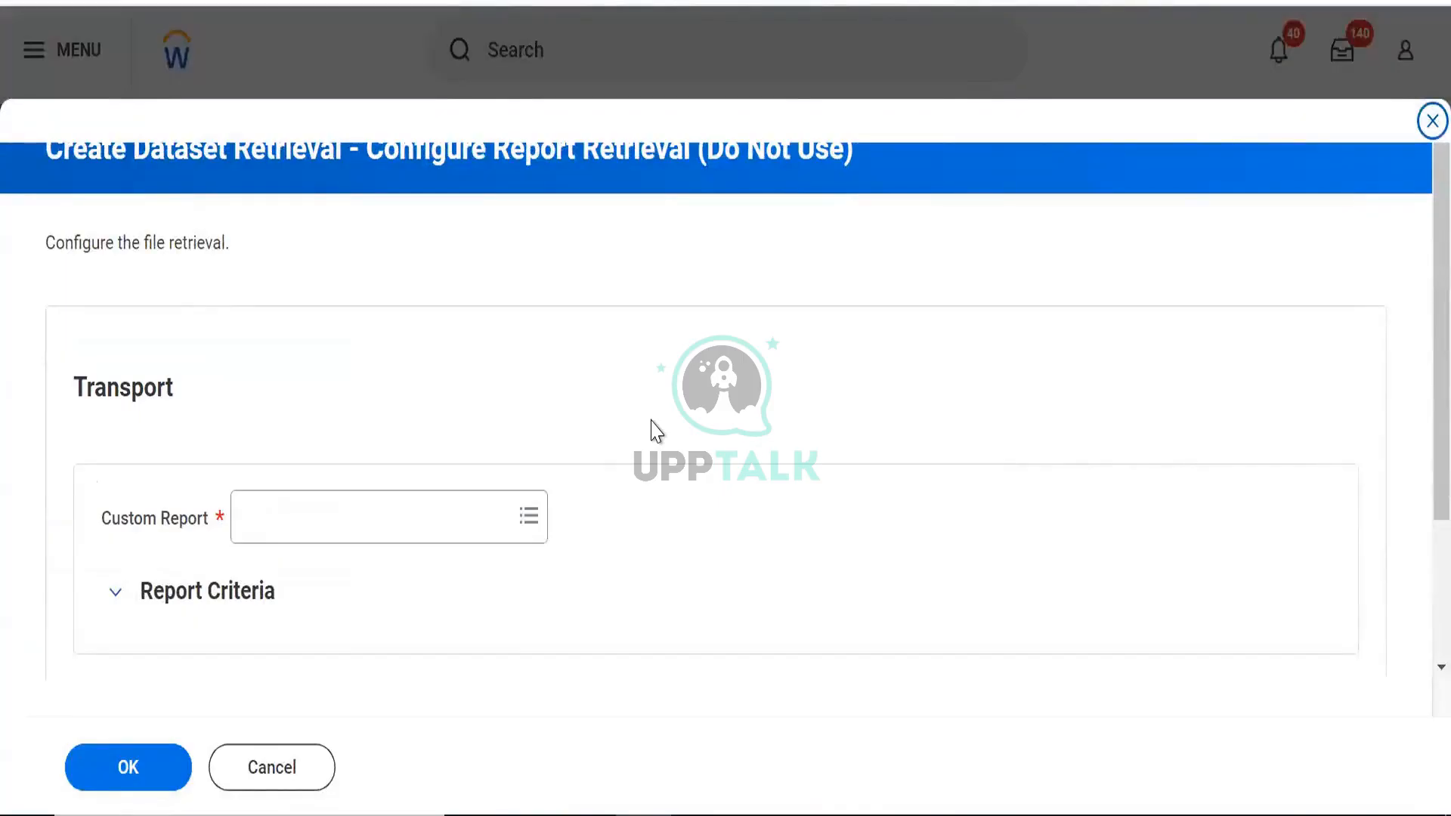
{"action": "left_click", "coordinate": [340, 506]}
{"action": "type", "text": "SVP Planning Dimension - Ledger Account"}
{"action": "key", "text": "Return"}
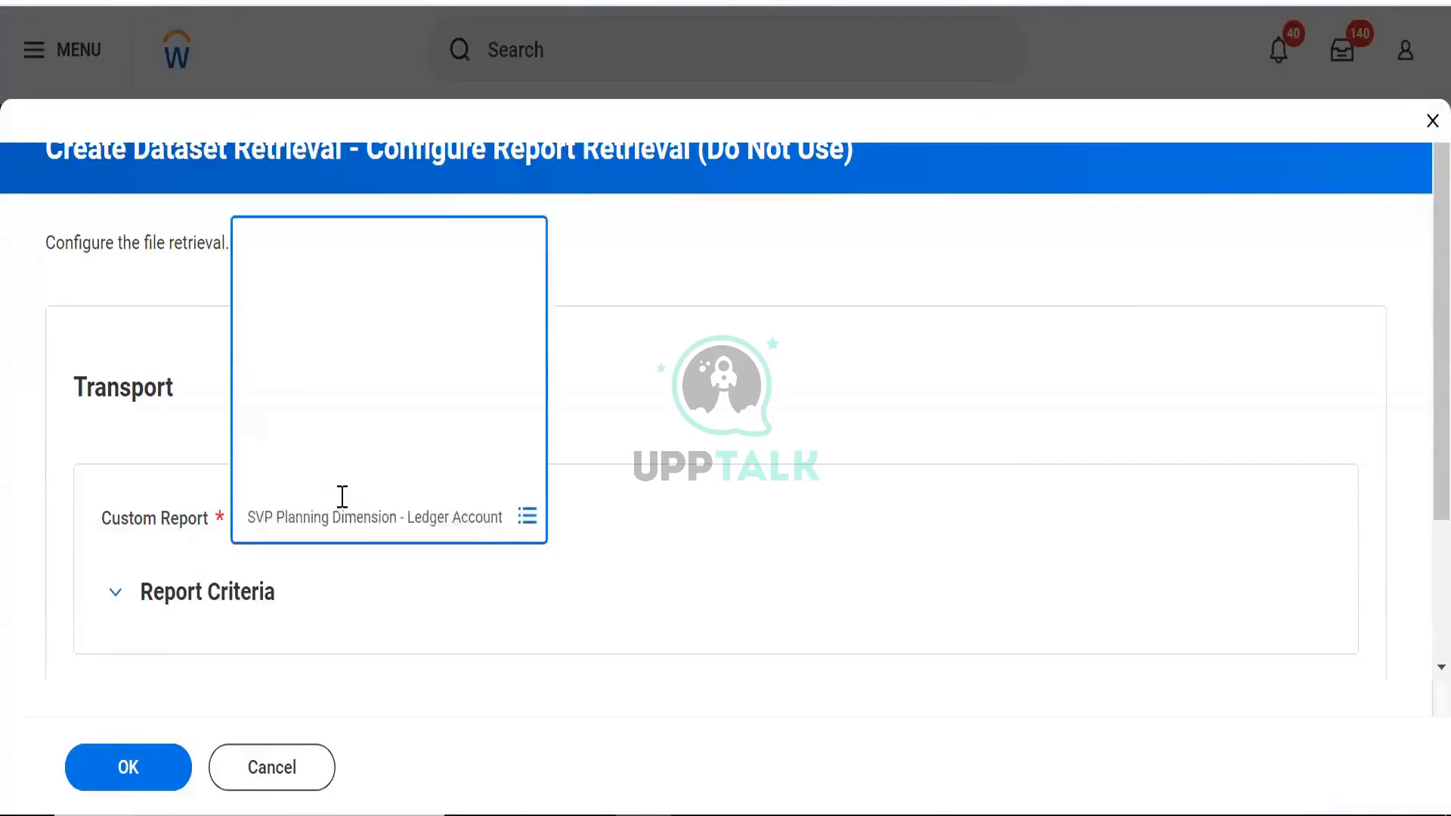
{"action": "scroll", "coordinate": [360, 459], "scroll_direction": "down", "scroll_amount": 4}
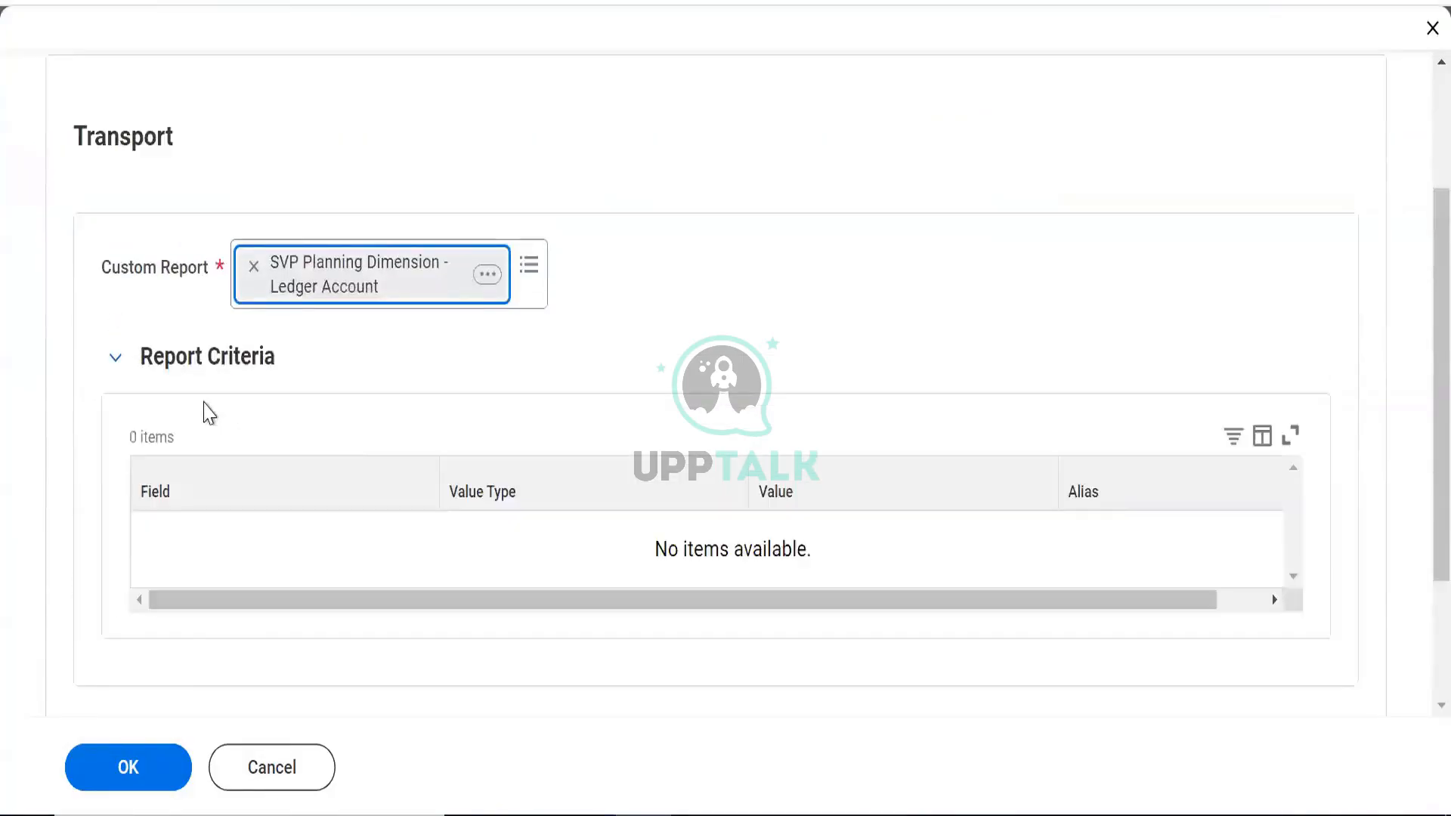
{"action": "scroll", "coordinate": [279, 361], "scroll_direction": "down", "scroll_amount": 3}
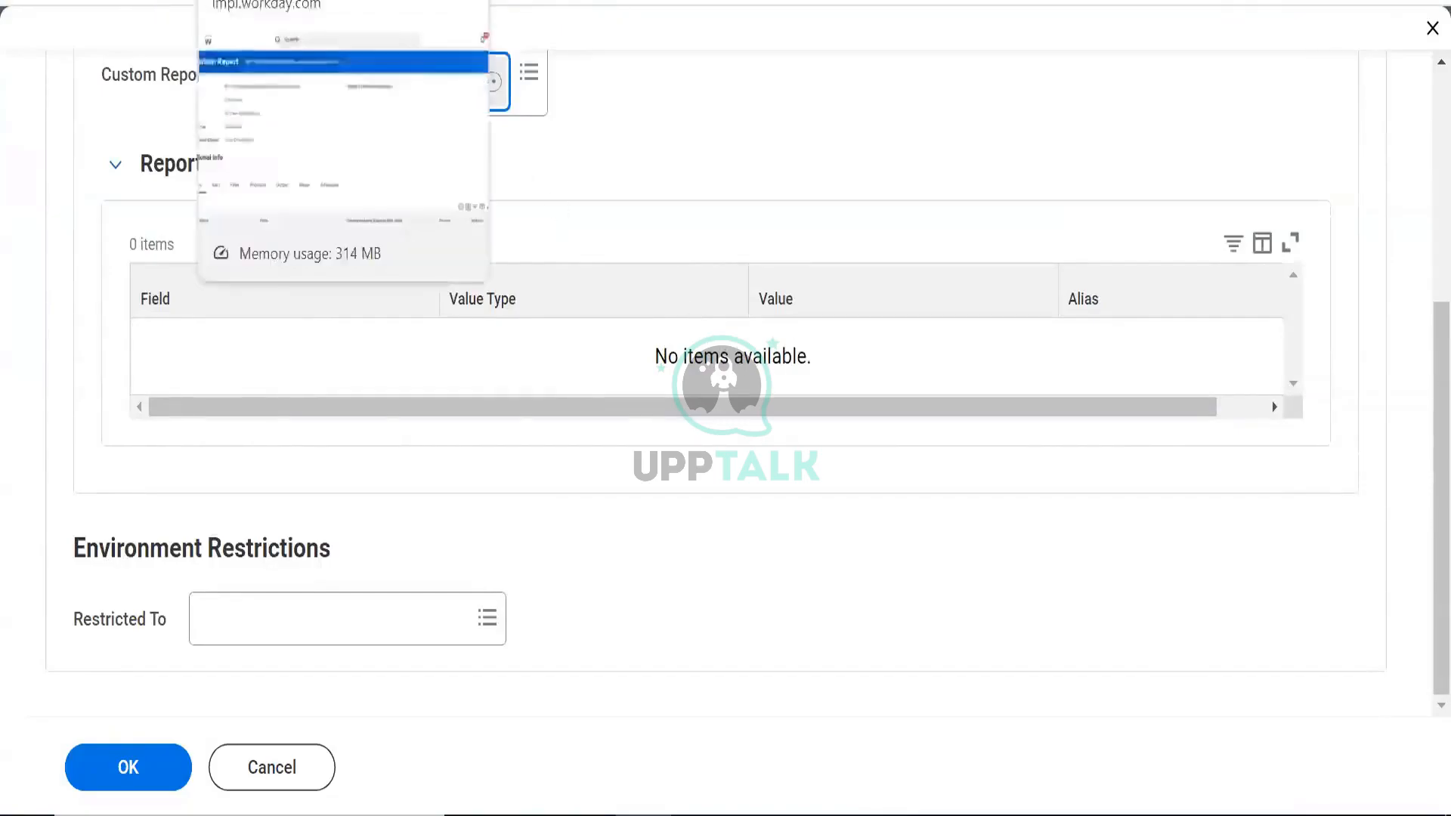
Switch to the report definition and review its filter and prompt defaults, including default types and values
{"action": "left_click", "coordinate": [302, 2]}
{"action": "scroll", "coordinate": [418, 496], "scroll_direction": "down", "scroll_amount": 3}
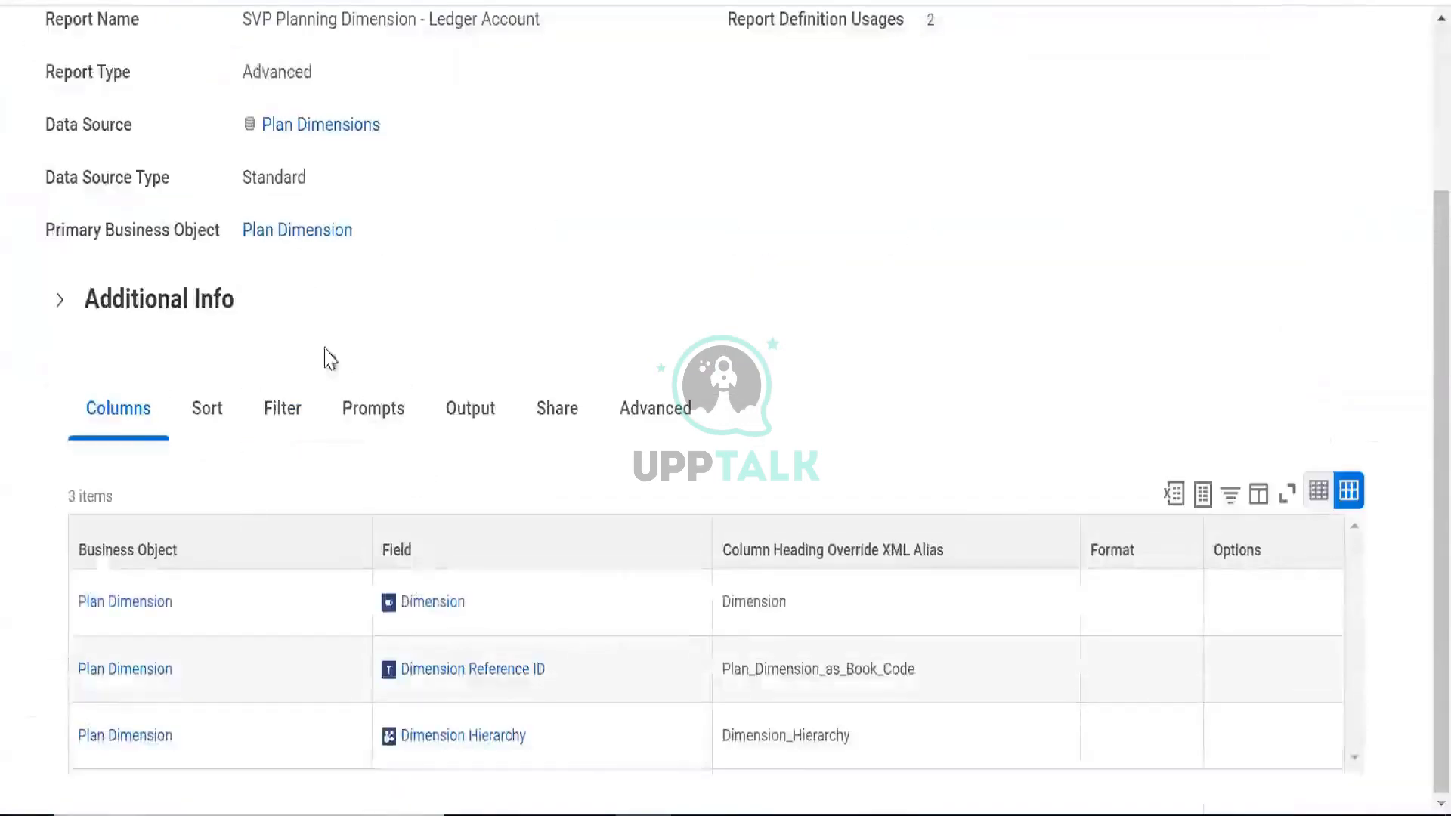
{"action": "left_click", "coordinate": [282, 427]}
{"action": "left_click", "coordinate": [381, 435]}
{"action": "scroll", "coordinate": [641, 355], "scroll_direction": "down", "scroll_amount": 2}
{"action": "scroll", "coordinate": [641, 355], "scroll_direction": "down", "scroll_amount": 5}
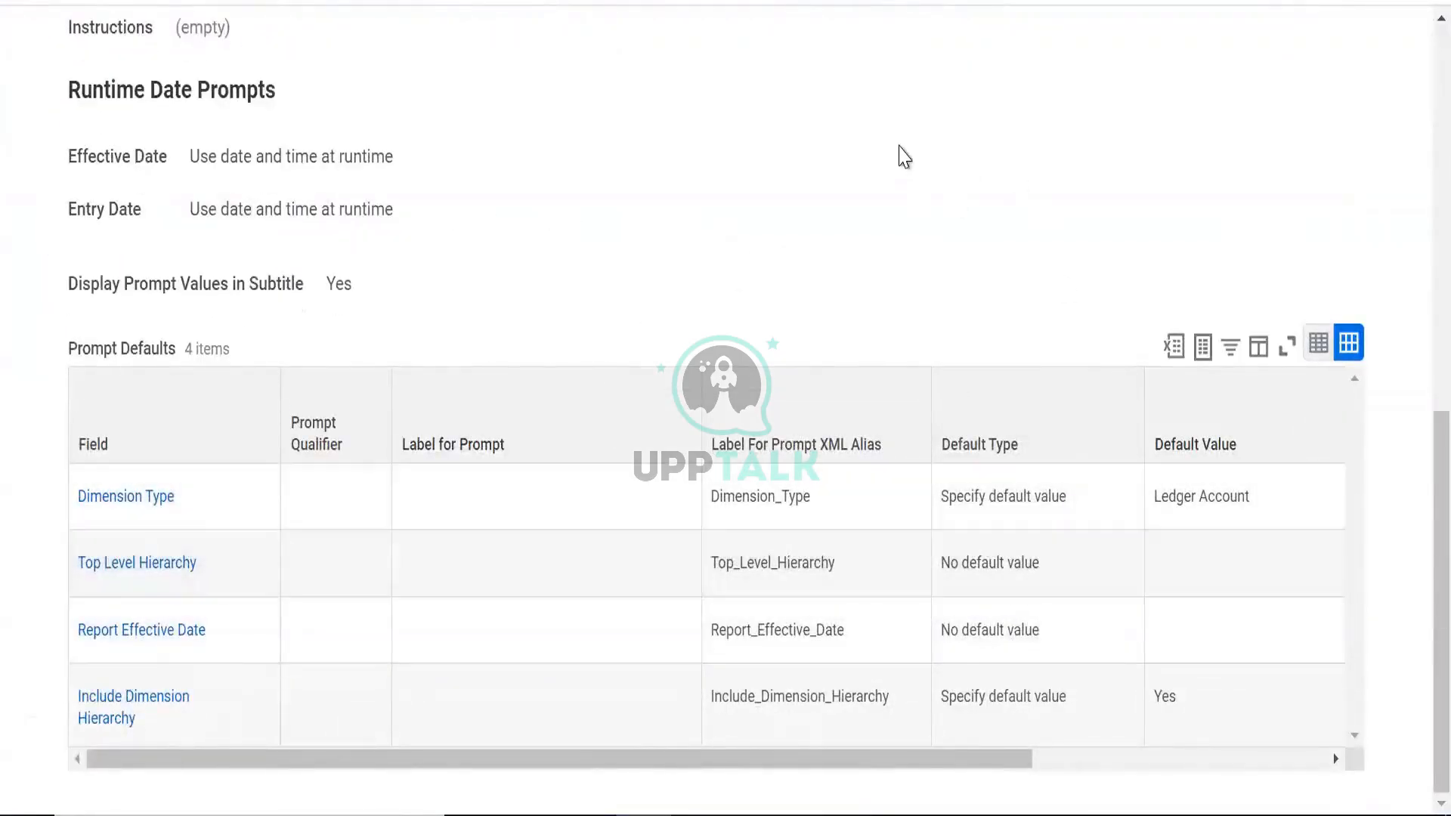
{"action": "scroll", "coordinate": [745, 496], "scroll_direction": "right", "scroll_amount": 5}
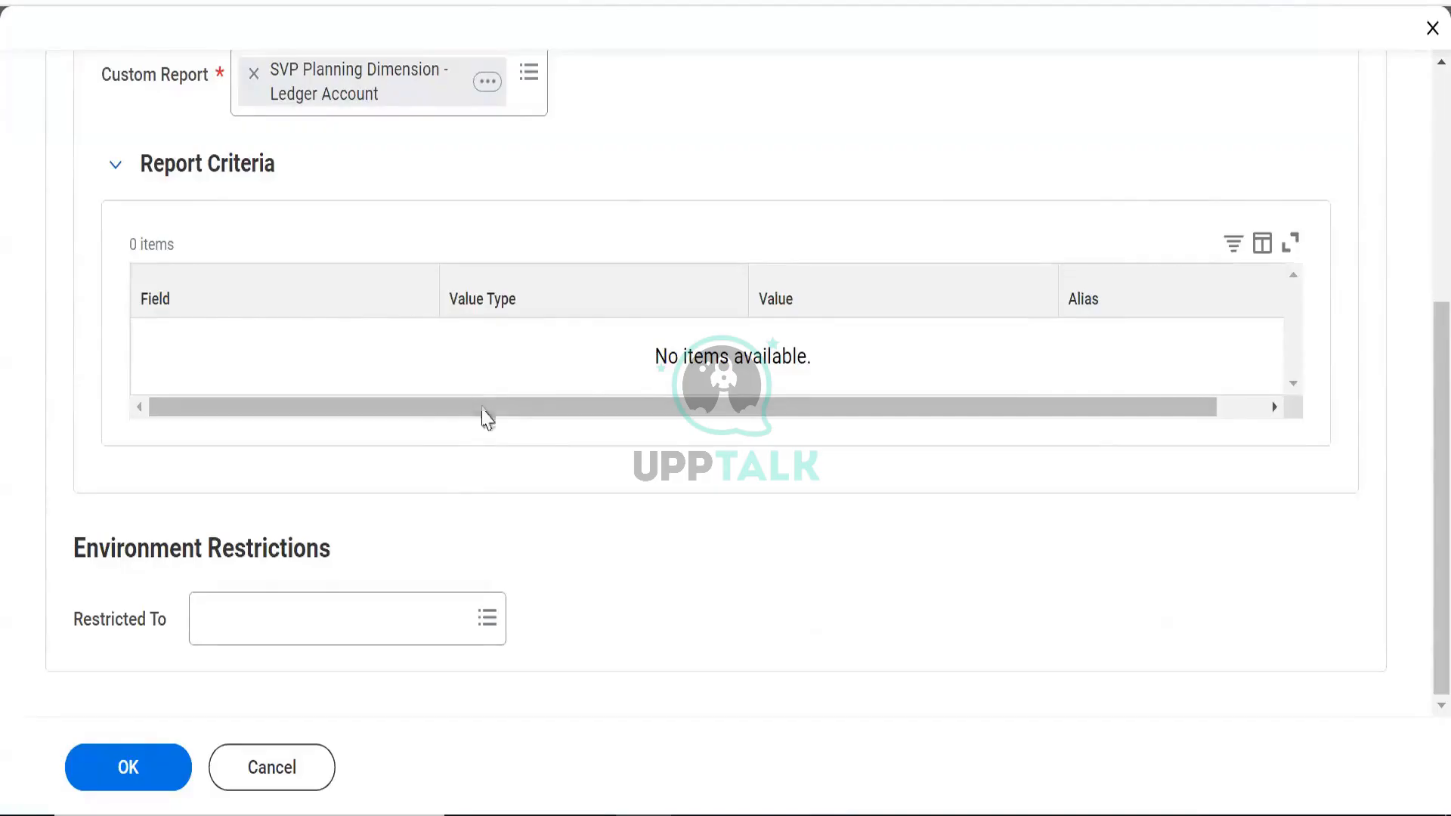
Decline restoring the recovered session and compare the report's prompt defaults with the dataset retrieval's report criteria
{"action": "left_click_drag", "start_coordinate": [511, 424], "coordinate": [651, 453]}
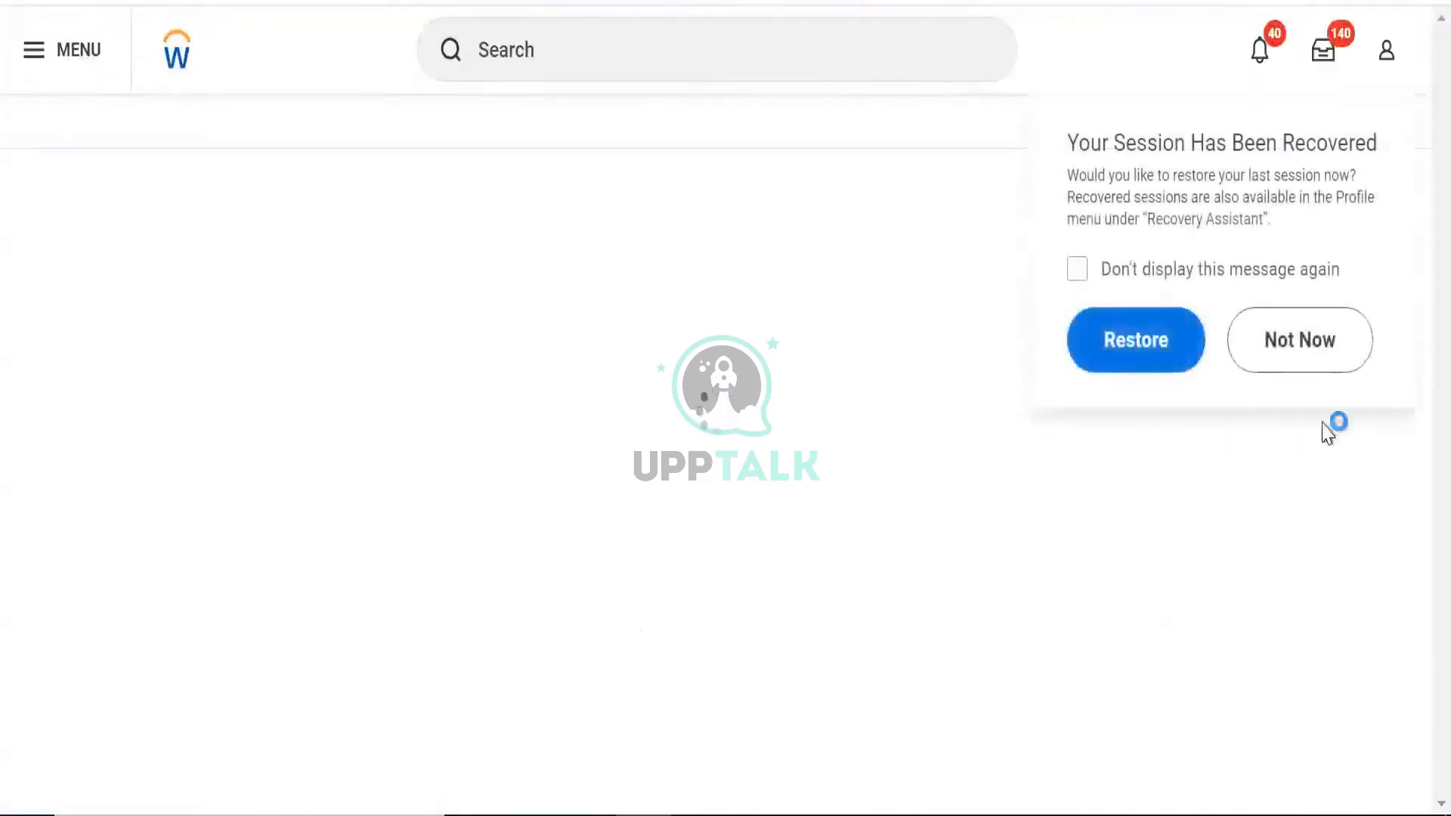
{"action": "left_click", "coordinate": [1361, 337]}
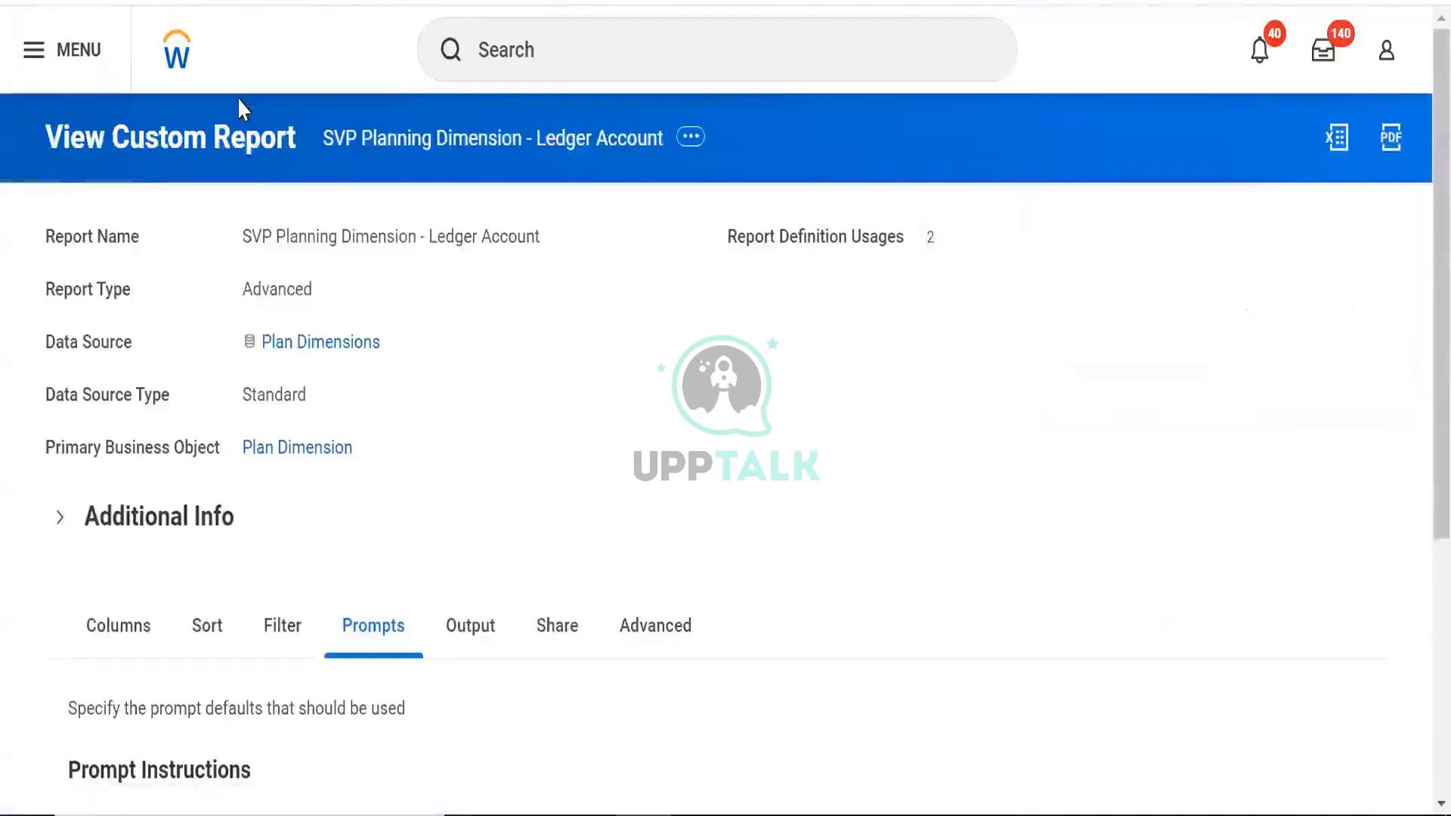
{"action": "scroll", "coordinate": [307, 285], "scroll_direction": "down", "scroll_amount": 10}
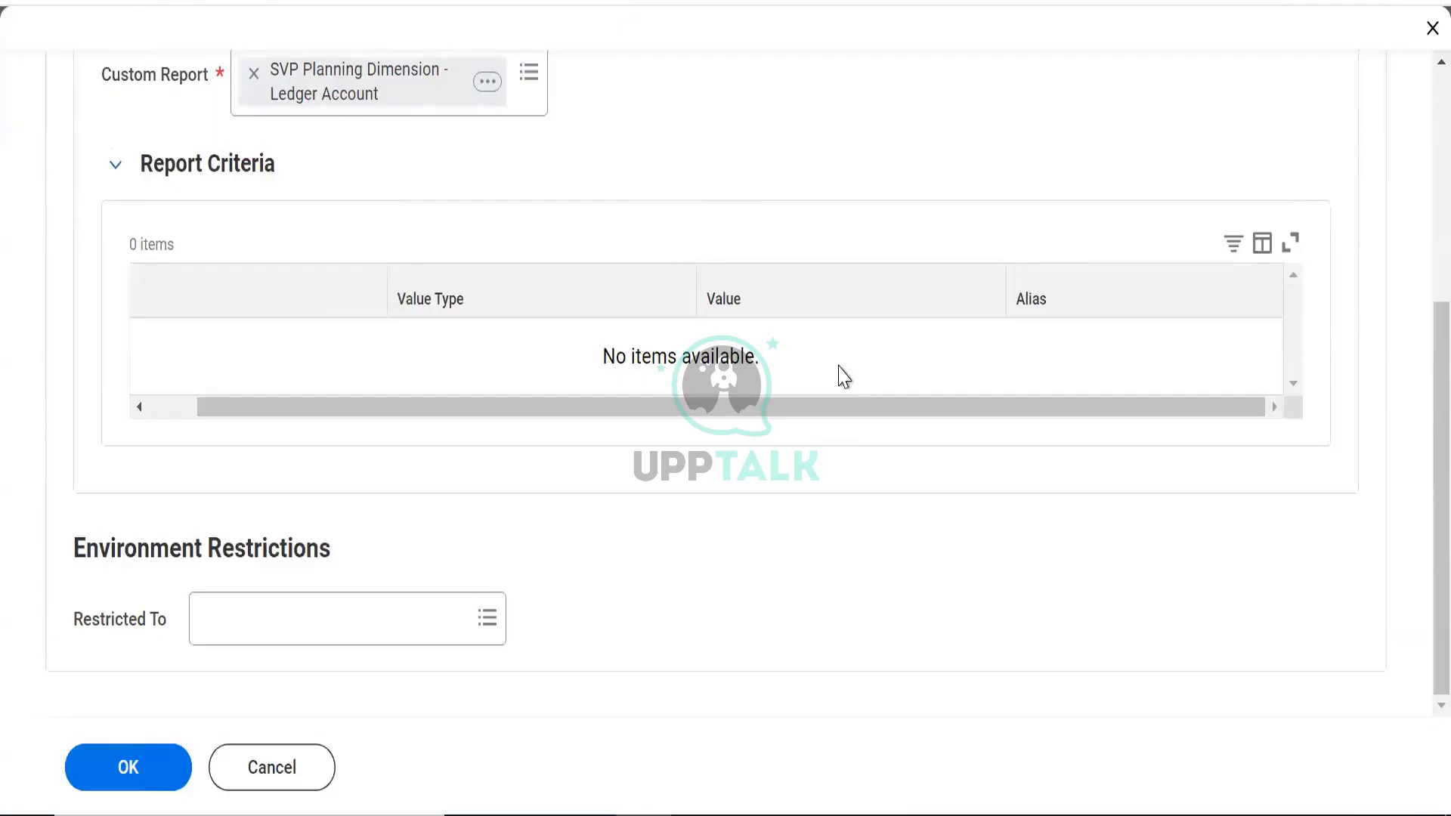
{"action": "left_click_drag", "start_coordinate": [848, 409], "coordinate": [560, 369]}
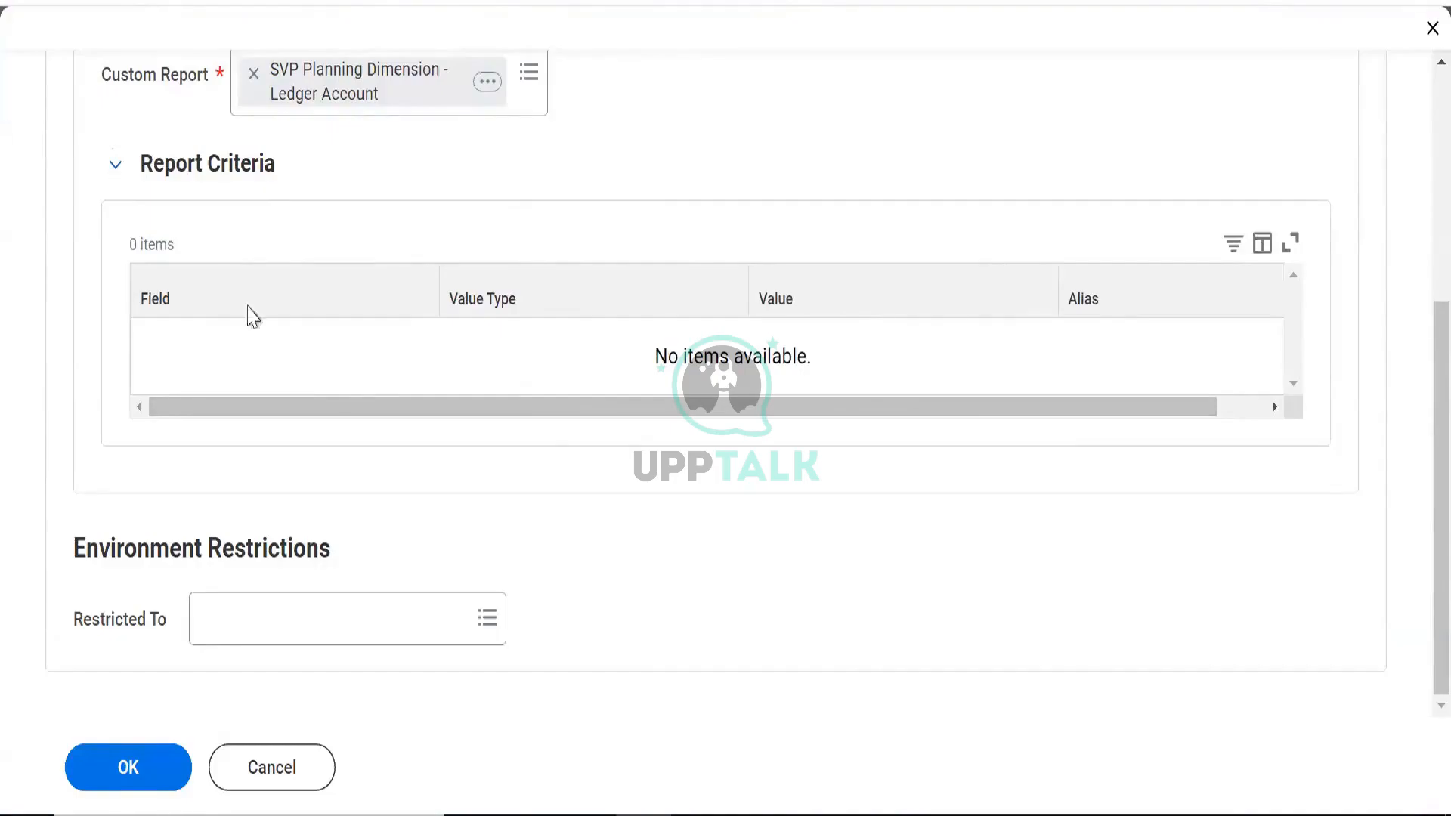
{"action": "scroll", "coordinate": [207, 272], "scroll_direction": "up", "scroll_amount": 5}
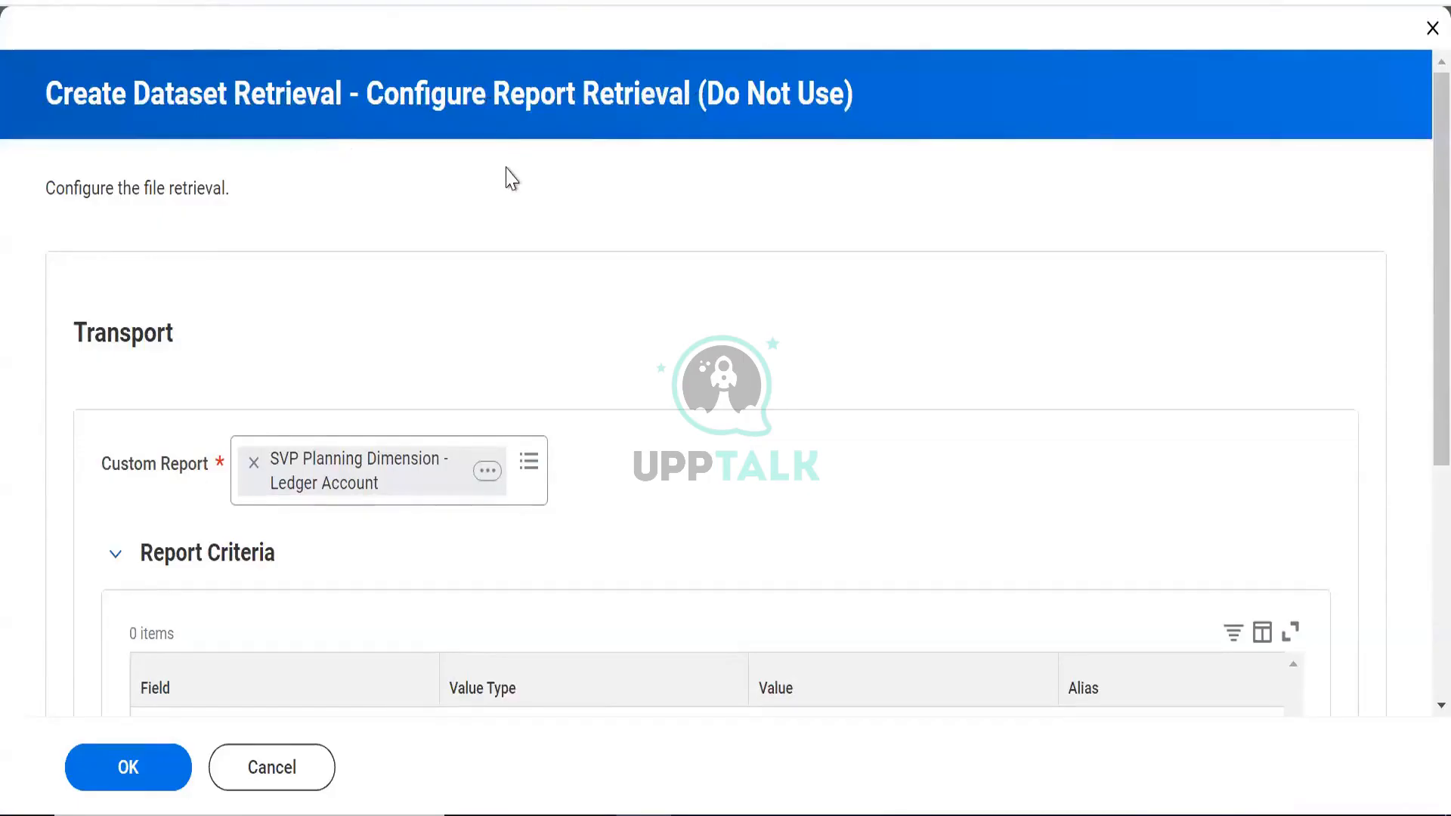
{"action": "scroll", "coordinate": [506, 176], "scroll_direction": "down", "scroll_amount": 5}
{"action": "scroll", "coordinate": [506, 177], "scroll_direction": "up", "scroll_amount": 2}
{"action": "scroll", "coordinate": [510, 177], "scroll_direction": "down", "scroll_amount": 2}
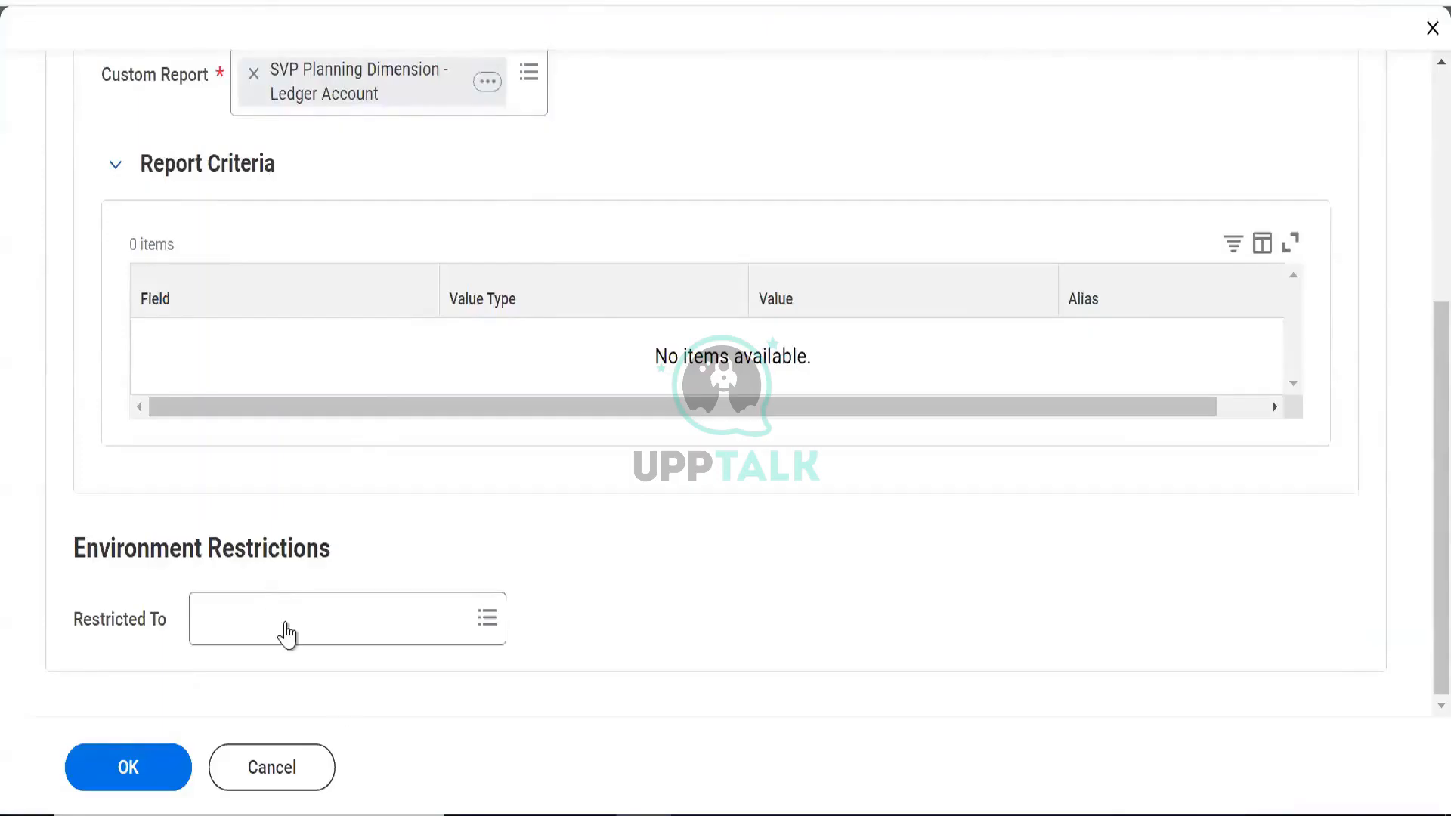
Restrict the dataset retrieval to the Sandbox environment only, leaving Implementation unselected
{"action": "left_click", "coordinate": [288, 633]}
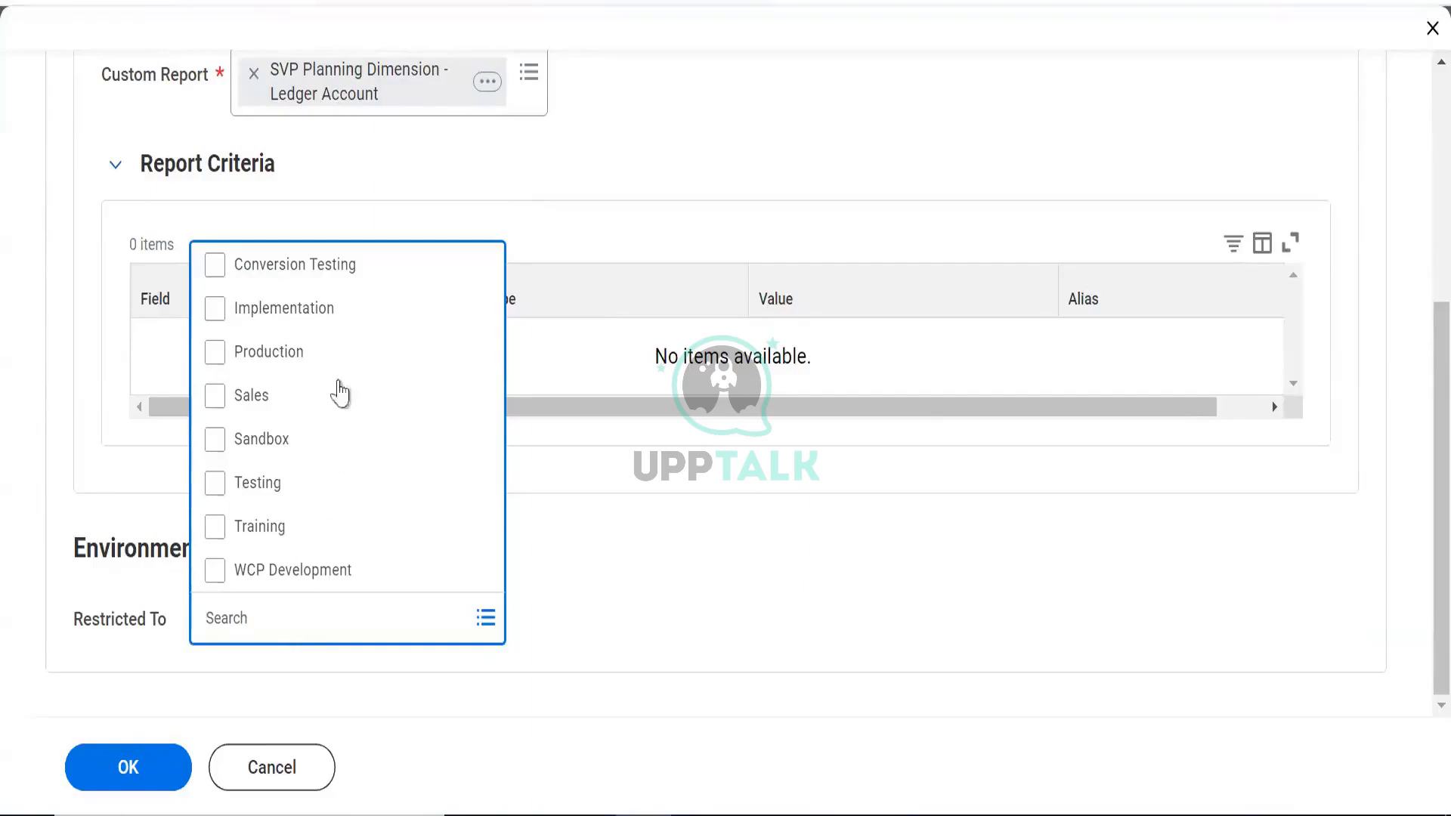
{"action": "left_click", "coordinate": [214, 312]}
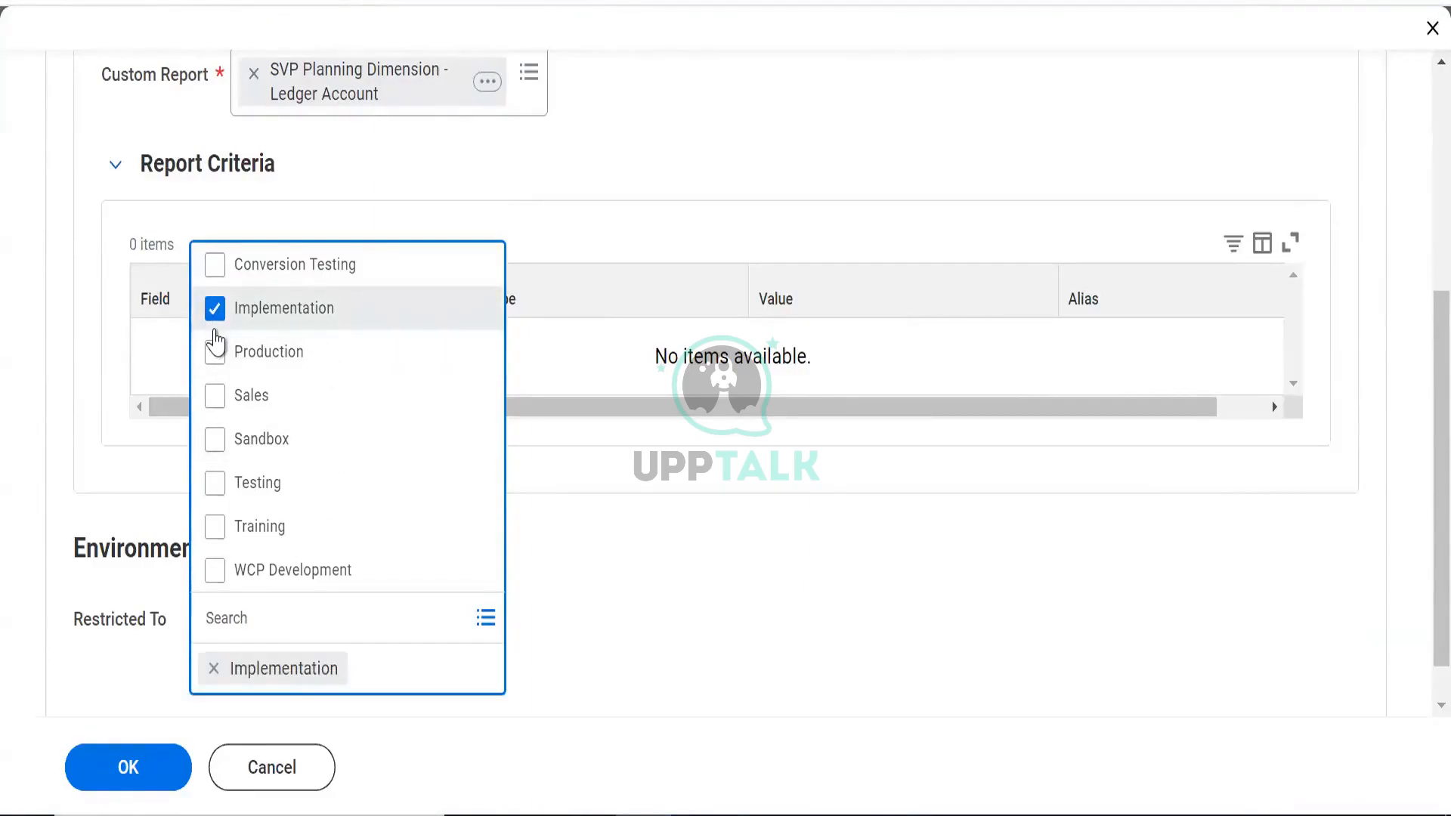
{"action": "key", "text": "Up"}
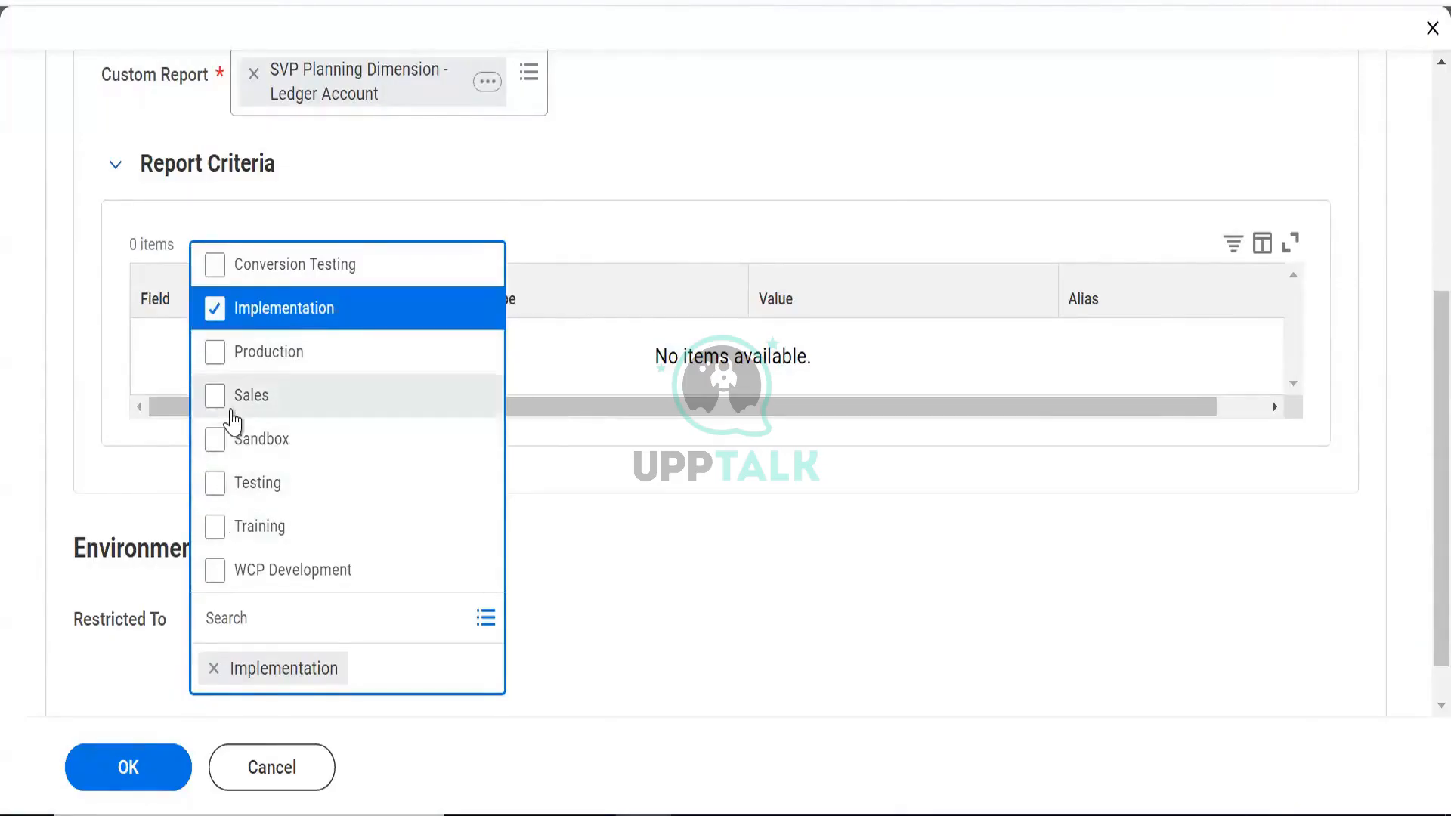
{"action": "left_click", "coordinate": [217, 444]}
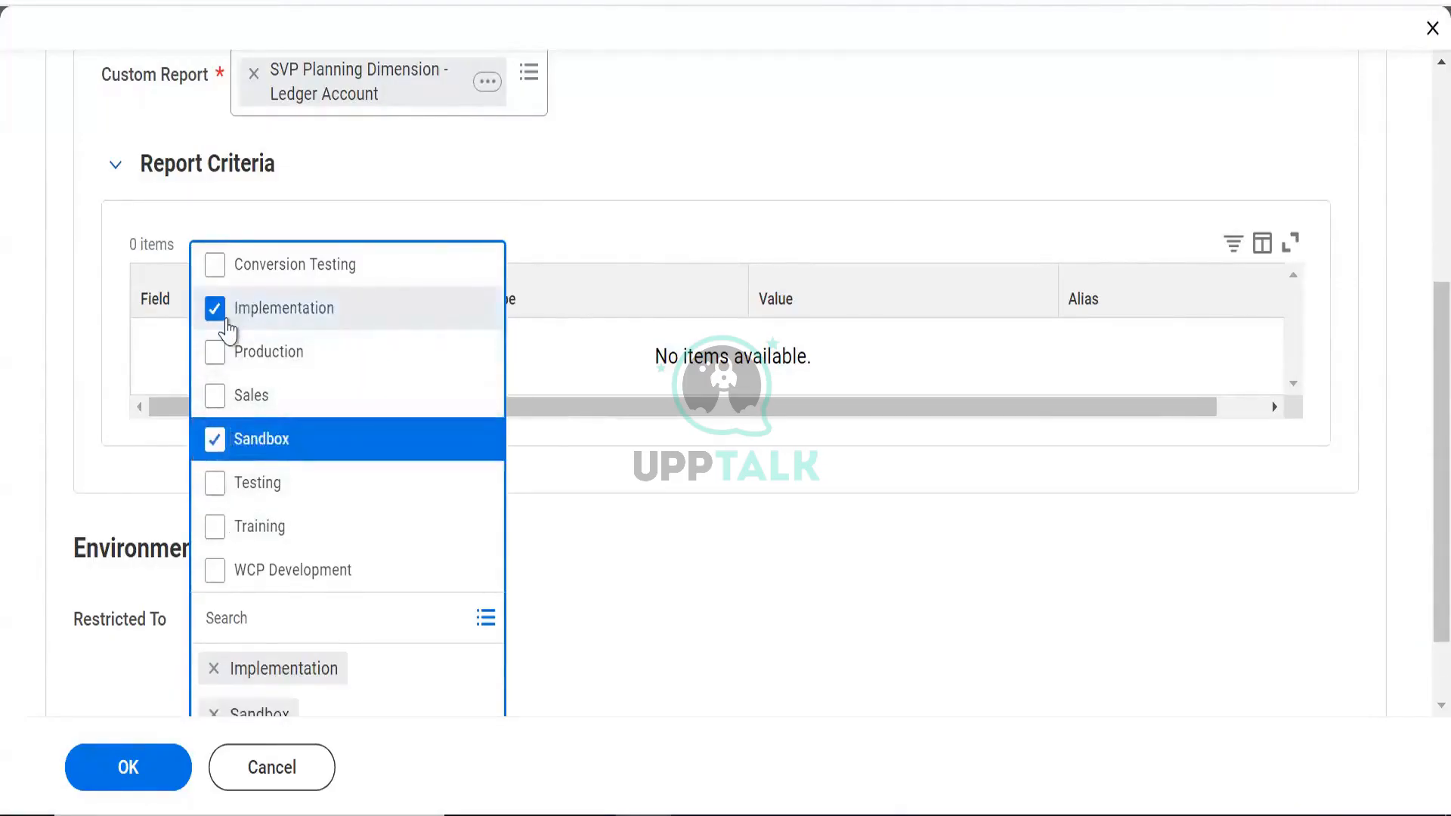
{"action": "left_click", "coordinate": [217, 311]}
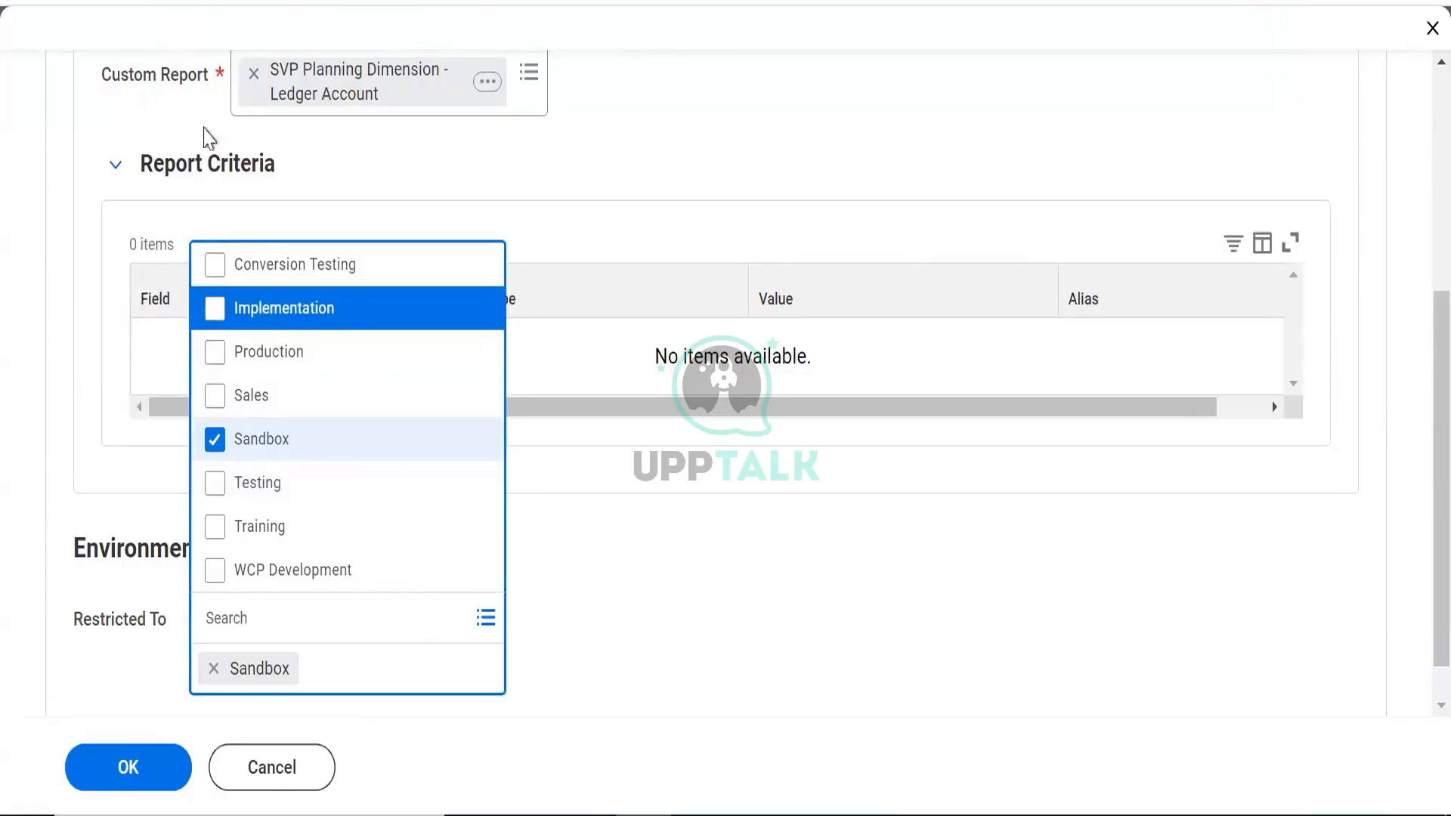
Restrict the dataset retrieval to the Implementation environment instead of Sandbox, and accept Run Now as the run frequency
{"action": "left_click", "coordinate": [215, 310]}
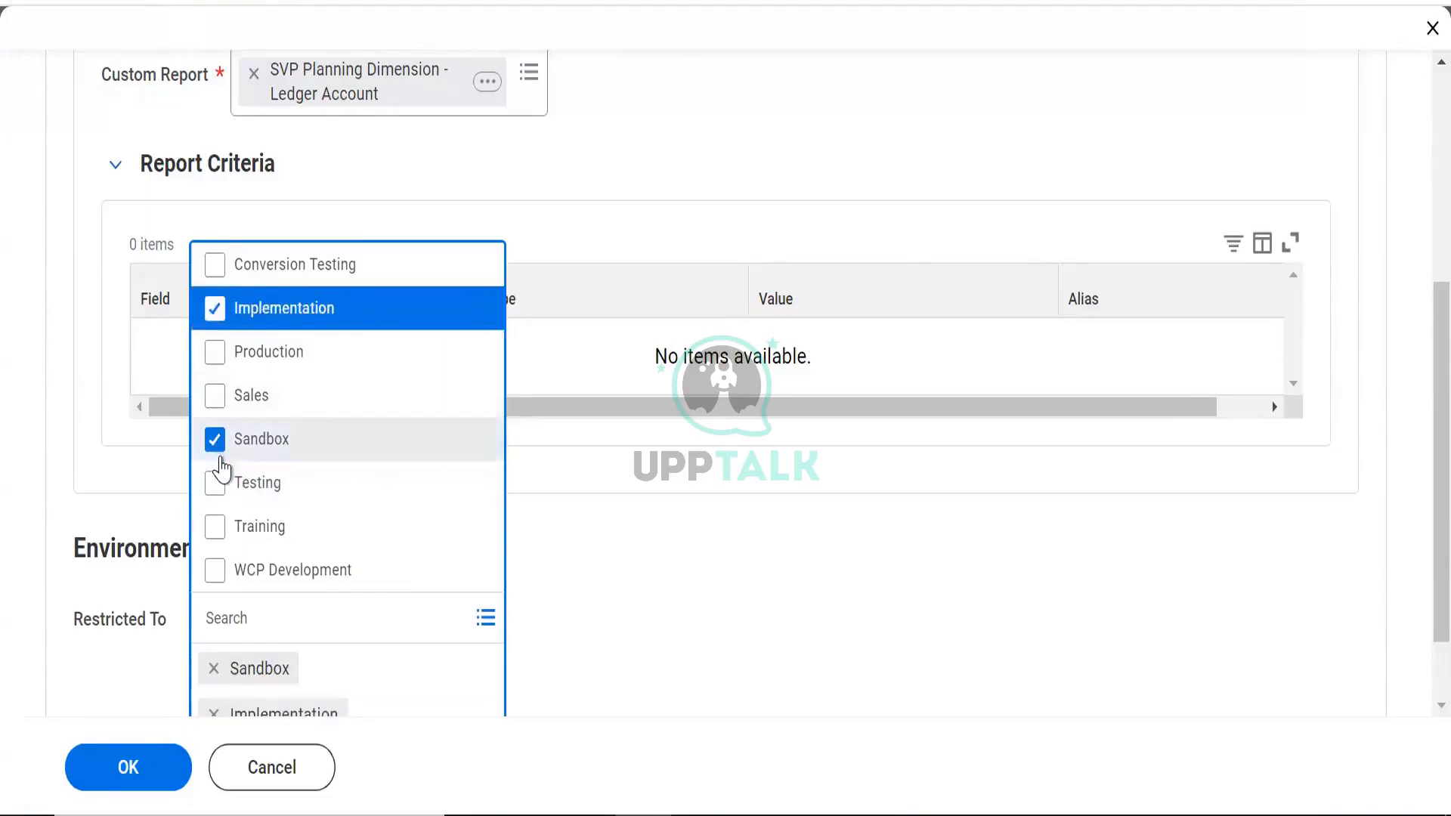
{"action": "left_click", "coordinate": [218, 455]}
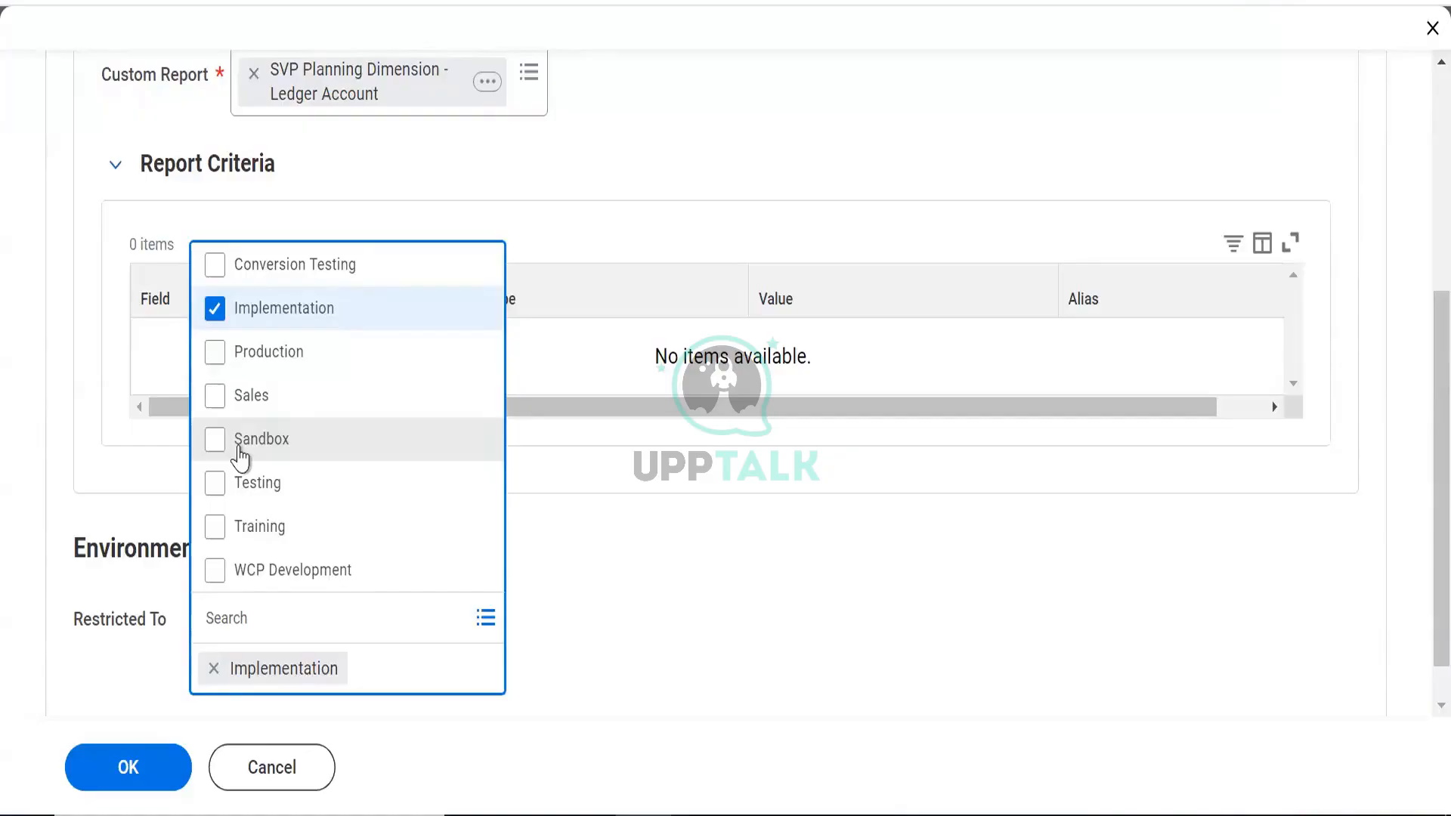
{"action": "left_click", "coordinate": [240, 456]}
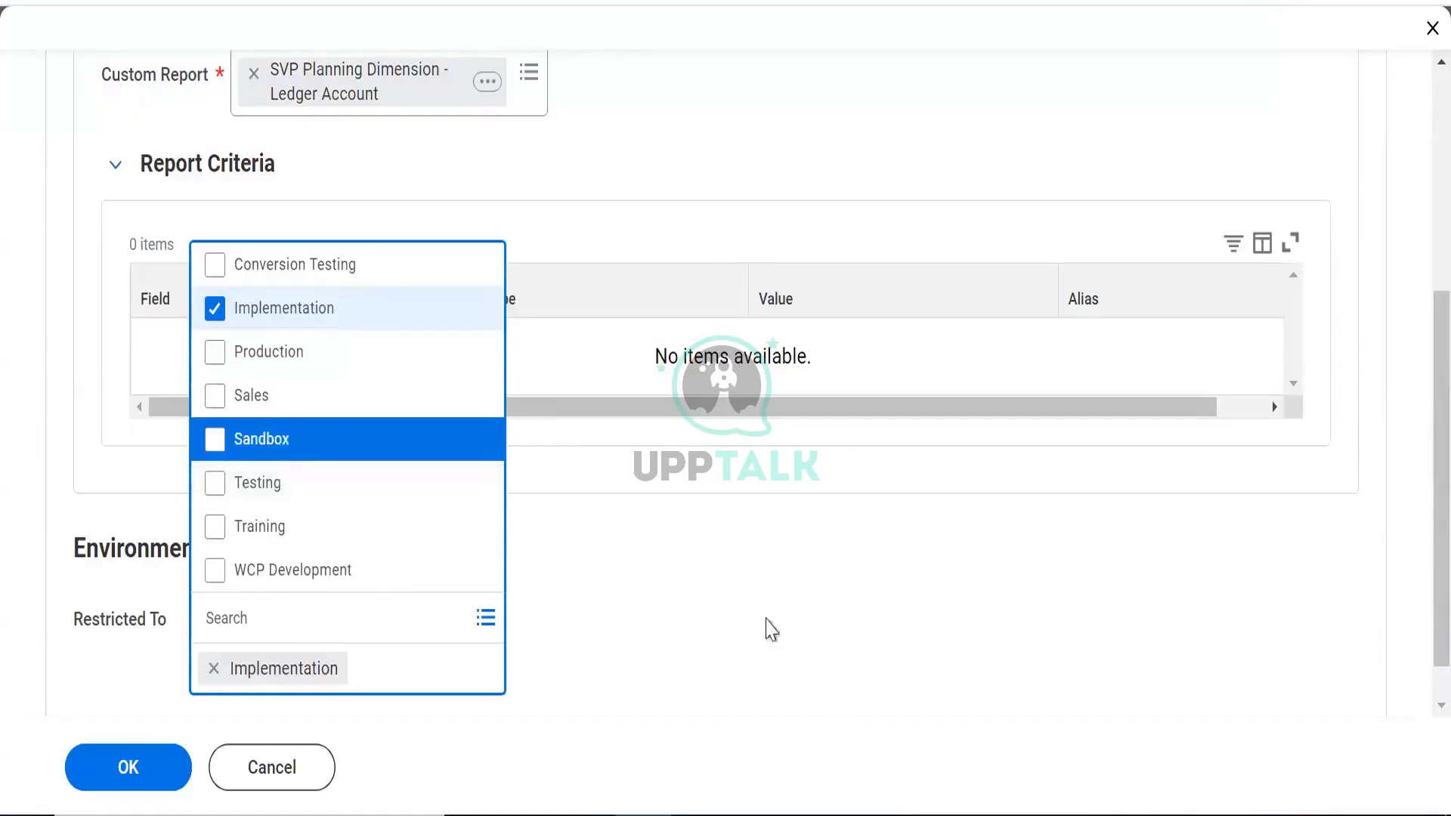
{"action": "left_click", "coordinate": [826, 699]}
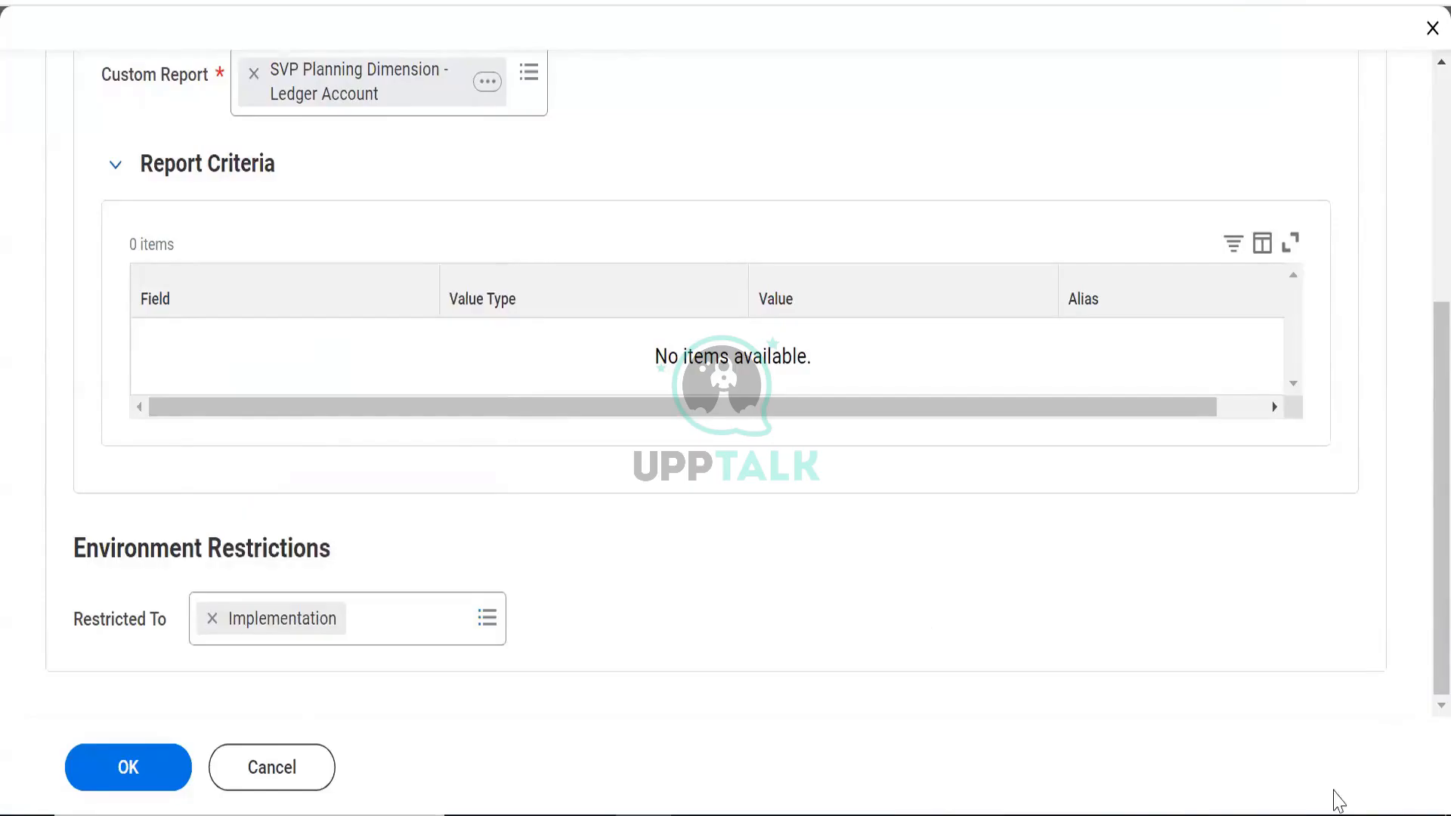
{"action": "left_click", "coordinate": [129, 767]}
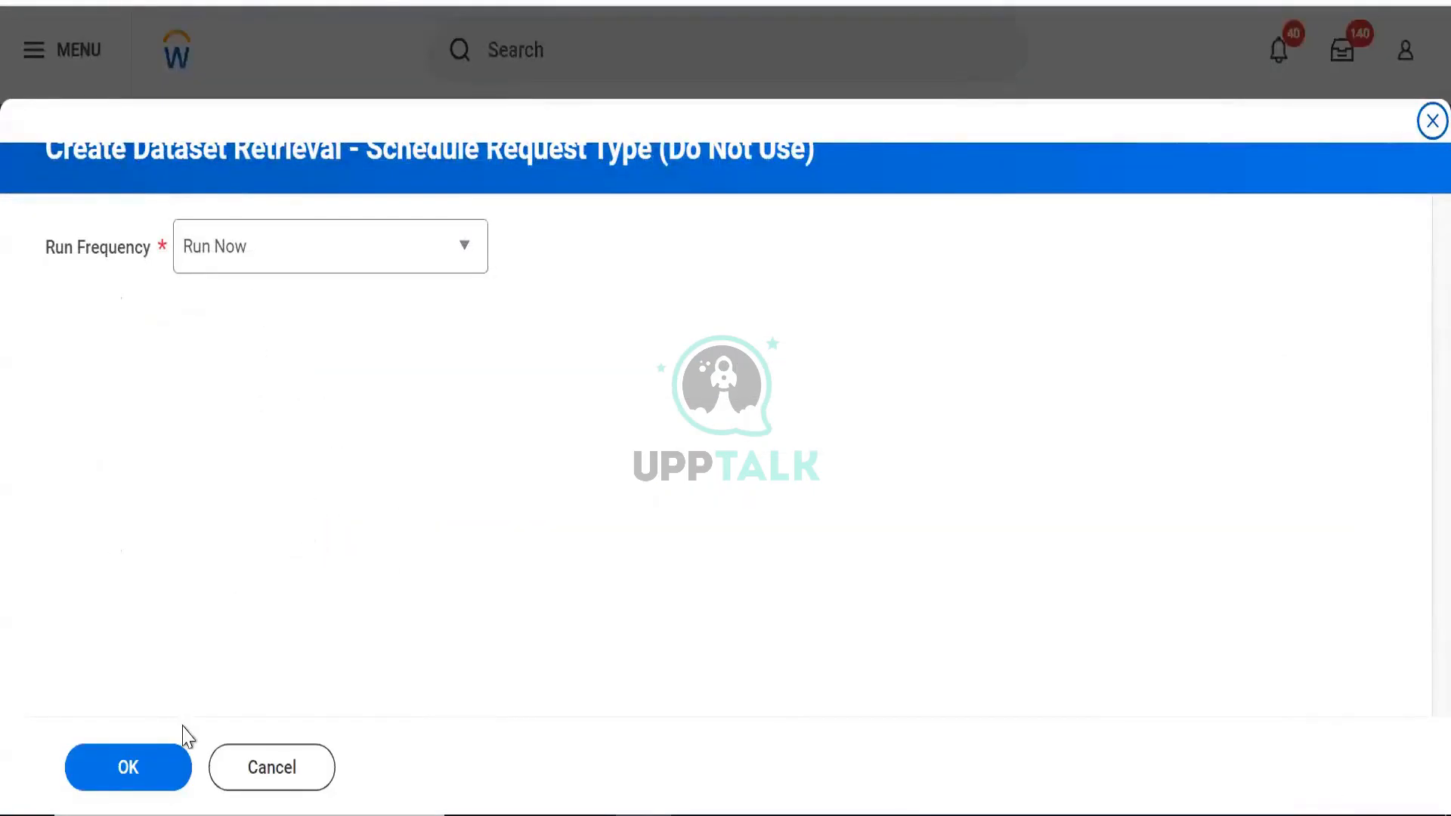
{"action": "left_click", "coordinate": [168, 767]}
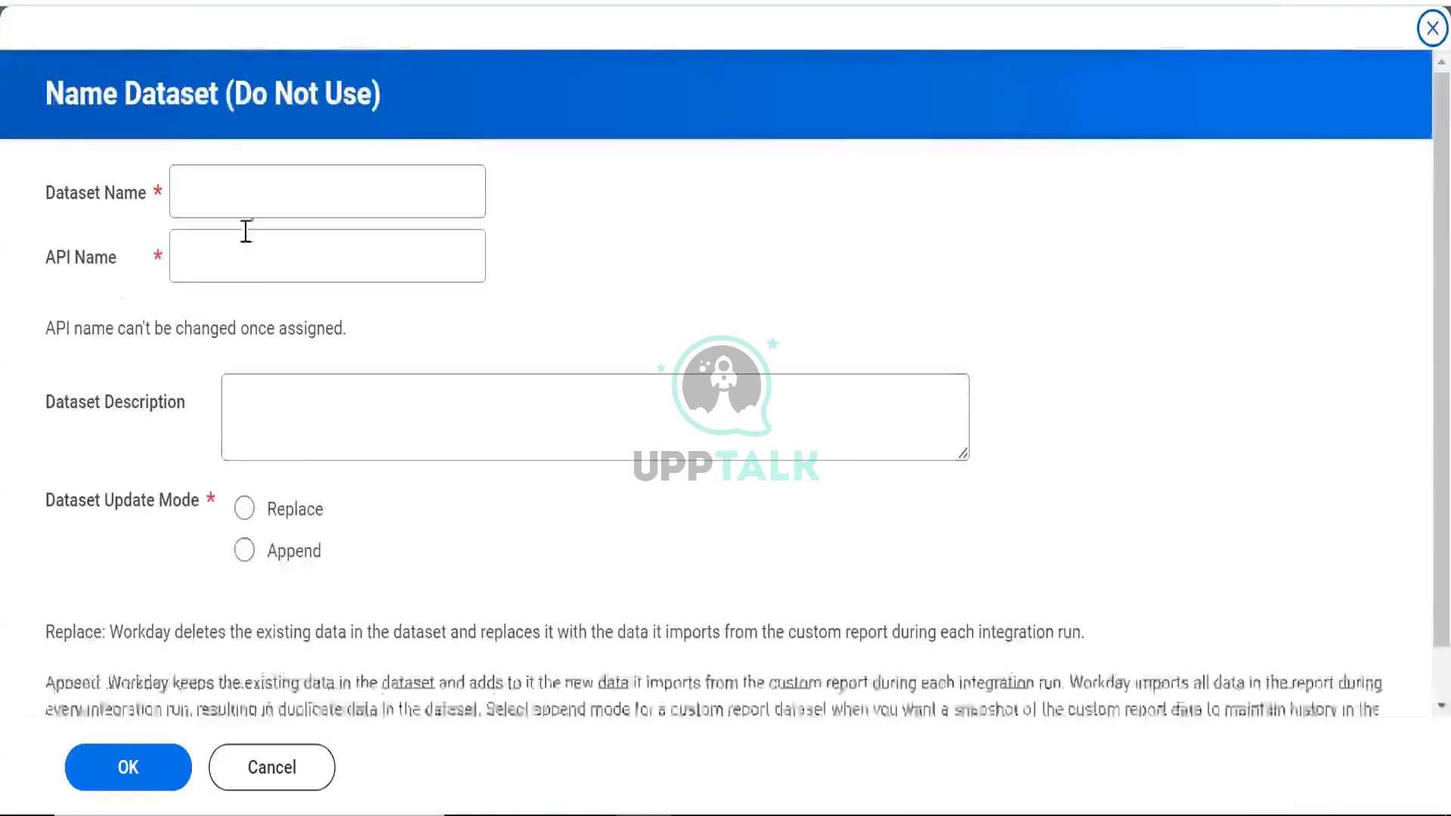
Name the dataset BDS Test Report Ingestion with the API name bds_test_report_ingestion, and check the note about changing API names
{"action": "left_click", "coordinate": [206, 190]}
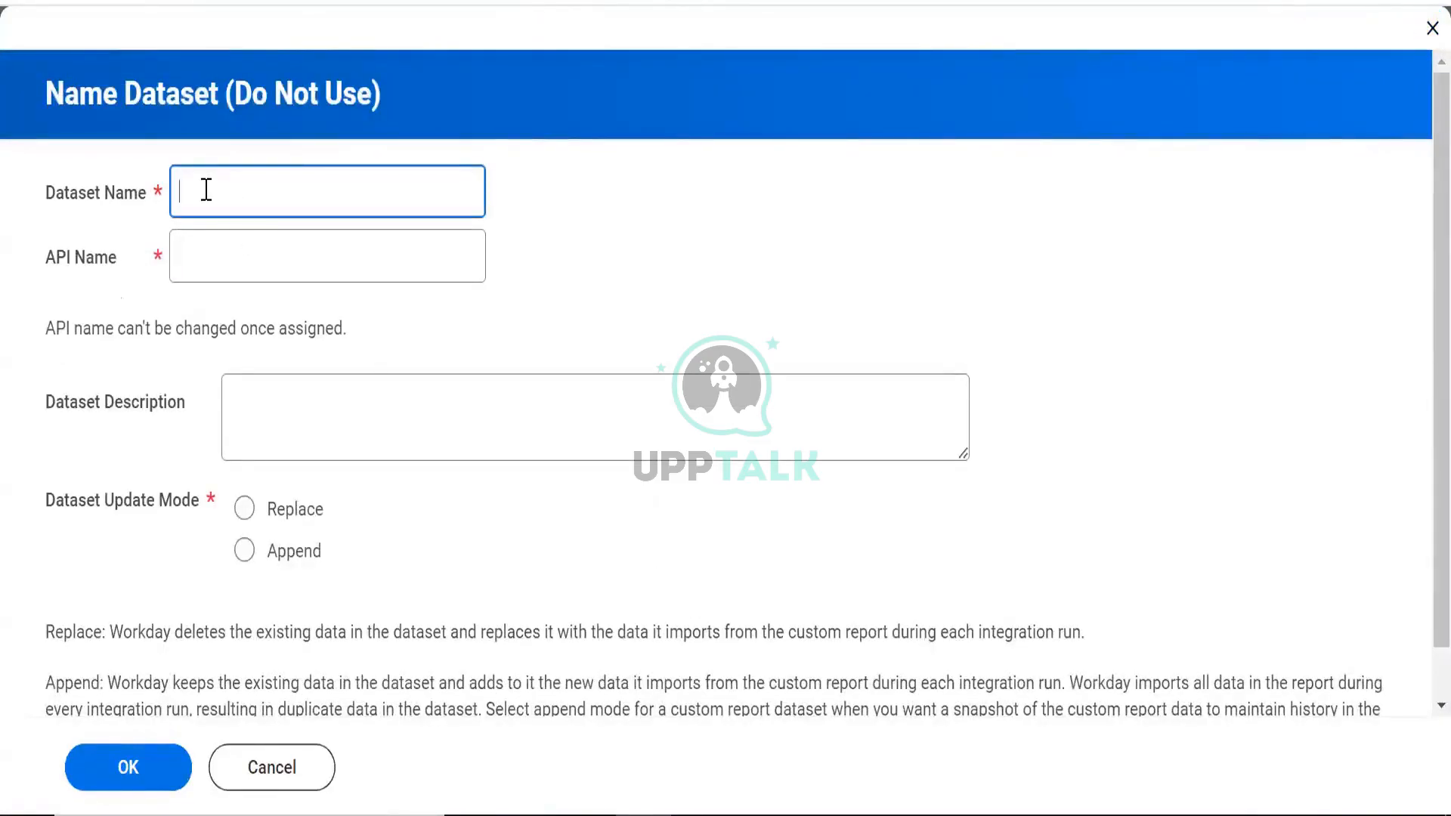
{"action": "type", "text": "BDS Test Report In"}
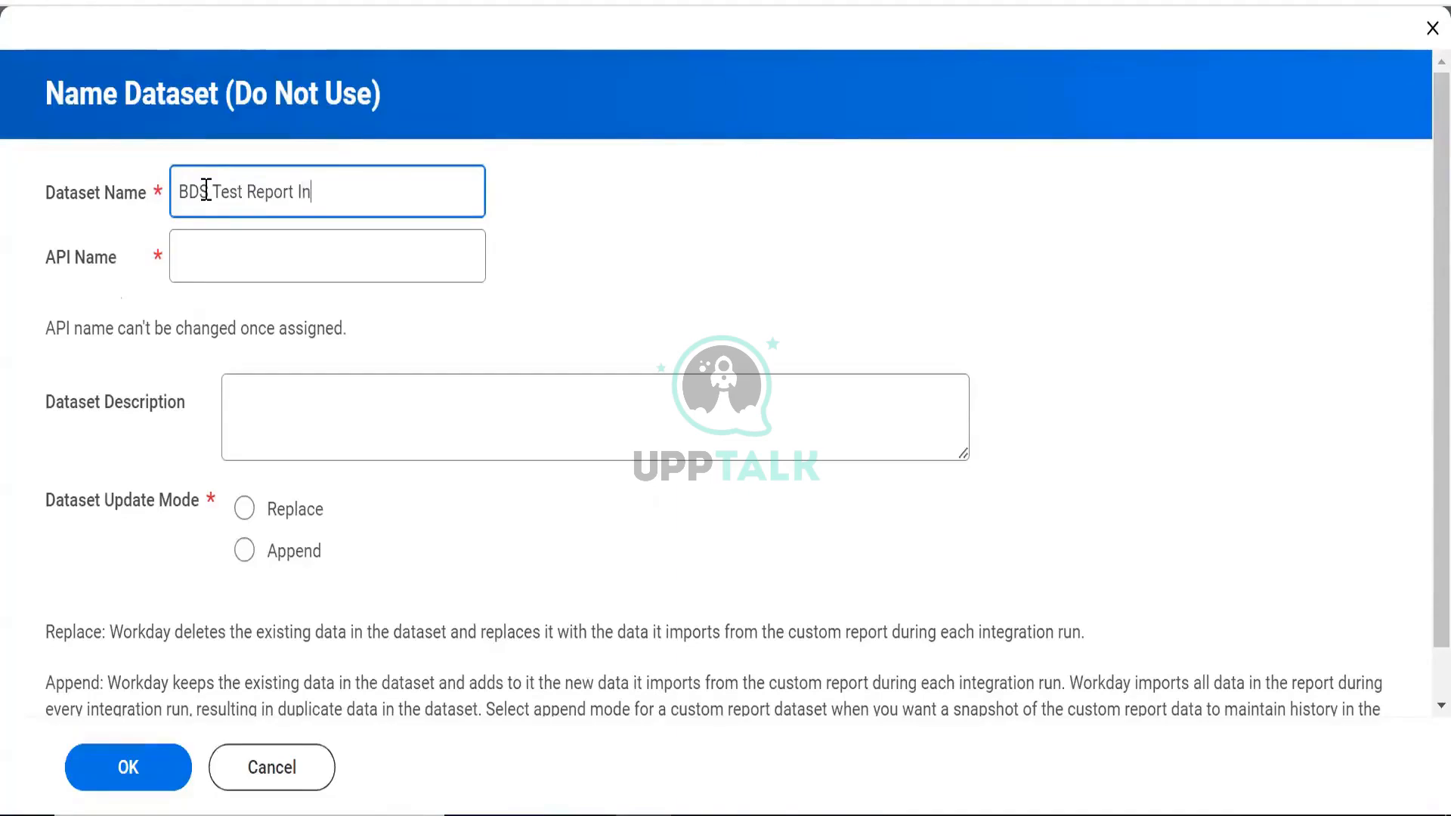
{"action": "type", "text": "gestion"}
{"action": "key", "text": "Tab"}
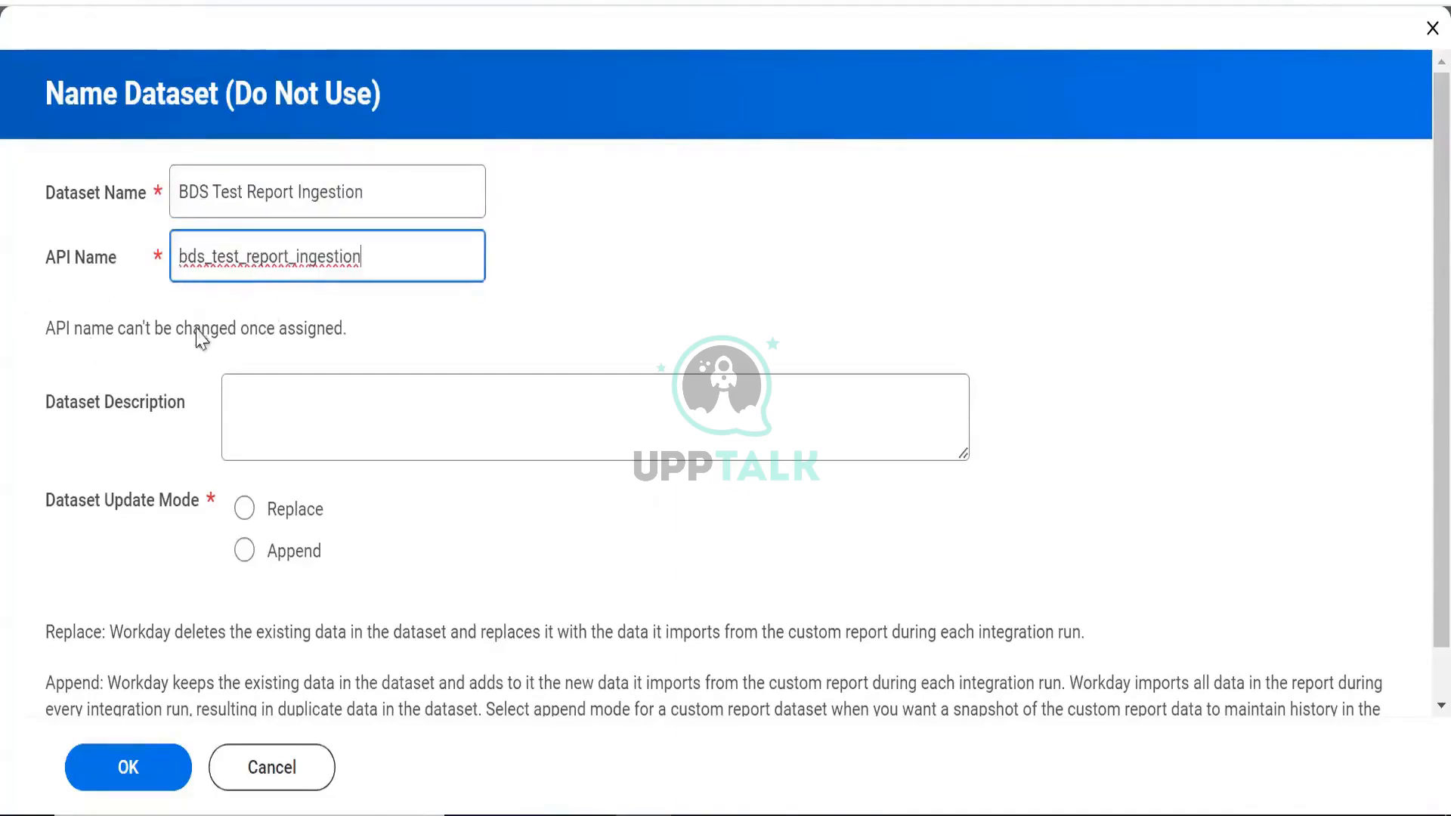
{"action": "left_click", "coordinate": [560, 272]}
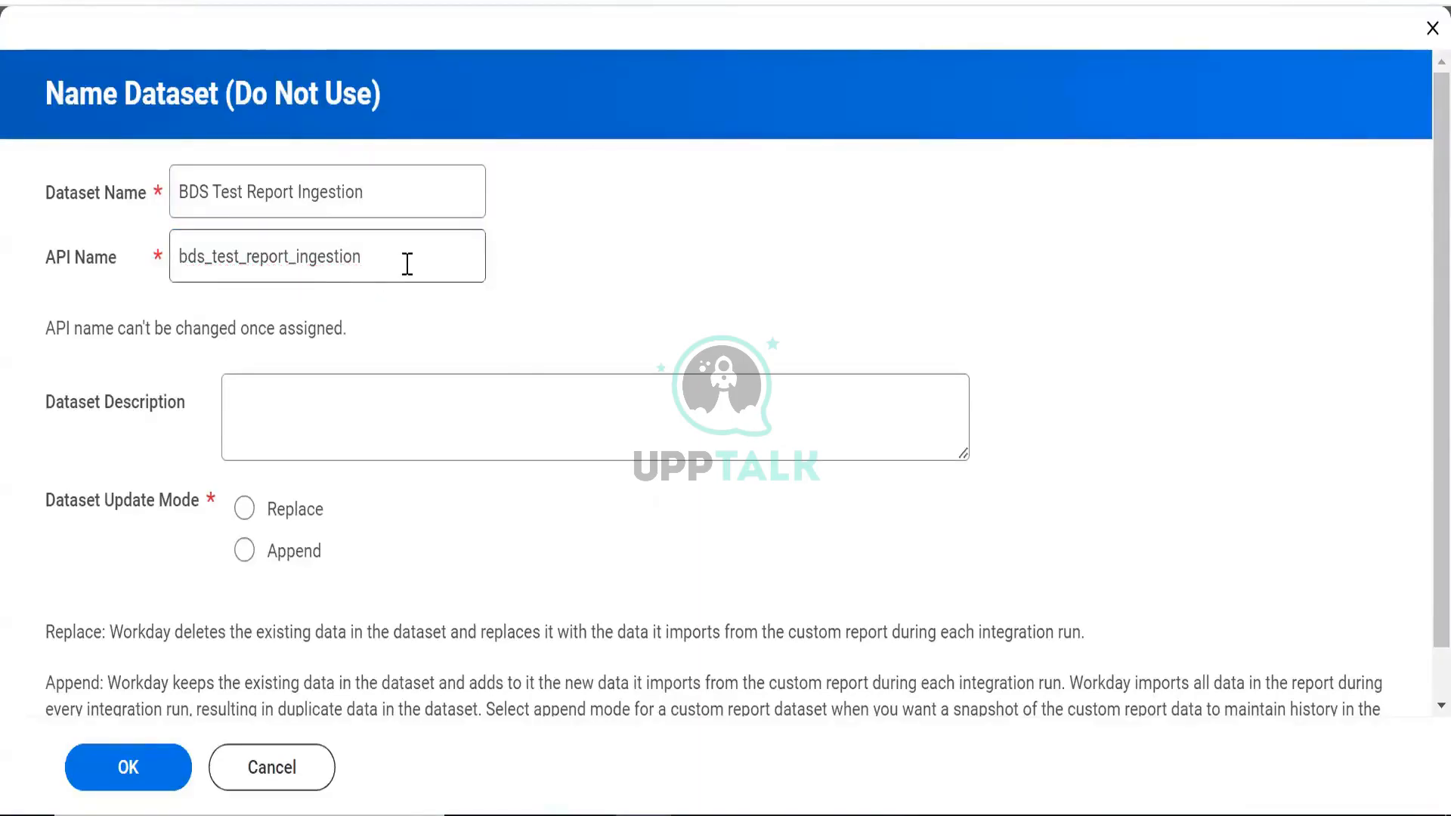
{"action": "triple_click", "coordinate": [381, 212]}
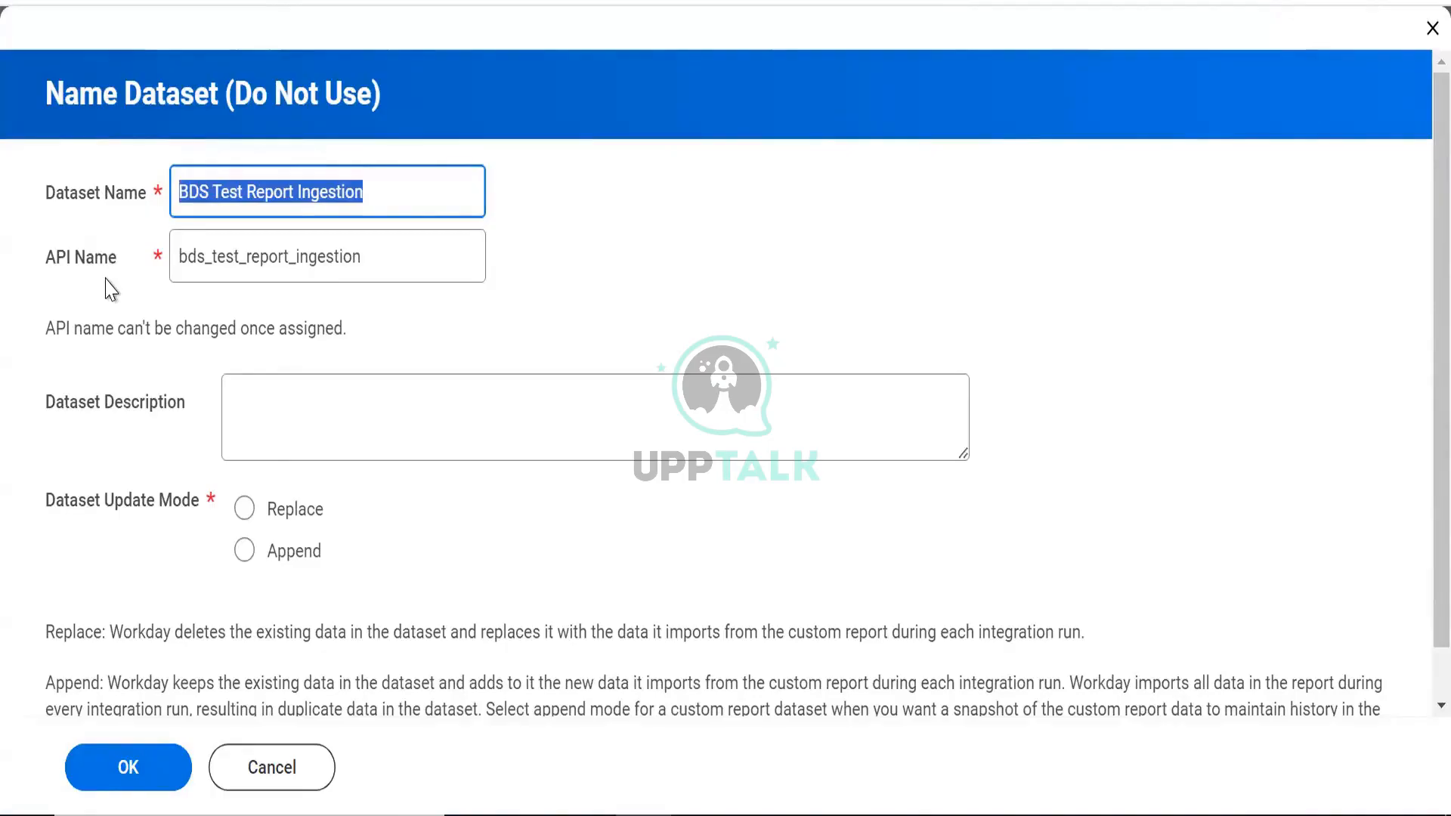
{"action": "left_click_drag", "start_coordinate": [45, 327], "coordinate": [357, 344]}
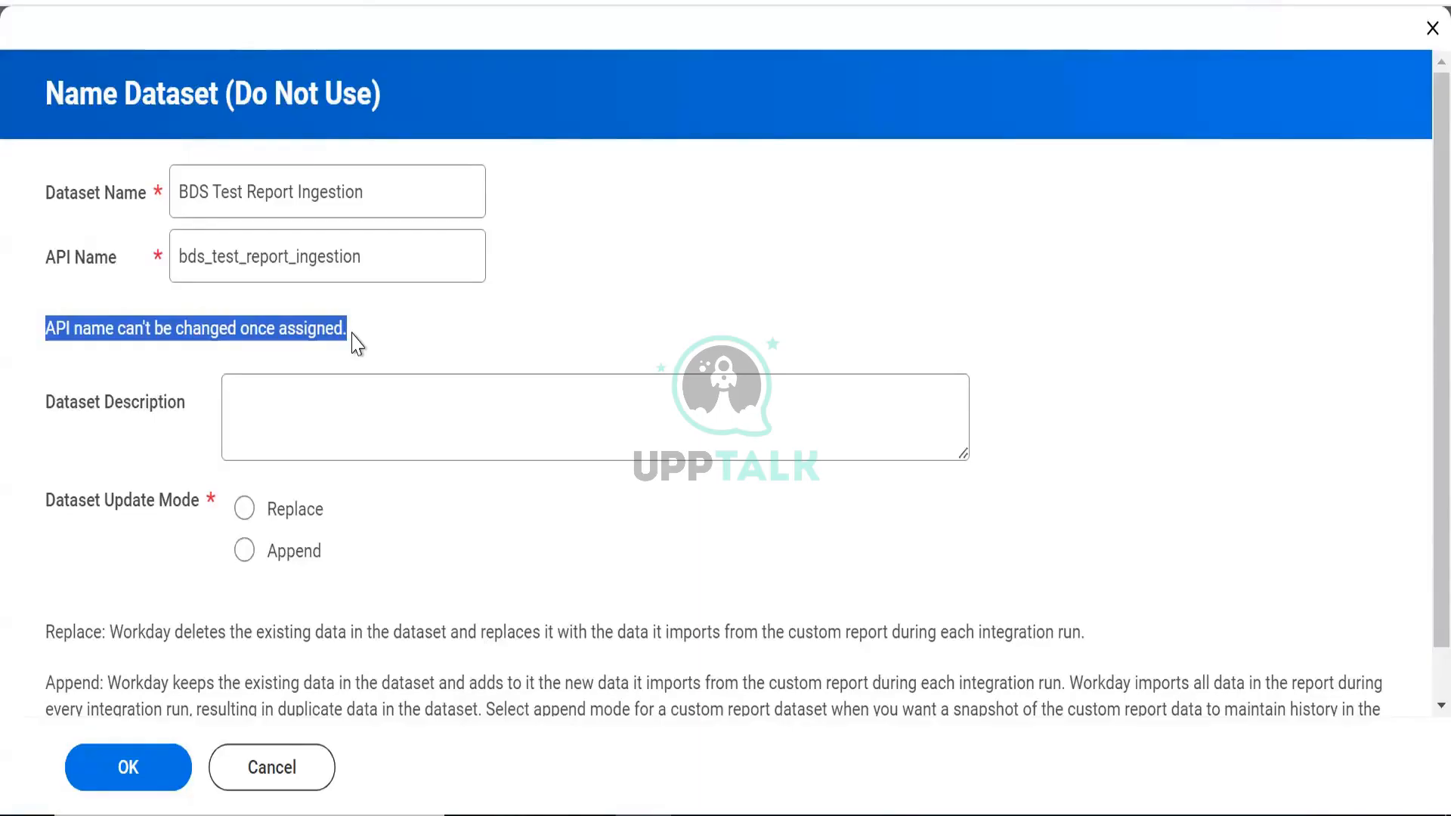
Set the dataset update mode to Replace and finish creating the dataset
{"action": "scroll", "coordinate": [310, 419], "scroll_direction": "down", "scroll_amount": 1}
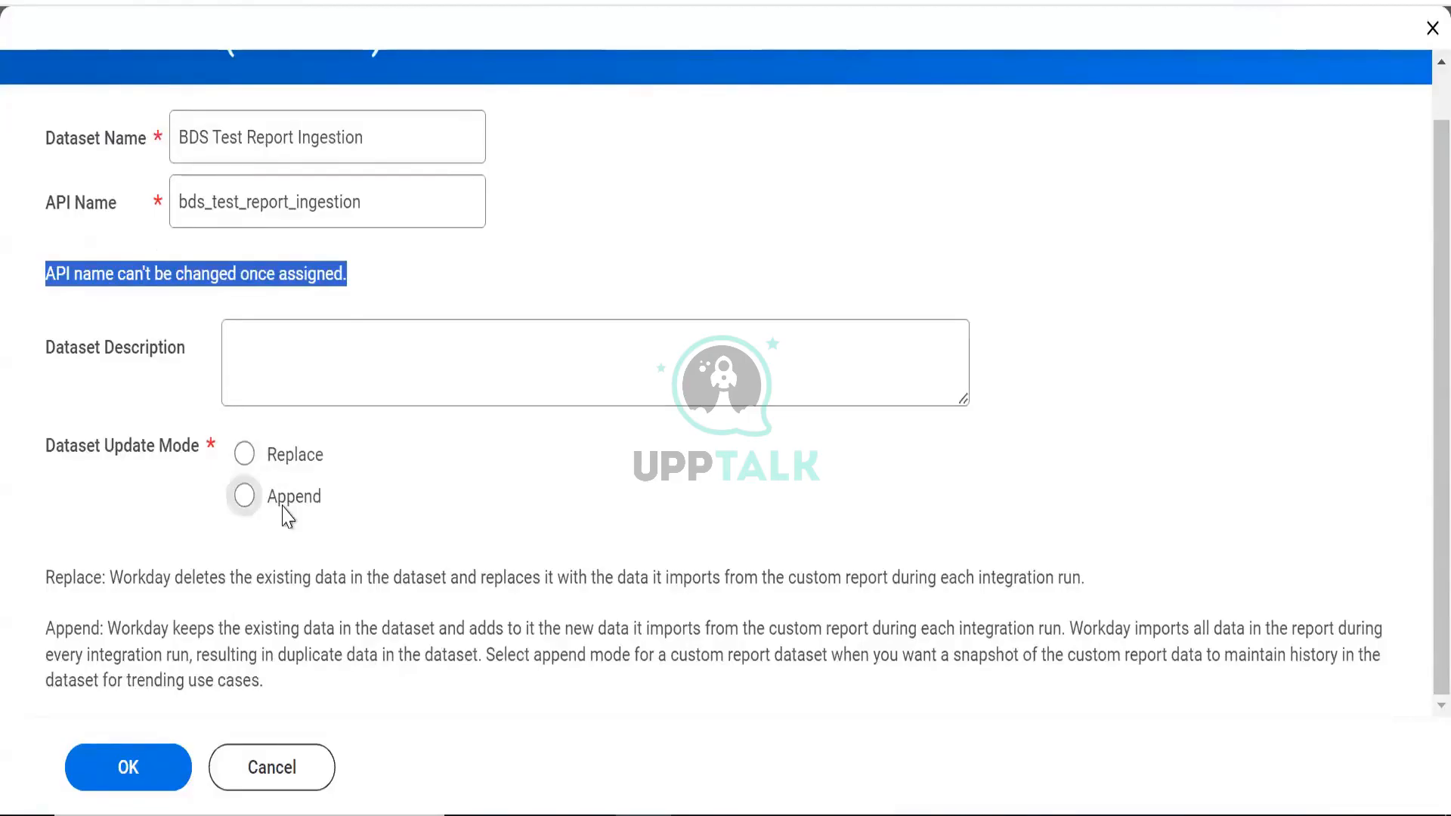
{"action": "left_click", "coordinate": [284, 506]}
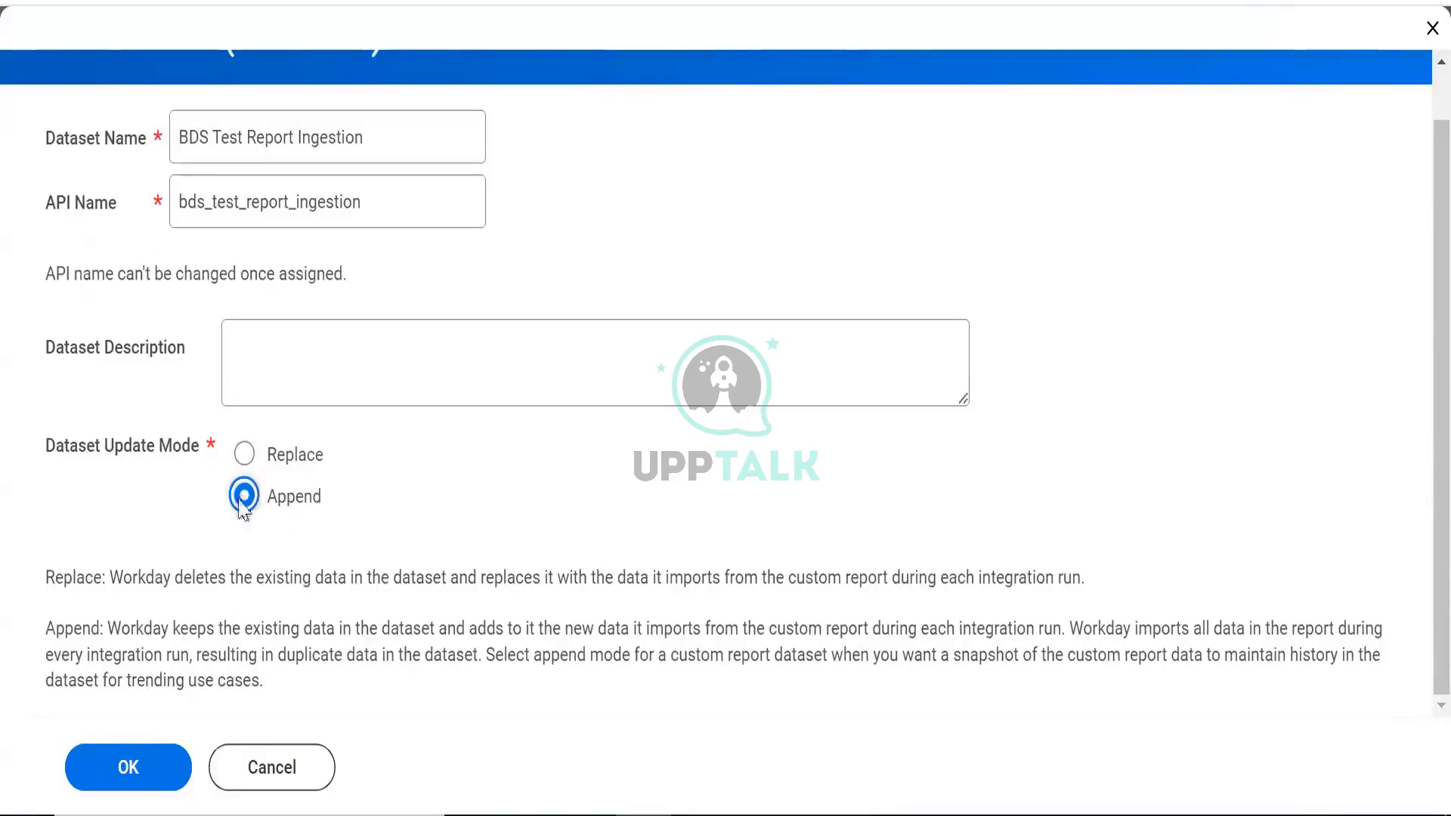
{"action": "left_click", "coordinate": [261, 465]}
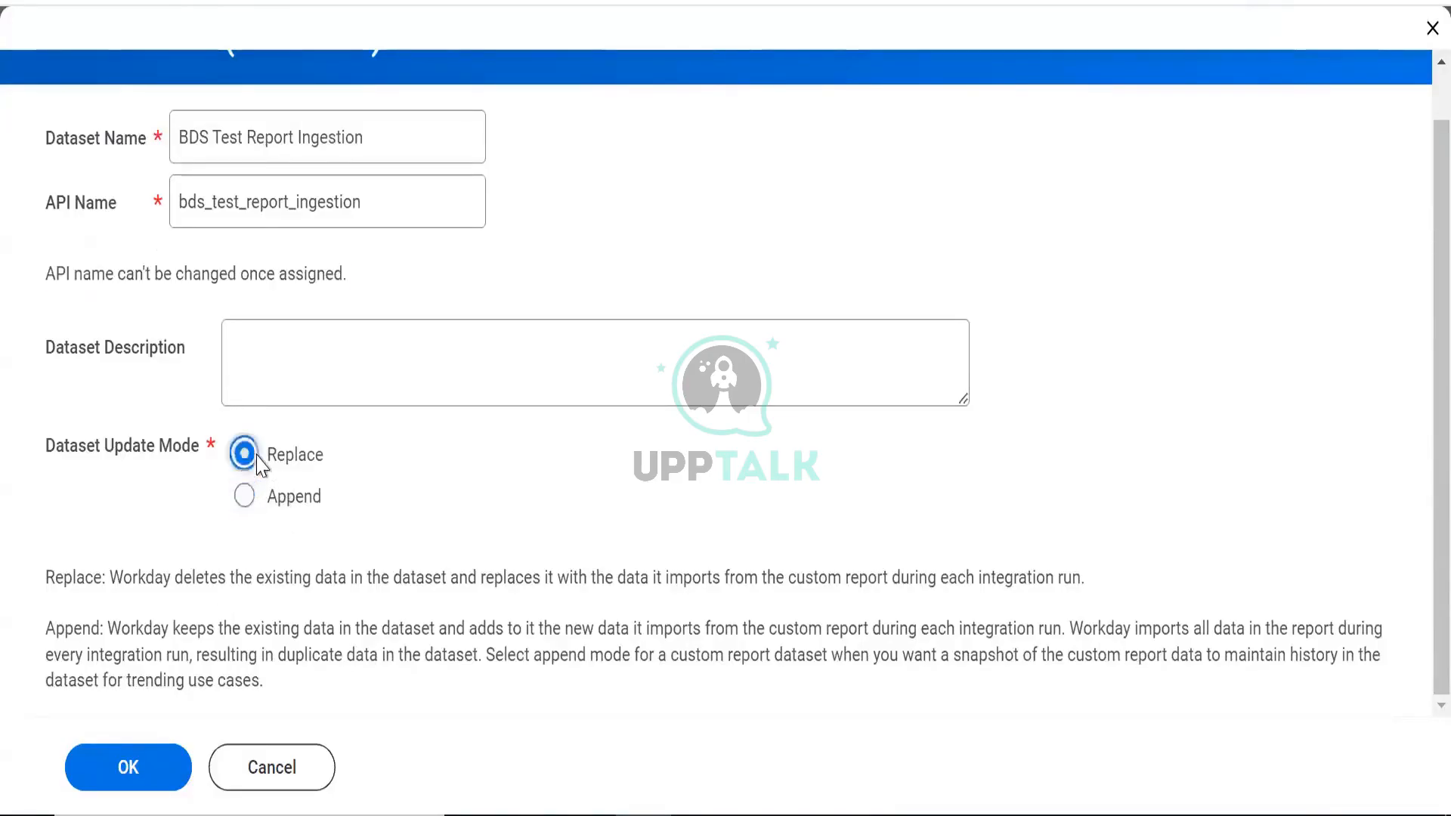
{"action": "left_click", "coordinate": [100, 771]}
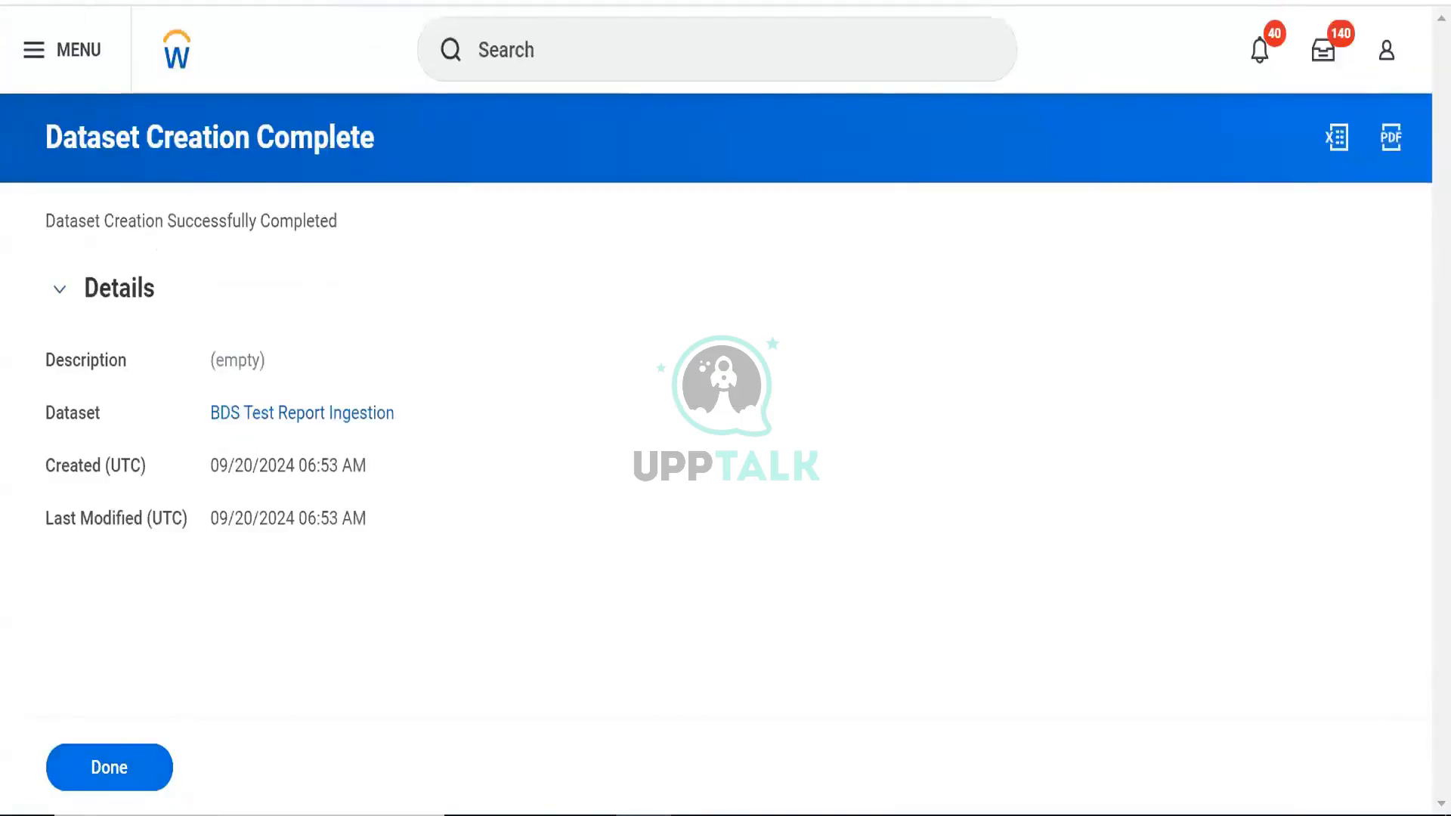
{"action": "left_click", "coordinate": [88, 787]}
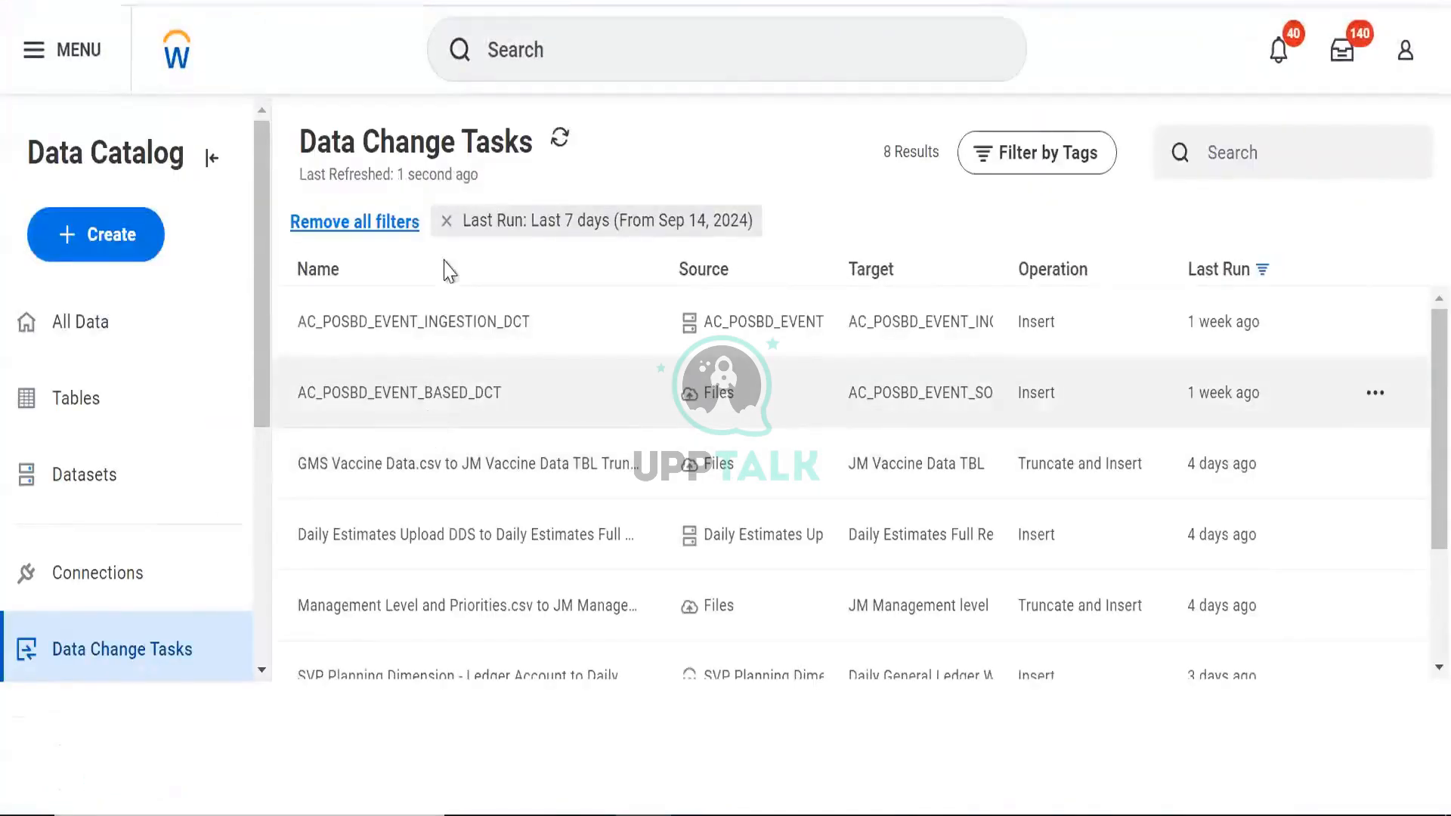
List all data in the Data Catalog and open the details of the BDS Test Report Ingestion dataset
{"action": "left_click", "coordinate": [123, 345]}
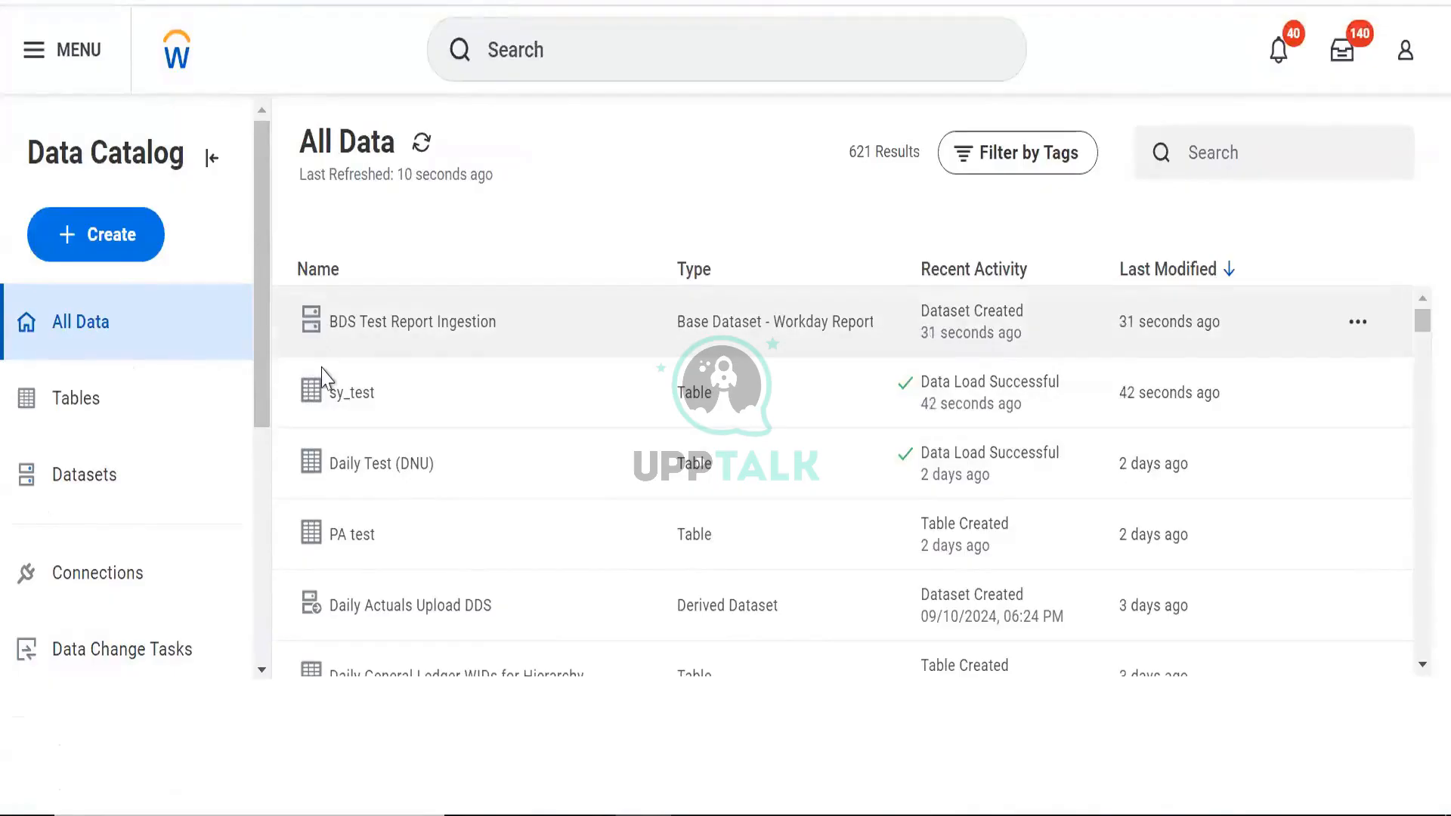
{"action": "scroll", "coordinate": [326, 371], "scroll_direction": "down", "scroll_amount": 1}
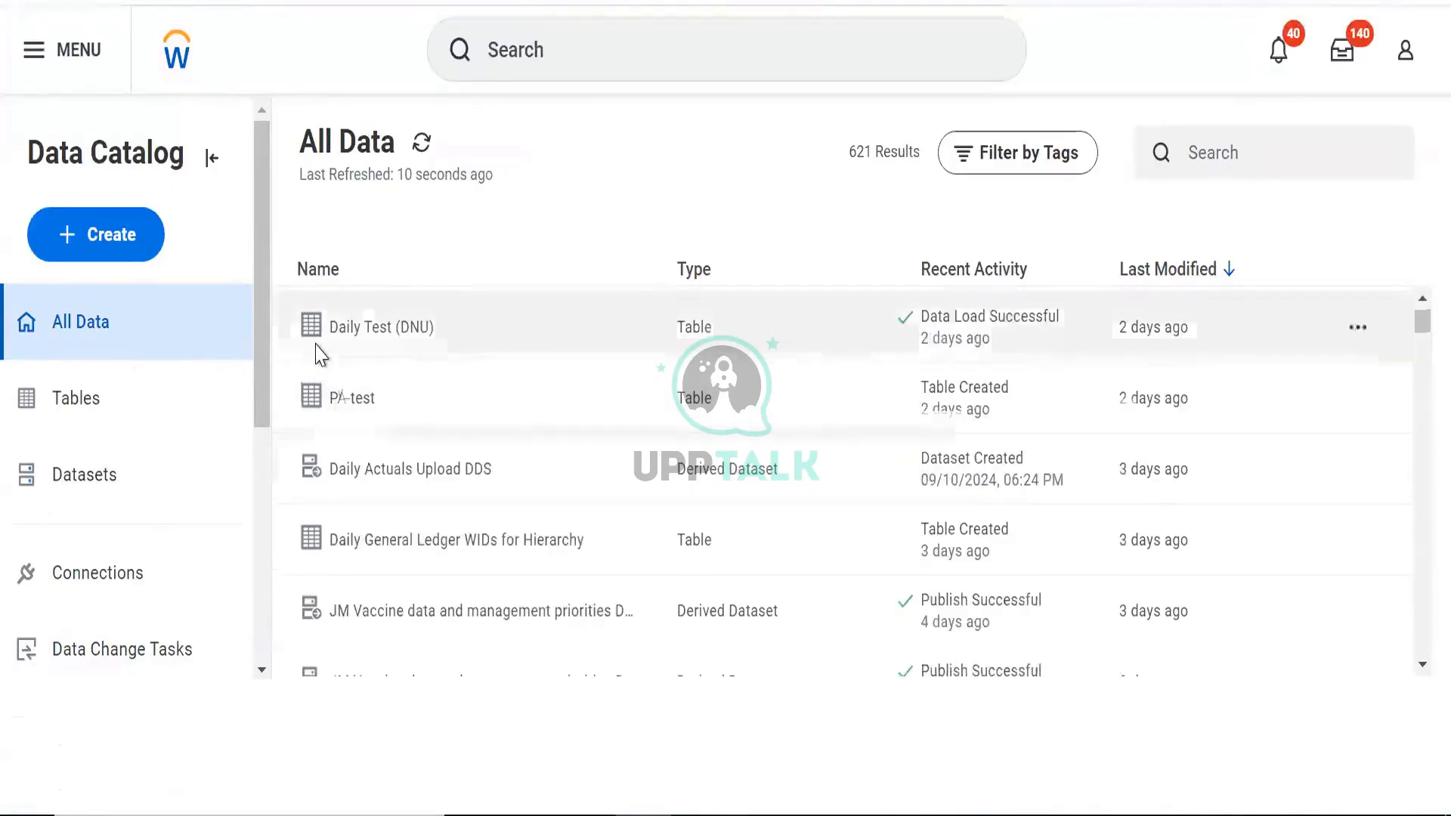
{"action": "scroll", "coordinate": [318, 356], "scroll_direction": "up", "scroll_amount": 1}
{"action": "scroll", "coordinate": [316, 348], "scroll_direction": "down", "scroll_amount": 1}
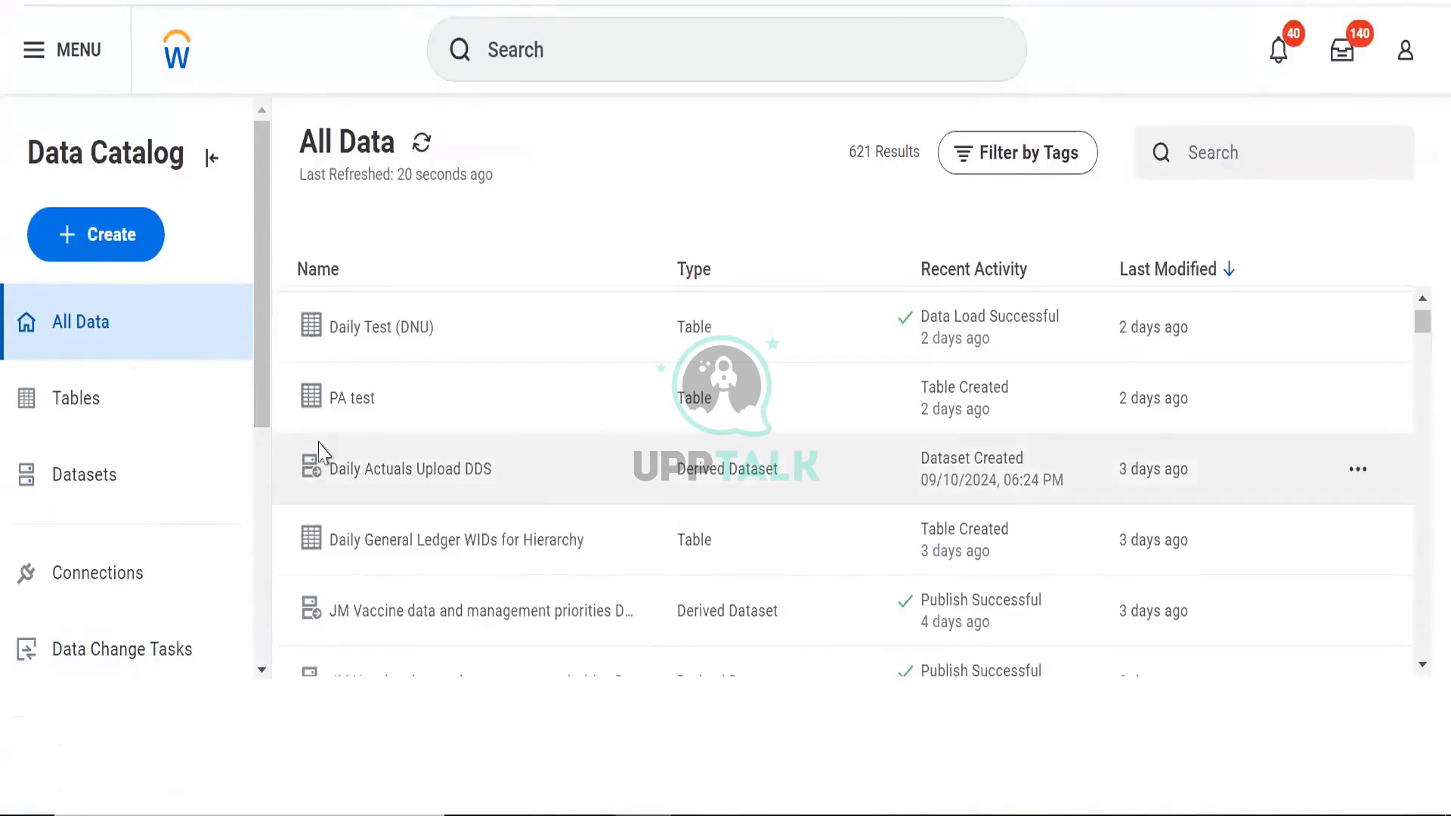
{"action": "scroll", "coordinate": [1126, 551], "scroll_direction": "up", "scroll_amount": 1}
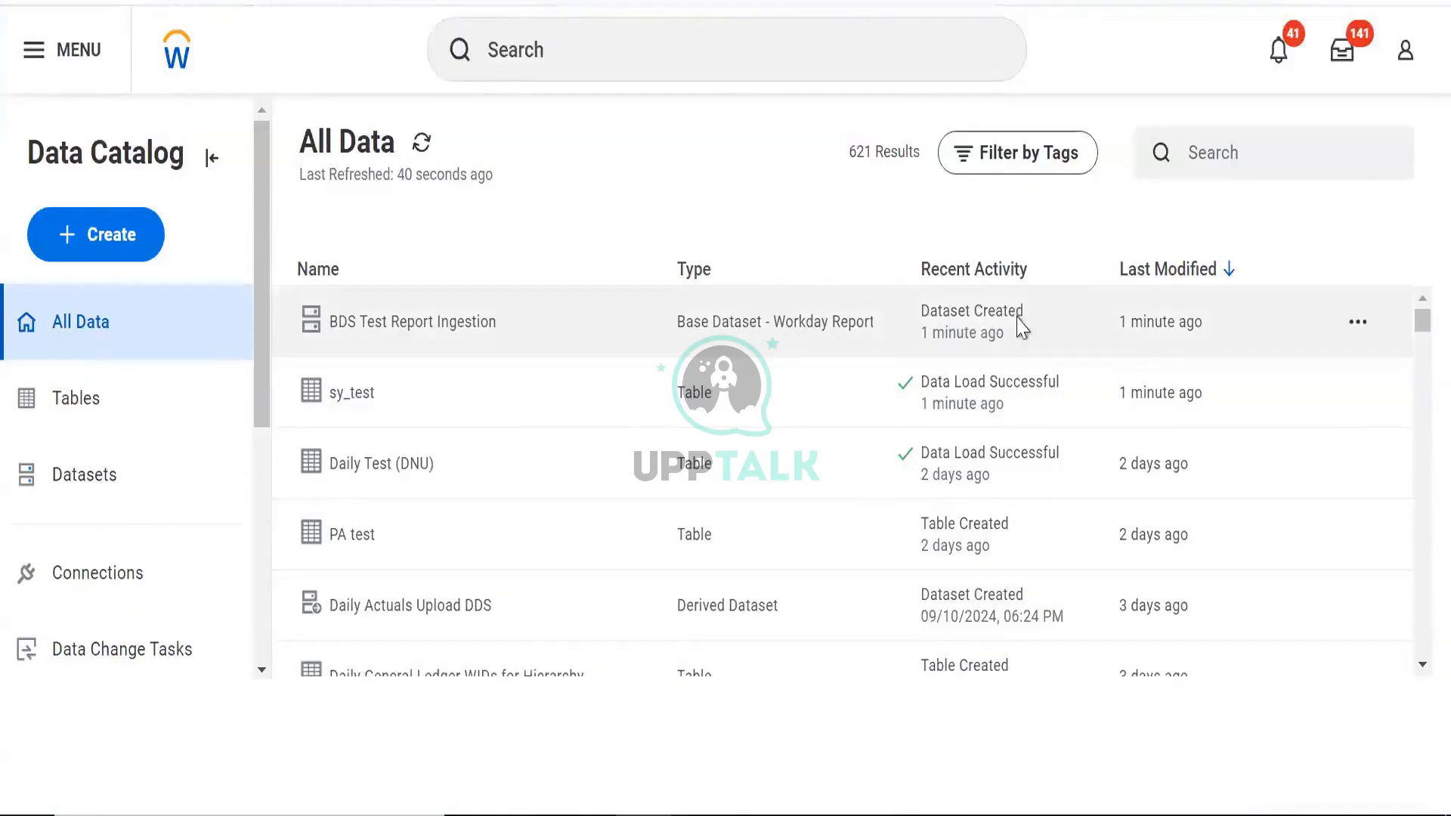
{"action": "left_click", "coordinate": [1356, 324]}
Switch to the SVP Planning Dimension - Ledger Account report definition and show its columns
{"action": "left_click", "coordinate": [904, 155]}
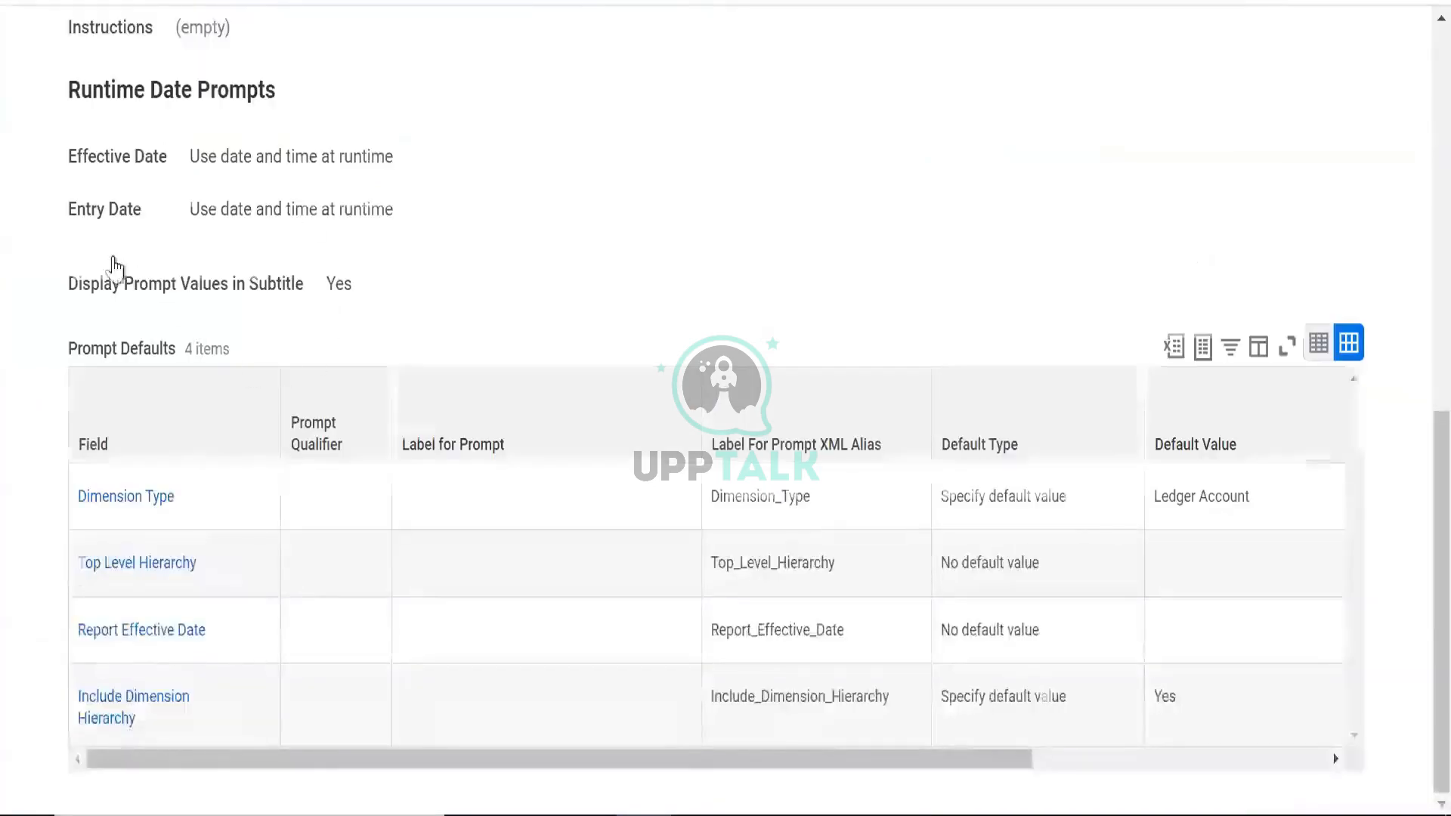
{"action": "scroll", "coordinate": [86, 348], "scroll_direction": "up", "scroll_amount": 7}
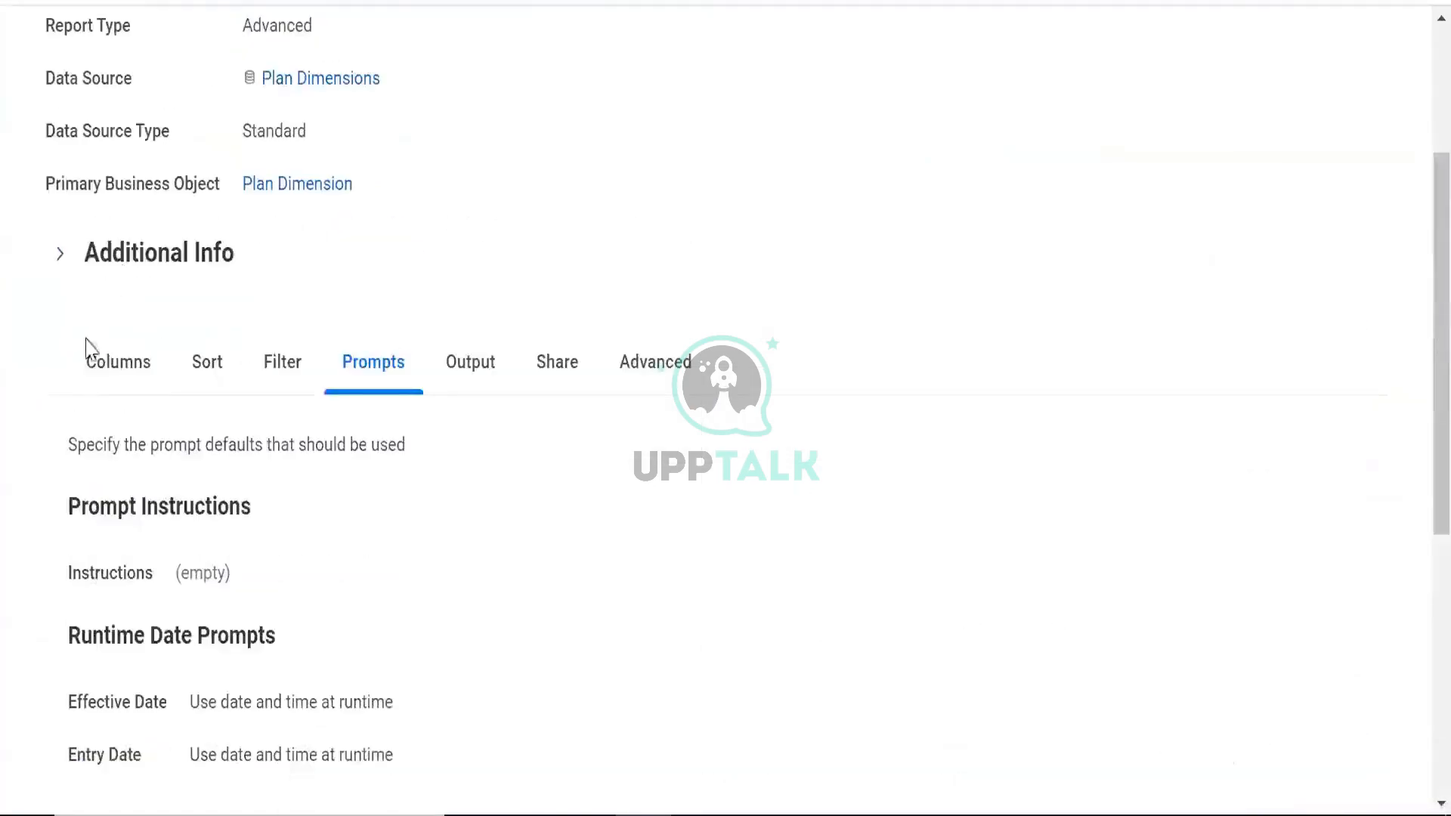
{"action": "left_click", "coordinate": [91, 390]}
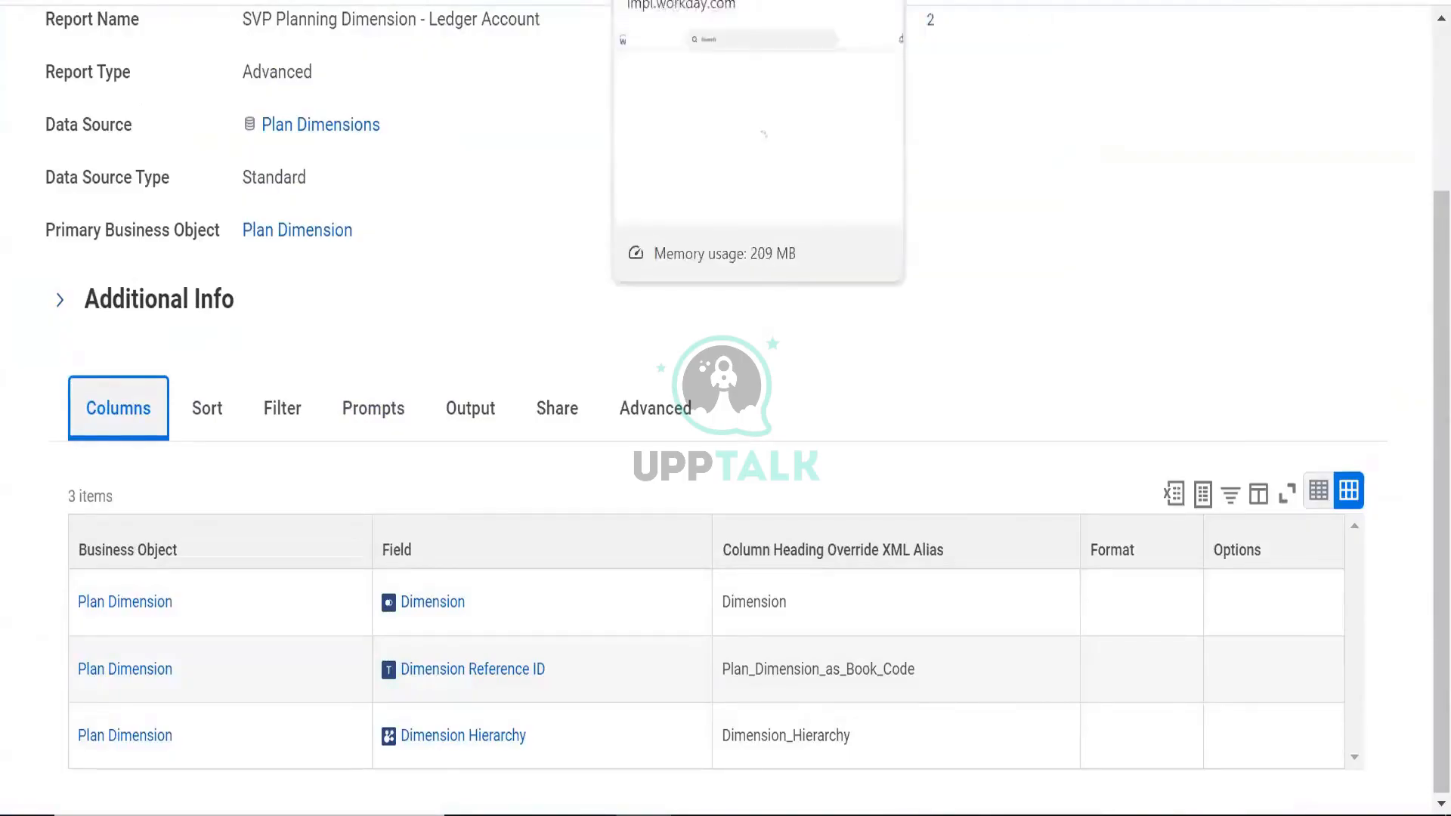
Return to the dataset details, compare its fields with the report columns, and inspect the WPA_LoadID field's type and origin
{"action": "left_click", "coordinate": [680, 1]}
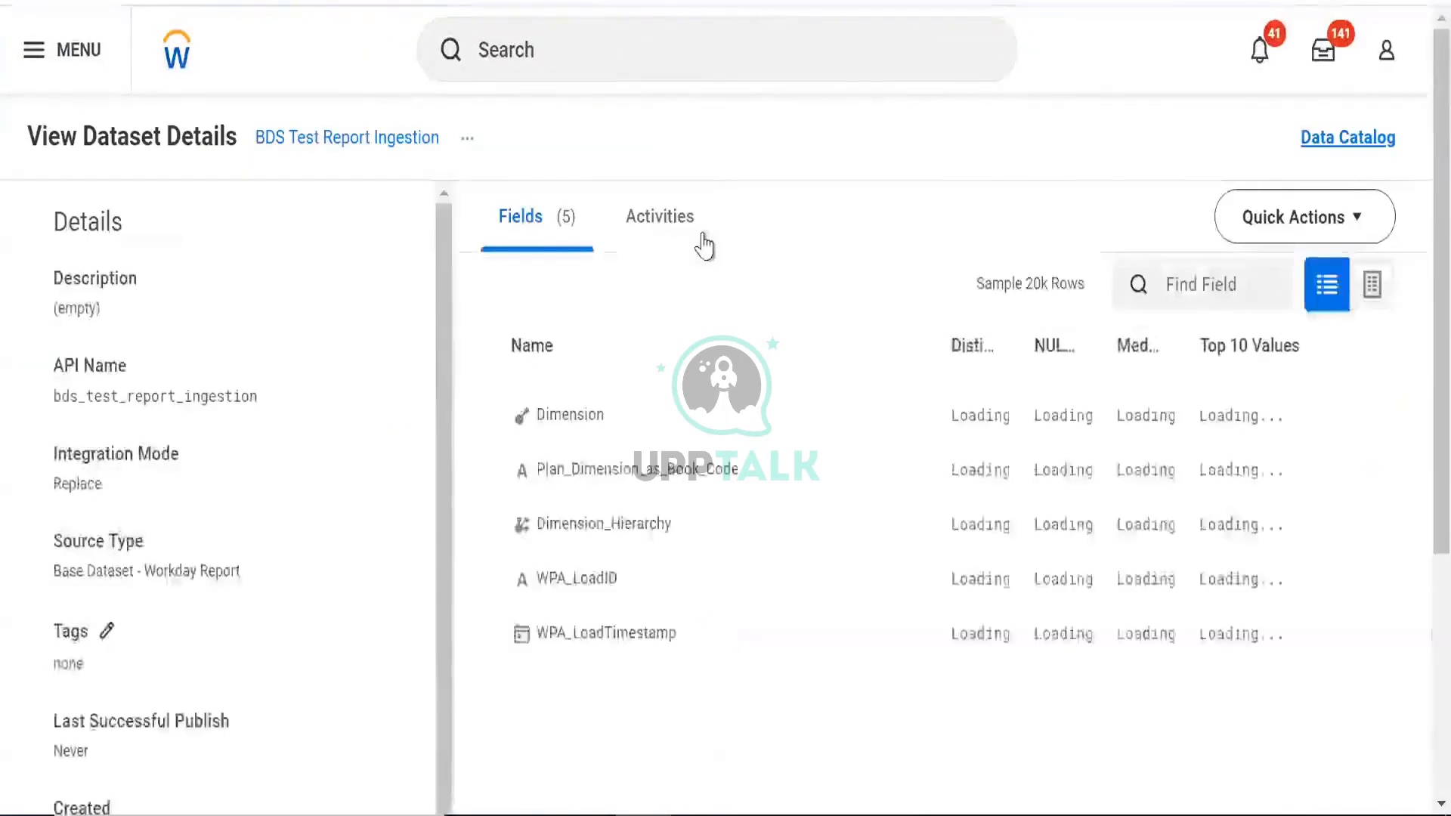
{"action": "scroll", "coordinate": [705, 242], "scroll_direction": "down", "scroll_amount": 5}
{"action": "scroll", "coordinate": [705, 239], "scroll_direction": "up", "scroll_amount": 2}
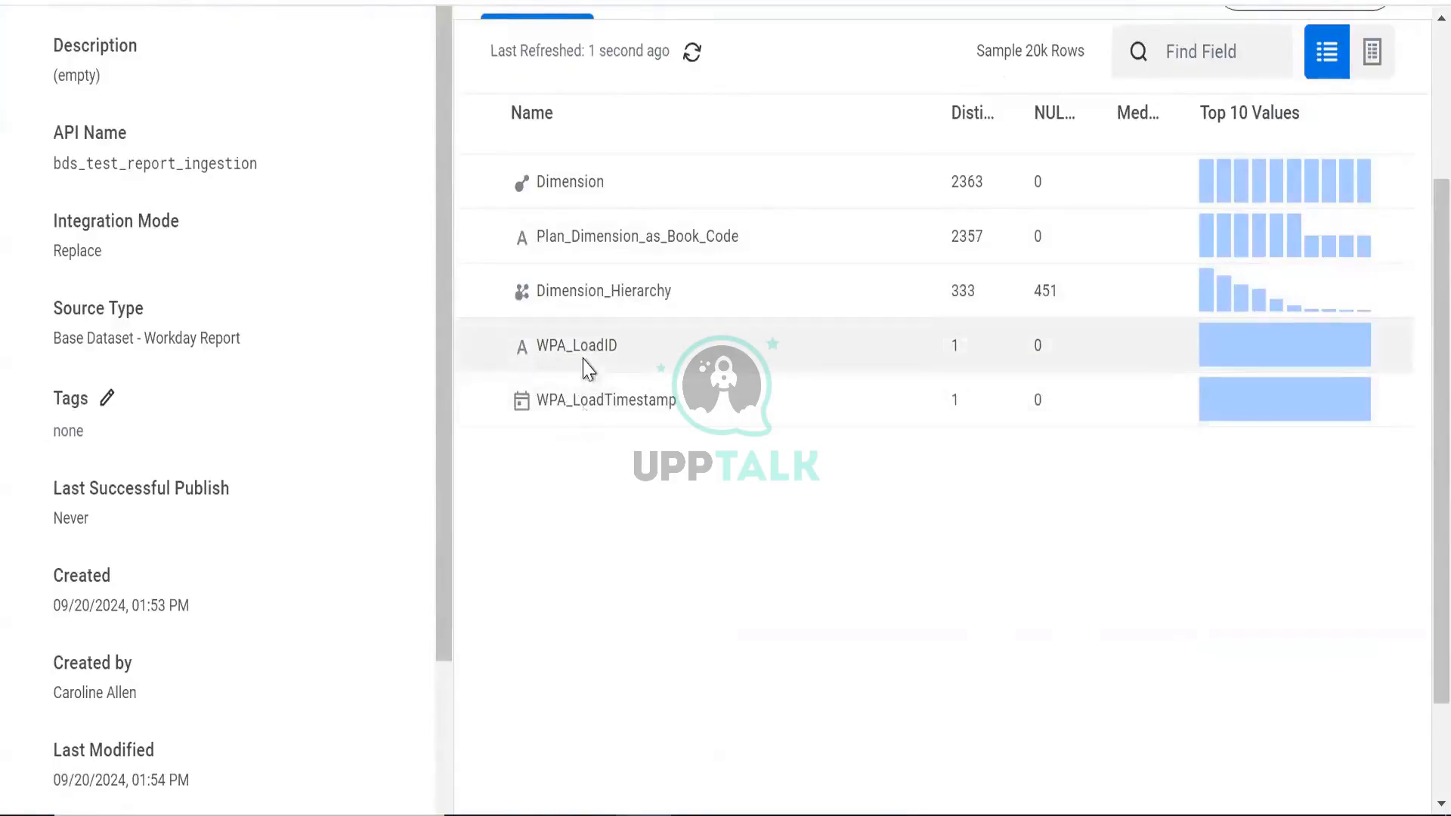
{"action": "left_click", "coordinate": [967, 345]}
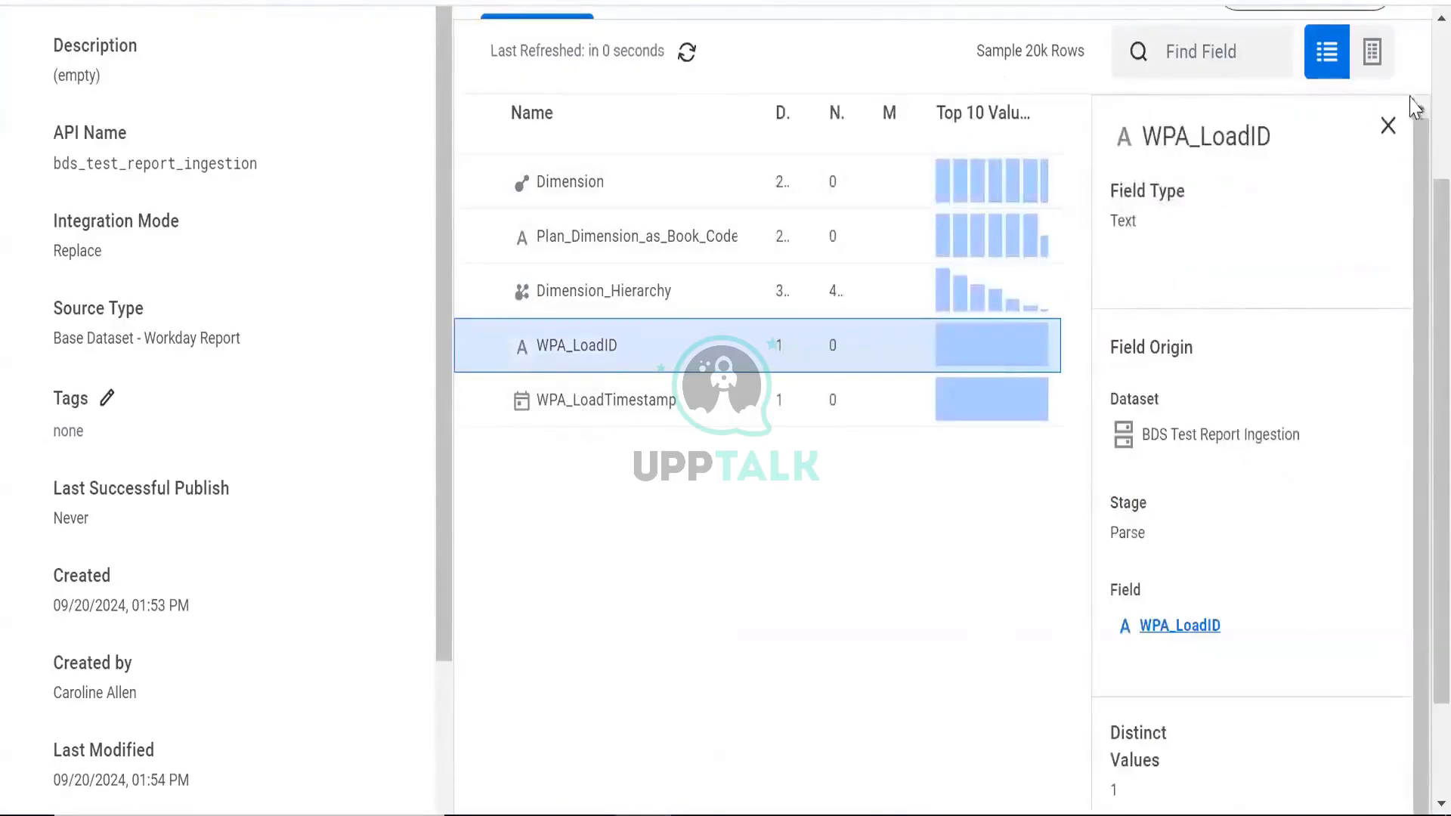
{"action": "left_click", "coordinate": [1393, 123]}
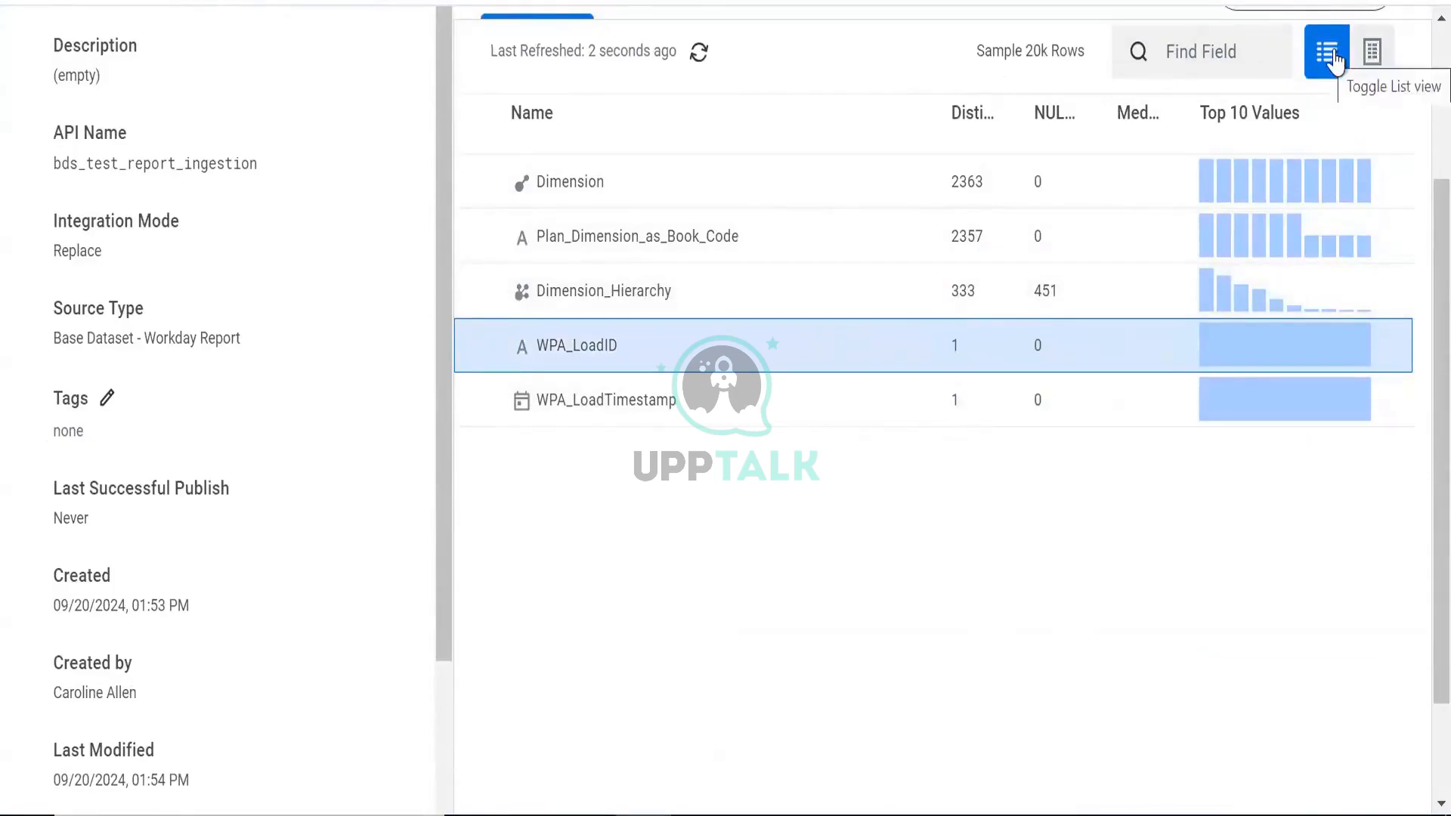
Show the dataset's sample rows in a grid and review the columns through to WPA_LoadTimestamp
{"action": "left_click", "coordinate": [1374, 47]}
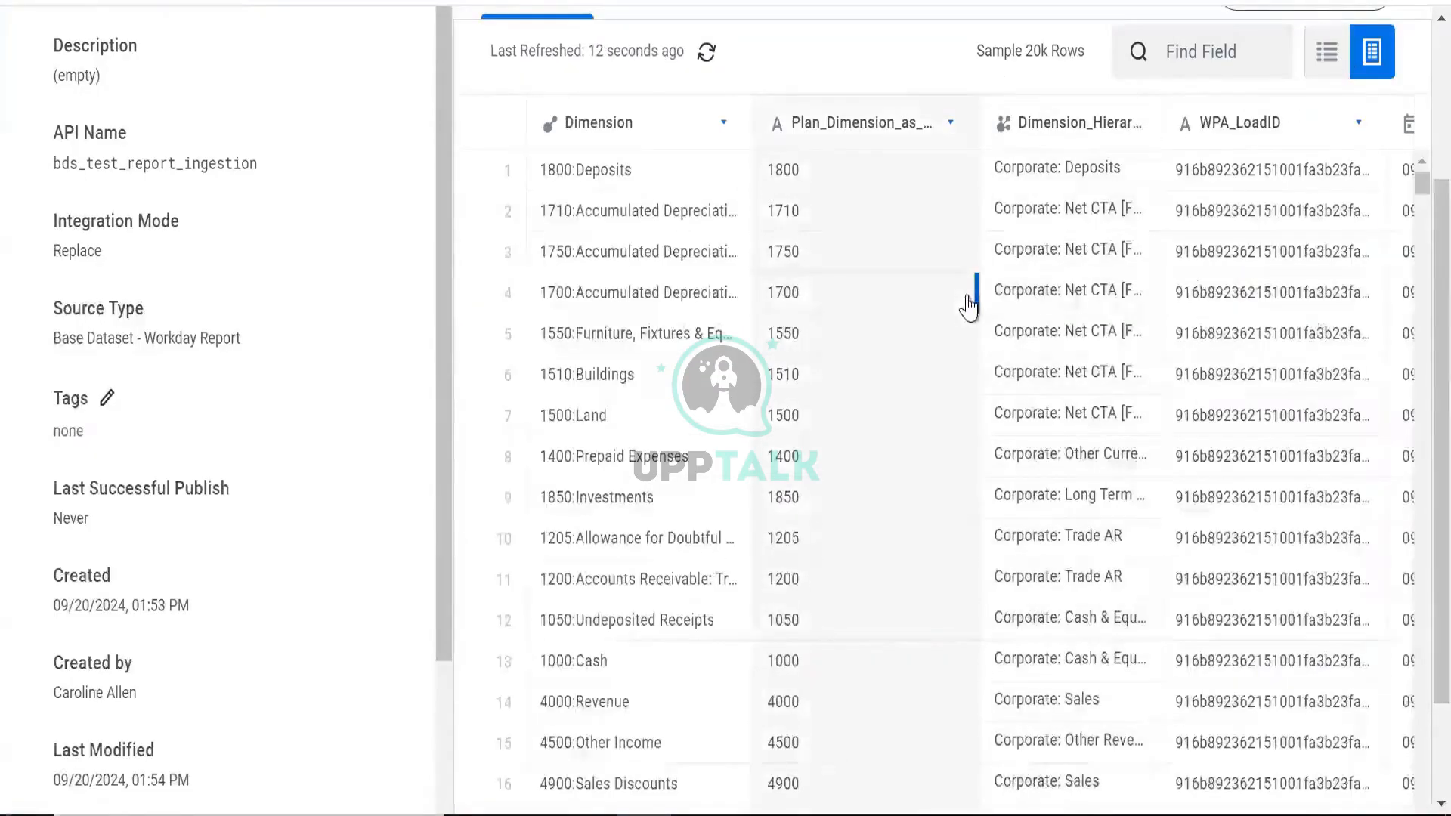
{"action": "scroll", "coordinate": [973, 295], "scroll_direction": "right", "scroll_amount": 3}
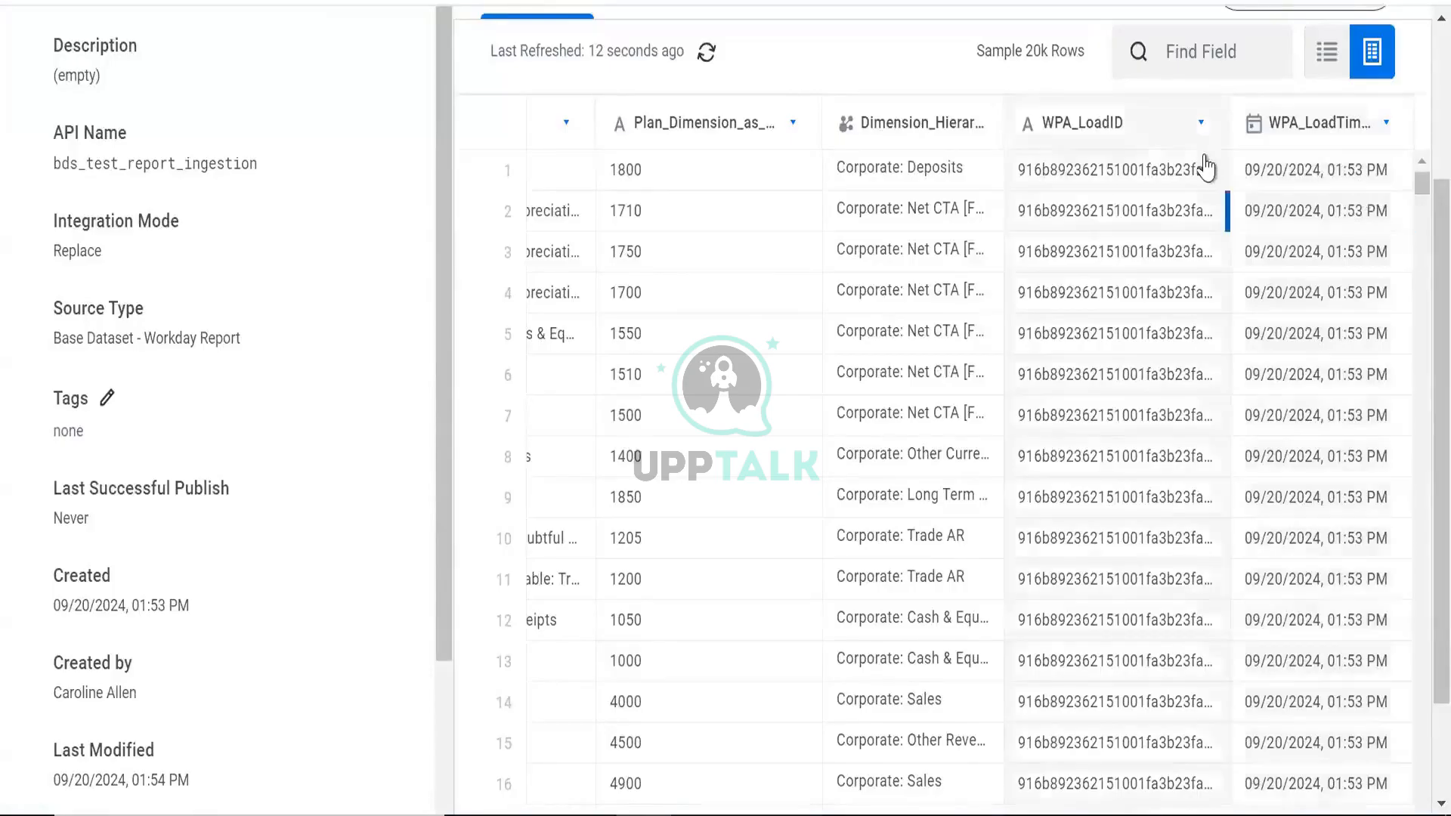
{"action": "scroll", "coordinate": [1204, 169], "scroll_direction": "up", "scroll_amount": 3}
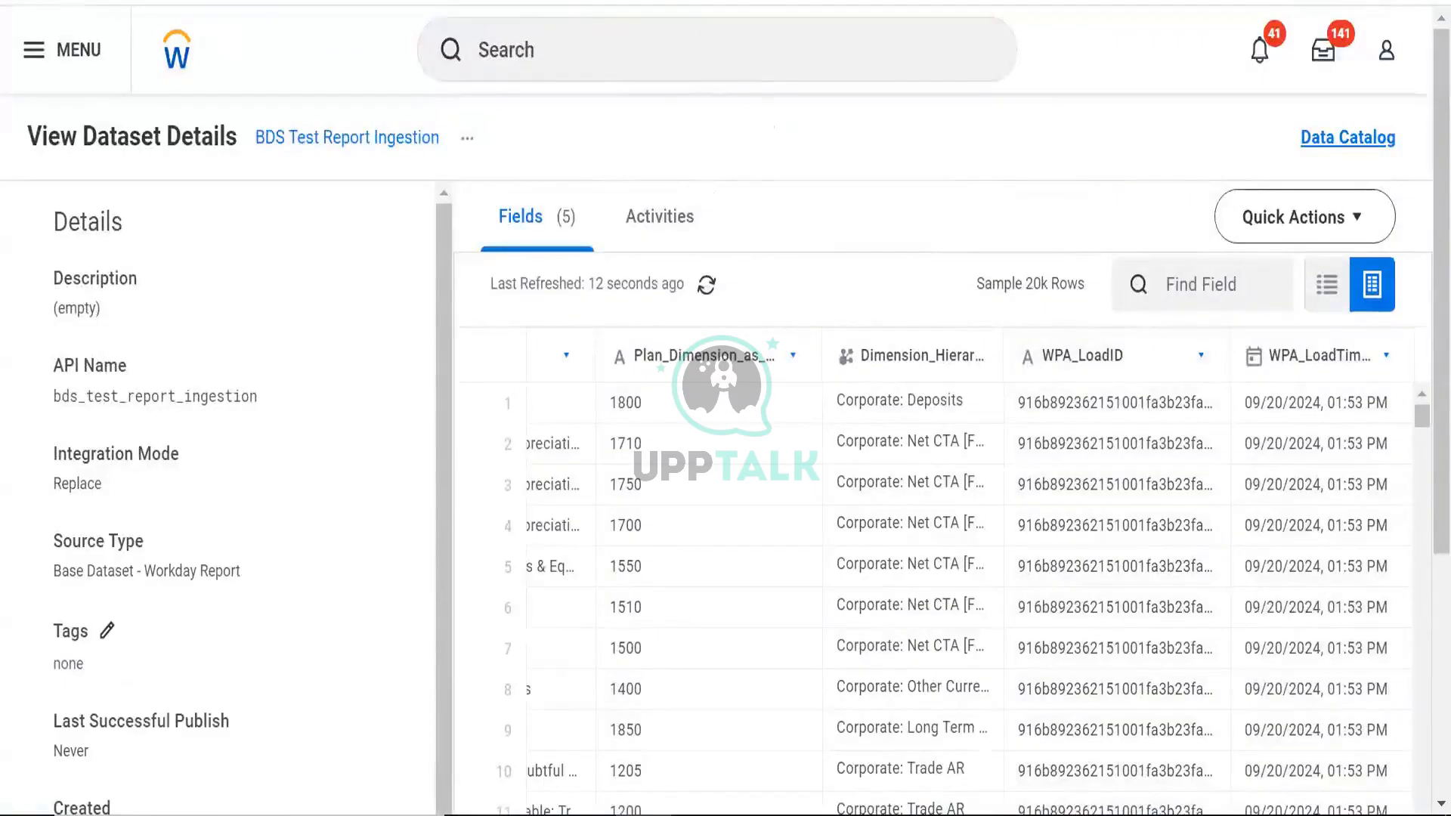
Check the actions available for BDS Test Report Ingestion in the Data Catalog, then review its fields as a list in the dataset details
{"action": "left_click", "coordinate": [552, 0]}
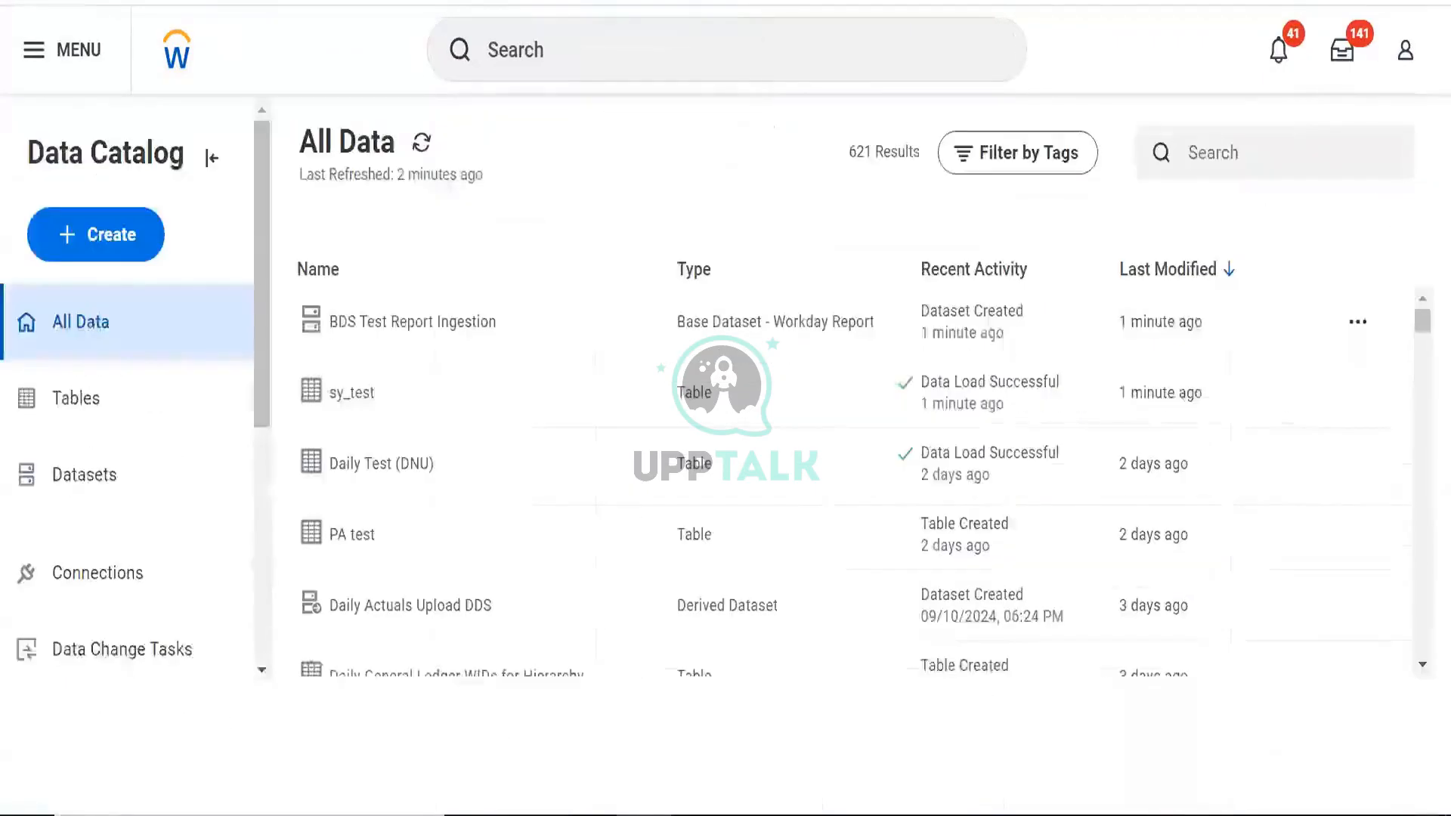
{"action": "left_click", "coordinate": [1358, 325]}
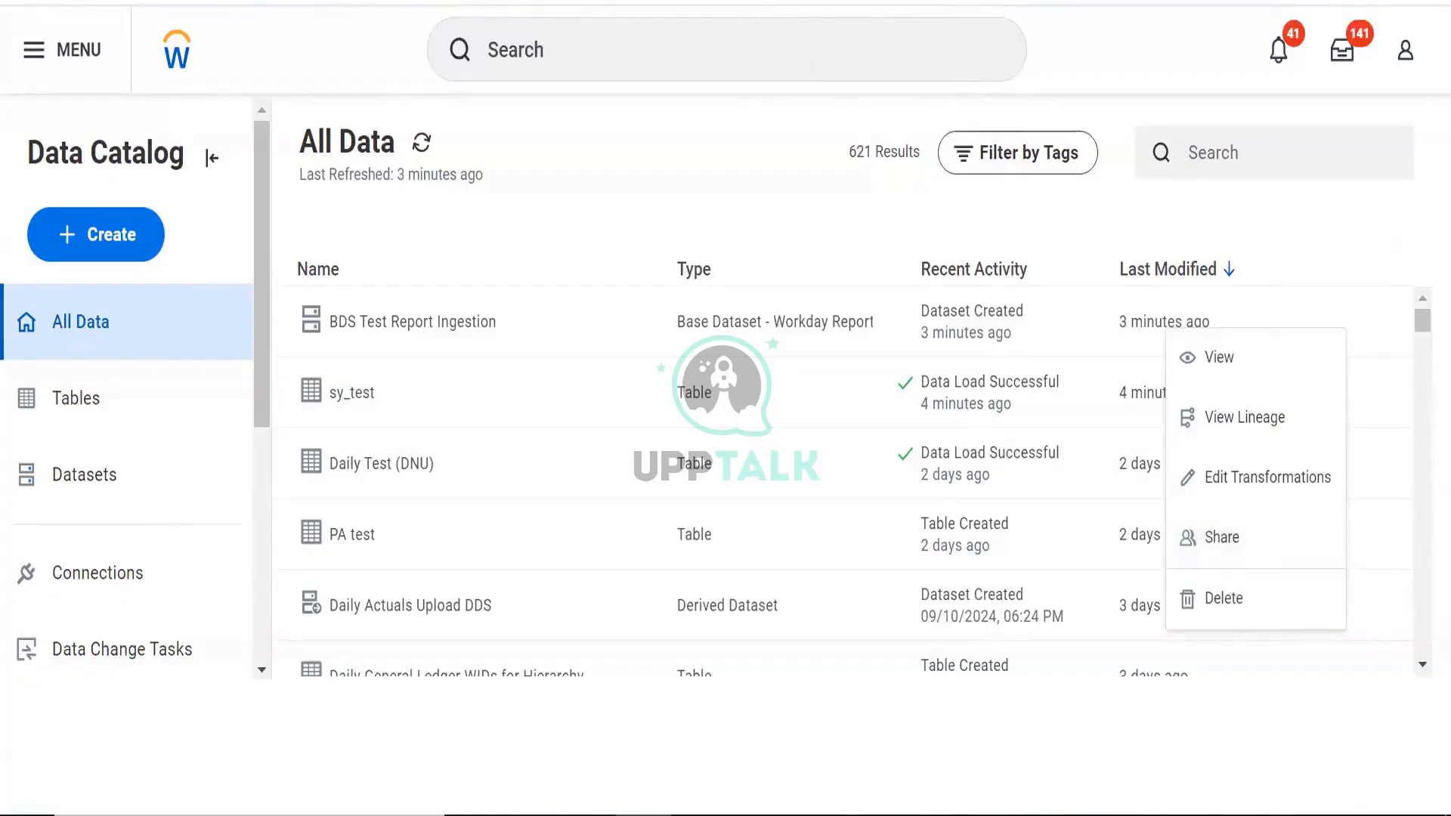
{"action": "left_click", "coordinate": [1319, 354]}
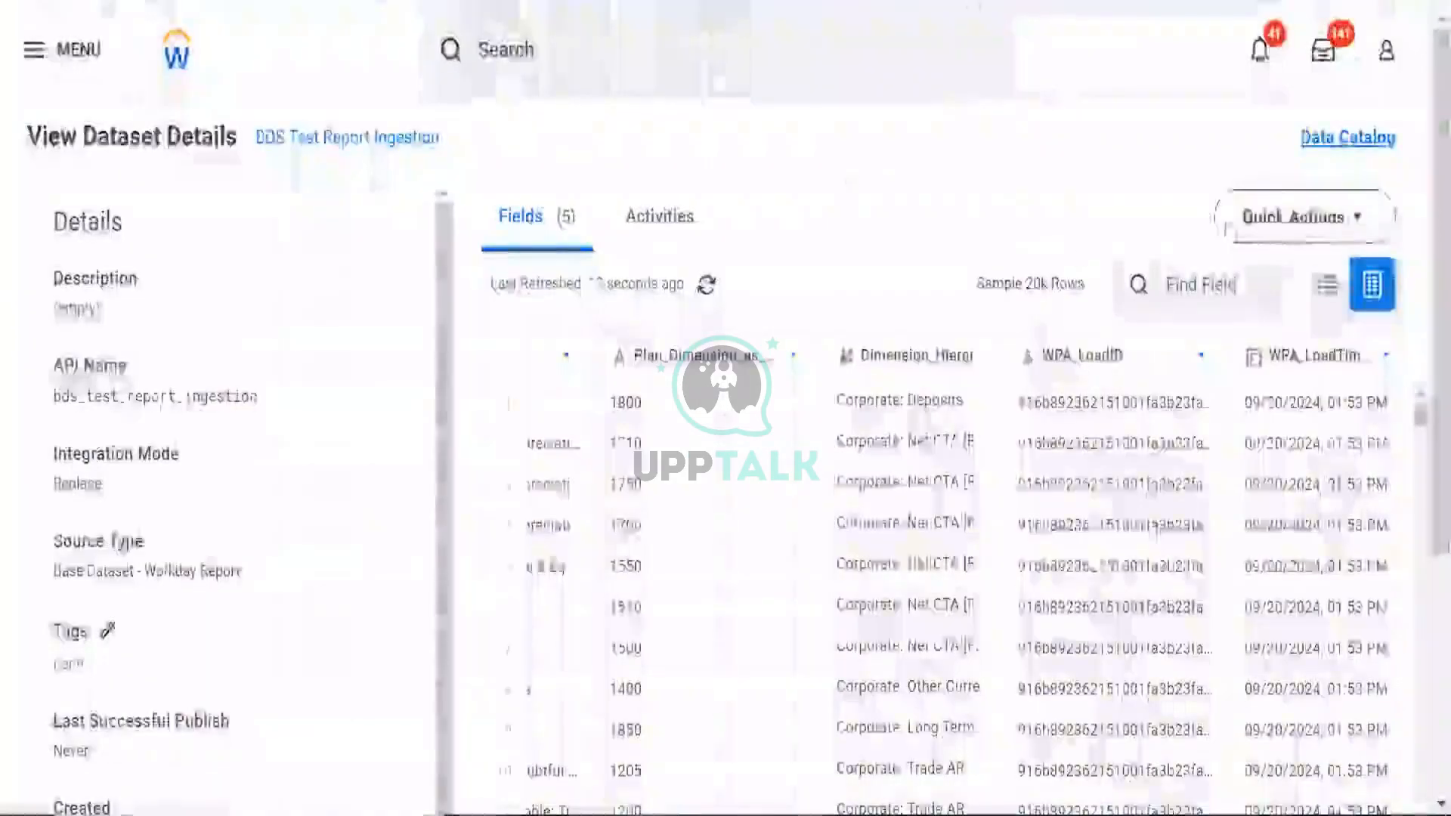
{"action": "left_click", "coordinate": [1327, 286]}
{"action": "scroll", "coordinate": [827, 279], "scroll_direction": "down", "scroll_amount": 5}
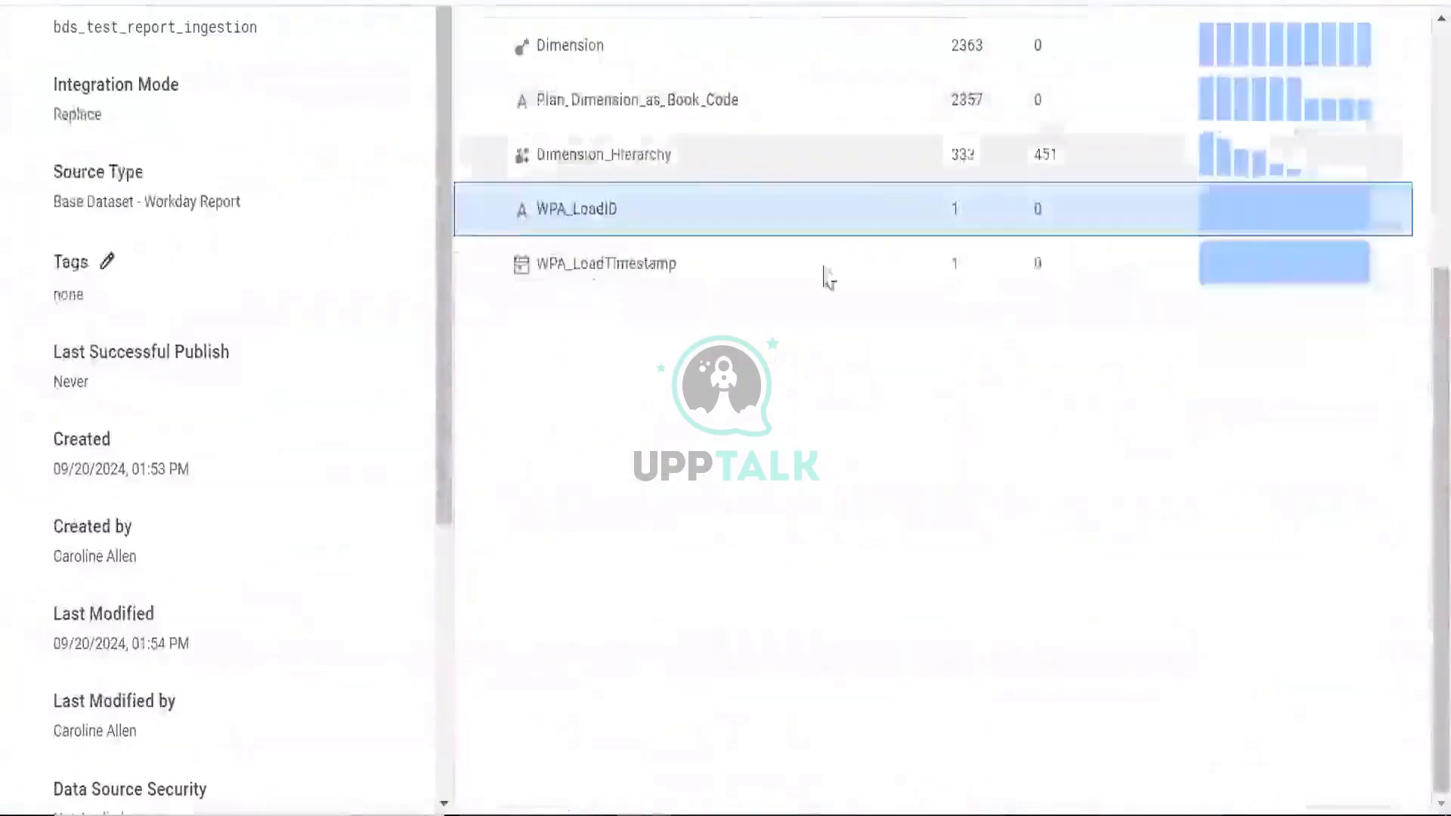
Show the dataset's sample rows in a grid, browse through the accounts, and highlight the sample-size label
{"action": "scroll", "coordinate": [783, 223], "scroll_direction": "up", "scroll_amount": 2}
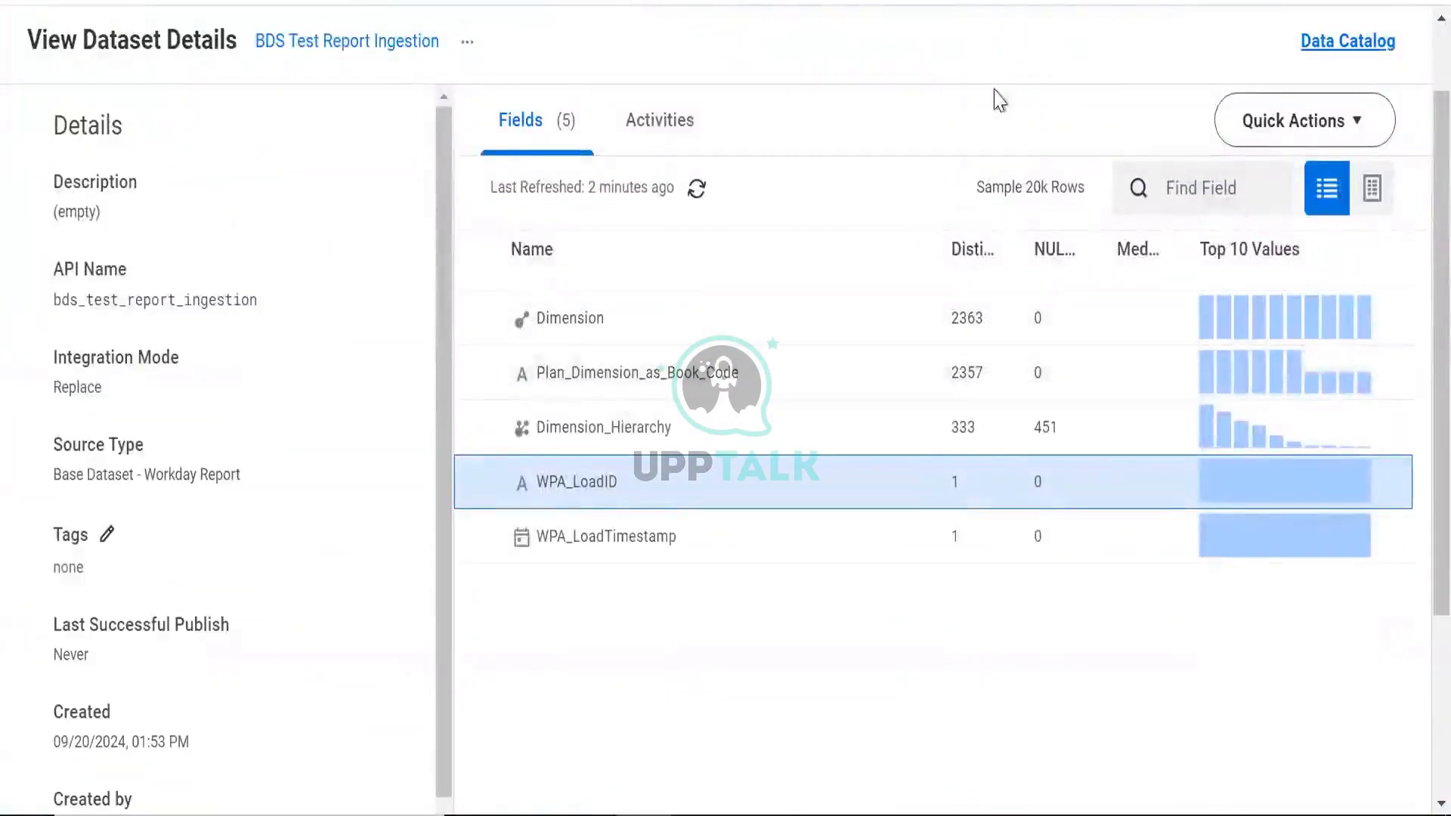
{"action": "left_click", "coordinate": [1372, 188]}
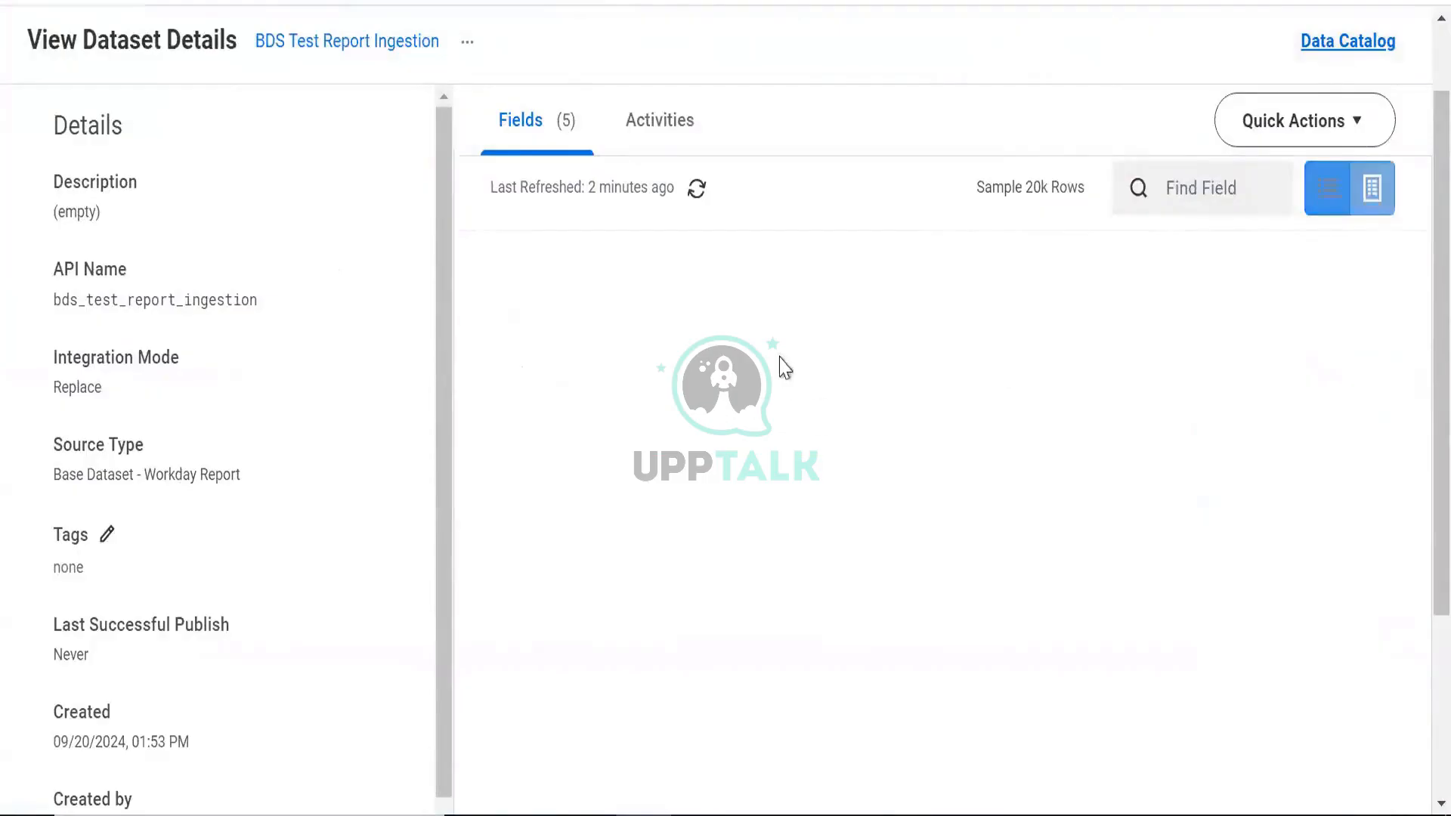
{"action": "scroll", "coordinate": [605, 288], "scroll_direction": "down", "scroll_amount": 10}
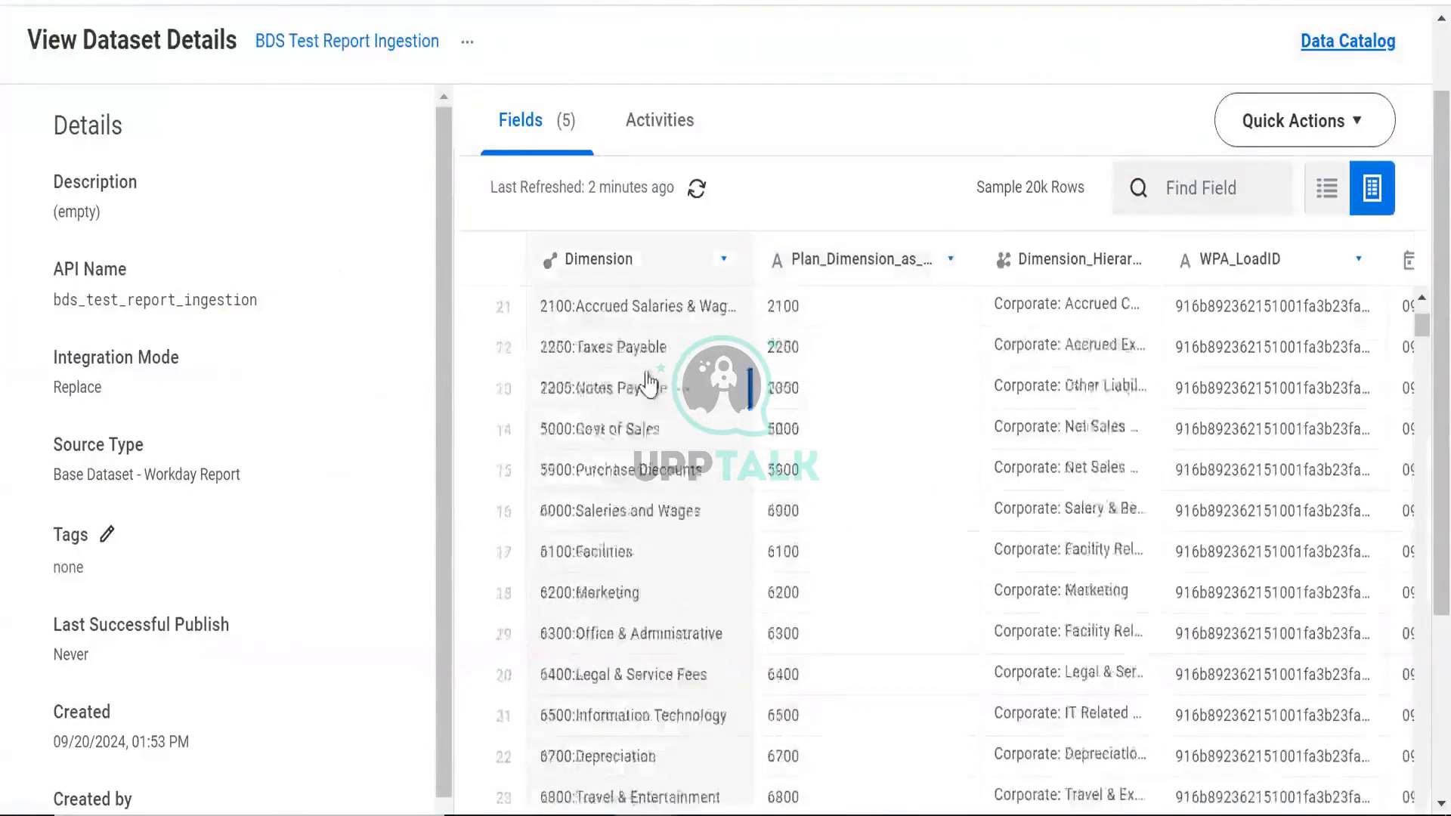
{"action": "scroll", "coordinate": [612, 652], "scroll_direction": "down", "scroll_amount": 5}
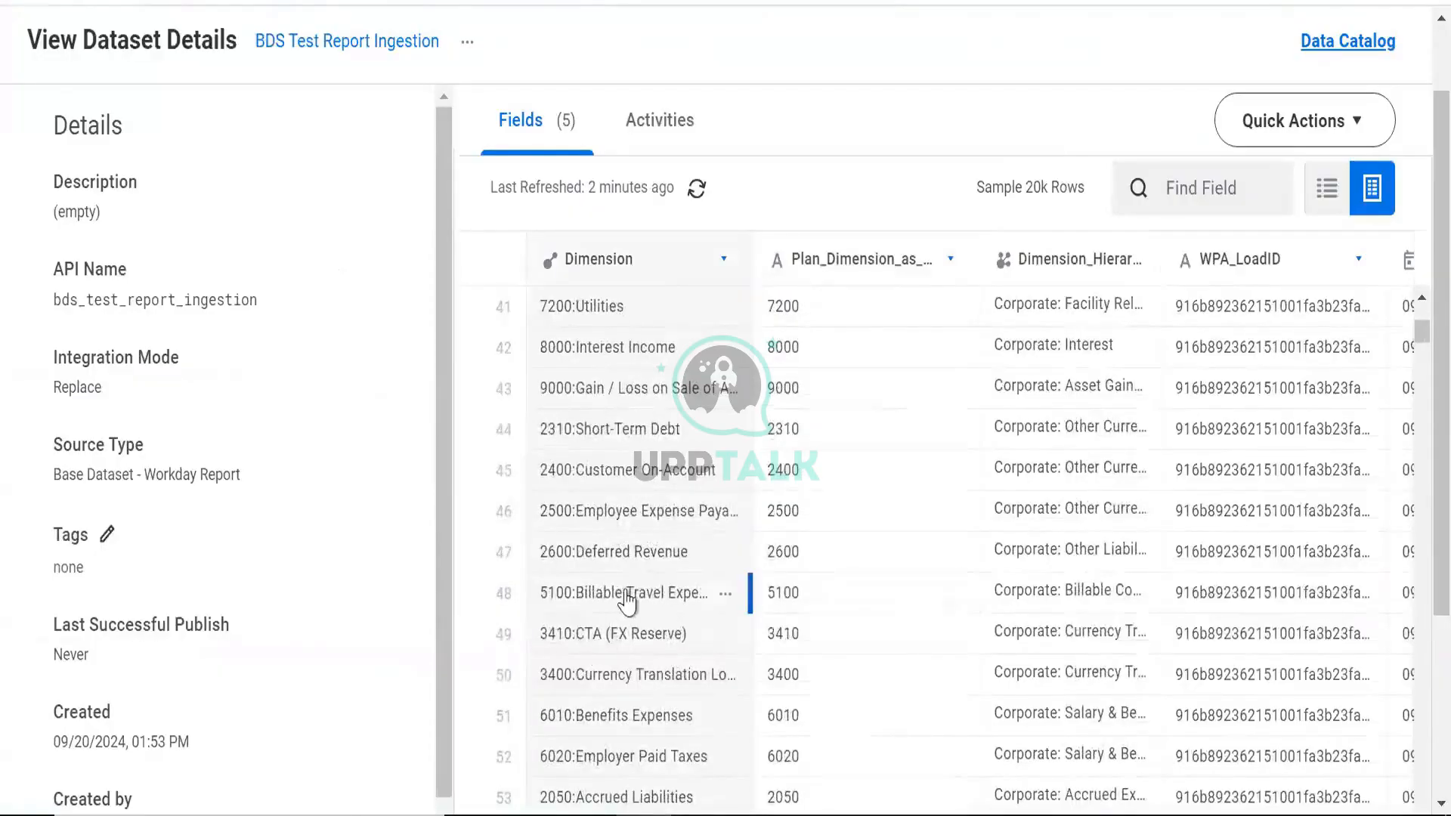
{"action": "scroll", "coordinate": [578, 291], "scroll_direction": "down", "scroll_amount": 11}
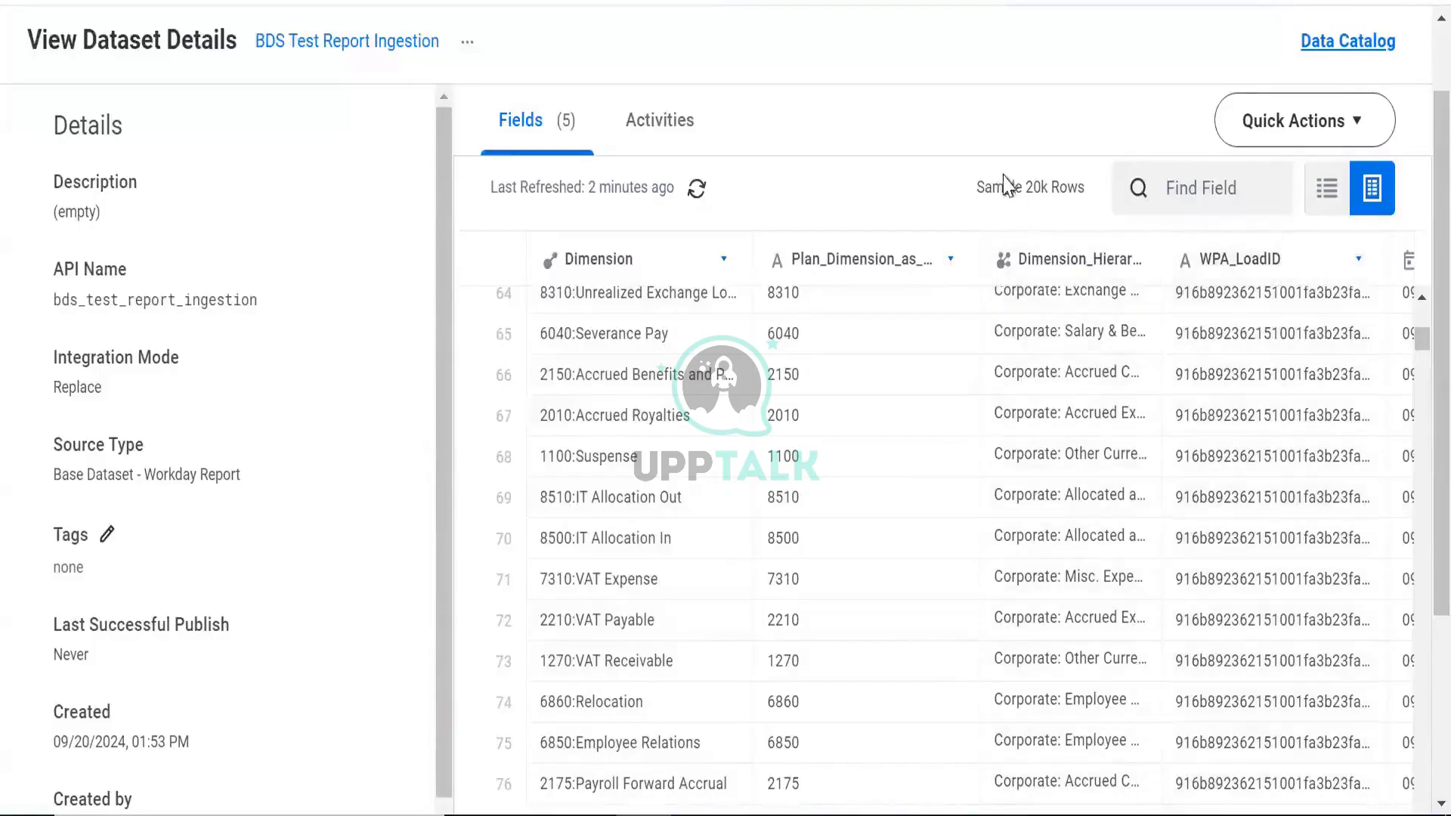
{"action": "left_click_drag", "start_coordinate": [980, 189], "coordinate": [1096, 186]}
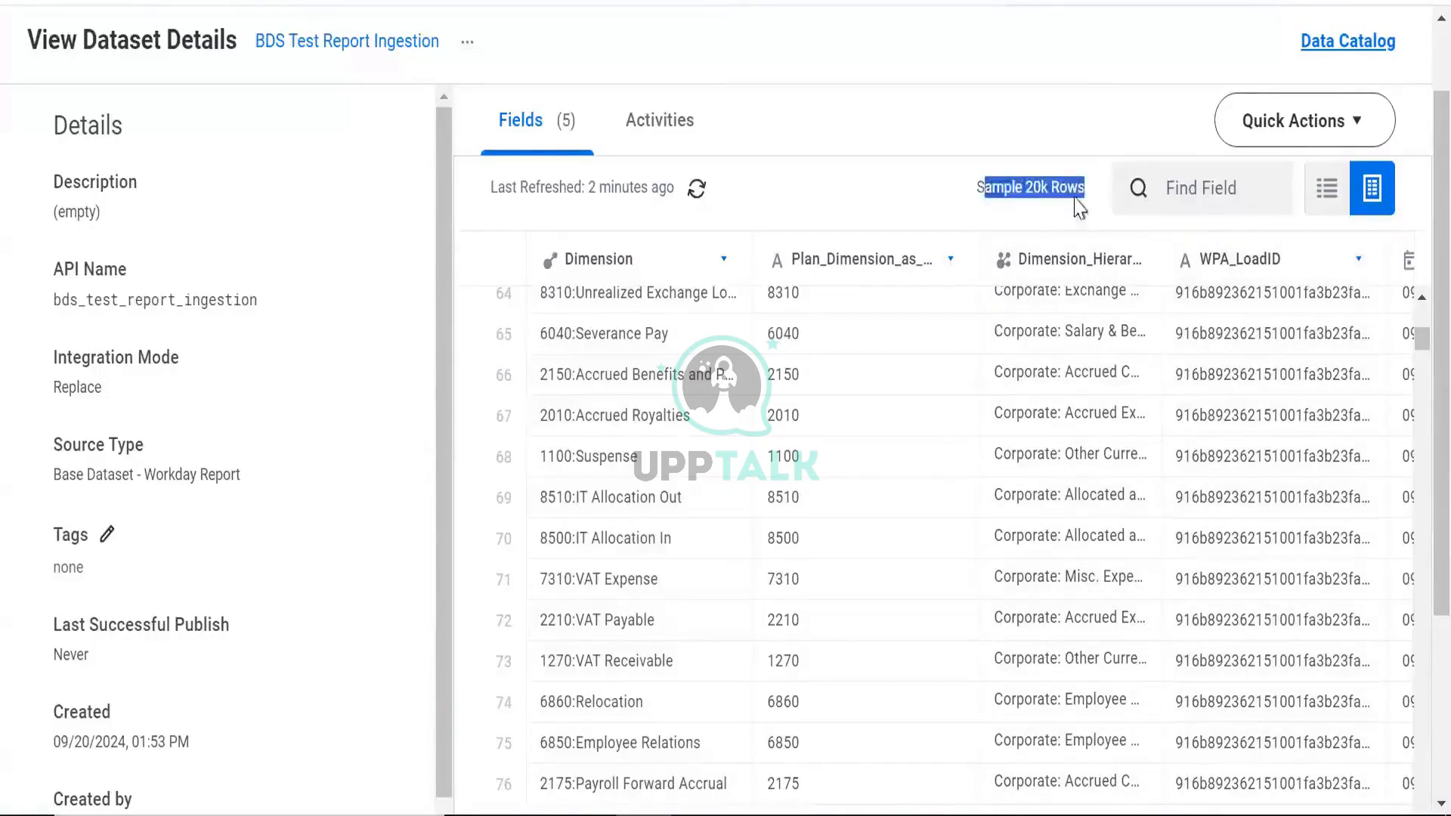
{"action": "left_click", "coordinate": [1080, 208]}
{"action": "left_click_drag", "start_coordinate": [981, 192], "coordinate": [1099, 177]}
{"action": "left_click", "coordinate": [1050, 186]}
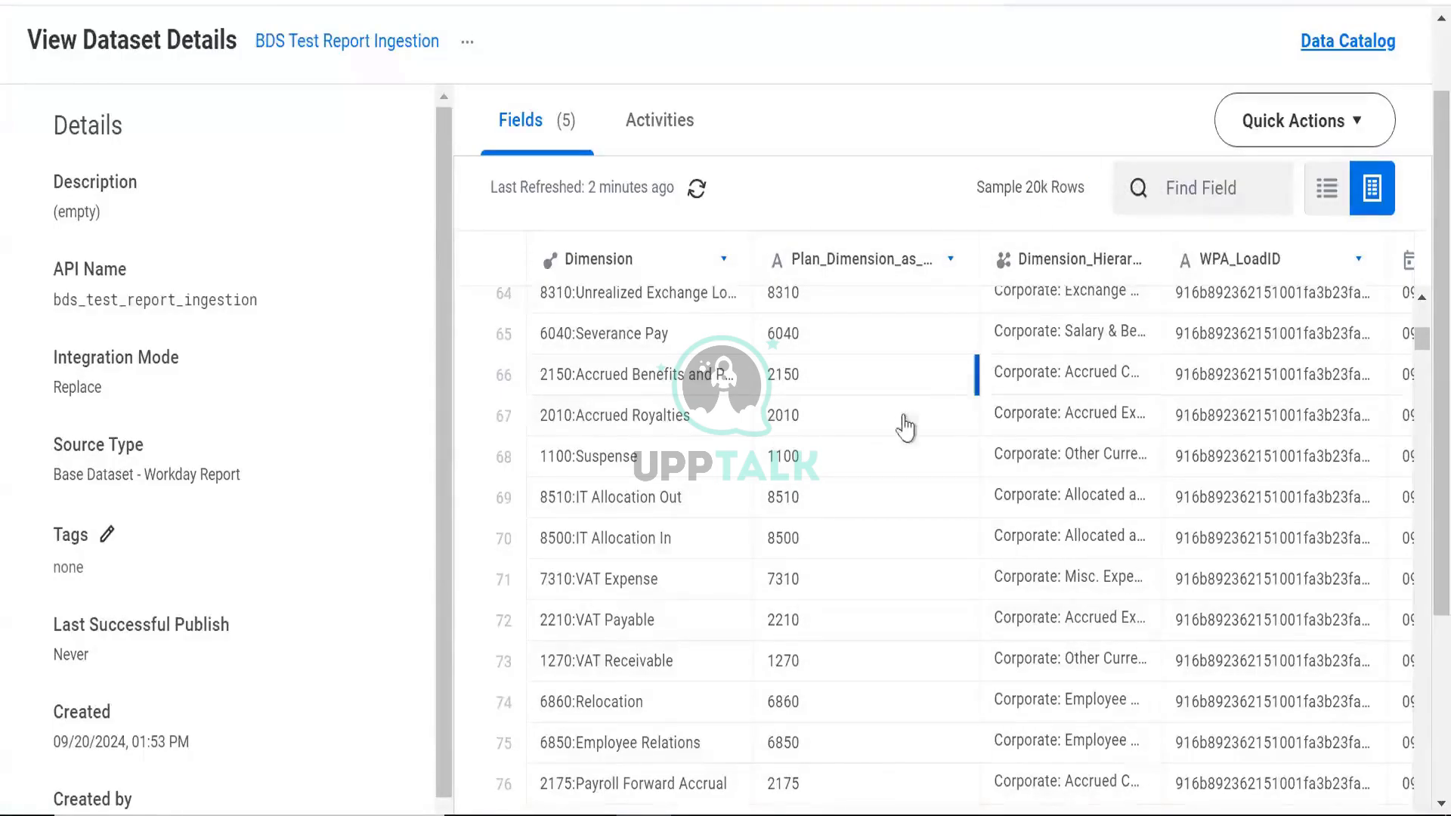
Return to the first sample rows and review the dimensions with their book codes and hierarchies
{"action": "scroll", "coordinate": [898, 423], "scroll_direction": "up", "scroll_amount": 5}
{"action": "scroll", "coordinate": [918, 384], "scroll_direction": "up", "scroll_amount": 15}
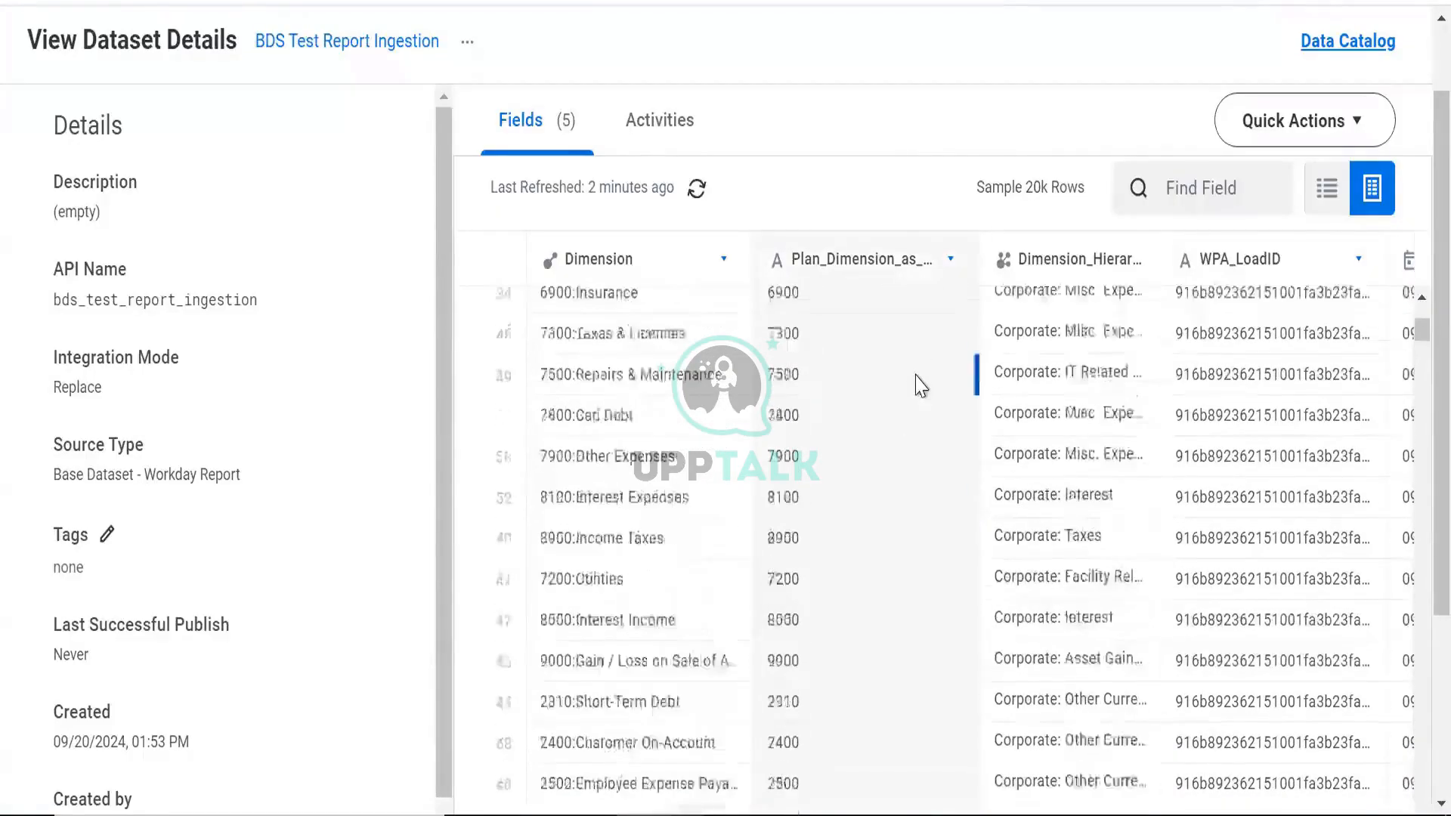
{"action": "scroll", "coordinate": [803, 337], "scroll_direction": "up", "scroll_amount": 4}
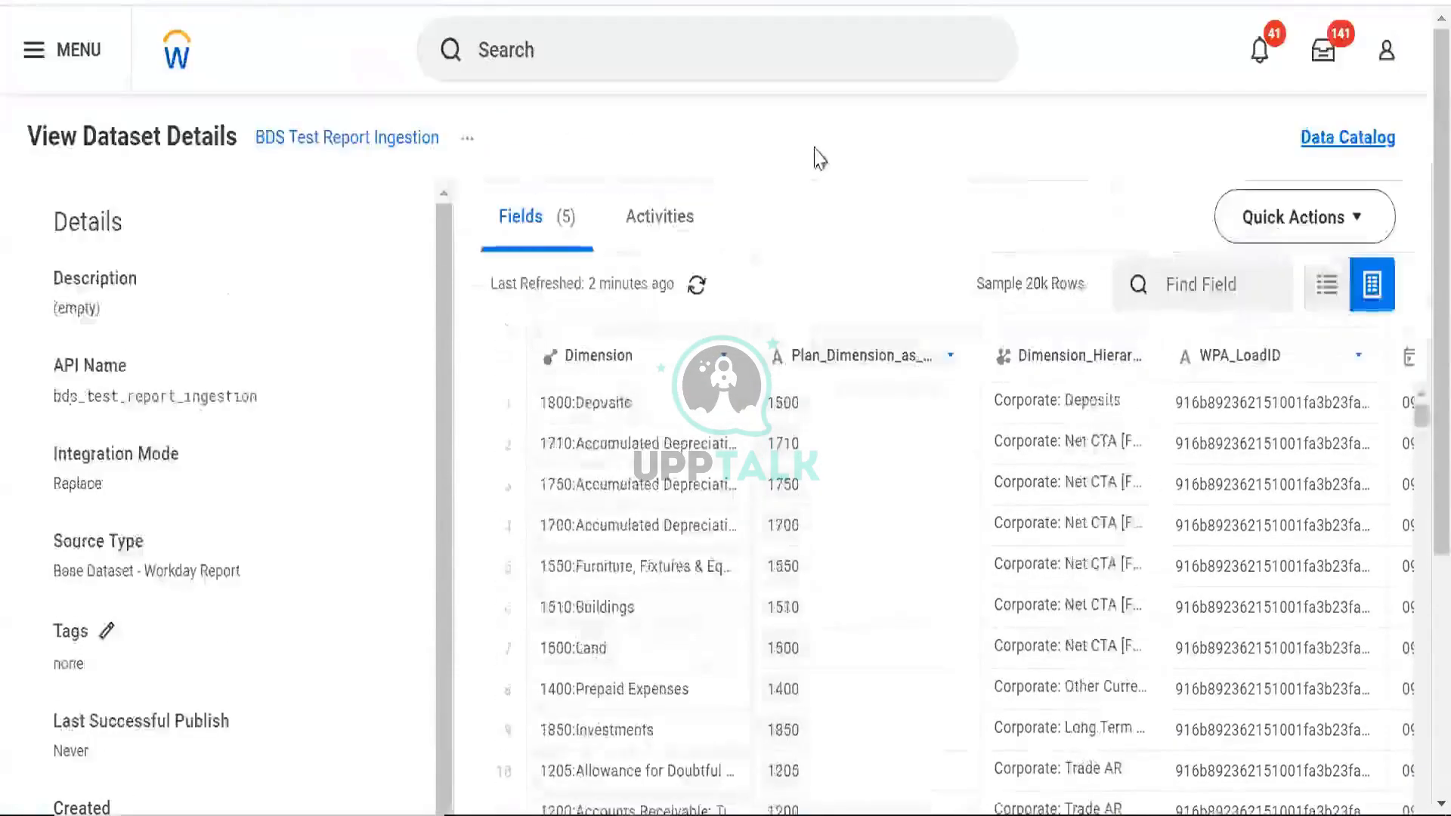
{"action": "scroll", "coordinate": [813, 156], "scroll_direction": "down", "scroll_amount": 5}
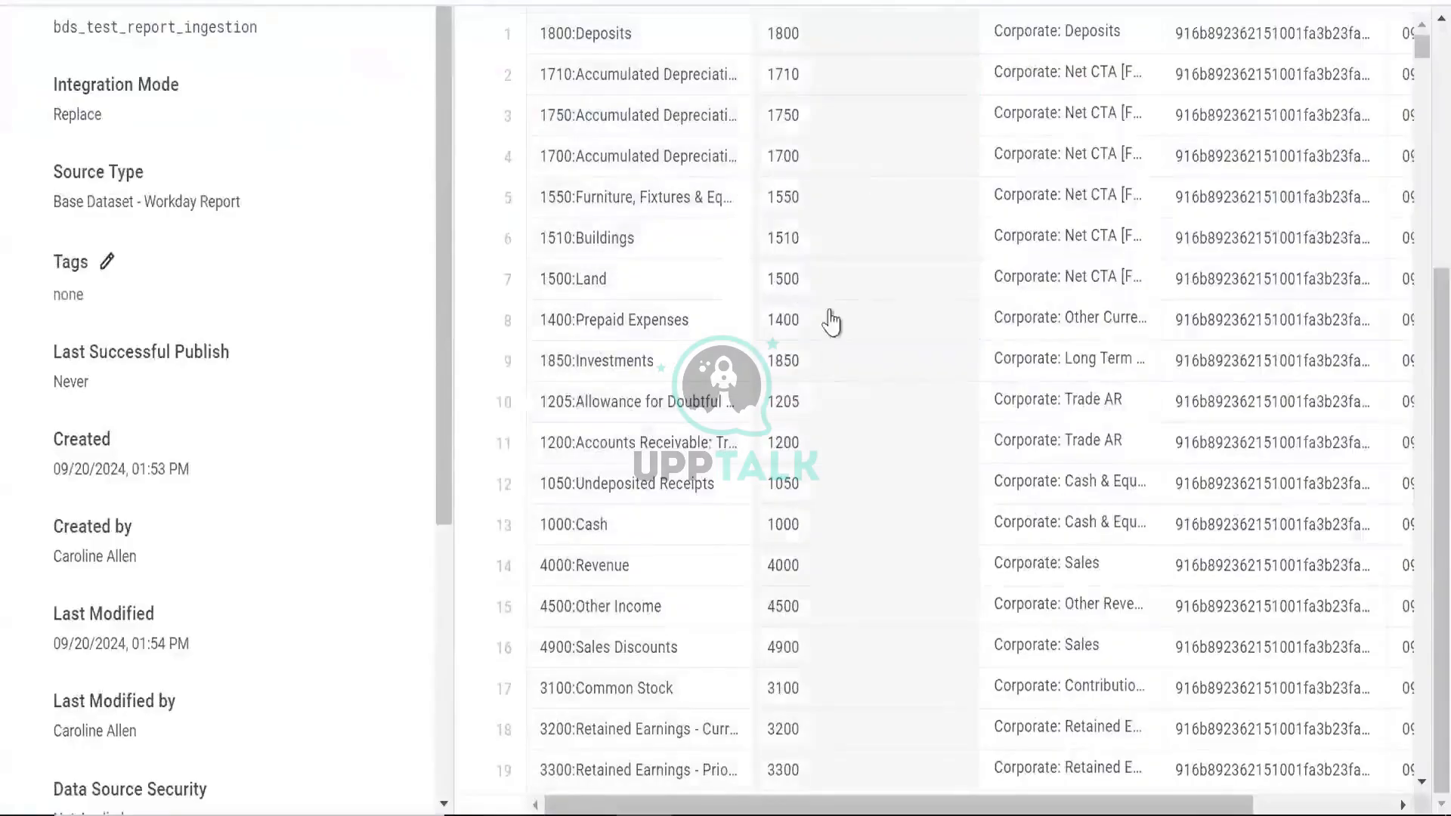
{"action": "scroll", "coordinate": [1156, 240], "scroll_direction": "up", "scroll_amount": 4}
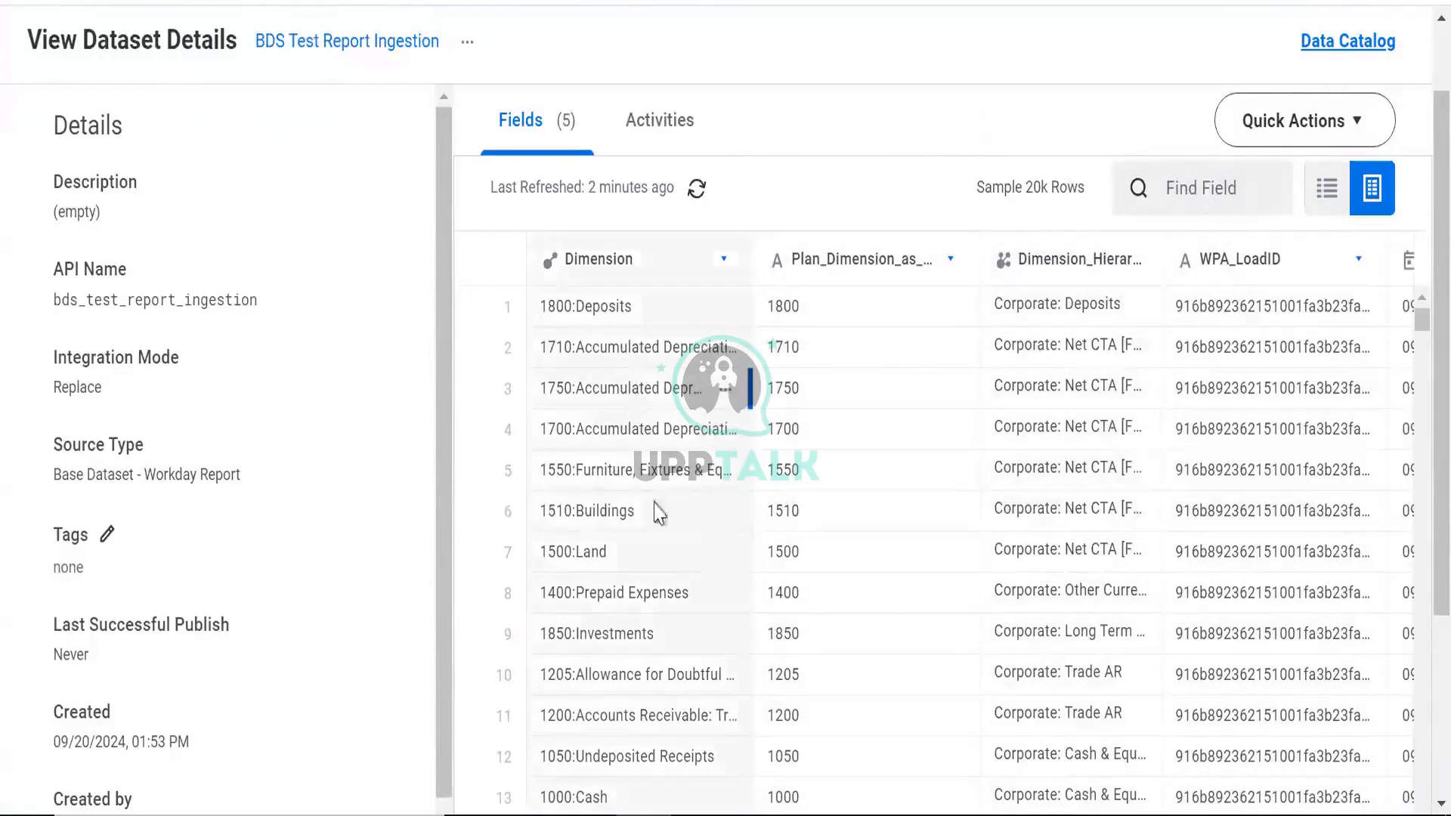
List the dataset's fields again and inspect the Dimension field's type, business object, origin and top values
{"action": "left_click", "coordinate": [1324, 198]}
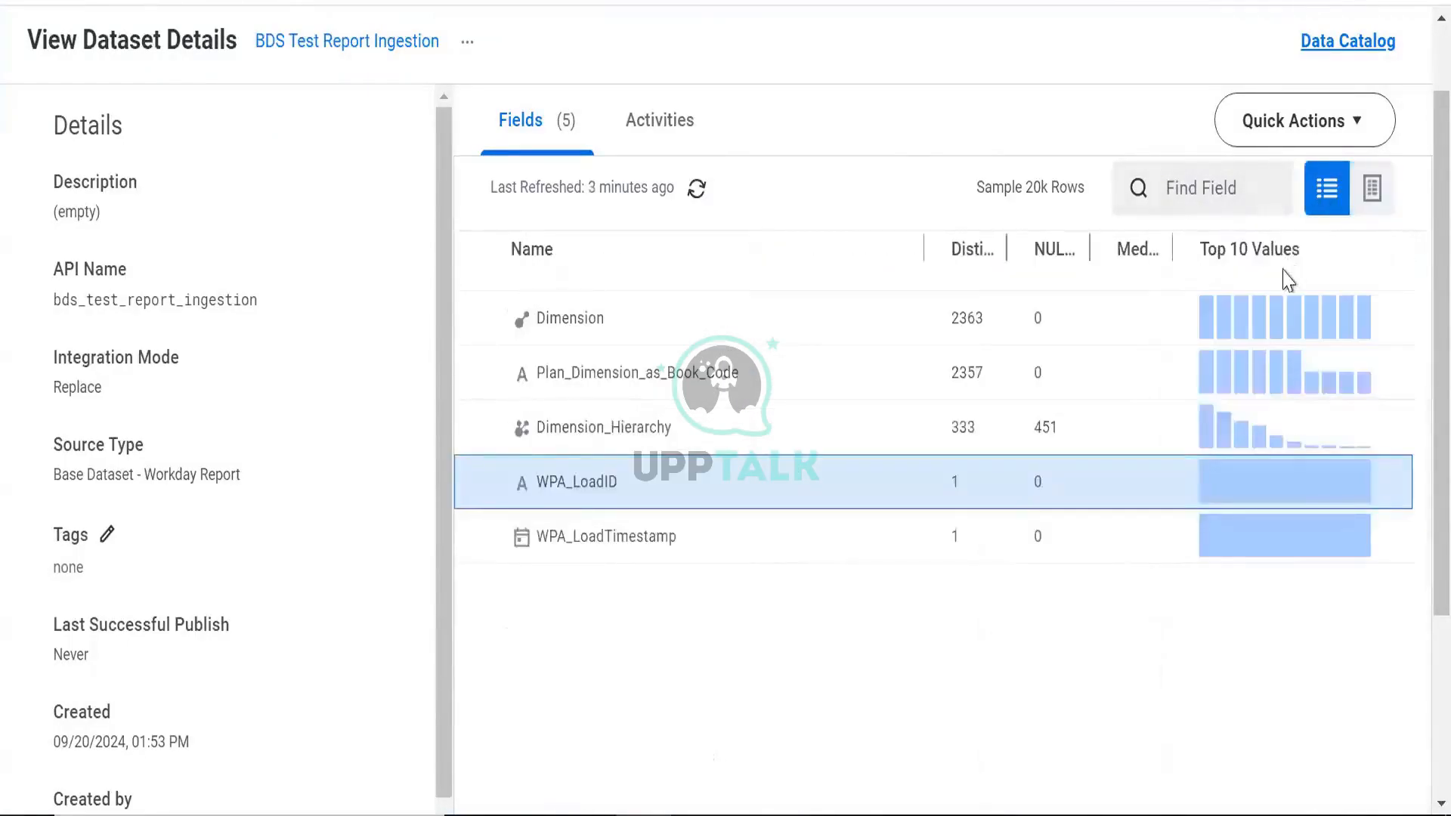
{"action": "left_click", "coordinate": [1277, 317]}
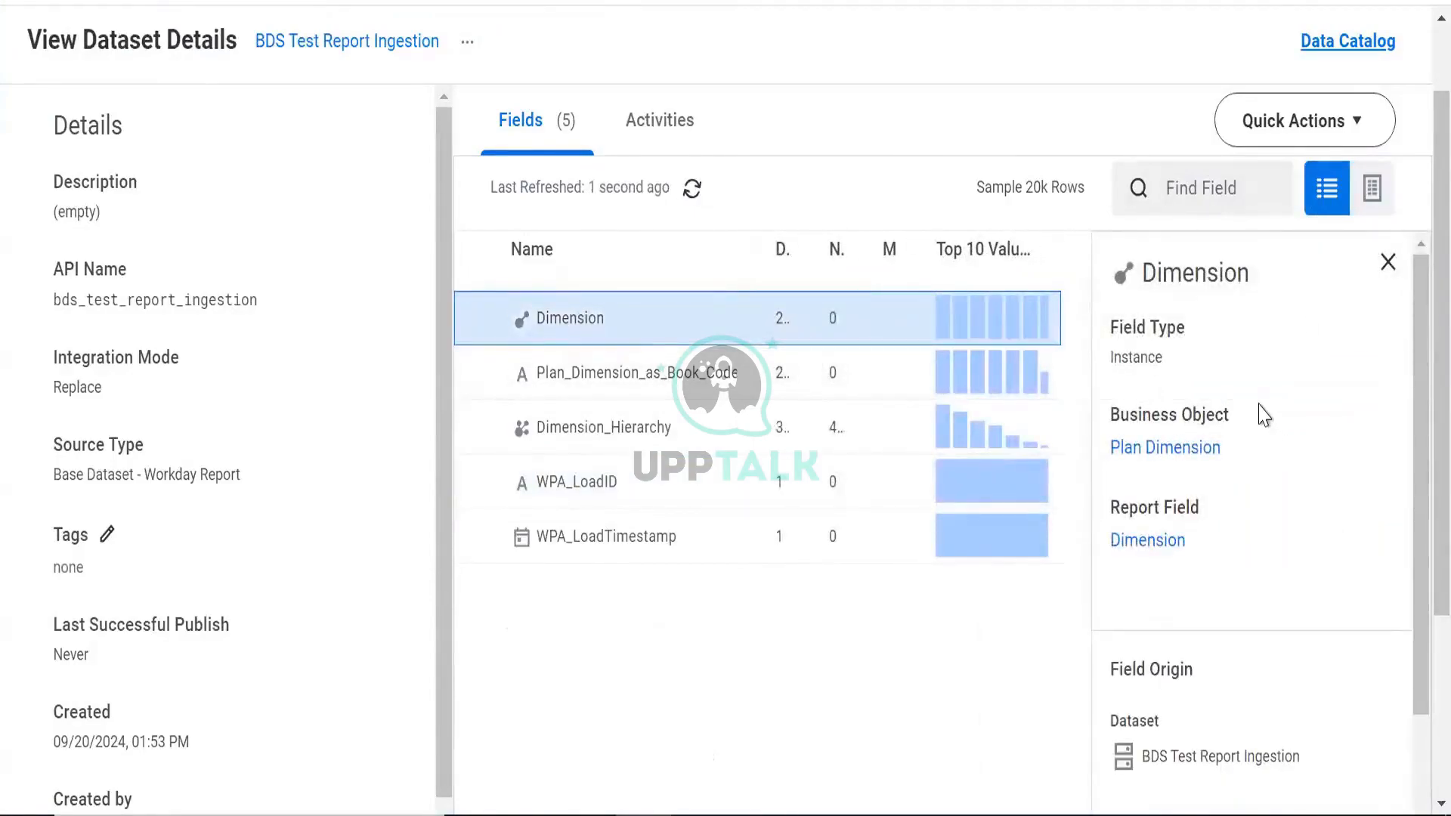
{"action": "scroll", "coordinate": [1250, 415], "scroll_direction": "down", "scroll_amount": 8}
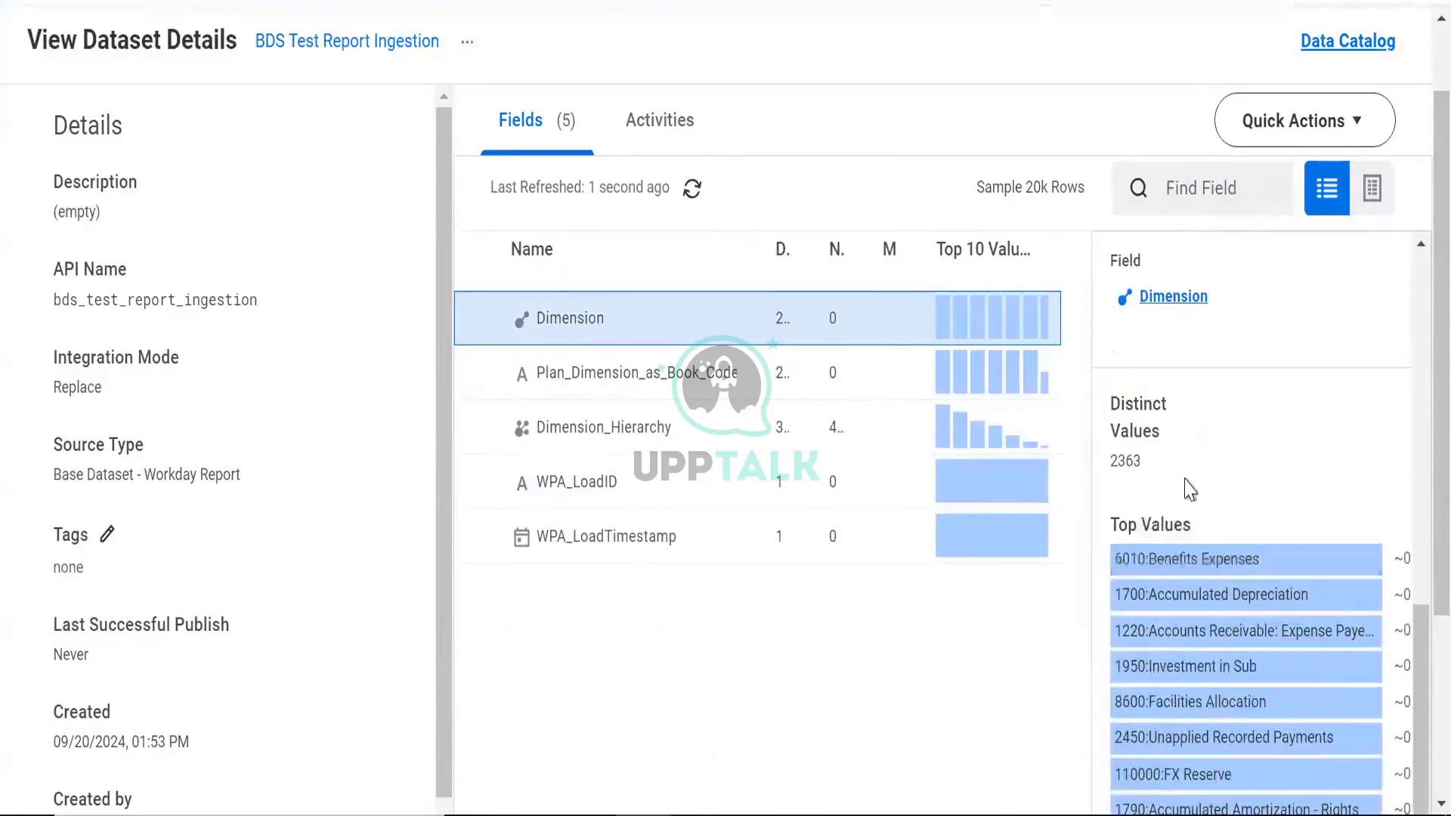
{"action": "scroll", "coordinate": [1183, 529], "scroll_direction": "down", "scroll_amount": 4}
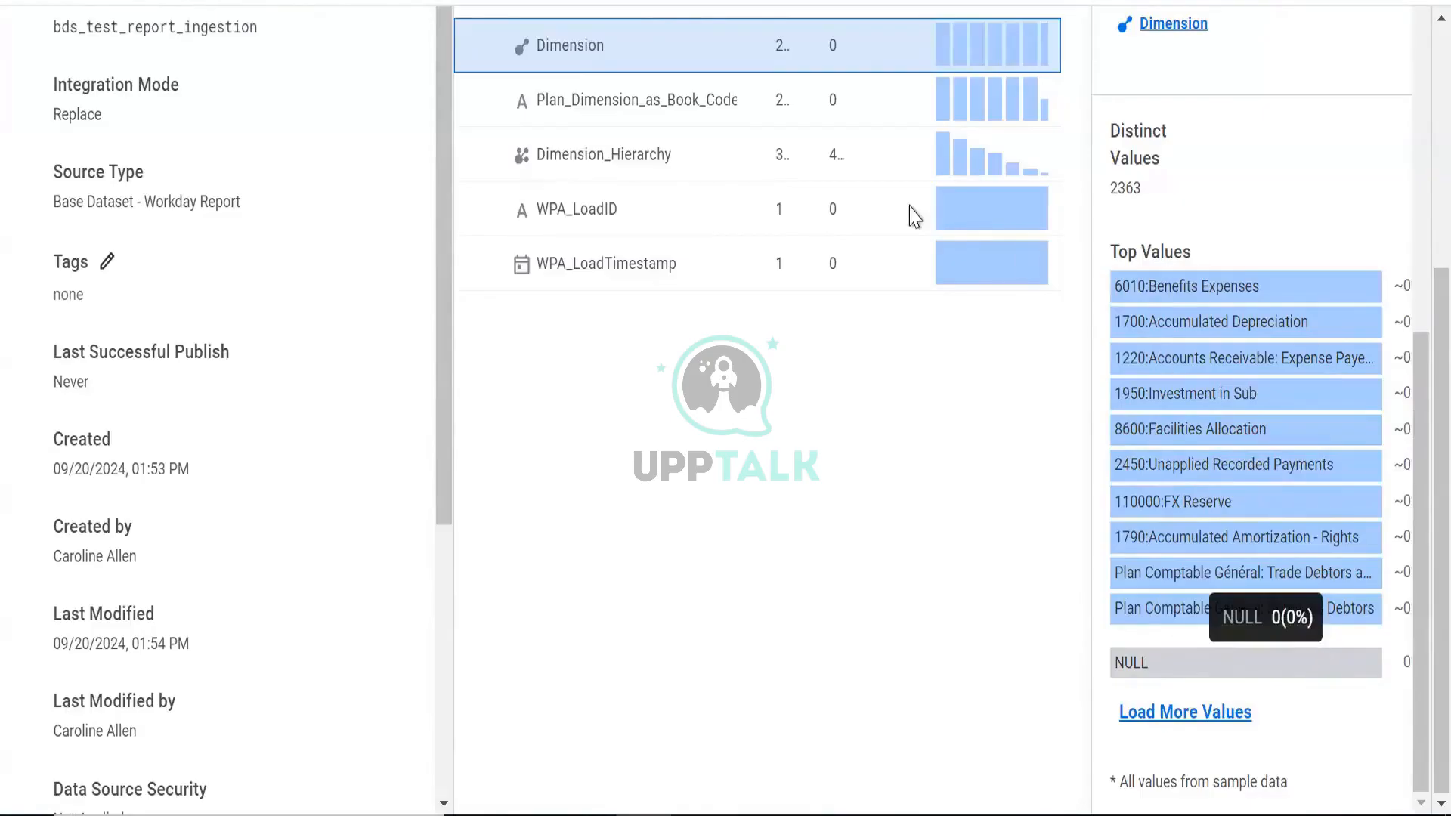
Compare the details of Plan_Dimension_as_Book_Code with Dimension, and examine the distribution of top values for Dimension_Hierarchy
{"action": "left_click", "coordinate": [947, 111]}
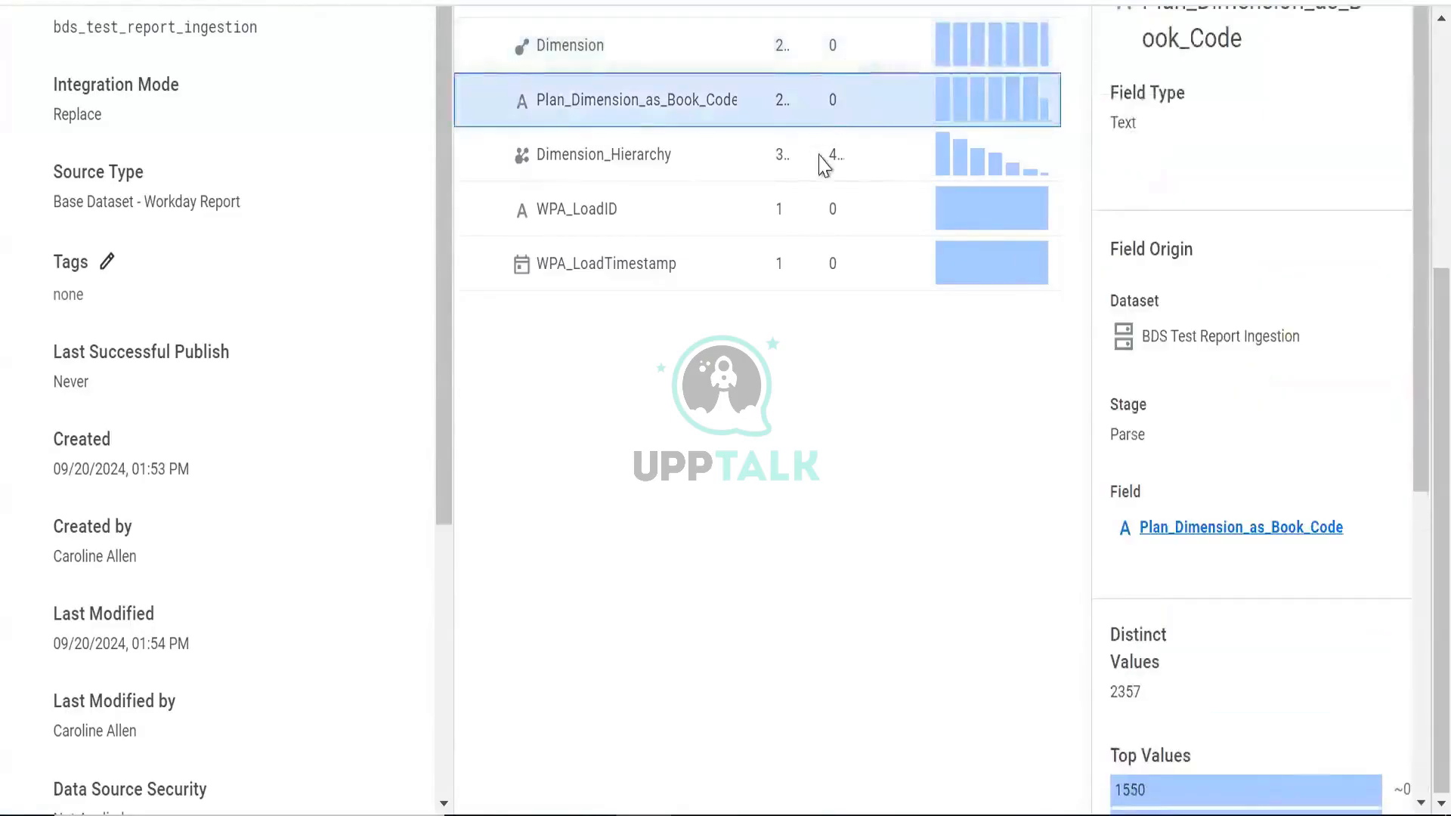
{"action": "left_click", "coordinate": [810, 57]}
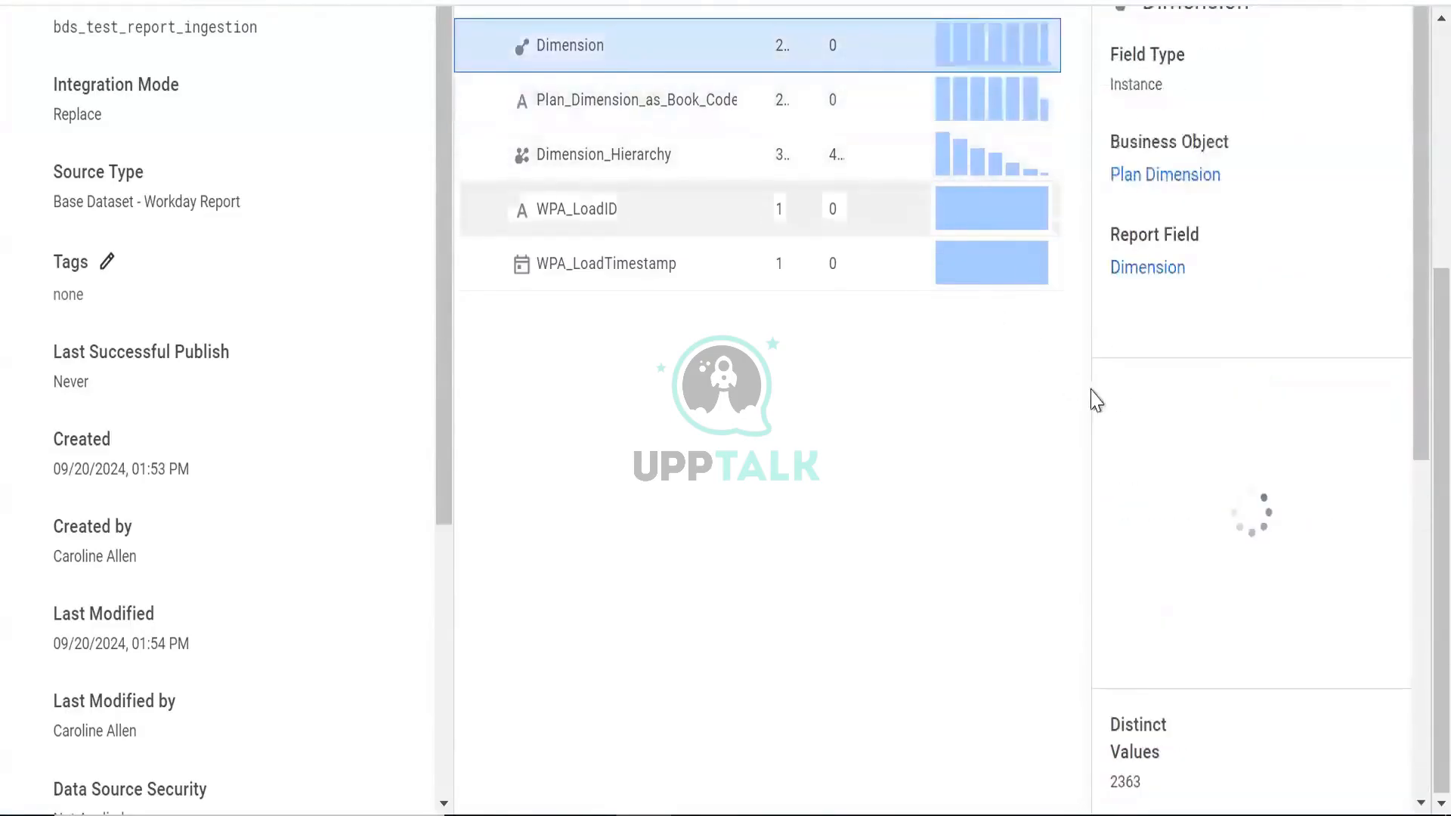
{"action": "left_click", "coordinate": [916, 114]}
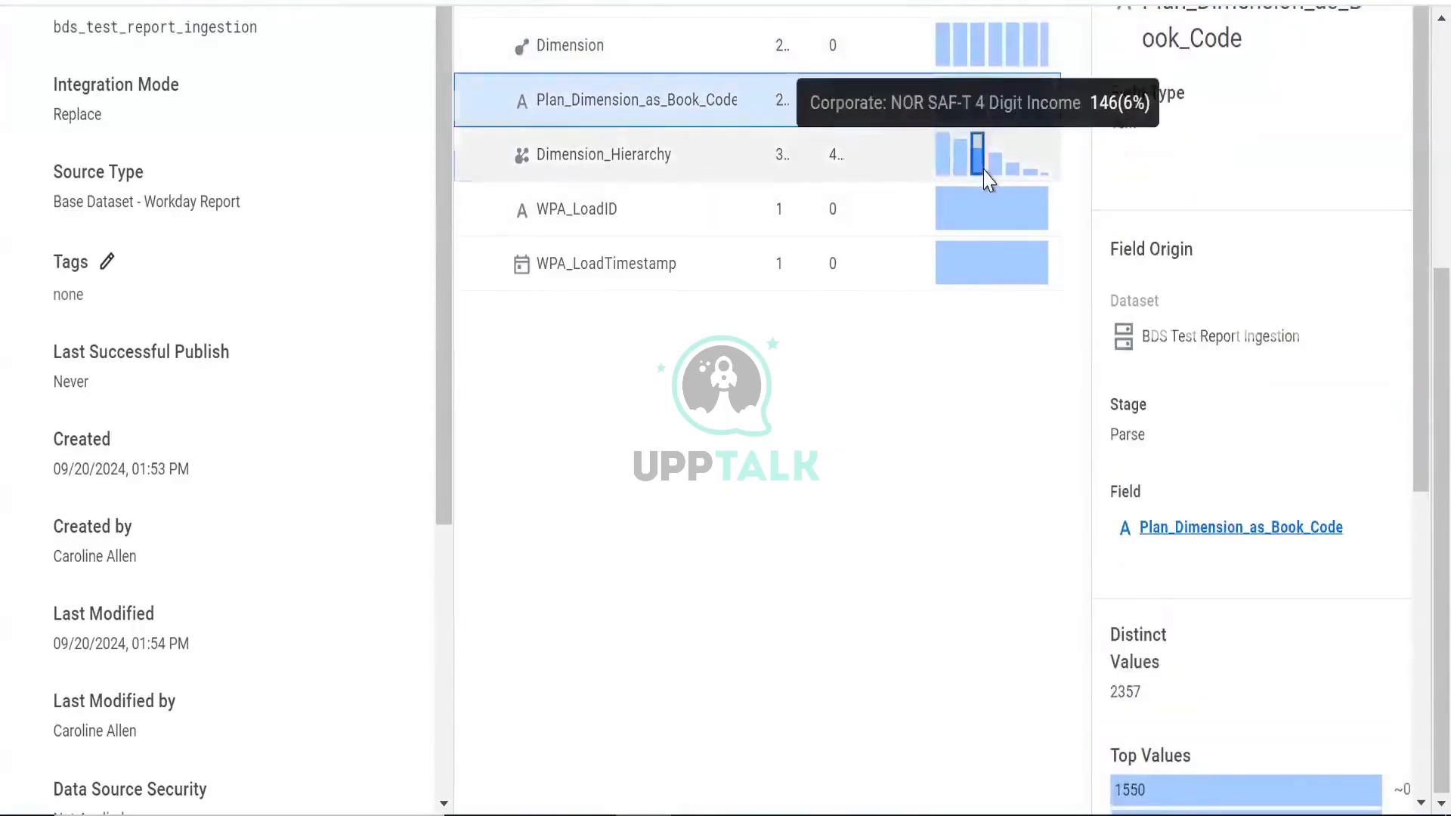
{"action": "left_click", "coordinate": [970, 155]}
{"action": "scroll", "coordinate": [1203, 374], "scroll_direction": "down", "scroll_amount": 4}
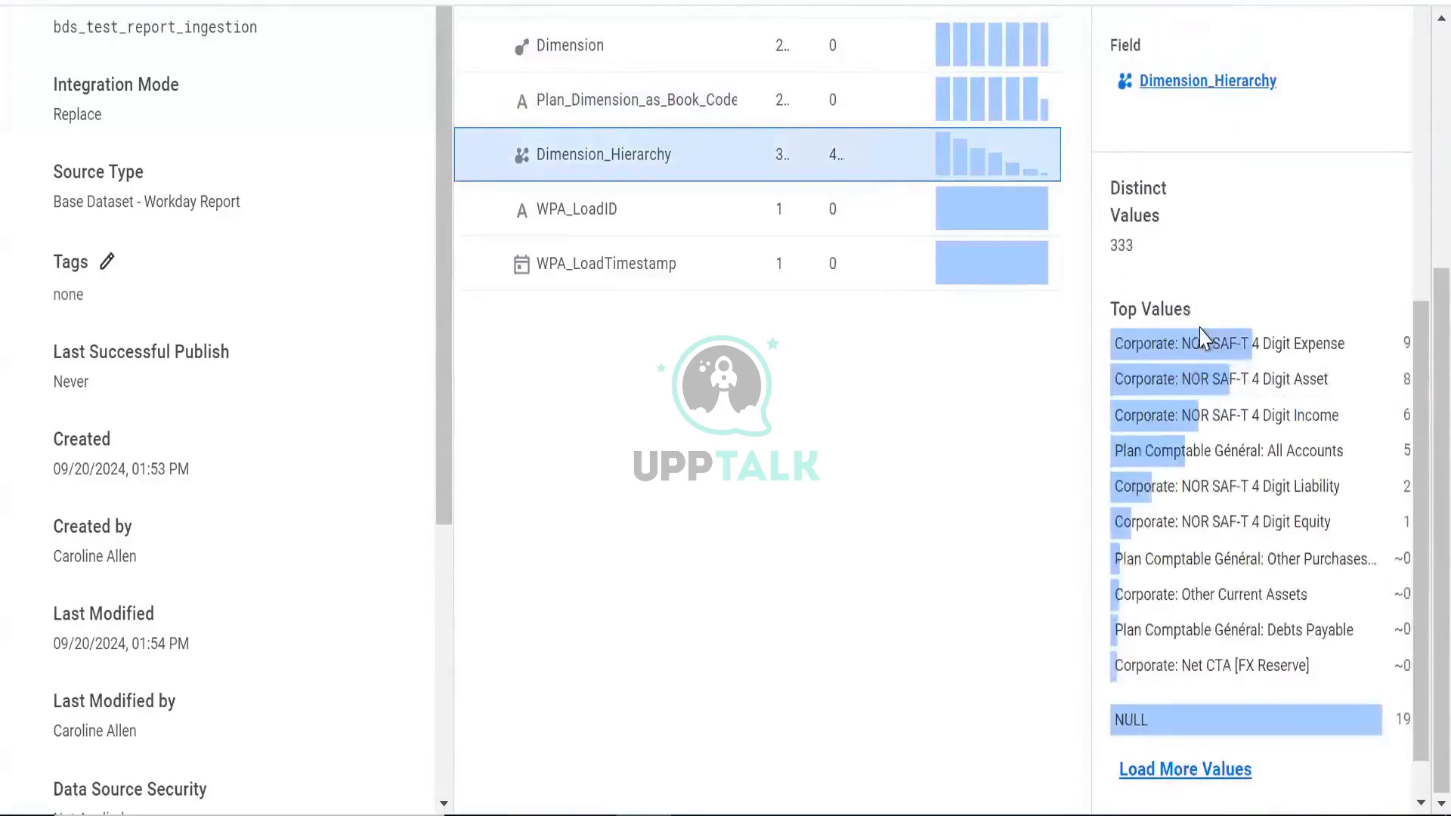
{"action": "mouse_move", "coordinate": [1192, 355]}
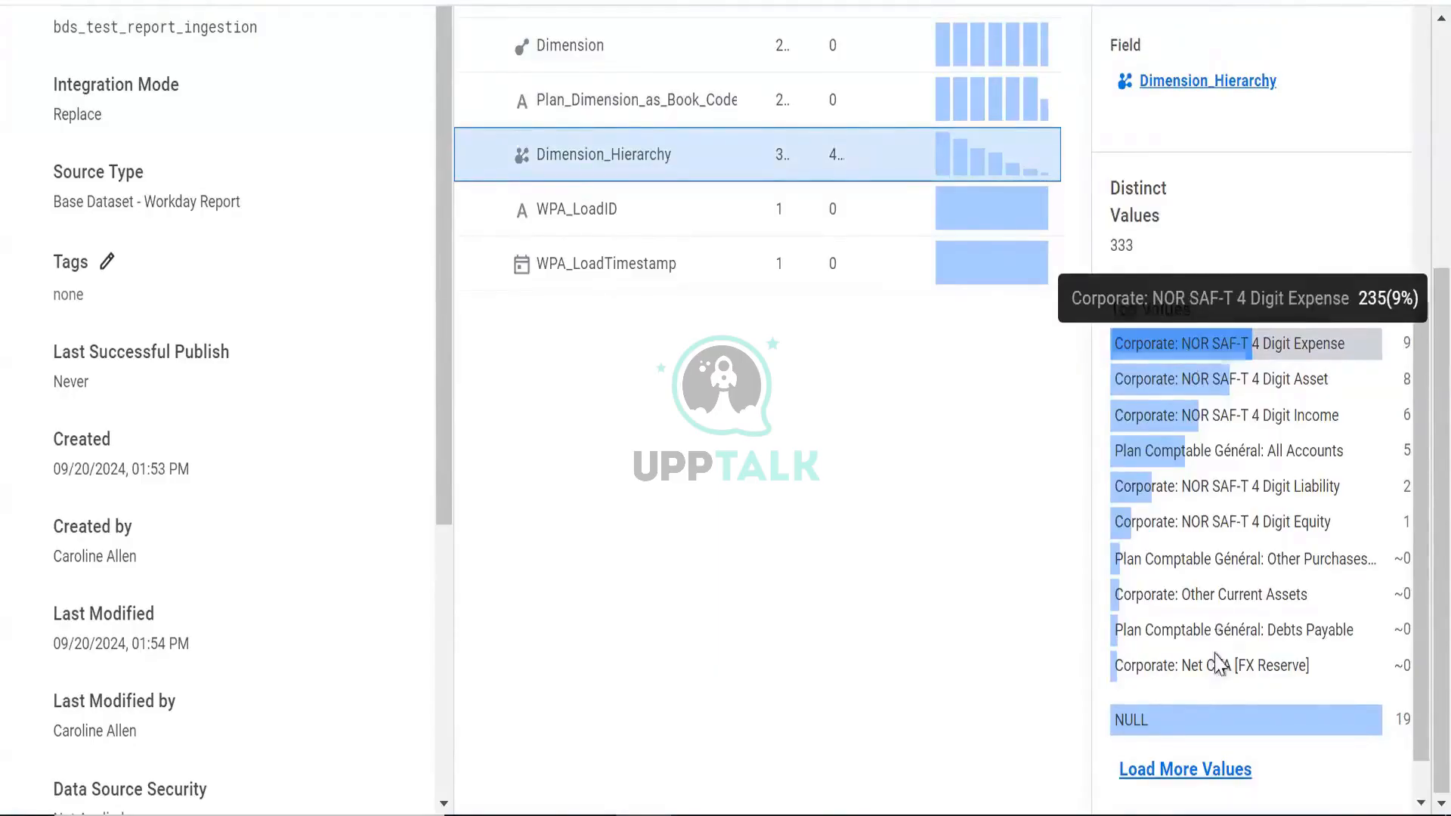
{"action": "mouse_move", "coordinate": [1214, 656]}
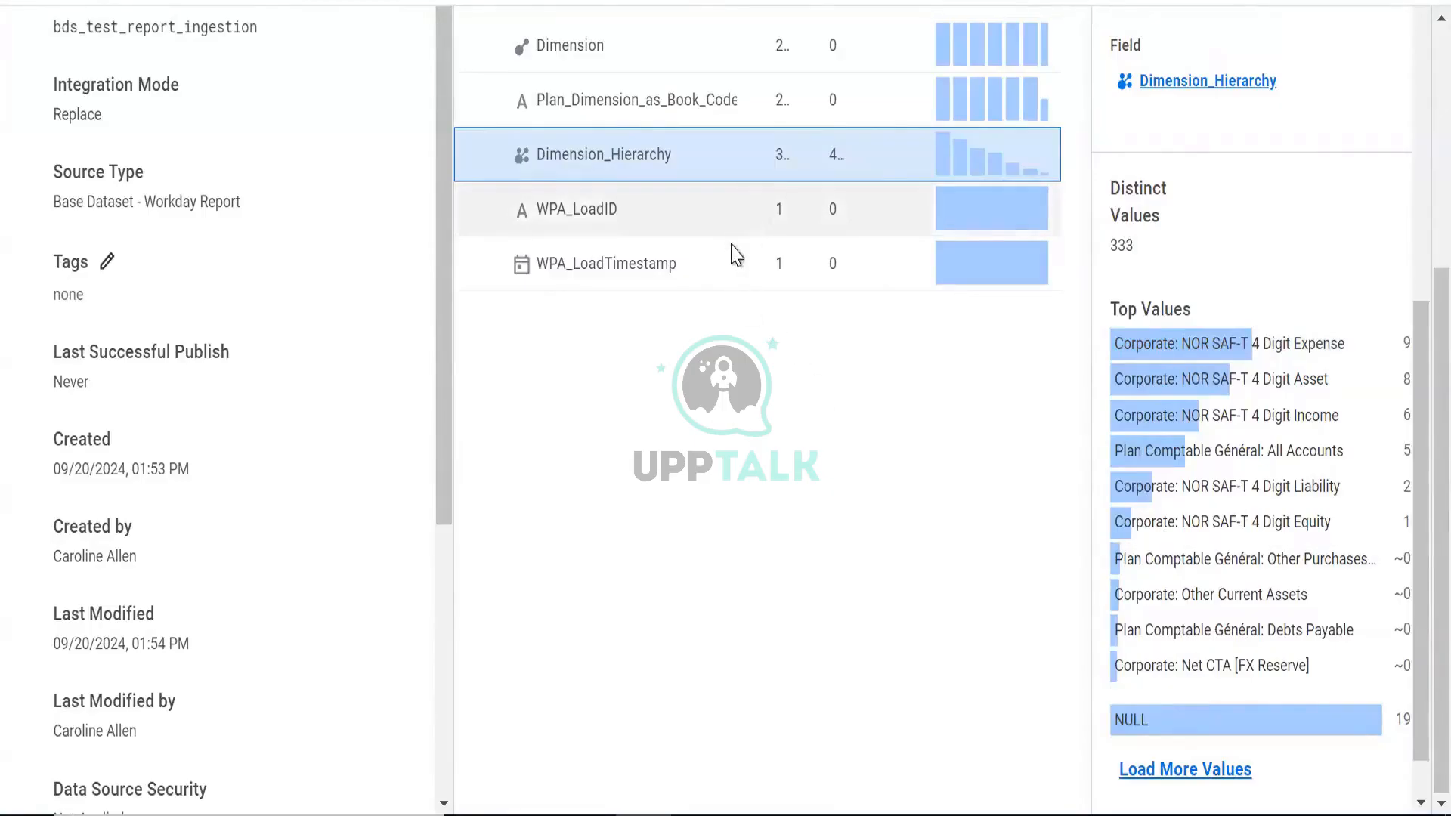
{"action": "scroll", "coordinate": [219, 106], "scroll_direction": "up", "scroll_amount": 5}
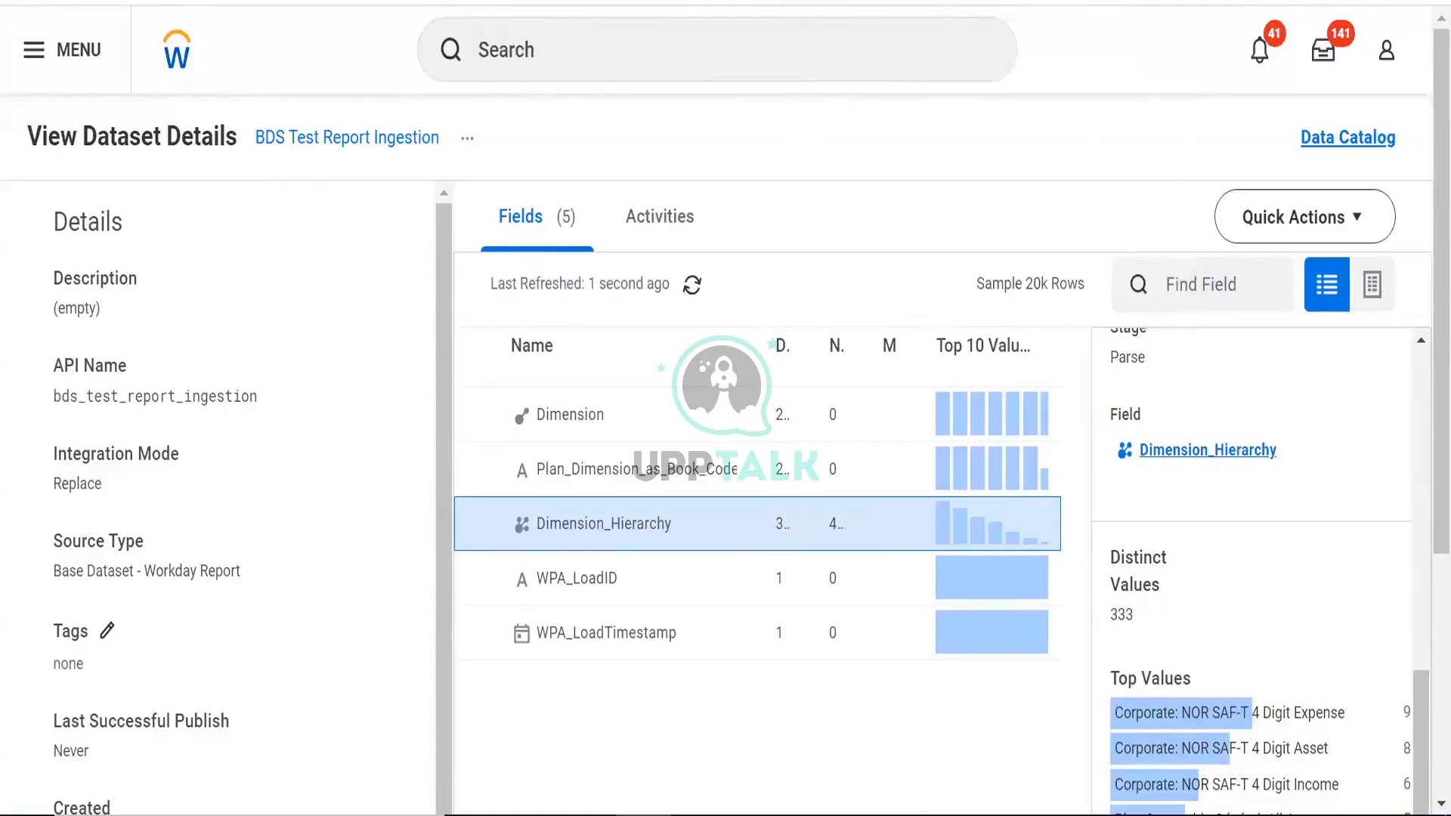
Return to the Data Catalog and look through its Tables and Datasets listings and the remaining sections
{"action": "left_click", "coordinate": [1348, 137]}
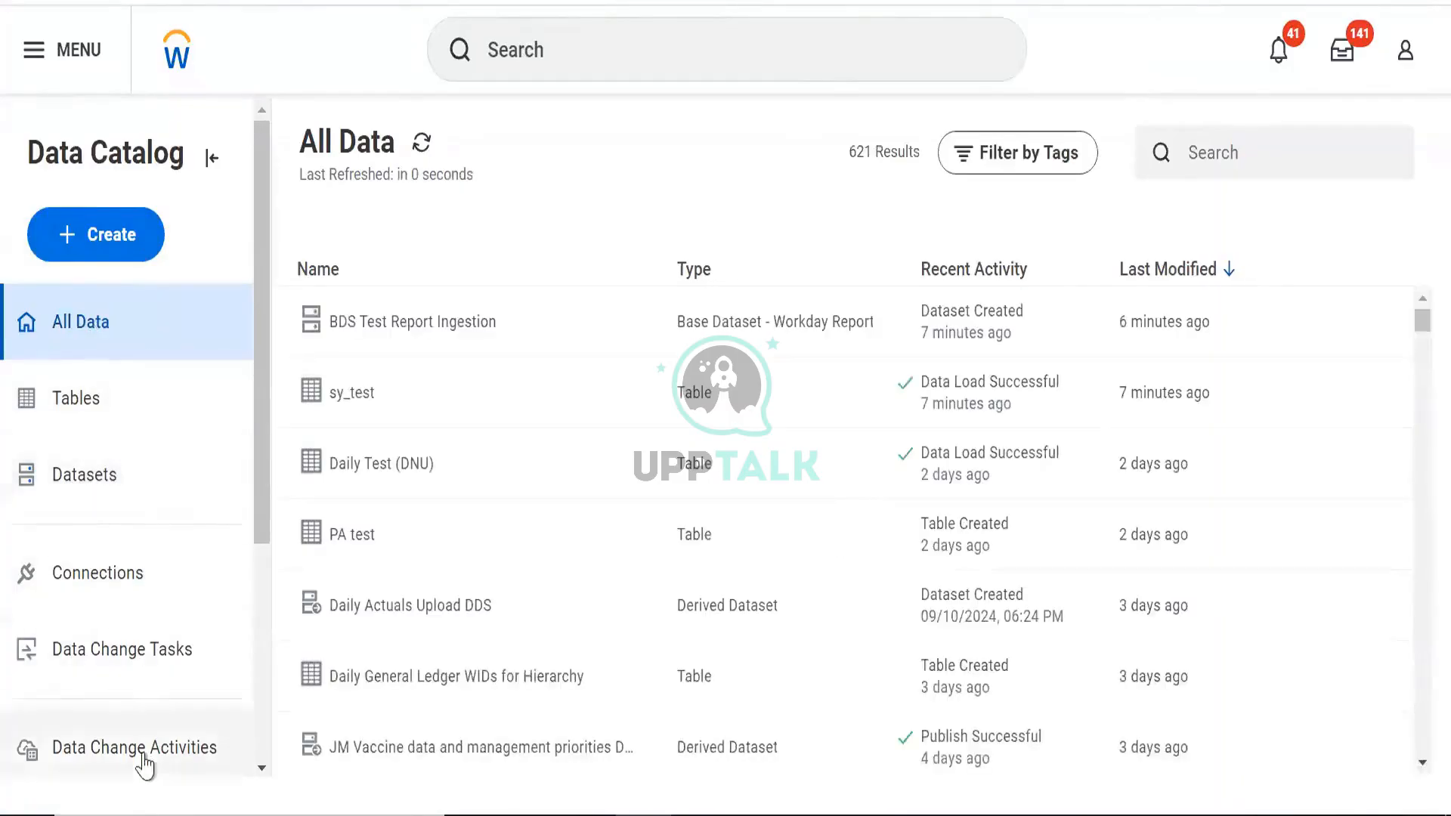
{"action": "left_click", "coordinate": [142, 425]}
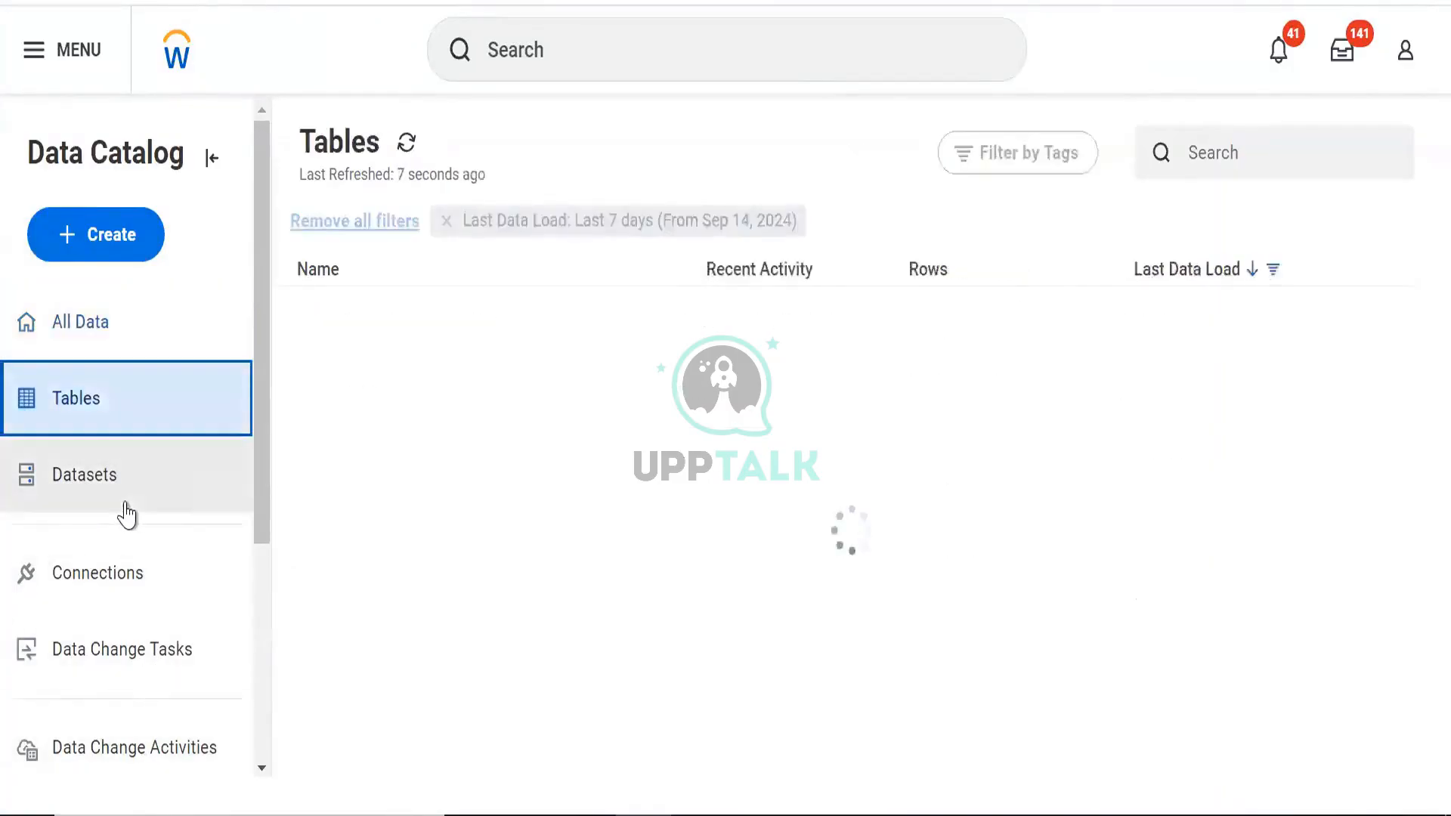
{"action": "left_click", "coordinate": [126, 506]}
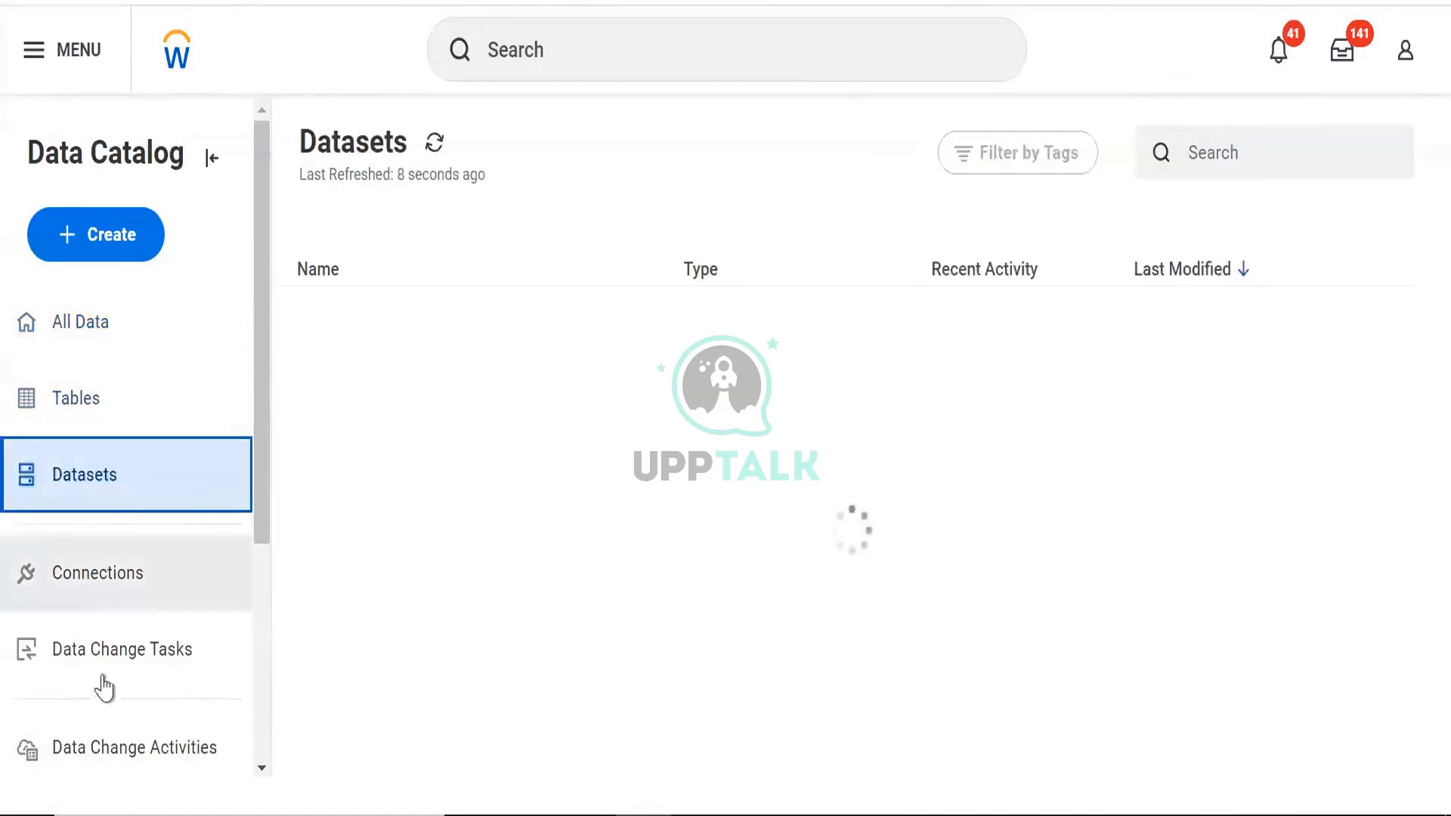
{"action": "scroll", "coordinate": [136, 371], "scroll_direction": "down", "scroll_amount": 4}
{"action": "scroll", "coordinate": [110, 499], "scroll_direction": "up", "scroll_amount": 3}
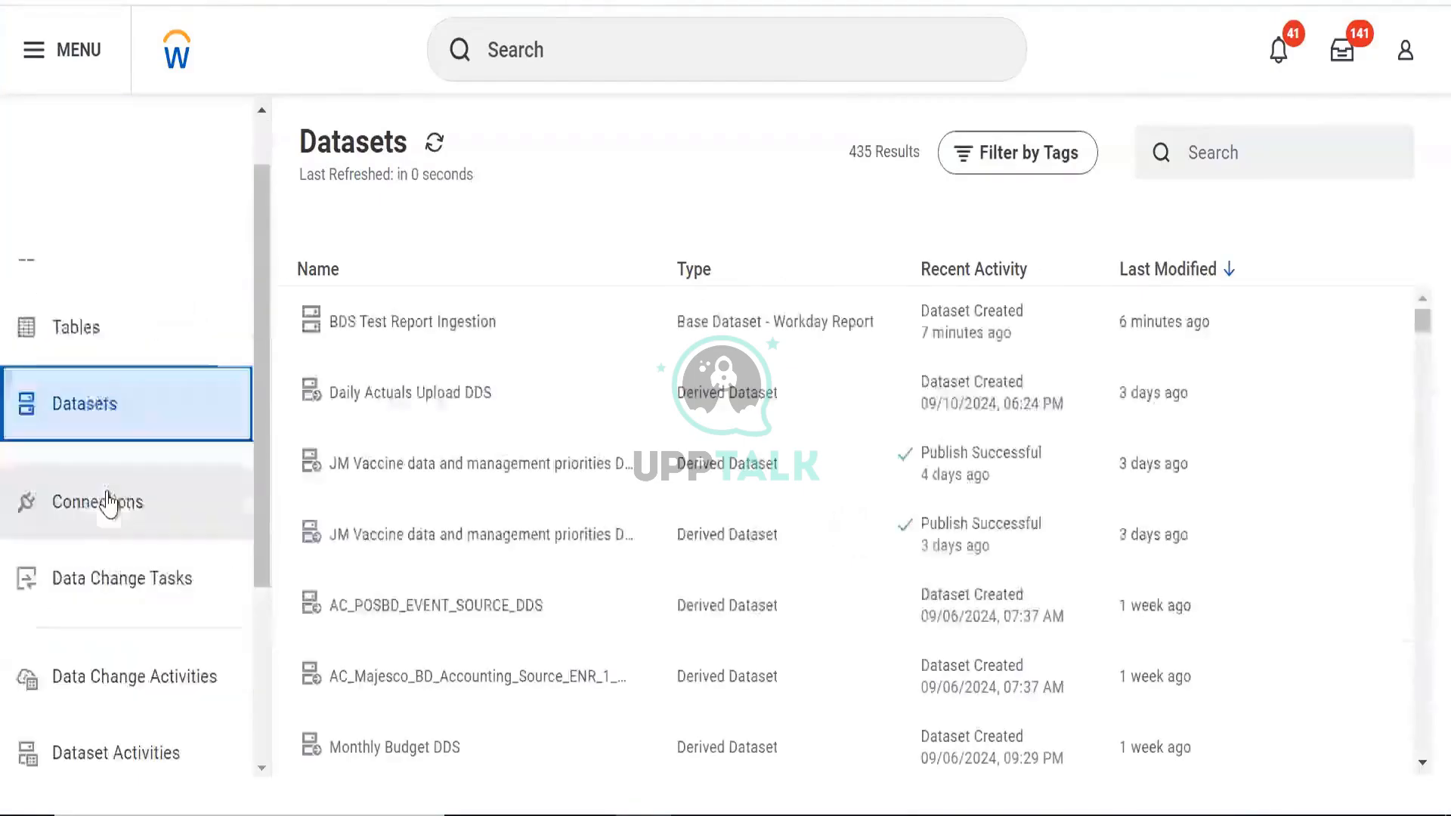
{"action": "scroll", "coordinate": [109, 502], "scroll_direction": "up", "scroll_amount": 1}
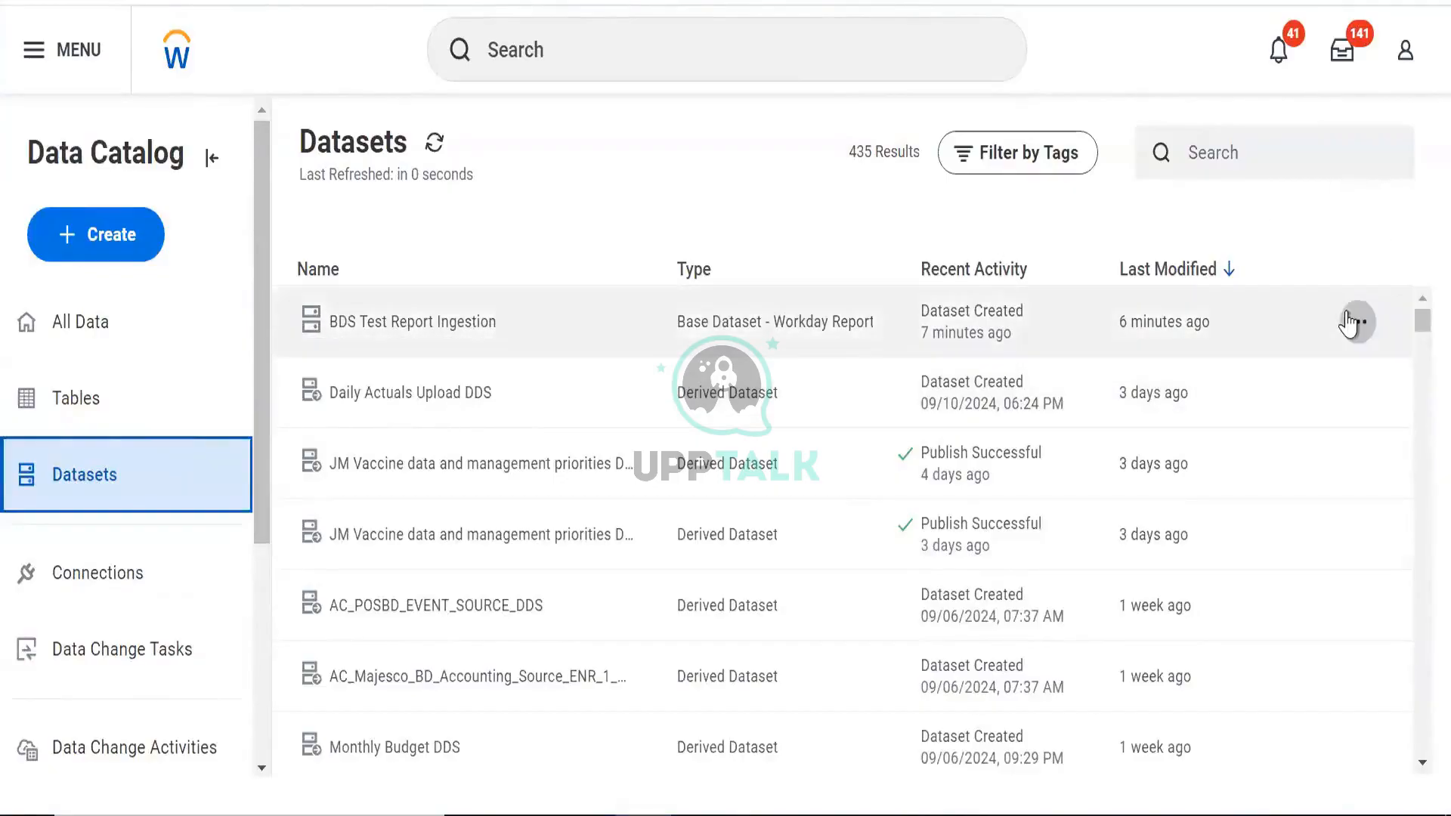
Check the actions available for BDS Test Report Ingestion and browse the other datasets in the list
{"action": "left_click", "coordinate": [1358, 392]}
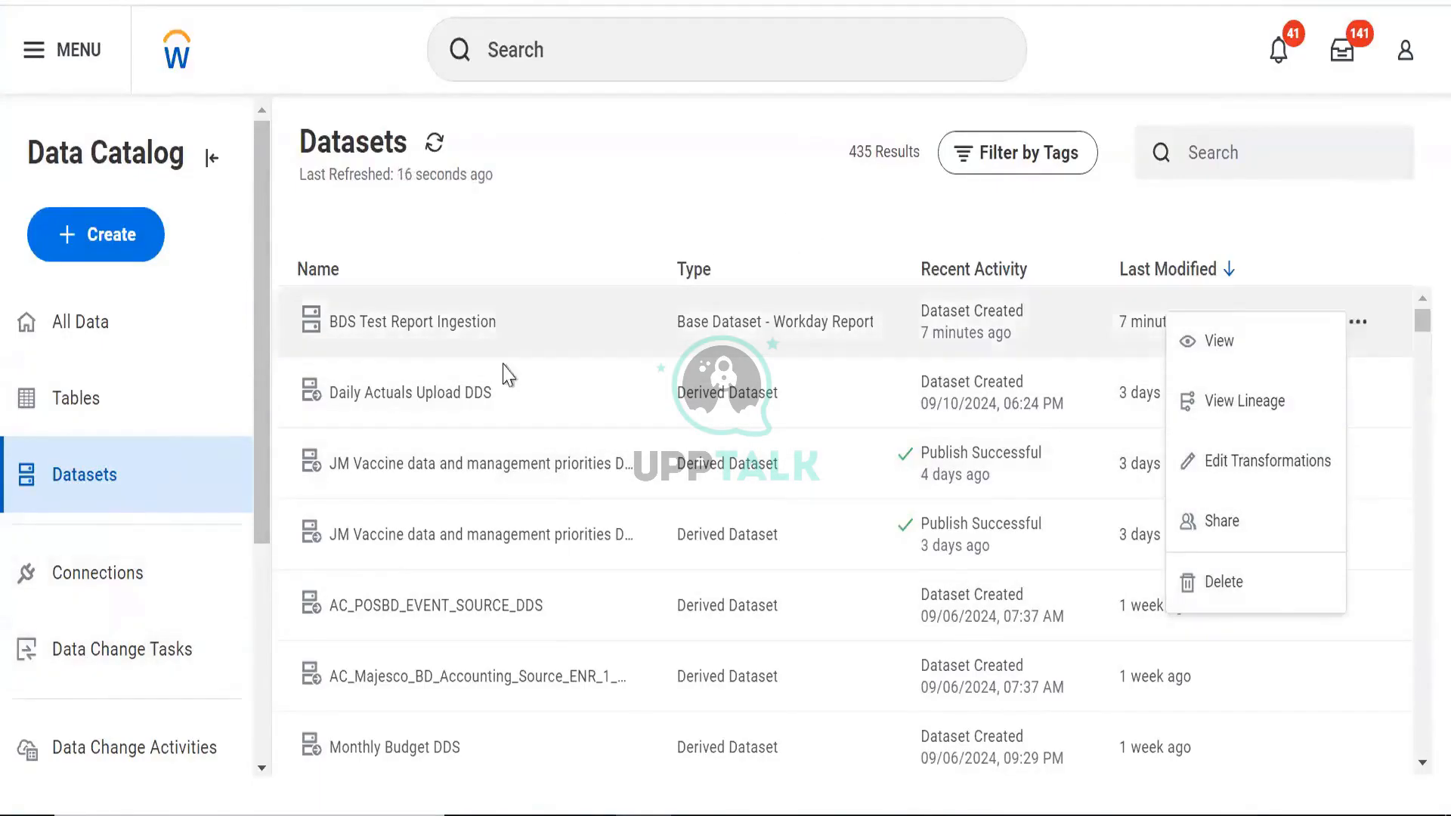
{"action": "scroll", "coordinate": [456, 360], "scroll_direction": "down", "scroll_amount": 10}
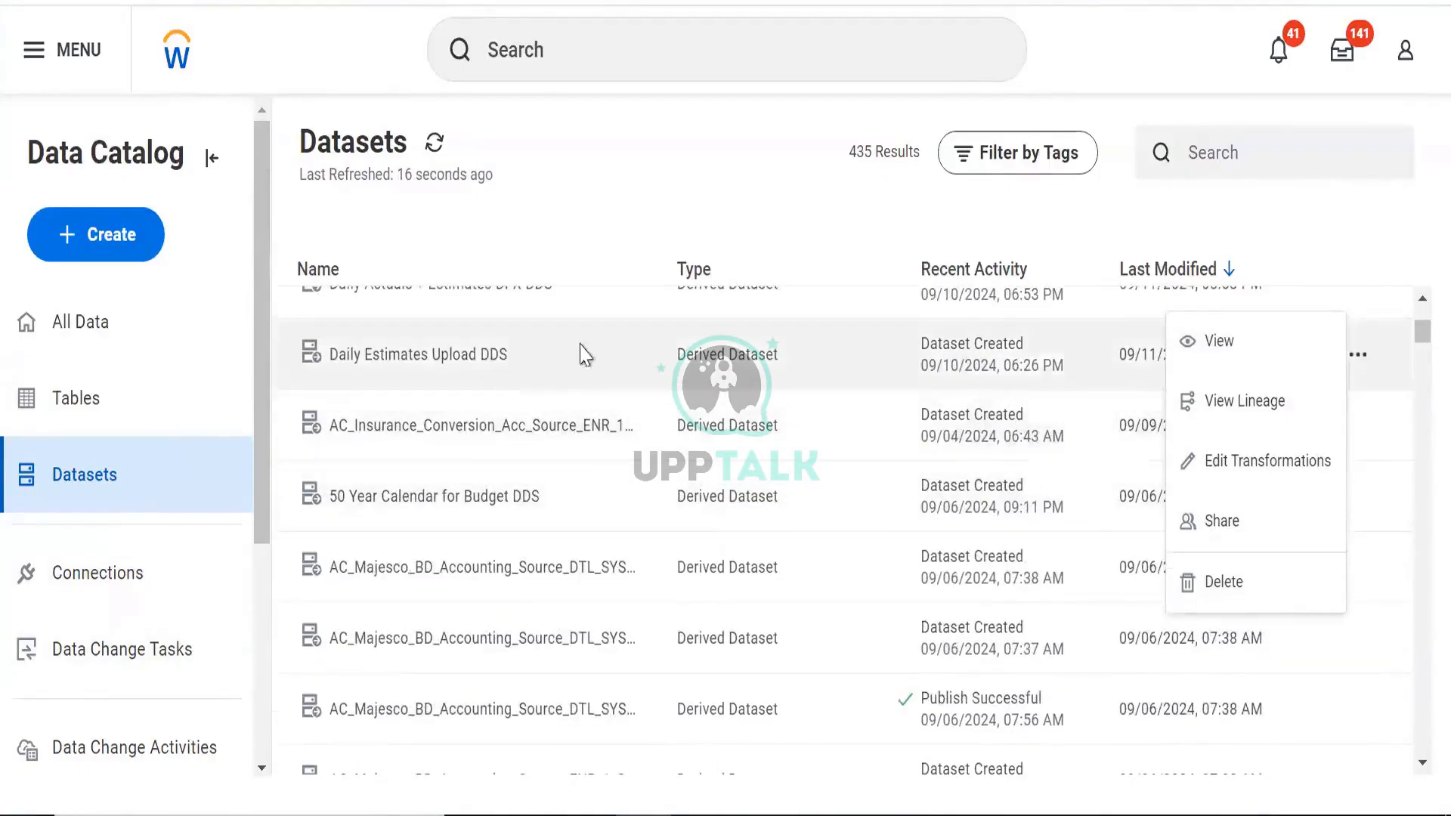
{"action": "left_click", "coordinate": [816, 183]}
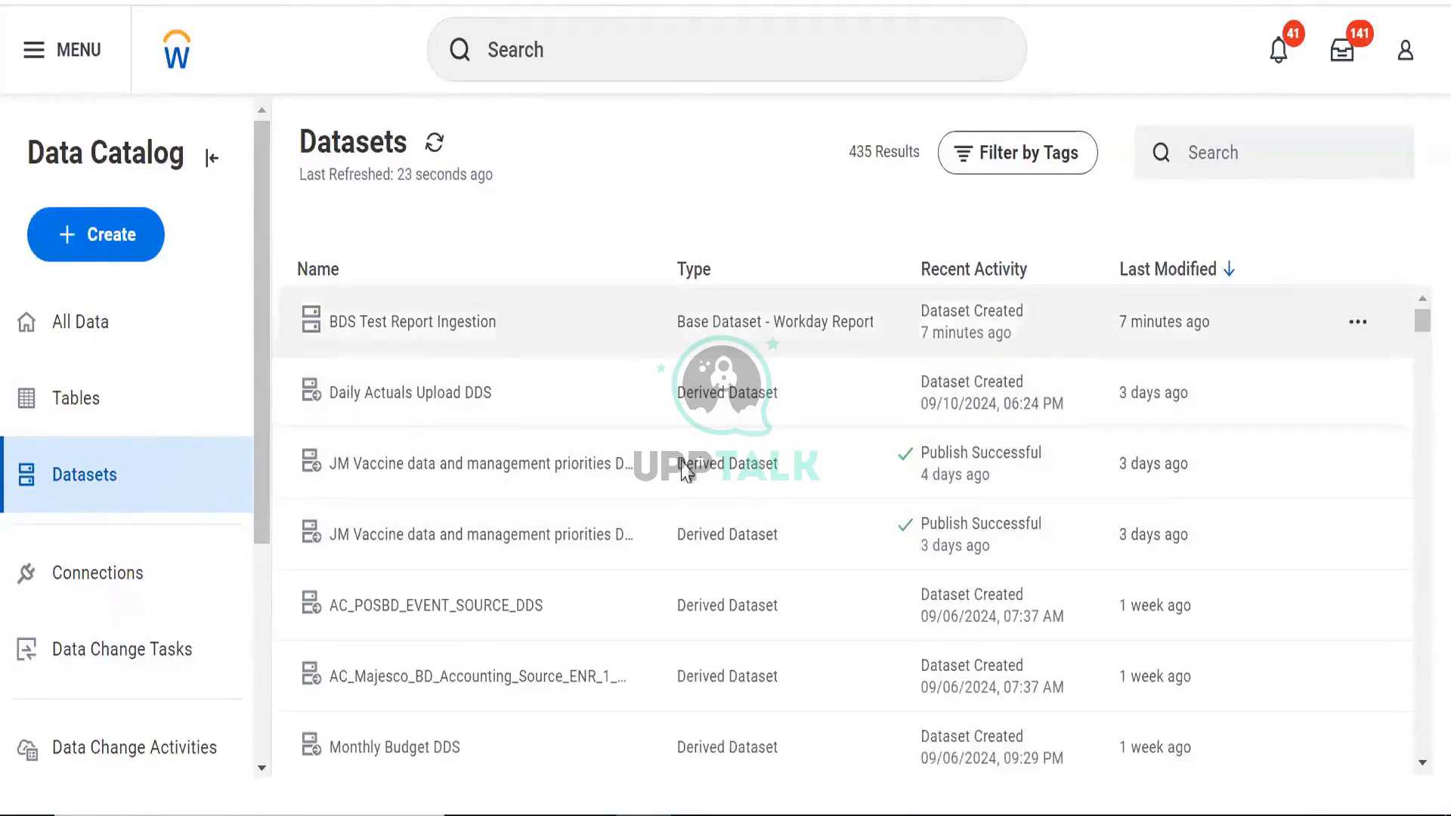
Show all data in the catalog and browse the combined list of tables and datasets
{"action": "left_click", "coordinate": [144, 336]}
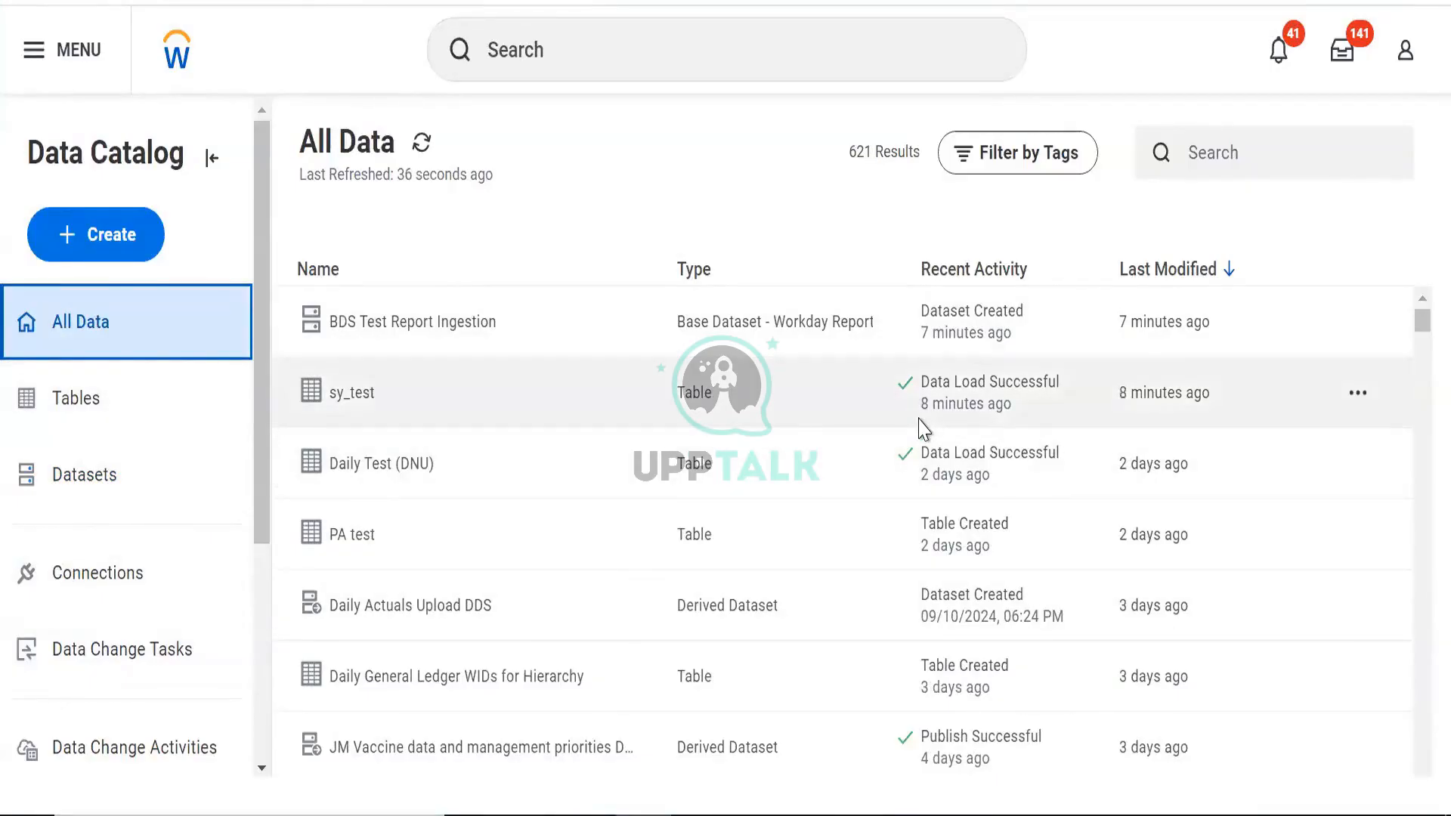
{"action": "scroll", "coordinate": [855, 382], "scroll_direction": "down", "scroll_amount": 15}
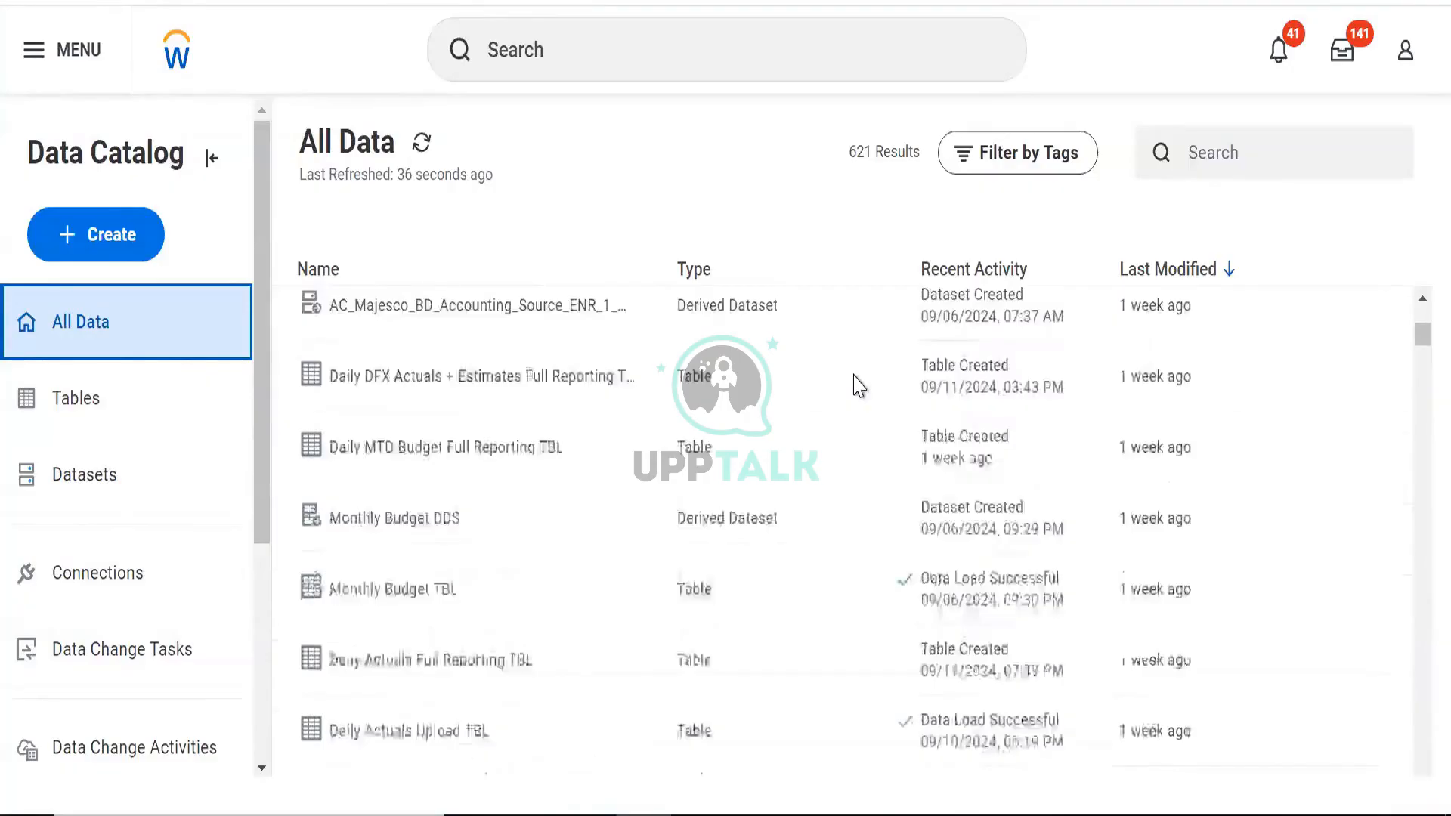